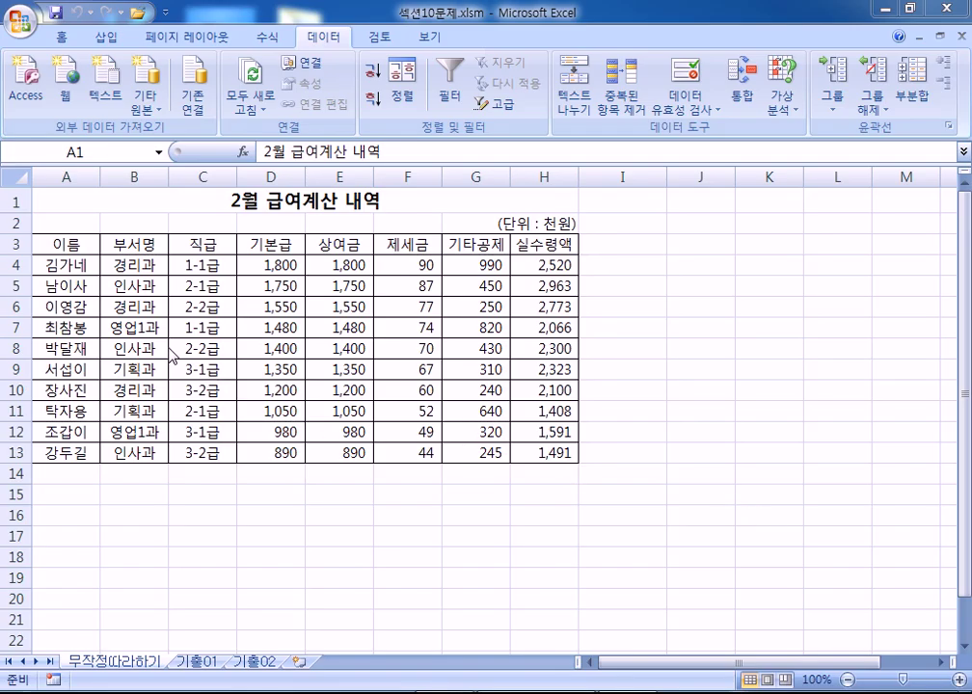
{"action": "left_click", "coordinate": [154, 305]}
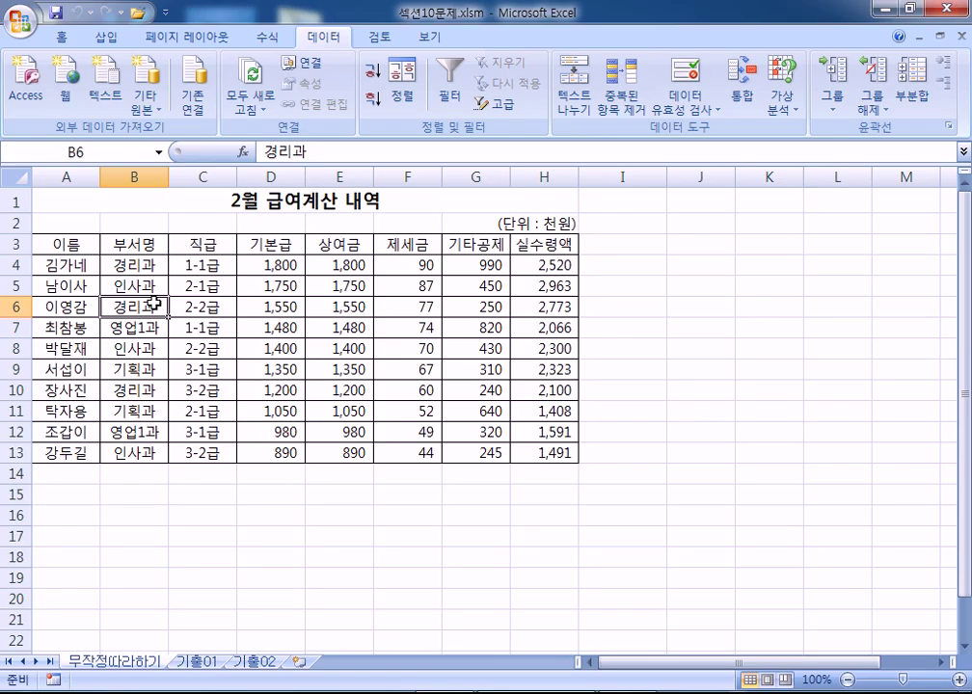
{"action": "left_click", "coordinate": [193, 272]}
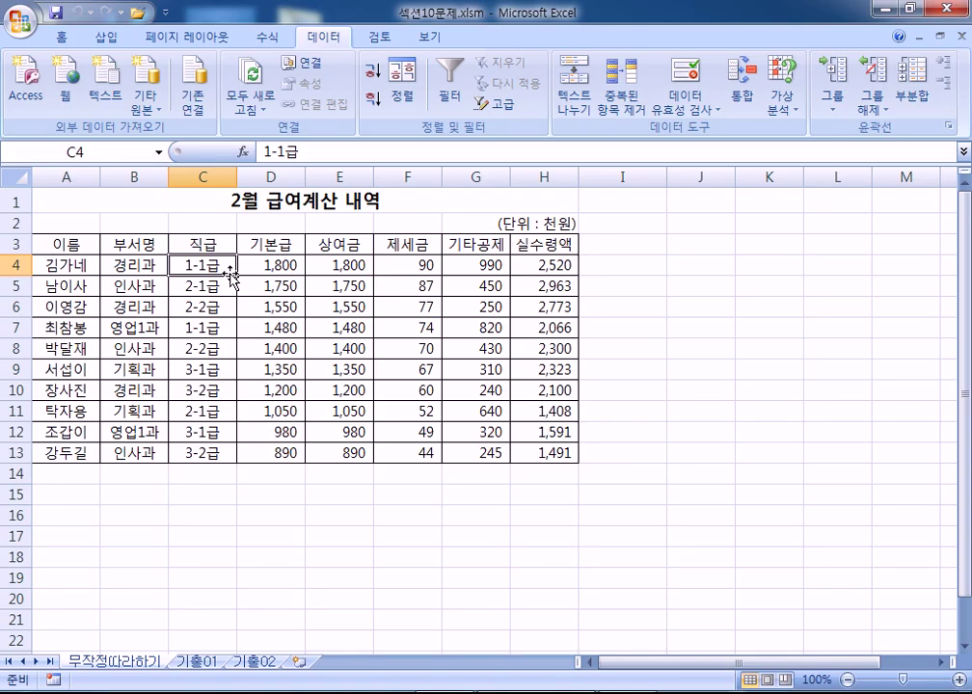
{"action": "left_click", "coordinate": [120, 173]}
{"action": "left_click", "coordinate": [201, 172]}
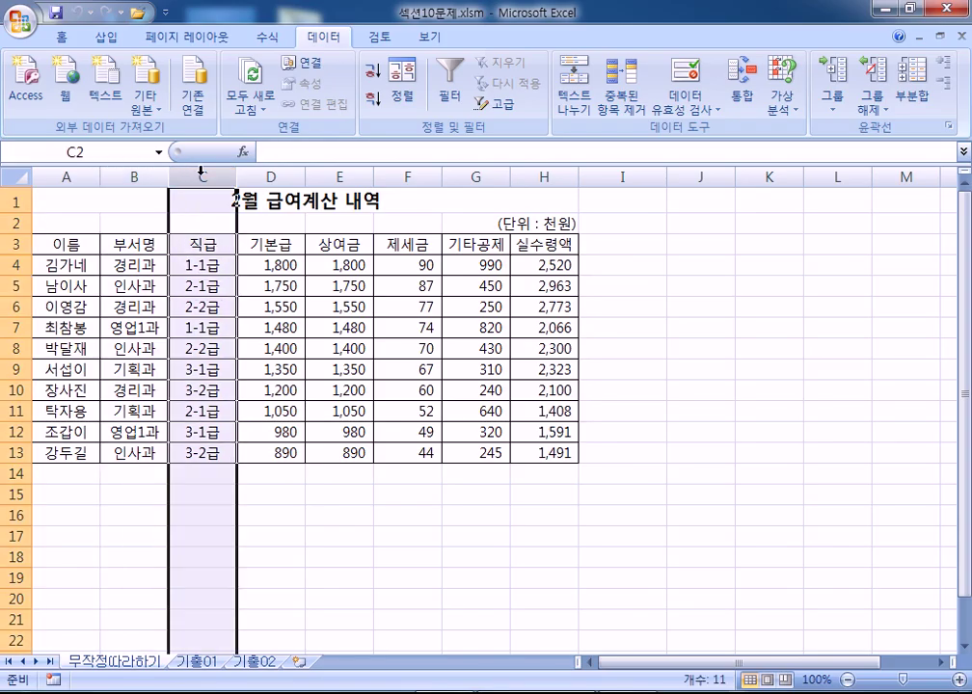
{"action": "left_click", "coordinate": [200, 387]}
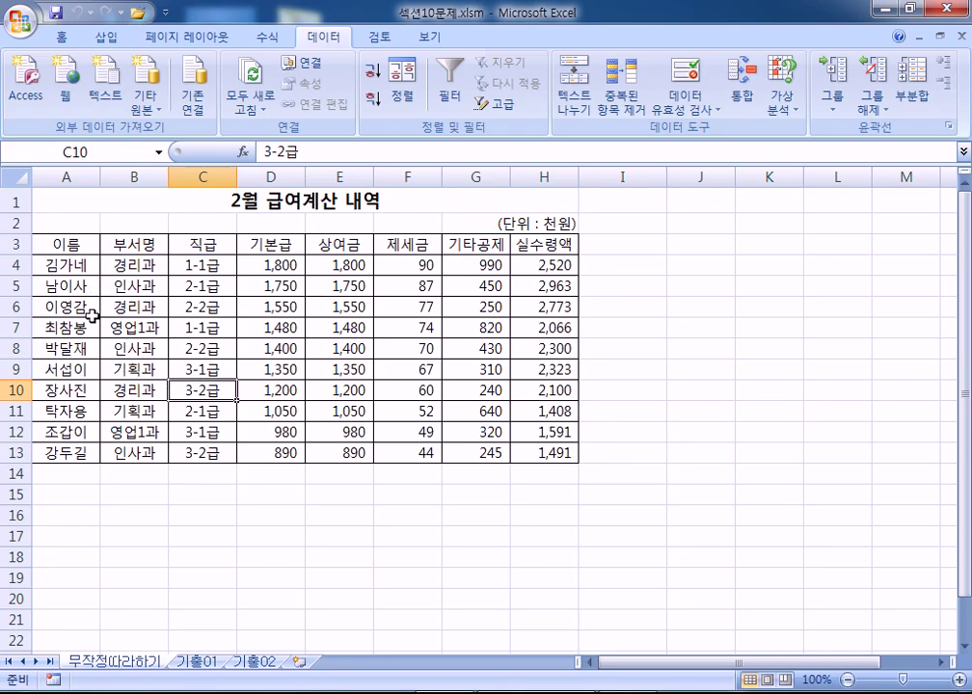
Step: Fill the empty cell ranges B21:B27 and C20:G20 below the salary table with yellow
{"action": "left_click_drag", "start_coordinate": [135, 306], "coordinate": [125, 536]}
{"action": "scroll", "coordinate": [193, 463], "scroll_direction": "down", "scroll_amount": 4}
{"action": "left_click_drag", "start_coordinate": [134, 364], "coordinate": [129, 506]}
{"action": "left_click_drag", "start_coordinate": [191, 342], "coordinate": [560, 355]}
{"action": "left_click_drag", "start_coordinate": [132, 373], "coordinate": [125, 497]}
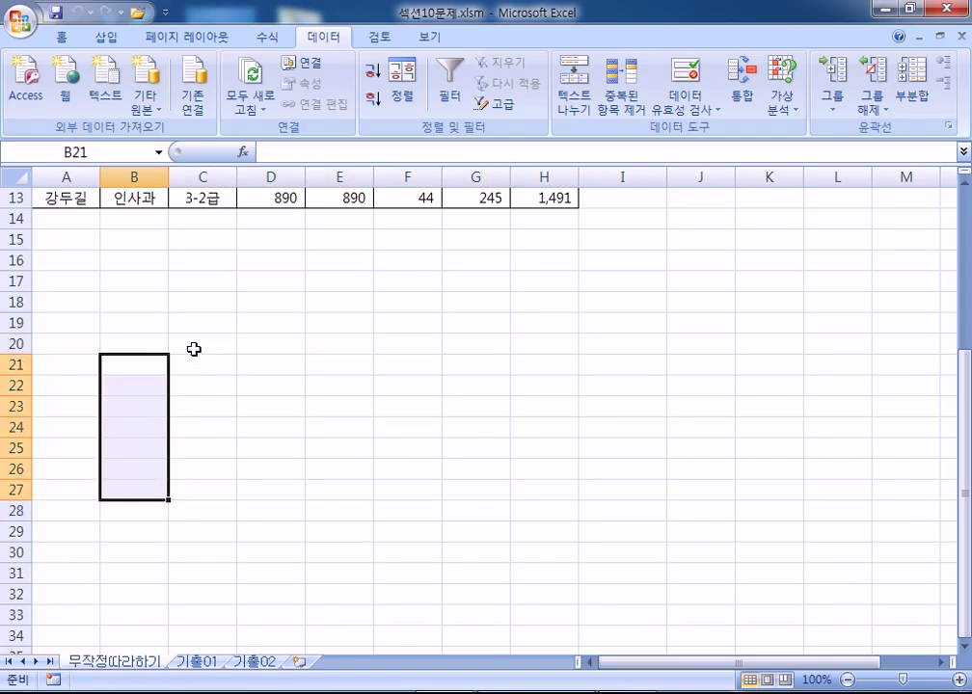
{"action": "left_click_drag", "start_coordinate": [197, 343], "coordinate": [477, 345]}
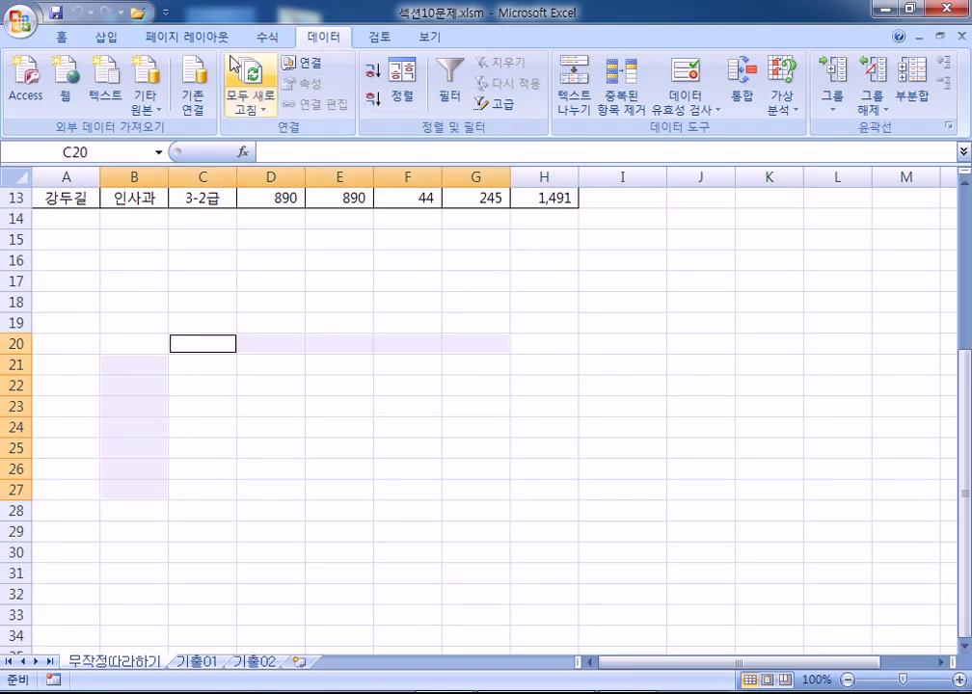
{"action": "left_click", "coordinate": [60, 36]}
{"action": "left_click", "coordinate": [214, 98]}
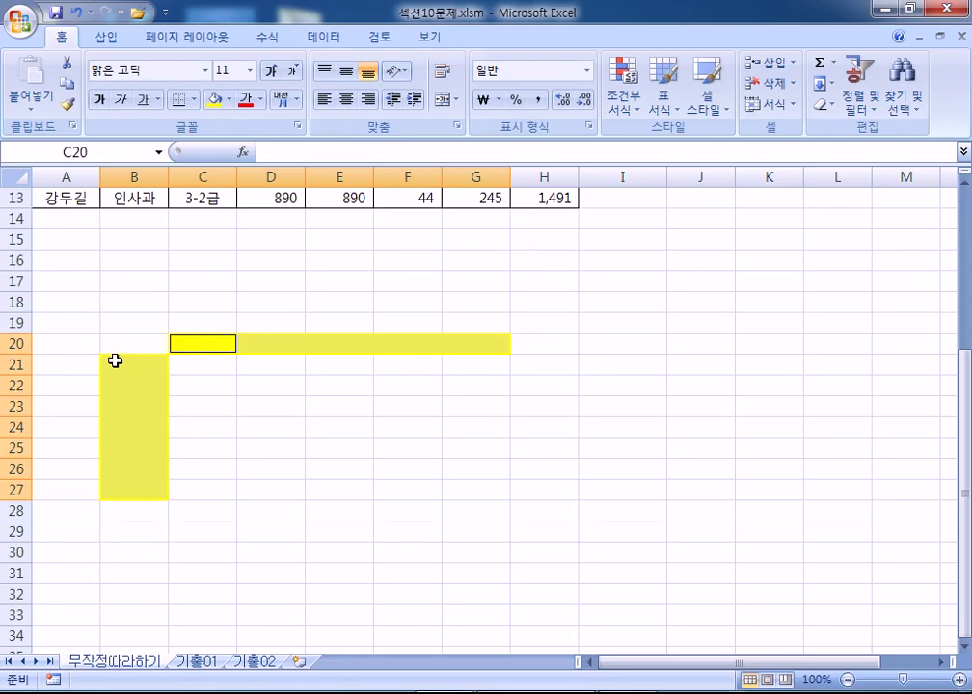
Step: Undo the yellow fill on the row and column ranges below the salary table
{"action": "left_click", "coordinate": [115, 361]}
{"action": "left_click", "coordinate": [193, 348]}
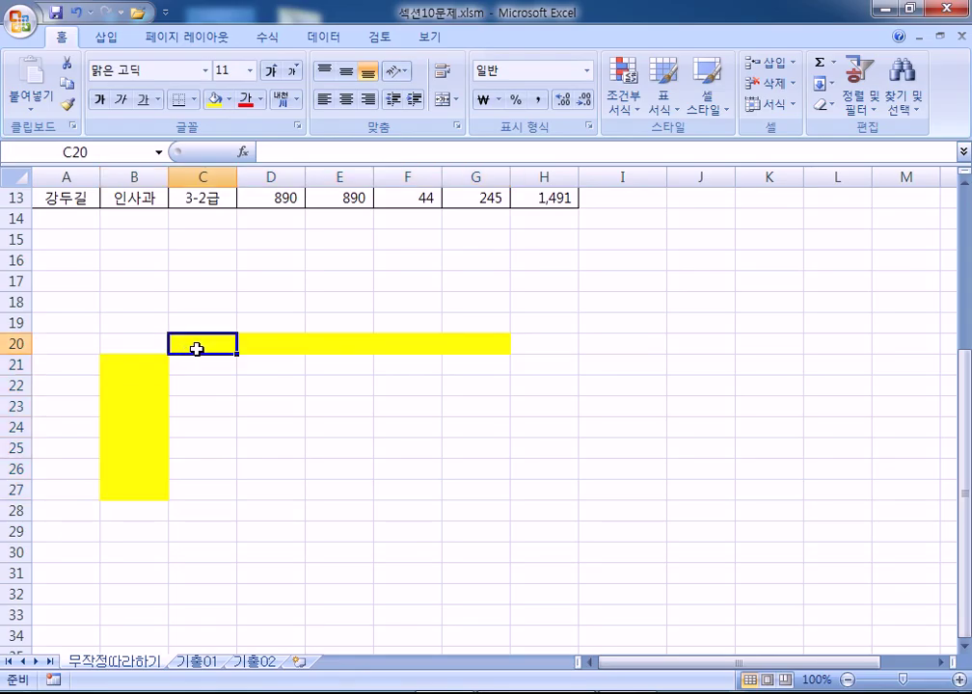
{"action": "left_click_drag", "start_coordinate": [137, 364], "coordinate": [121, 490]}
{"action": "left_click_drag", "start_coordinate": [195, 353], "coordinate": [384, 357]}
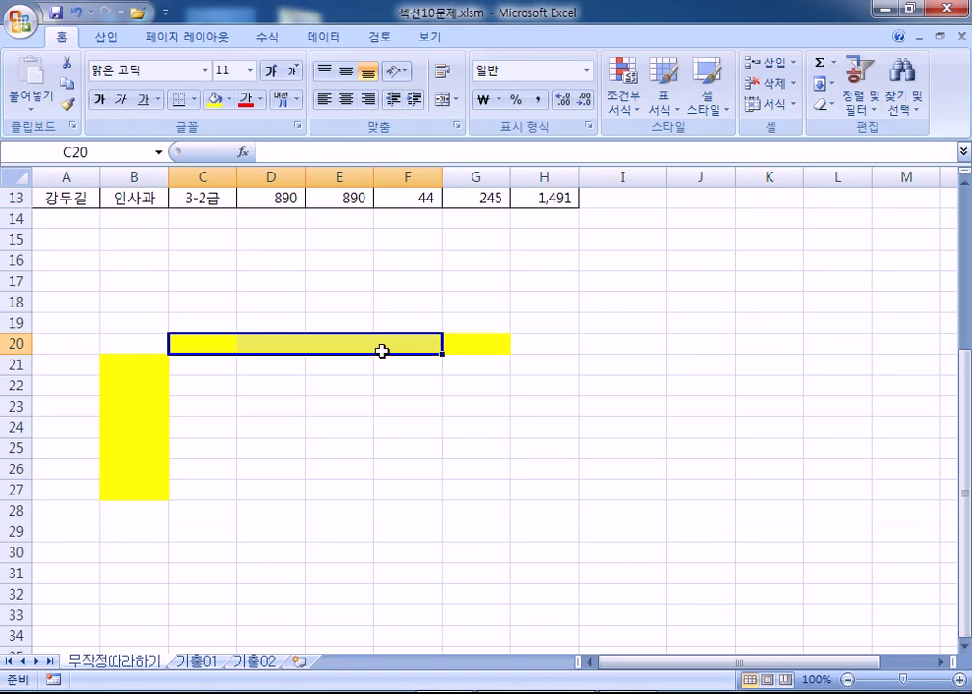
{"action": "key", "text": "ctrl+z"}
{"action": "left_click", "coordinate": [270, 351]}
{"action": "scroll", "coordinate": [222, 360], "scroll_direction": "up", "scroll_amount": 4}
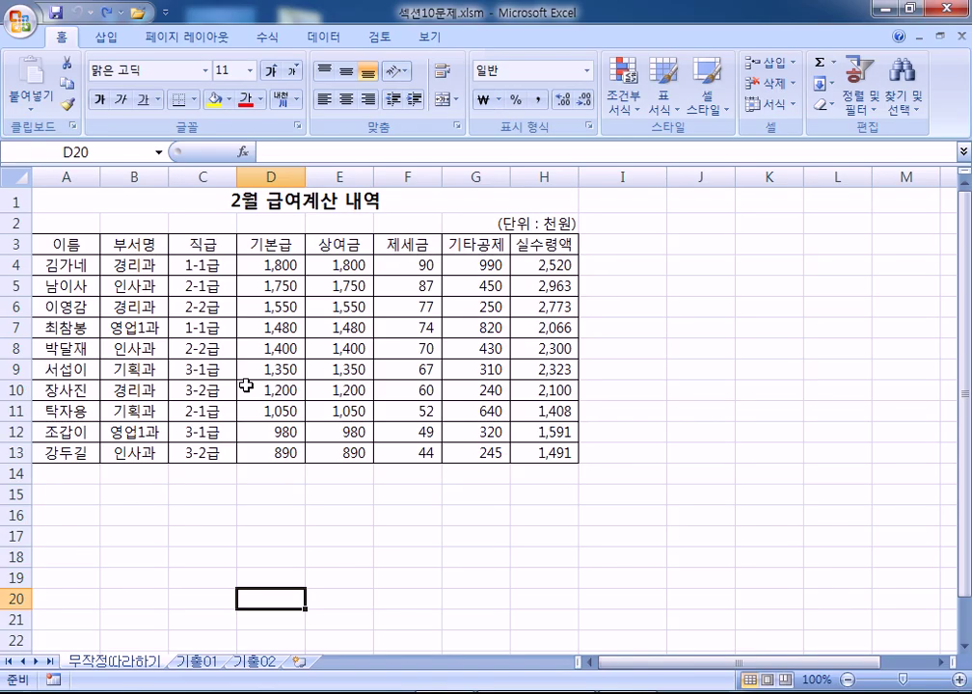
Step: Insert a blank row above the salary table's header row and undo the insertion
{"action": "left_click_drag", "start_coordinate": [68, 245], "coordinate": [537, 449]}
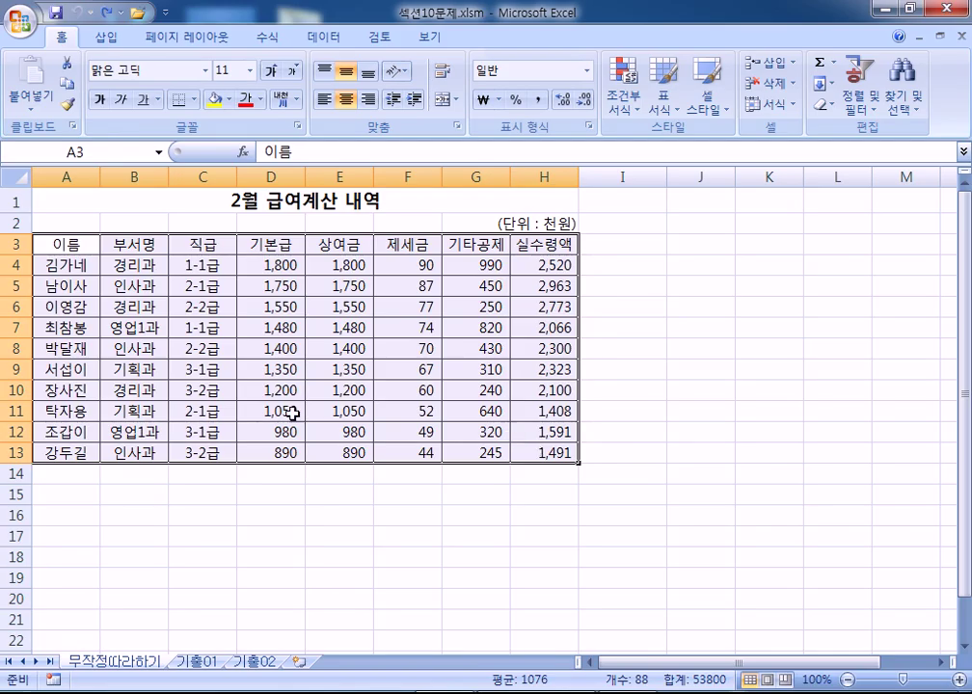
{"action": "left_click", "coordinate": [17, 244]}
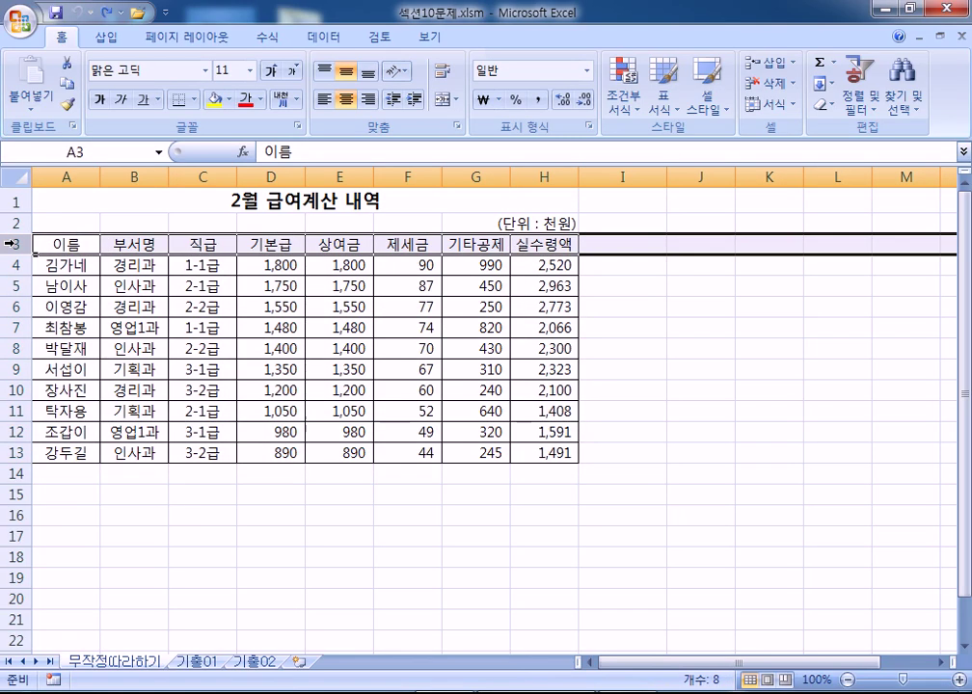
{"action": "right_click", "coordinate": [18, 244]}
{"action": "left_click", "coordinate": [41, 350]}
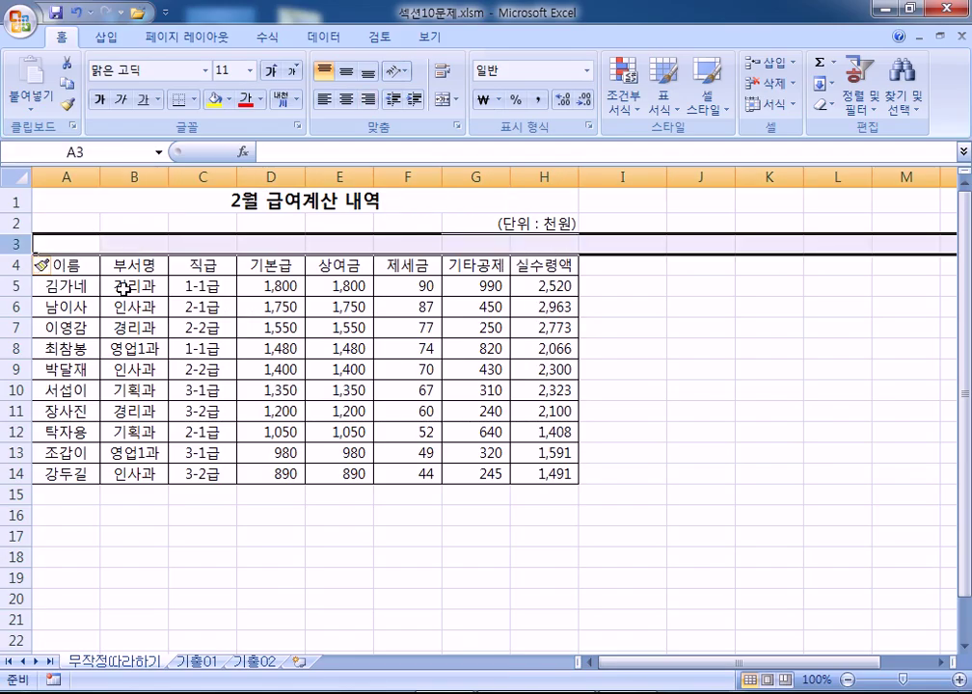
{"action": "left_click_drag", "start_coordinate": [123, 283], "coordinate": [347, 369]}
{"action": "left_click", "coordinate": [244, 341]}
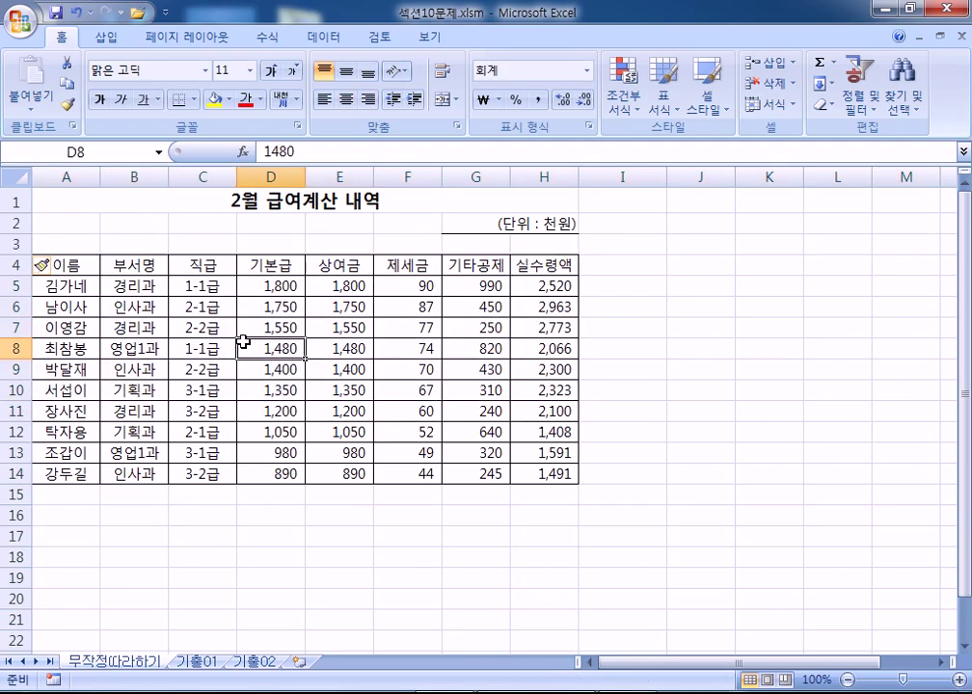
{"action": "key", "text": "ctrl+z"}
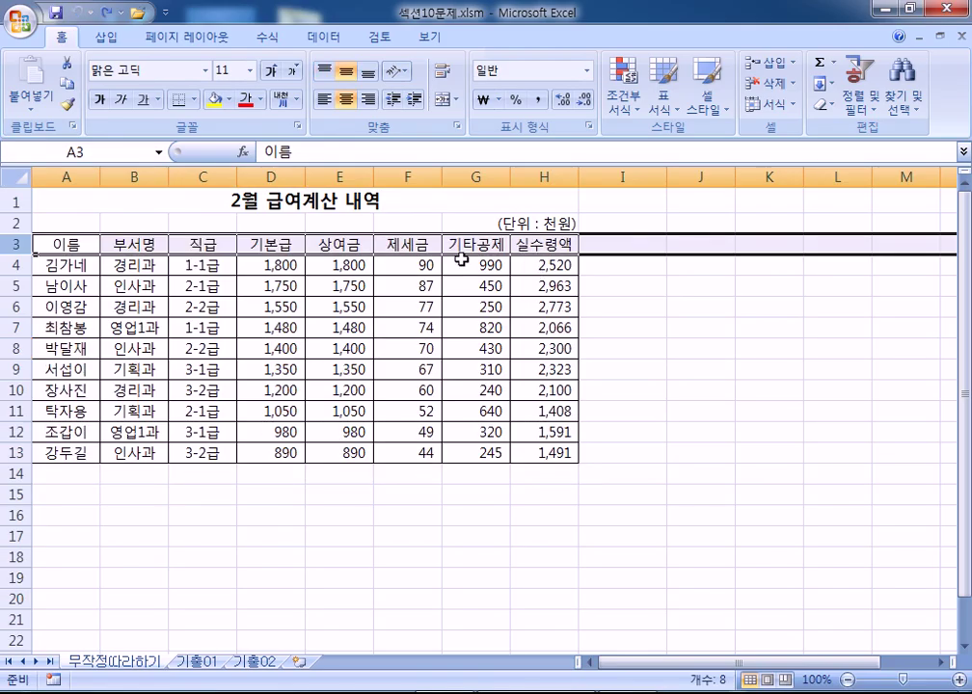
{"action": "left_click_drag", "start_coordinate": [84, 244], "coordinate": [516, 455]}
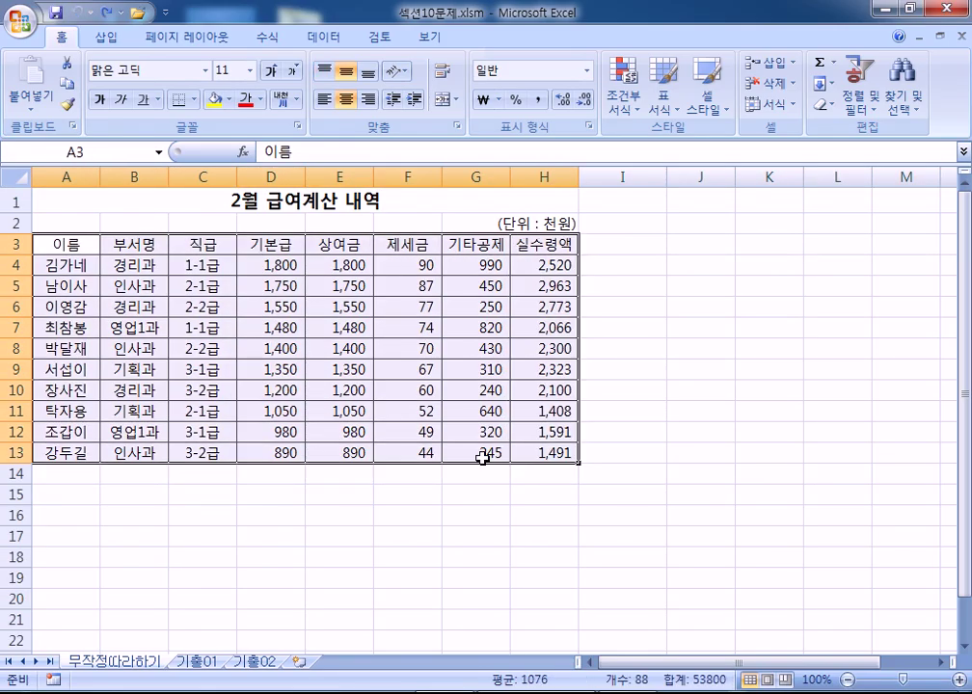
{"action": "left_click", "coordinate": [109, 37]}
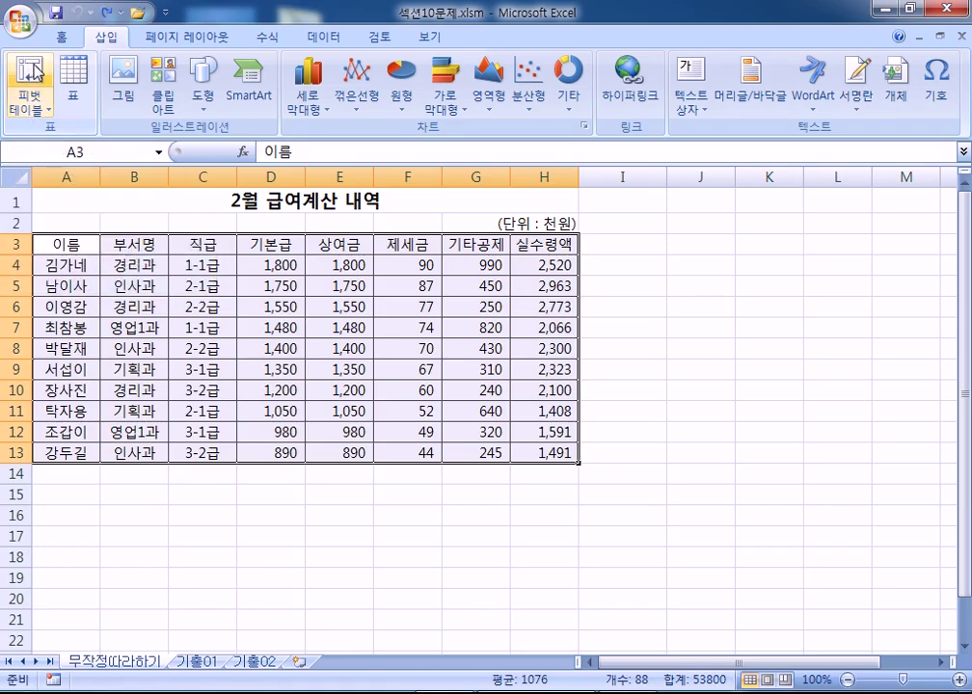
{"action": "left_click", "coordinate": [39, 115]}
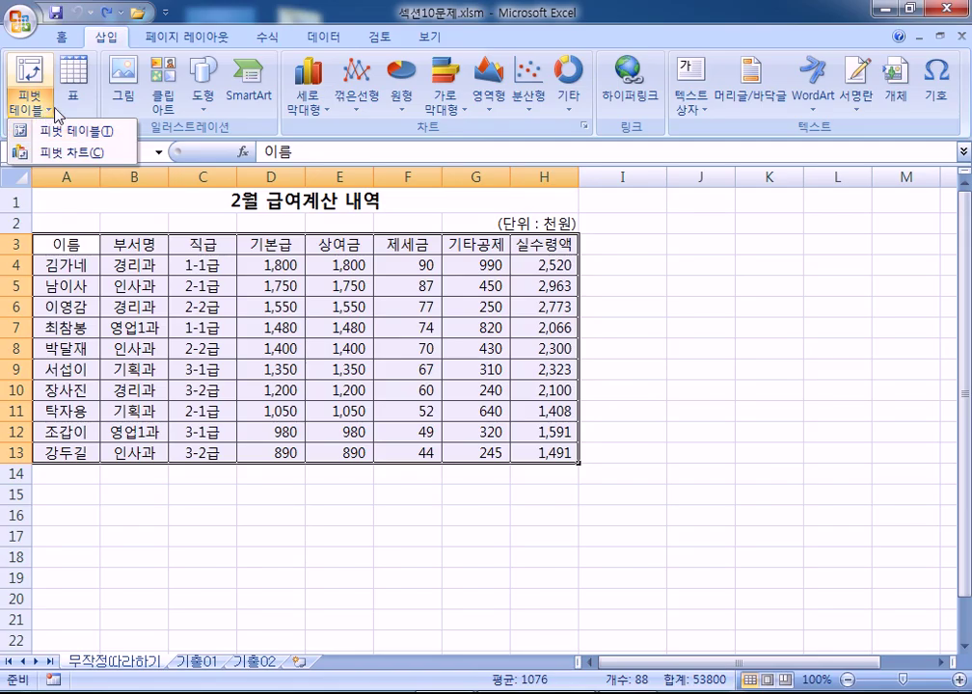
{"action": "left_click", "coordinate": [227, 20]}
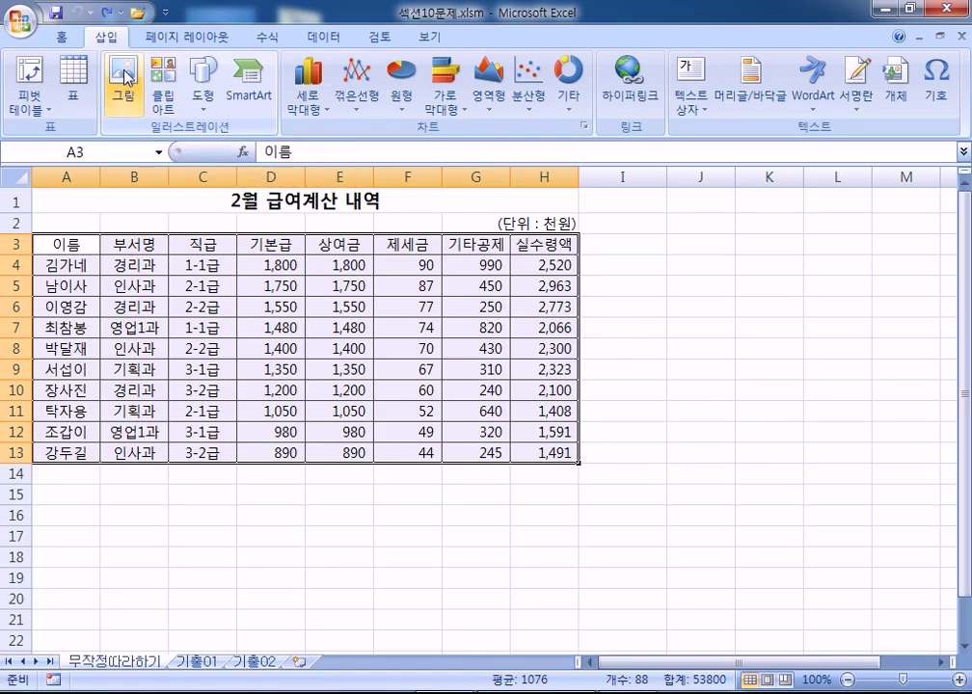
{"action": "left_click", "coordinate": [125, 96]}
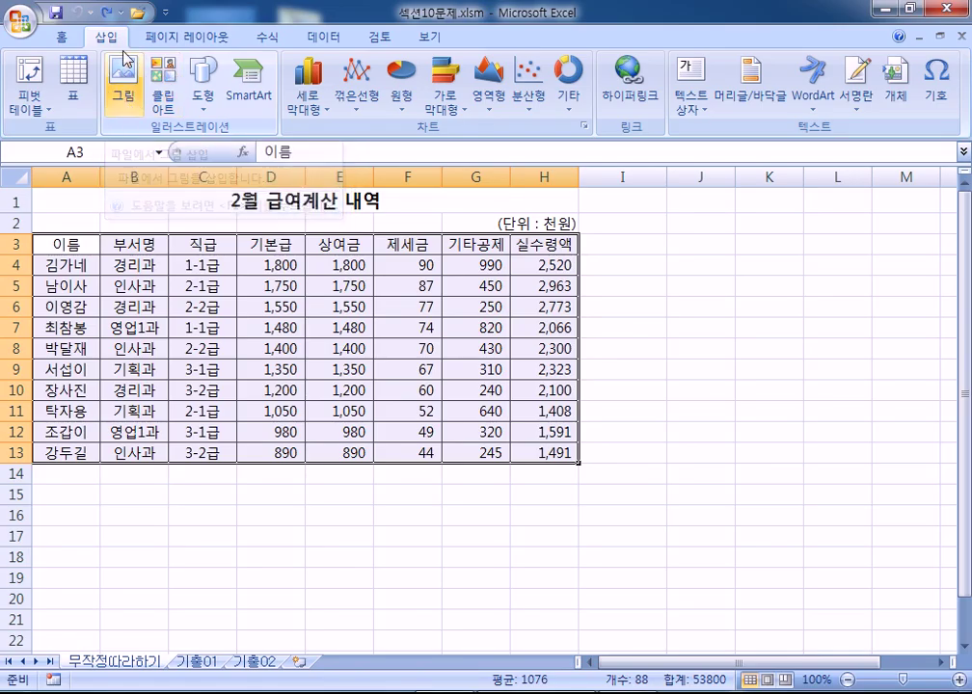
{"action": "left_click", "coordinate": [35, 77]}
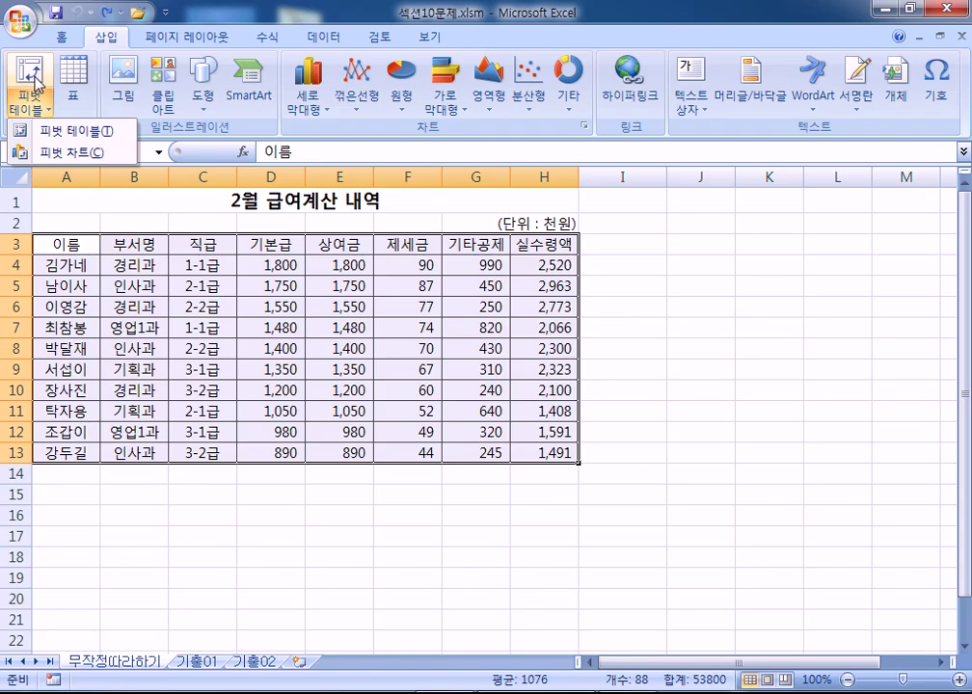
{"action": "left_click", "coordinate": [32, 108]}
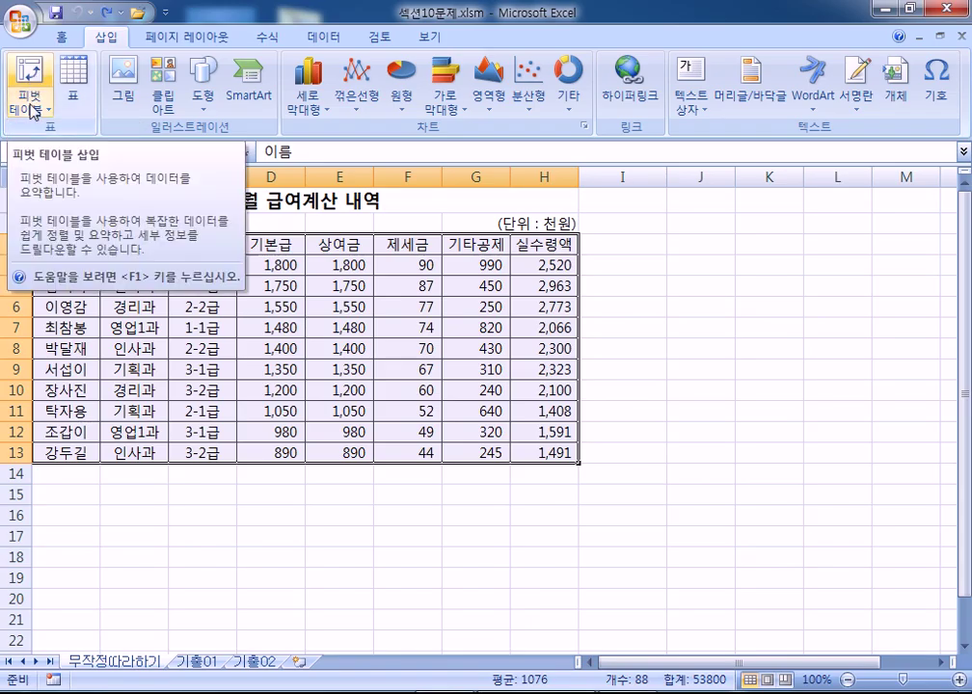
{"action": "left_click", "coordinate": [32, 114]}
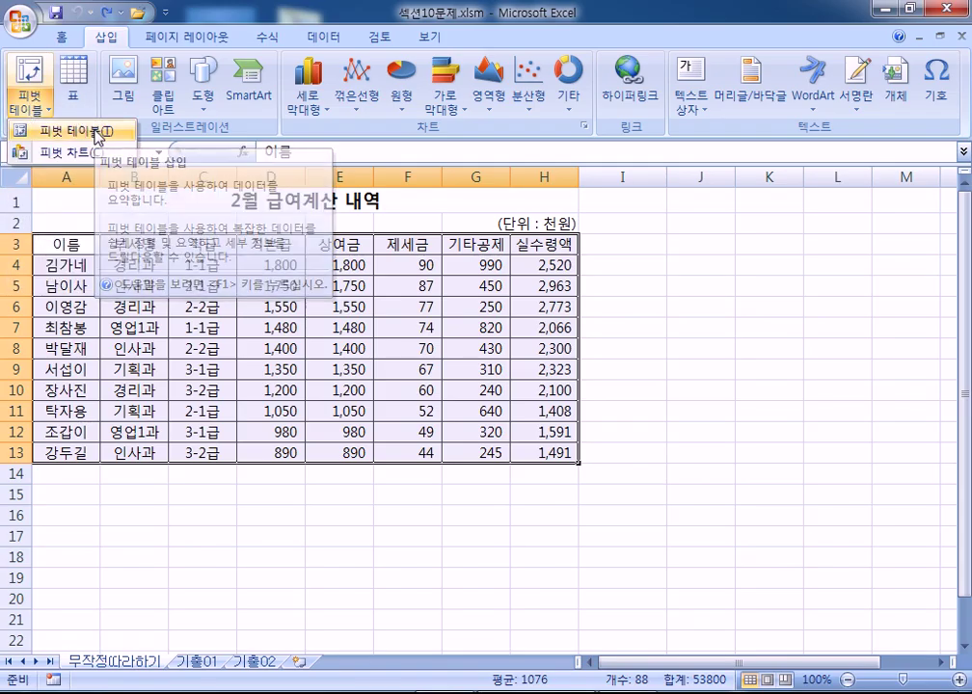
{"action": "left_click", "coordinate": [96, 132]}
{"action": "left_click_drag", "start_coordinate": [393, 37], "coordinate": [342, 65]}
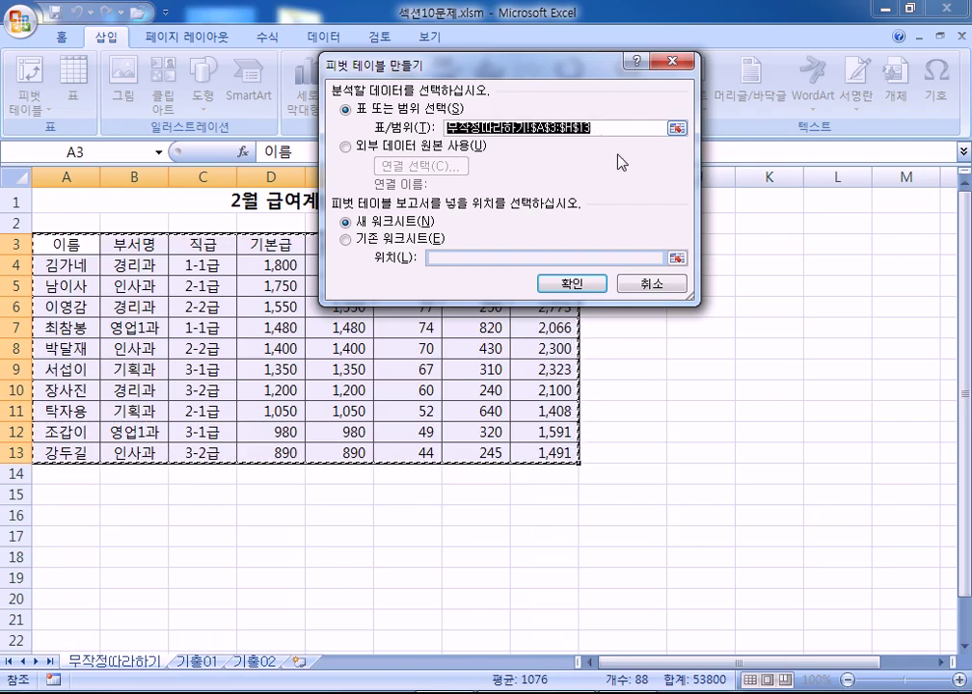
{"action": "left_click", "coordinate": [643, 285]}
{"action": "left_click", "coordinate": [680, 494]}
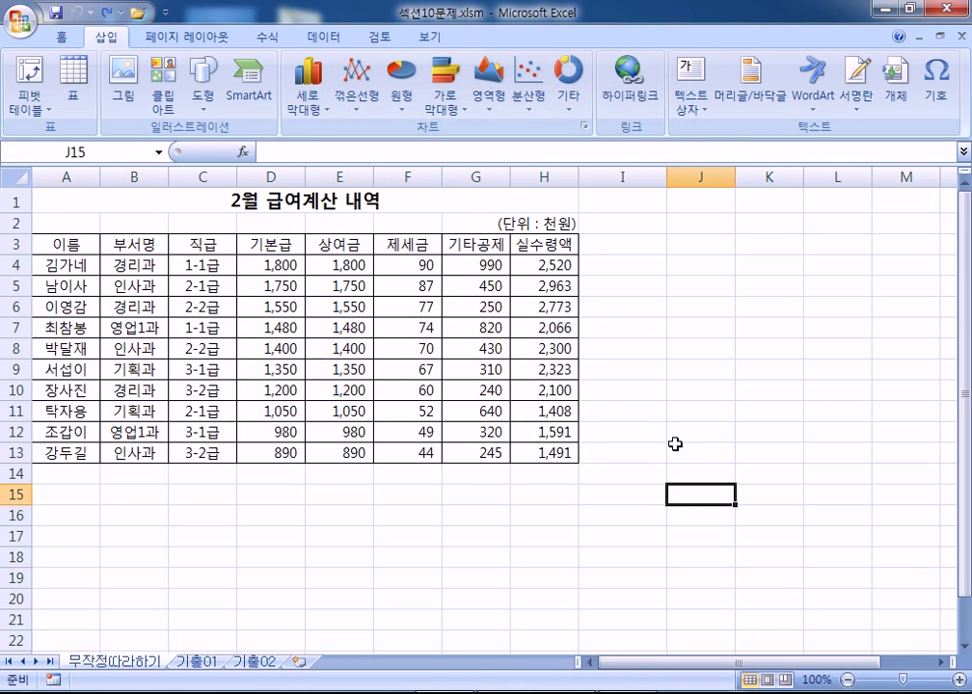
{"action": "left_click", "coordinate": [686, 304]}
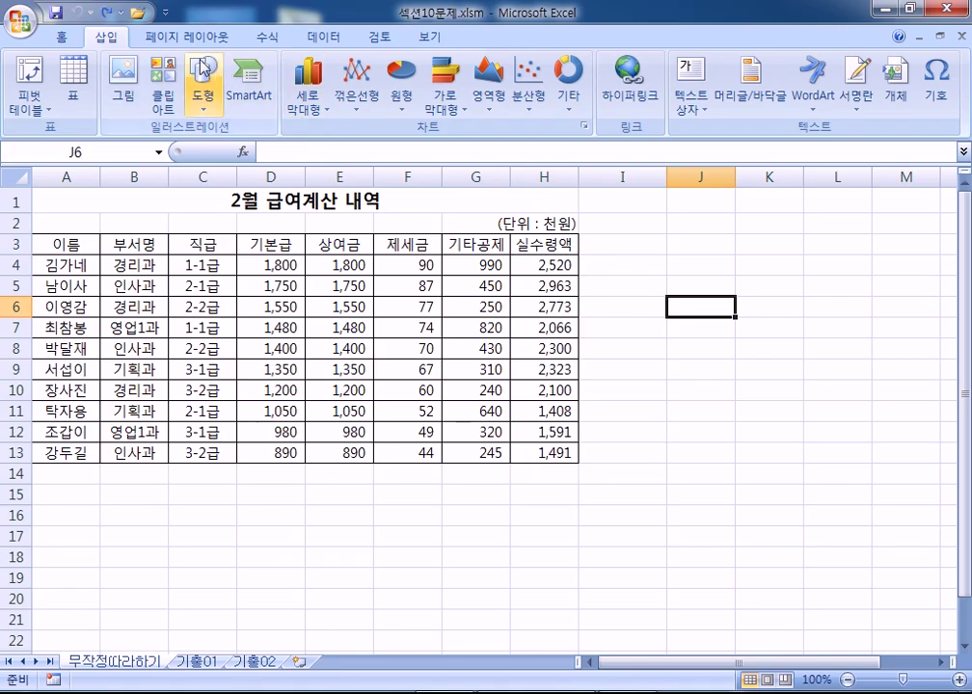
Step: Try starting a pivot table from cell C4 and setting its source range to A3:H13, then cancel it
{"action": "left_click", "coordinate": [213, 275]}
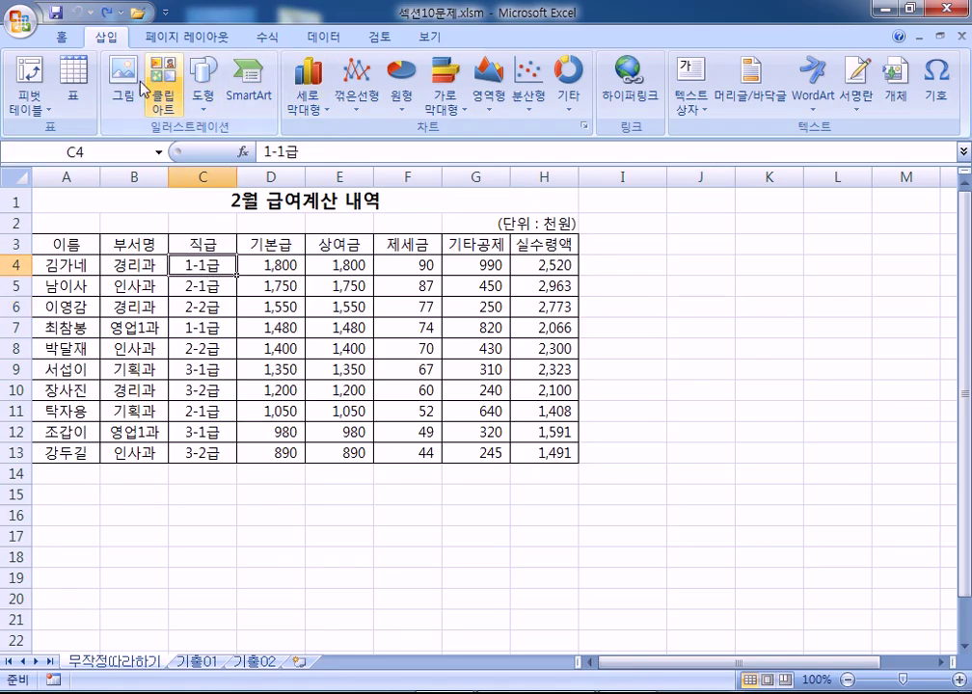
{"action": "left_click", "coordinate": [29, 103]}
{"action": "left_click", "coordinate": [68, 132]}
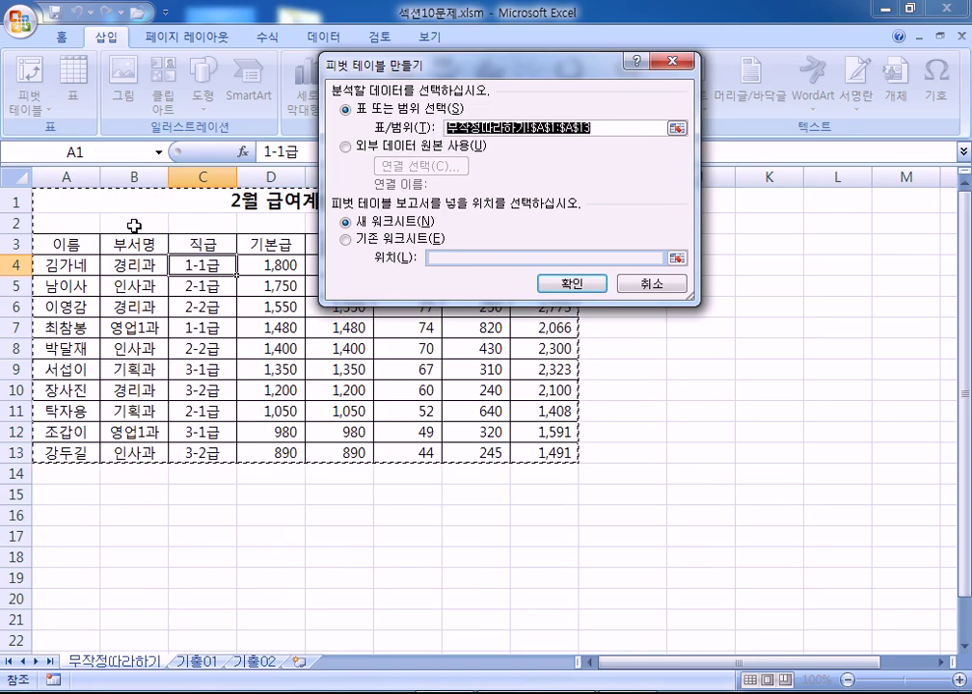
{"action": "left_click_drag", "start_coordinate": [68, 244], "coordinate": [542, 452]}
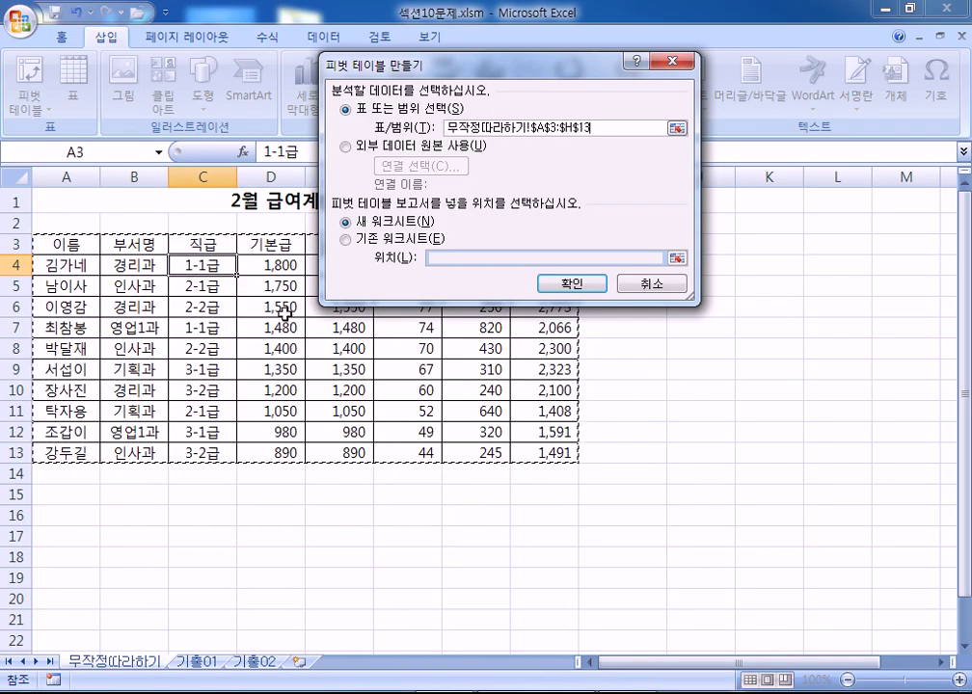
{"action": "left_click", "coordinate": [637, 283]}
Step: Start a pivot table from the salary data range A3:H13 with the existing worksheet as its destination
{"action": "left_click_drag", "start_coordinate": [87, 245], "coordinate": [547, 445]}
{"action": "left_click", "coordinate": [39, 106]}
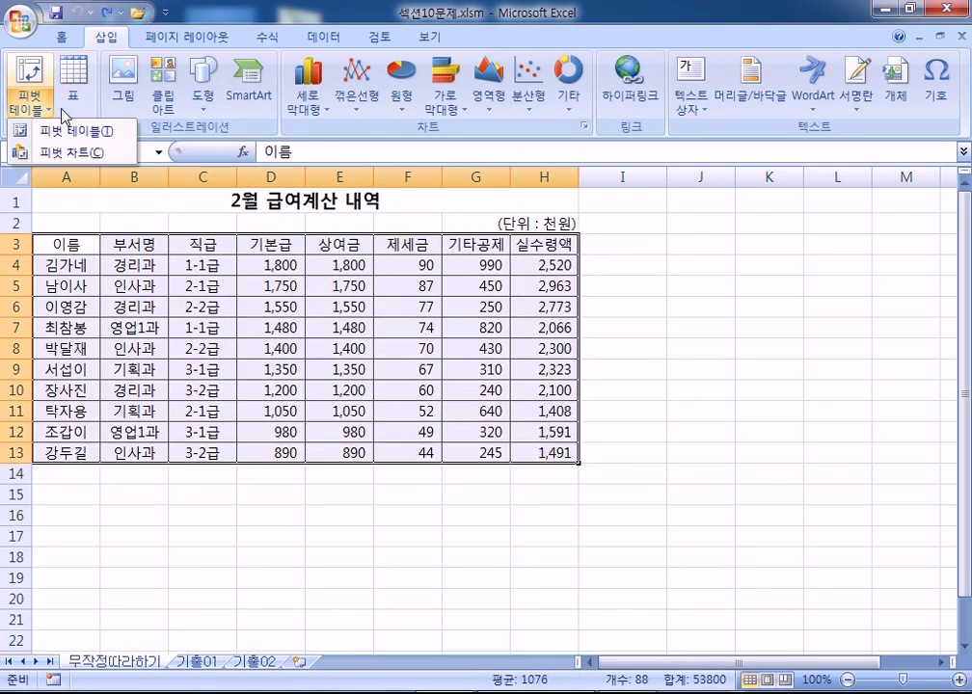
{"action": "left_click", "coordinate": [73, 131]}
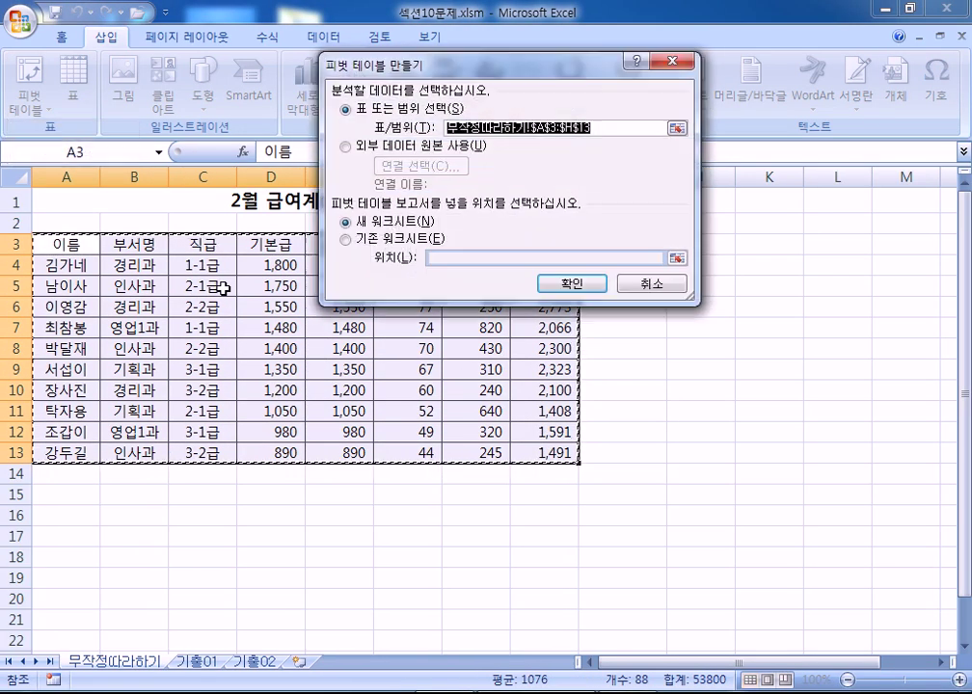
{"action": "left_click", "coordinate": [400, 238]}
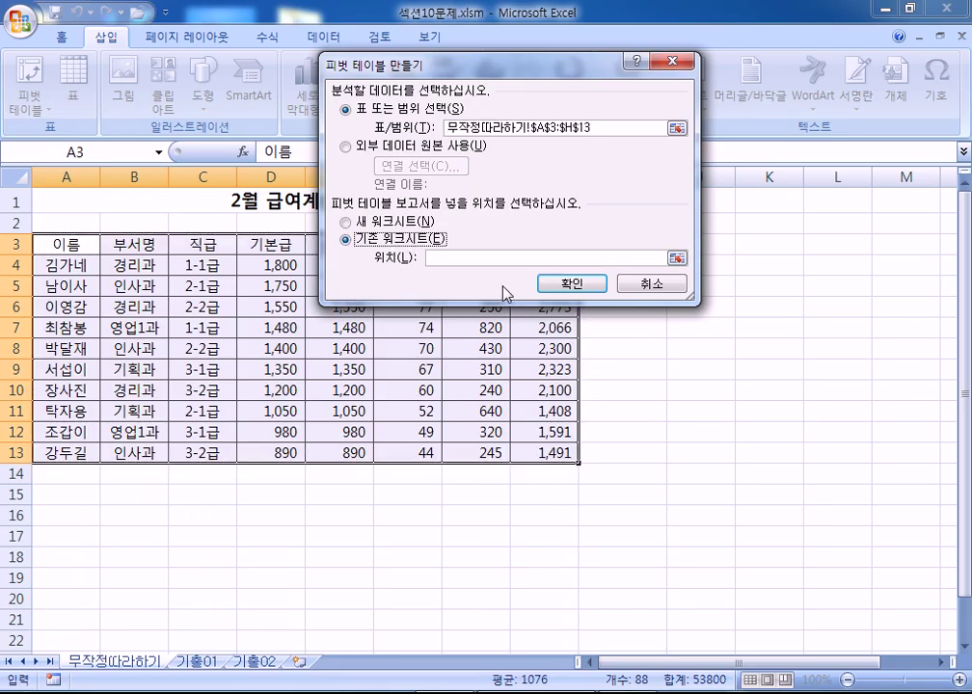
Step: Try the new worksheet destination and cell A20 as the location, clear the location, and return to the existing worksheet option
{"action": "left_click", "coordinate": [395, 223]}
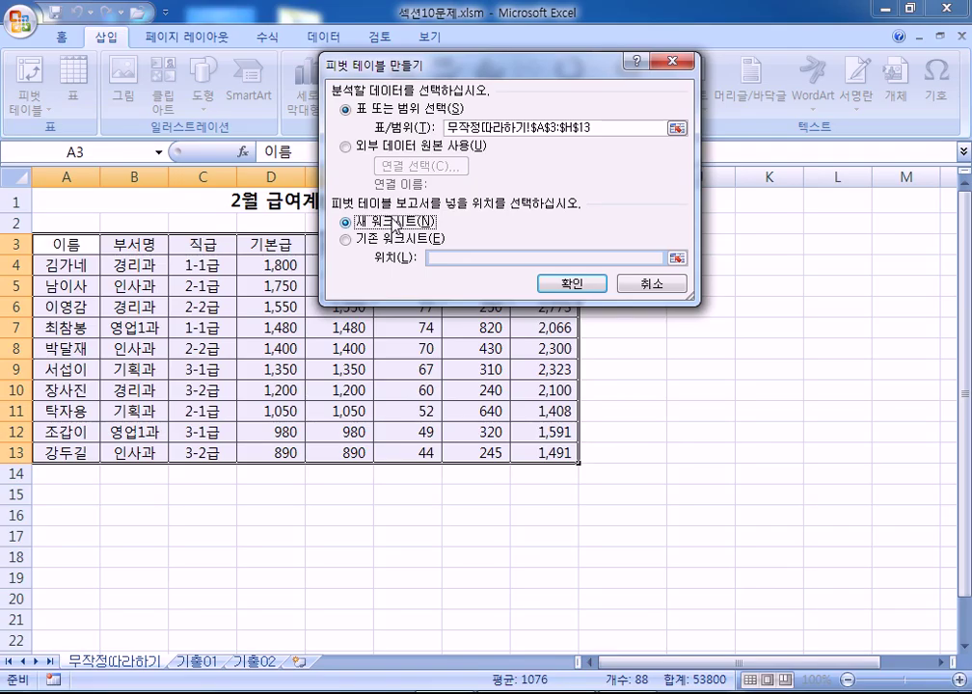
{"action": "left_click", "coordinate": [387, 241]}
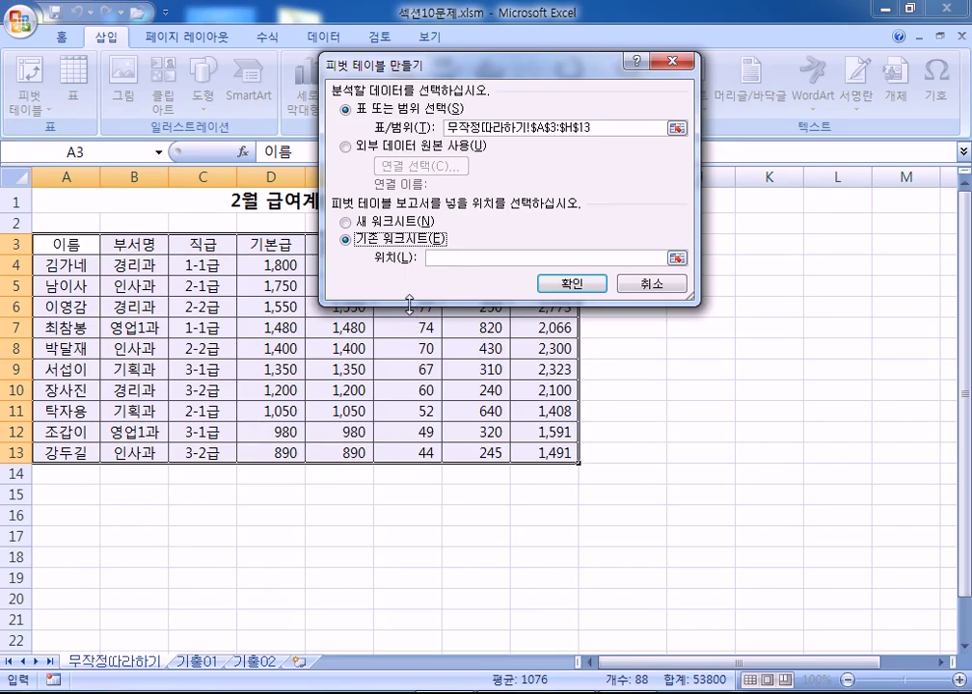
{"action": "left_click", "coordinate": [45, 598]}
{"action": "scroll", "coordinate": [143, 530], "scroll_direction": "down", "scroll_amount": 3}
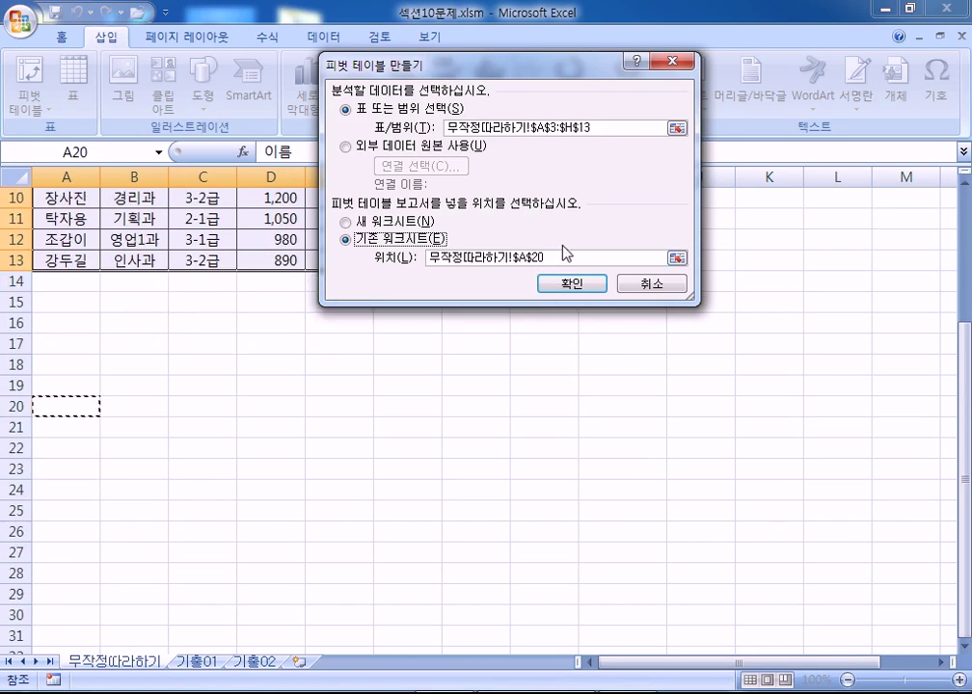
{"action": "left_click_drag", "start_coordinate": [552, 256], "coordinate": [255, 231]}
{"action": "key", "text": "BackSpace"}
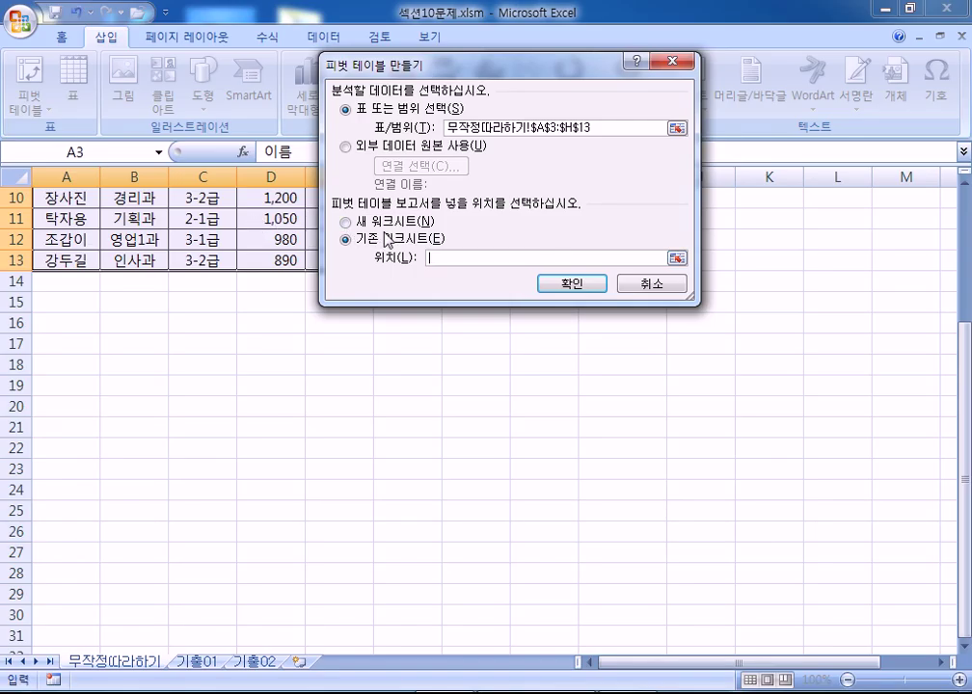
{"action": "left_click", "coordinate": [386, 224]}
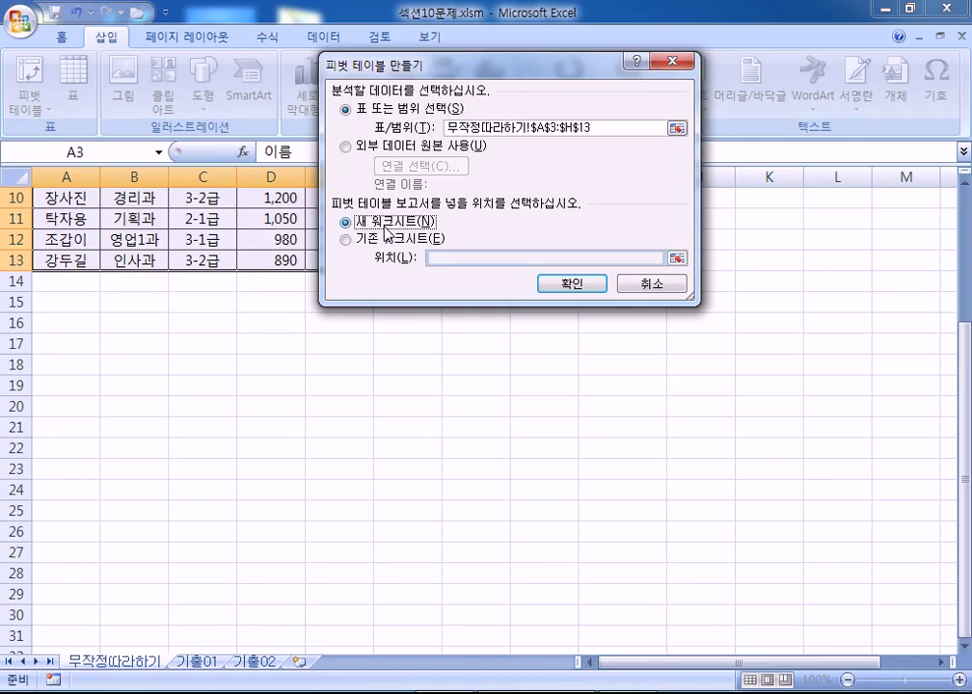
{"action": "left_click", "coordinate": [346, 239]}
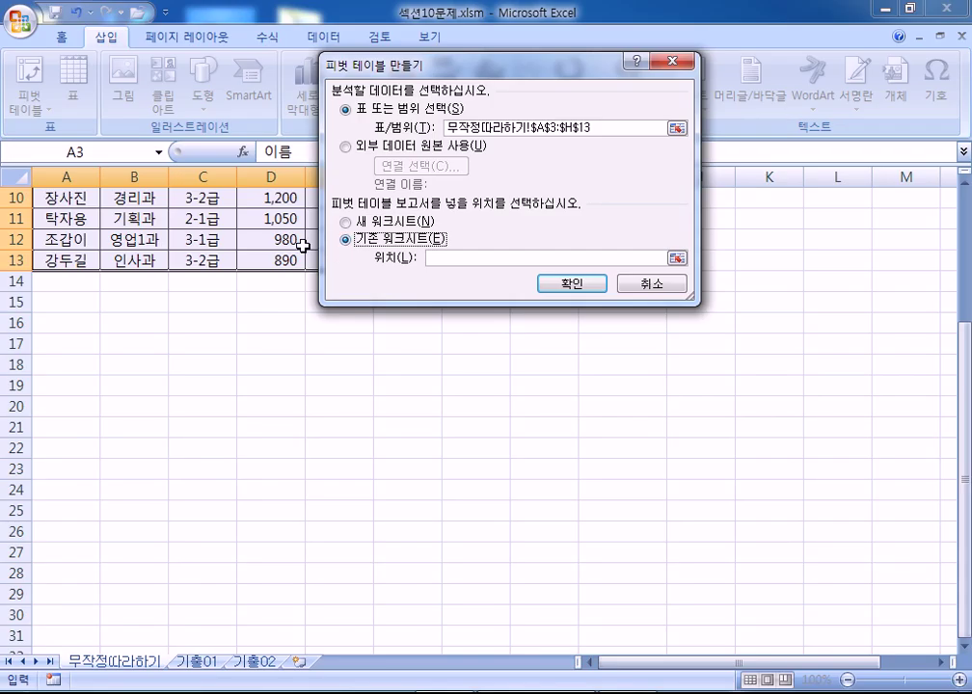
Step: Set cell A20 as the pivot table's location and create the pivot table
{"action": "left_click", "coordinate": [68, 404]}
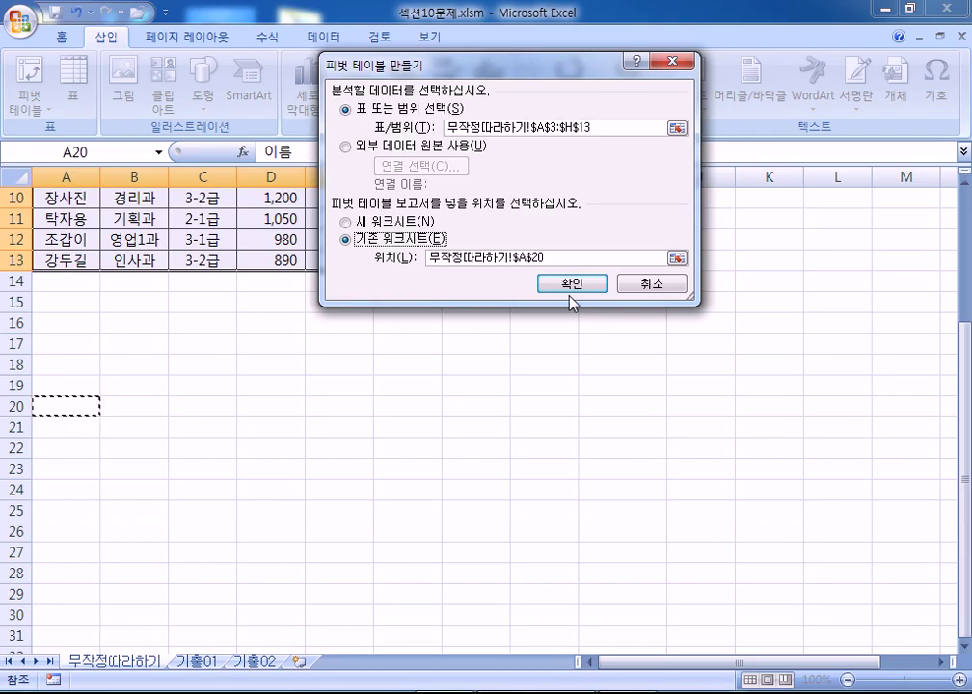
{"action": "left_click", "coordinate": [567, 285]}
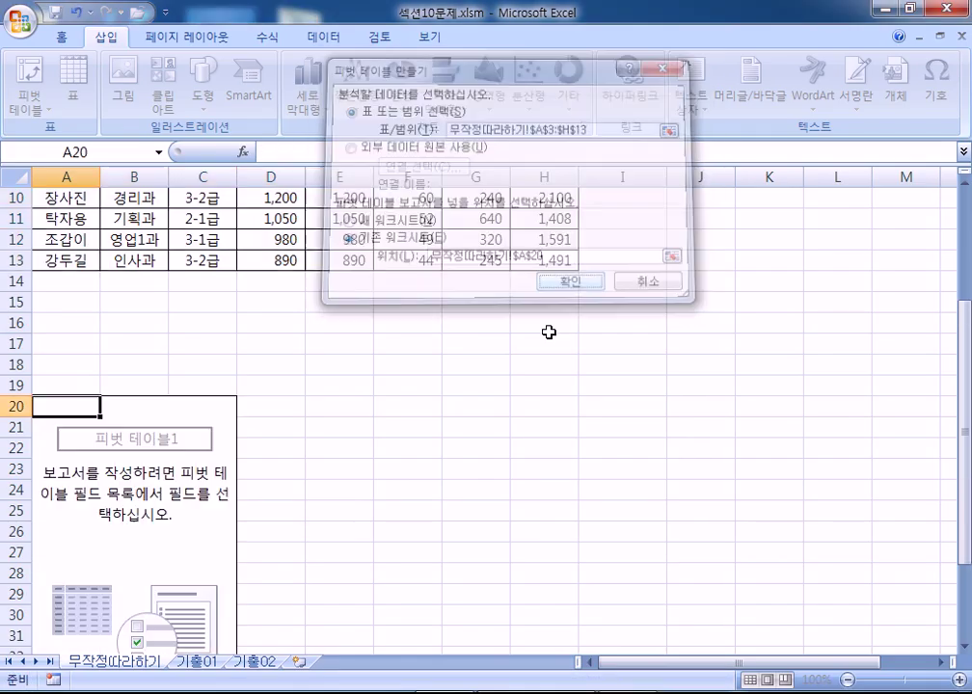
Step: Try floating, resizing, hiding and reshowing the PivotTable field list, and dock it back beside the worksheet
{"action": "scroll", "coordinate": [302, 505], "scroll_direction": "down", "scroll_amount": 3}
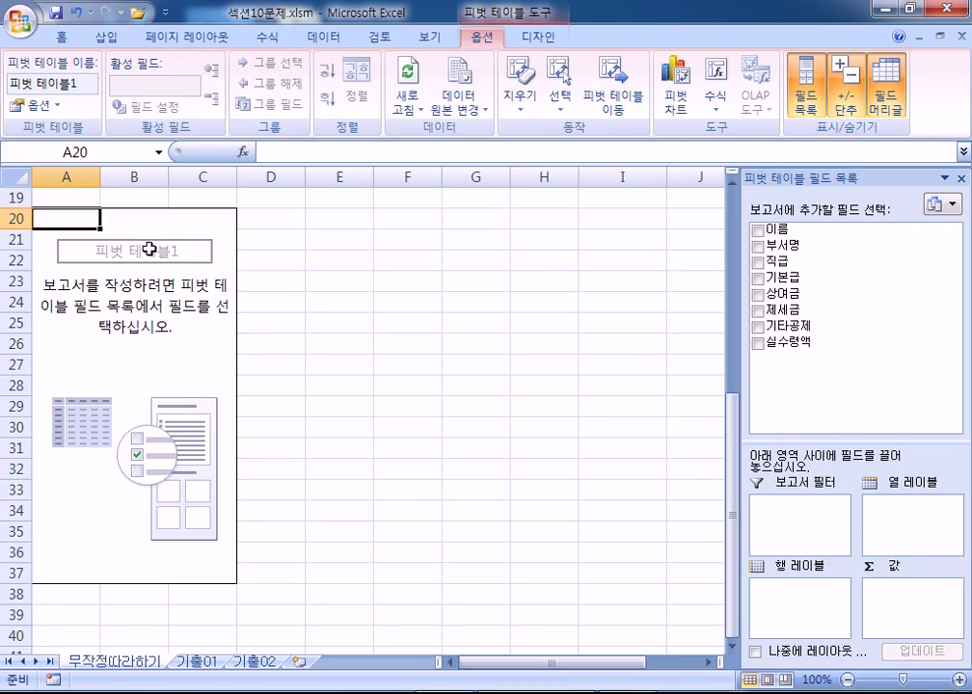
{"action": "left_click_drag", "start_coordinate": [820, 178], "coordinate": [488, 102]}
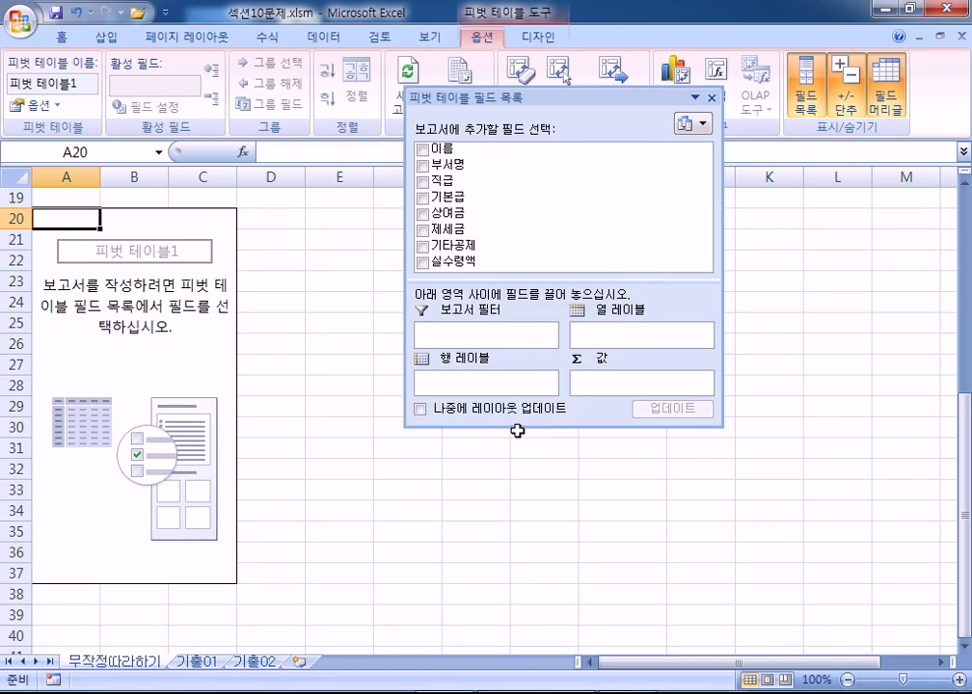
{"action": "left_click_drag", "start_coordinate": [516, 428], "coordinate": [516, 467]}
{"action": "double_click", "coordinate": [542, 100]}
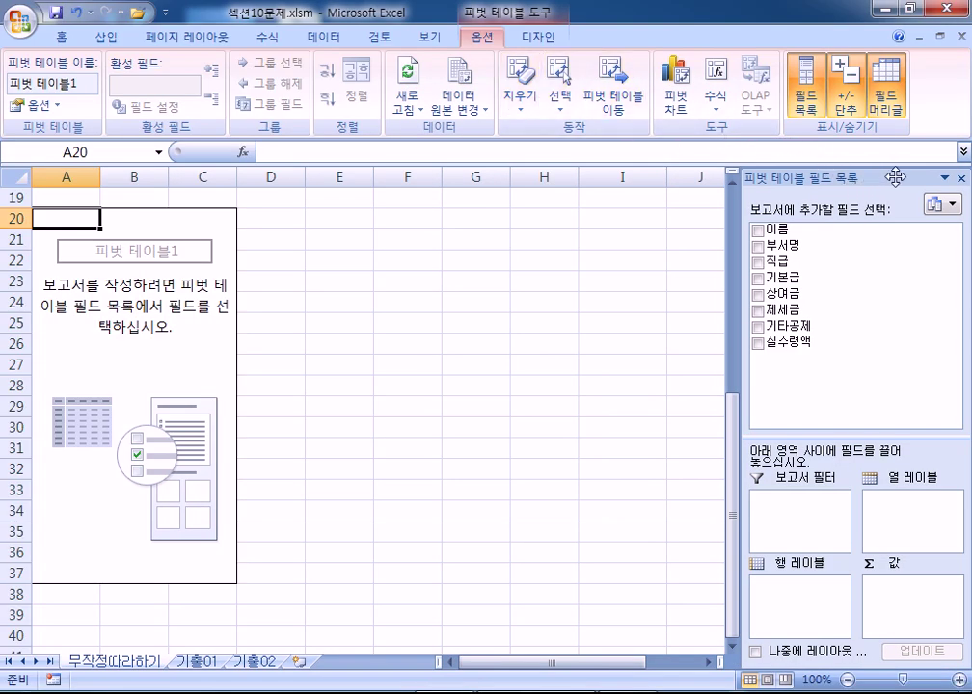
{"action": "left_click_drag", "start_coordinate": [897, 177], "coordinate": [516, 108]}
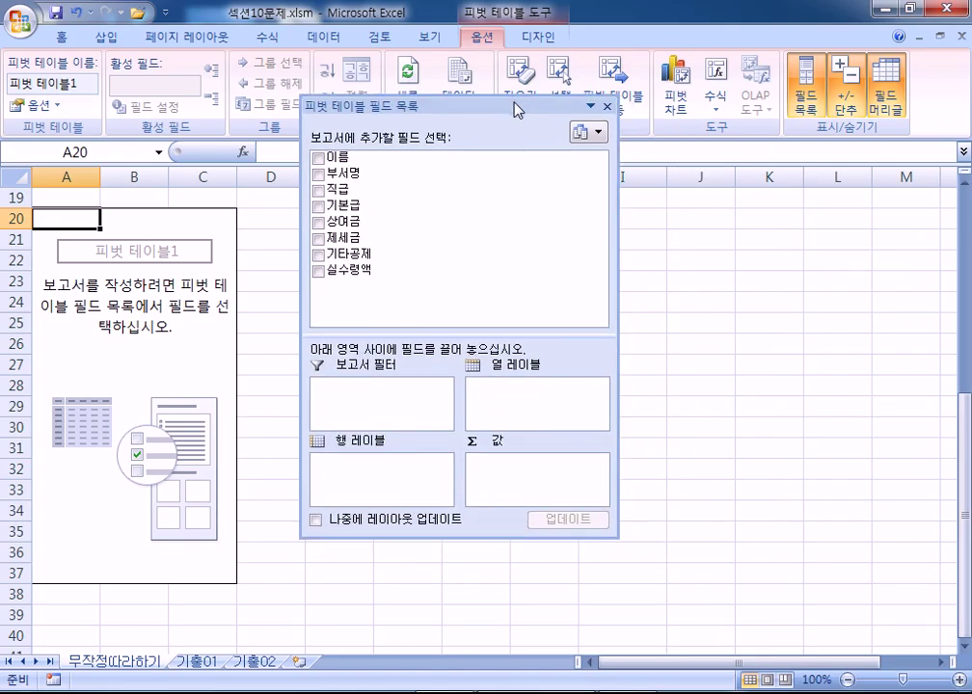
{"action": "left_click", "coordinate": [608, 105]}
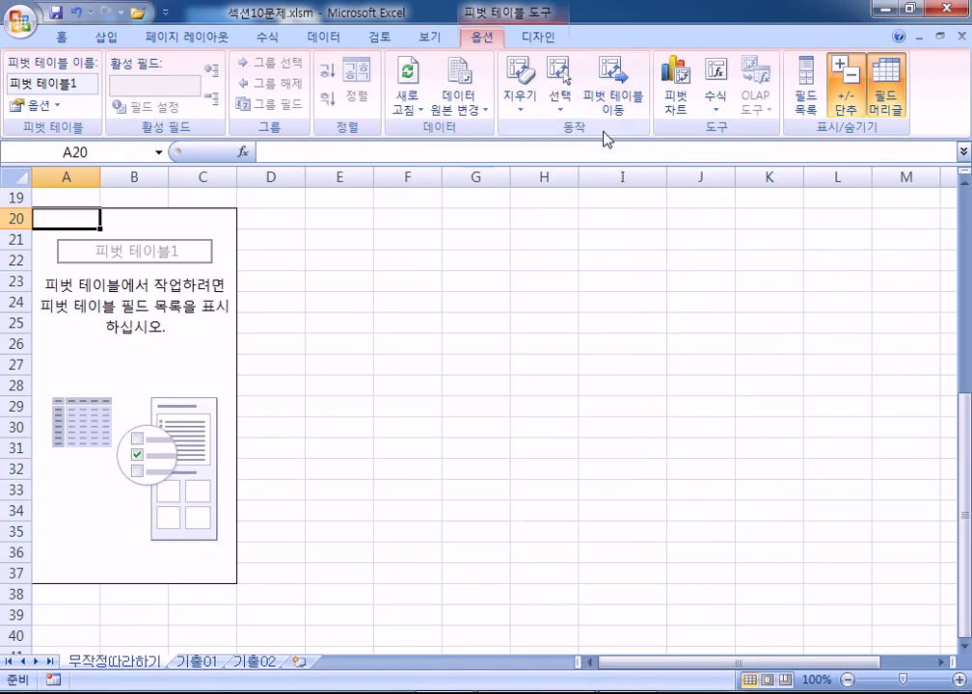
{"action": "left_click", "coordinate": [806, 102]}
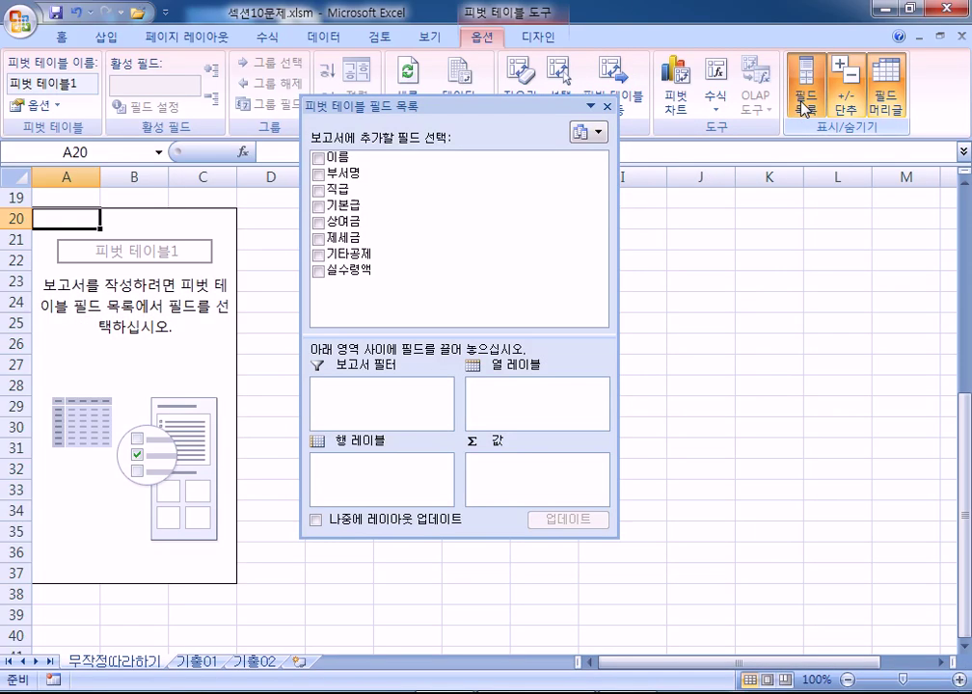
{"action": "left_click_drag", "start_coordinate": [419, 105], "coordinate": [776, 172]}
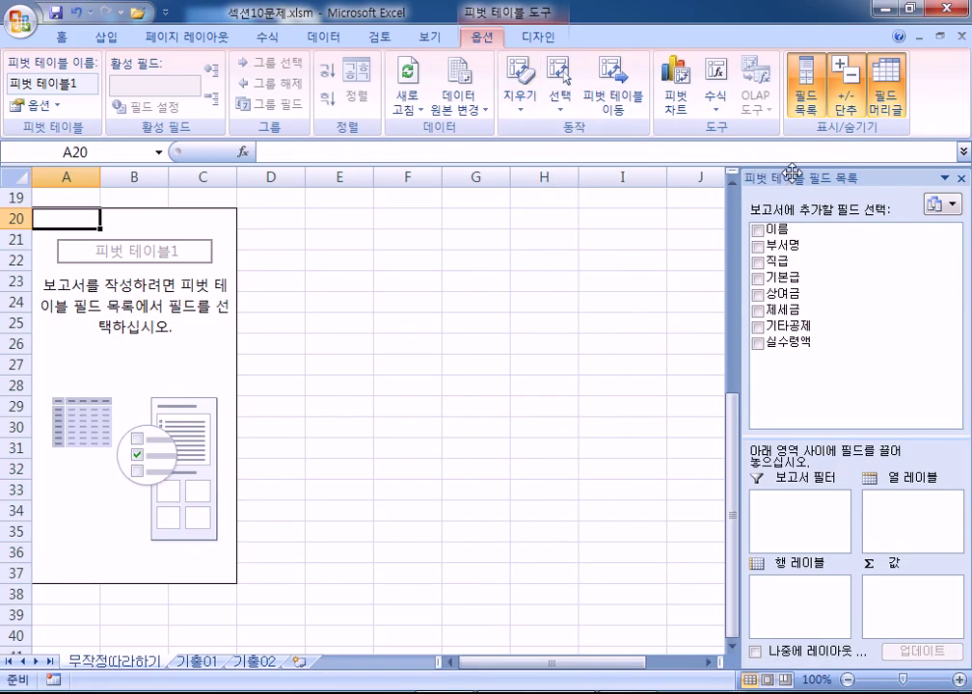
Step: Float the PivotTable field list over the sheet, and try 이름 as the report filter before removing it
{"action": "left_click_drag", "start_coordinate": [806, 174], "coordinate": [496, 91]}
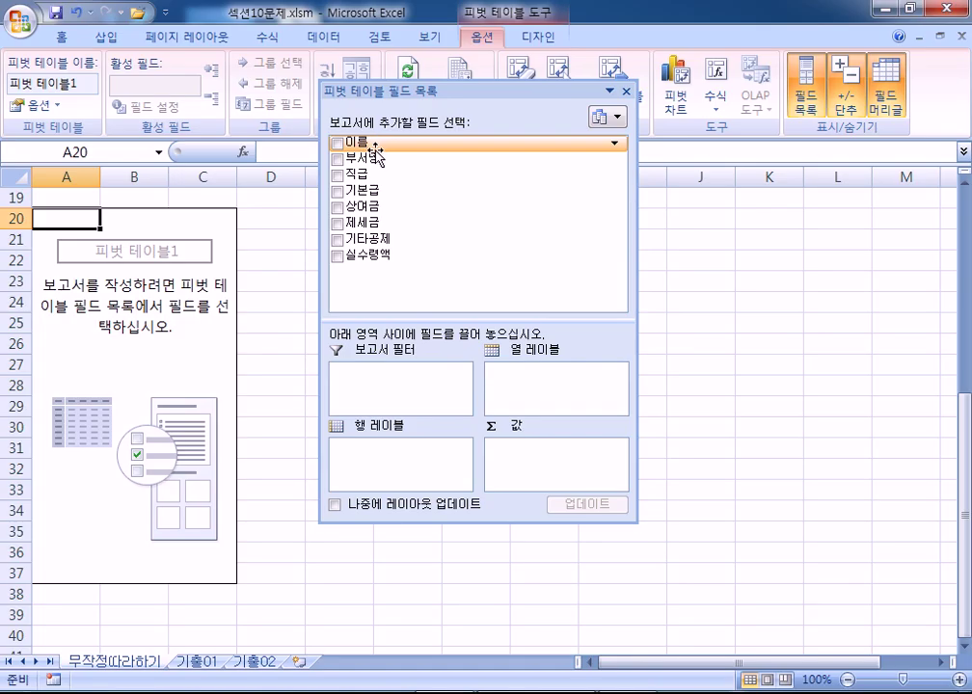
{"action": "left_click_drag", "start_coordinate": [378, 144], "coordinate": [419, 378]}
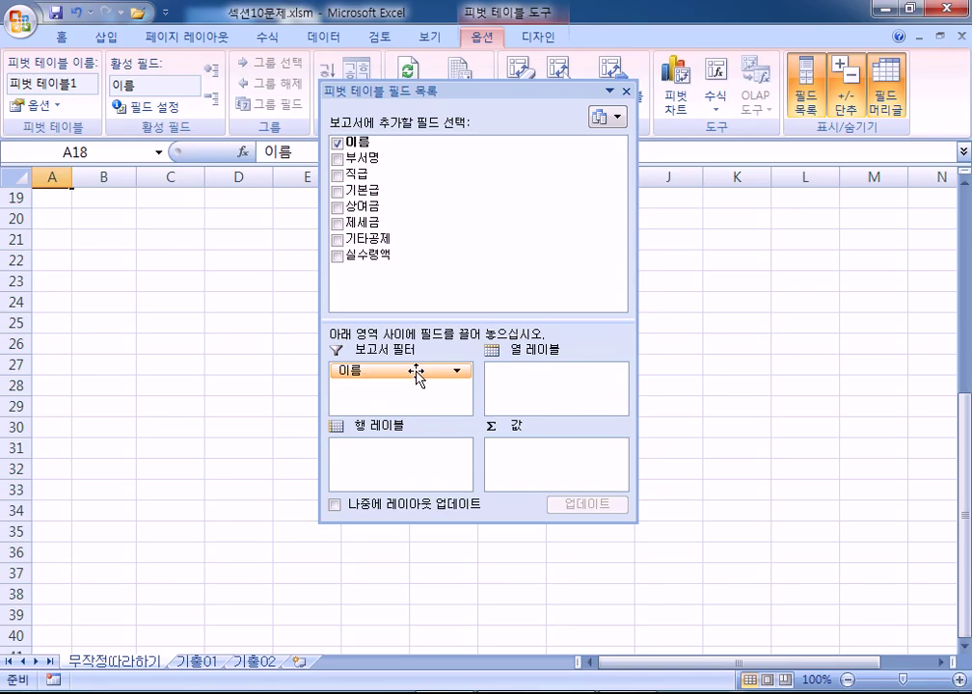
{"action": "left_click_drag", "start_coordinate": [418, 375], "coordinate": [217, 342]}
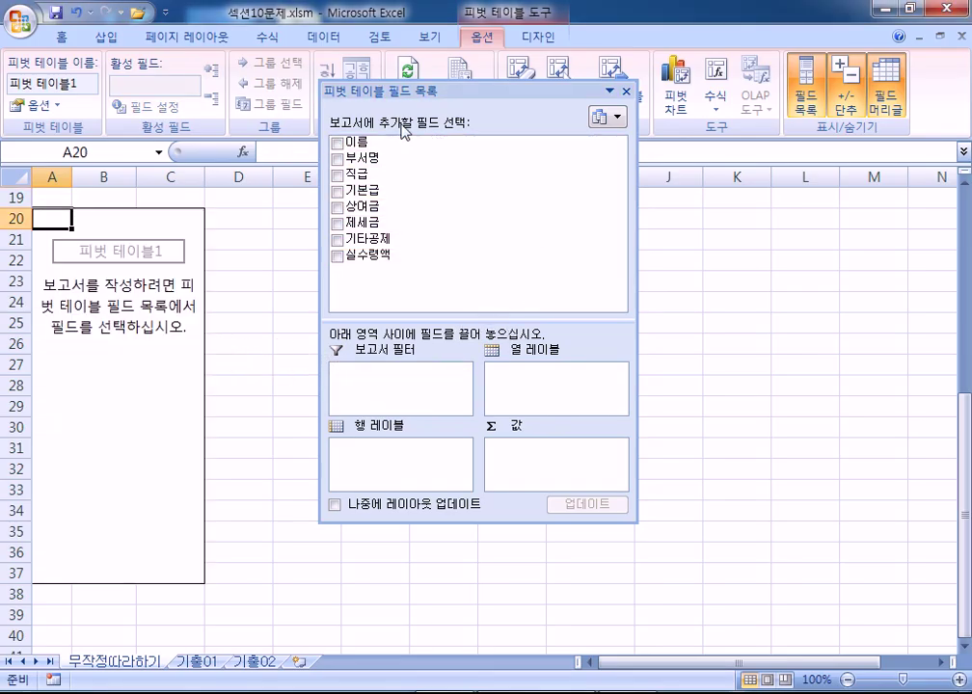
Step: Assign 이름 to the report filter, 부서명 to the row labels and 직급 to the column labels
{"action": "left_click_drag", "start_coordinate": [352, 142], "coordinate": [394, 390]}
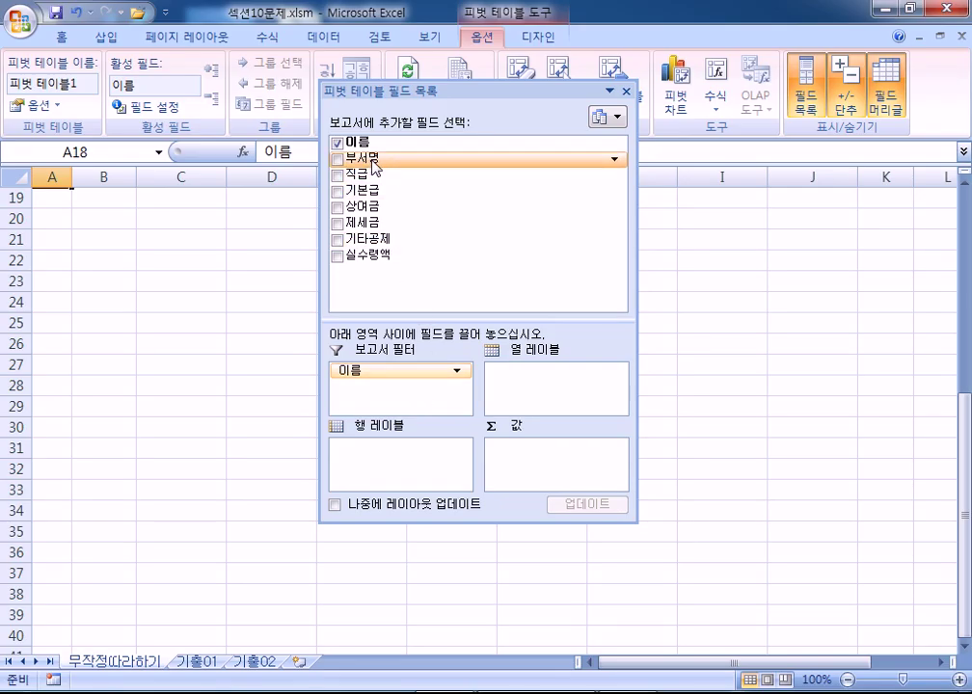
{"action": "left_click_drag", "start_coordinate": [392, 164], "coordinate": [413, 459]}
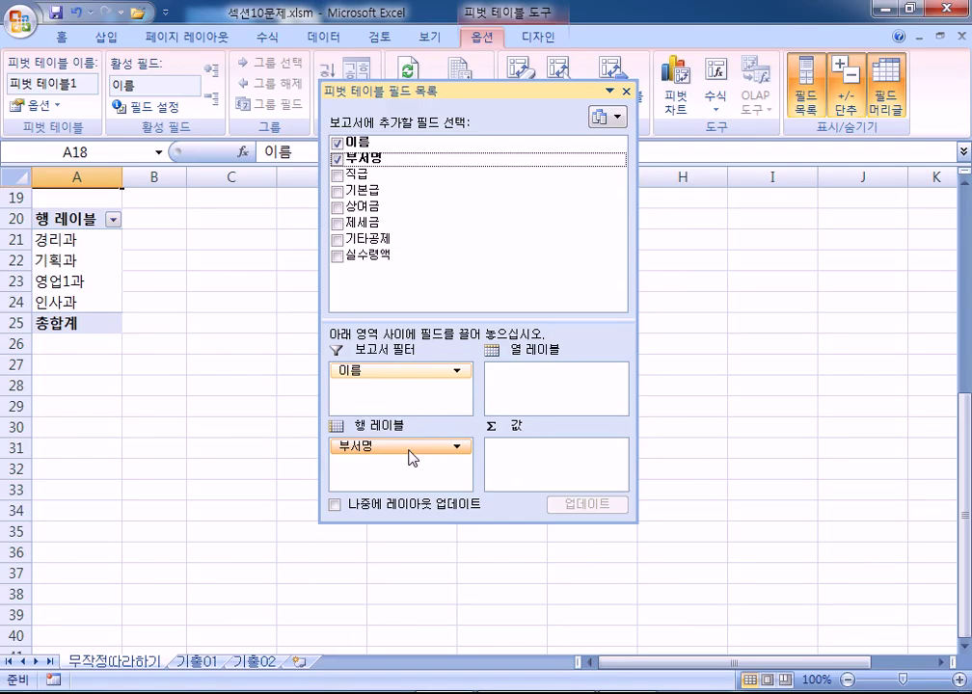
{"action": "left_click_drag", "start_coordinate": [391, 174], "coordinate": [542, 396]}
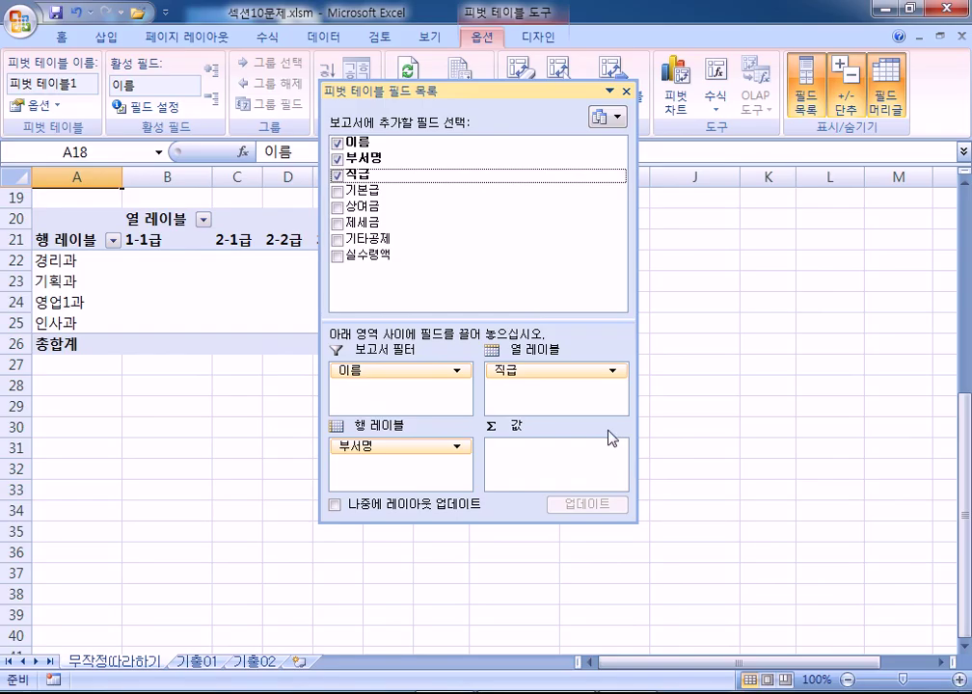
Step: Move the field list clear of the pivot table and add 상여금 and 실수령액 as value fields
{"action": "left_click_drag", "start_coordinate": [487, 100], "coordinate": [632, 50]}
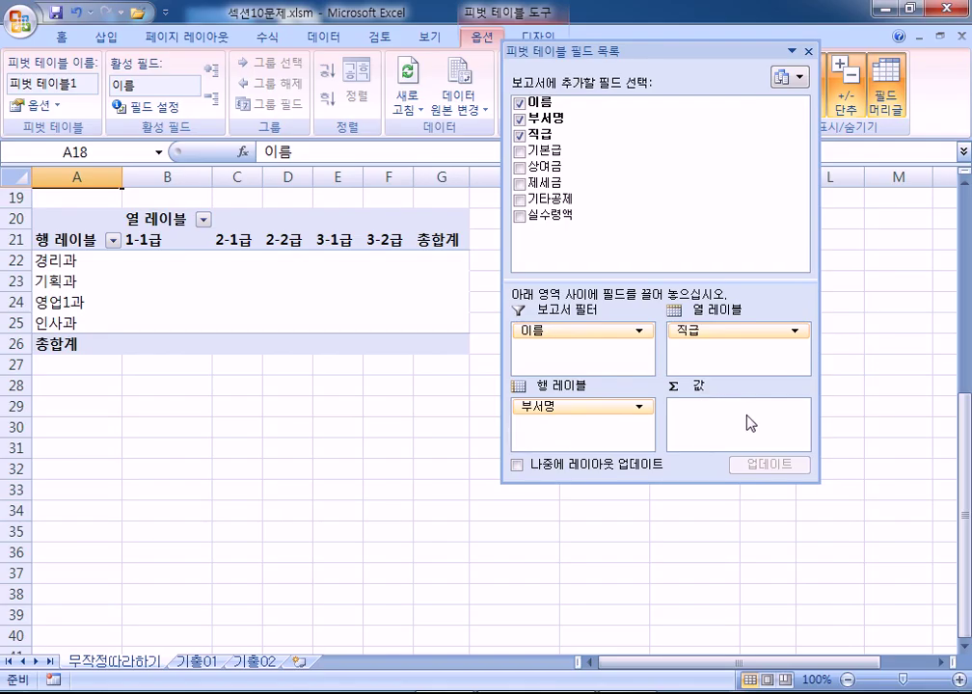
{"action": "left_click_drag", "start_coordinate": [545, 166], "coordinate": [700, 444]}
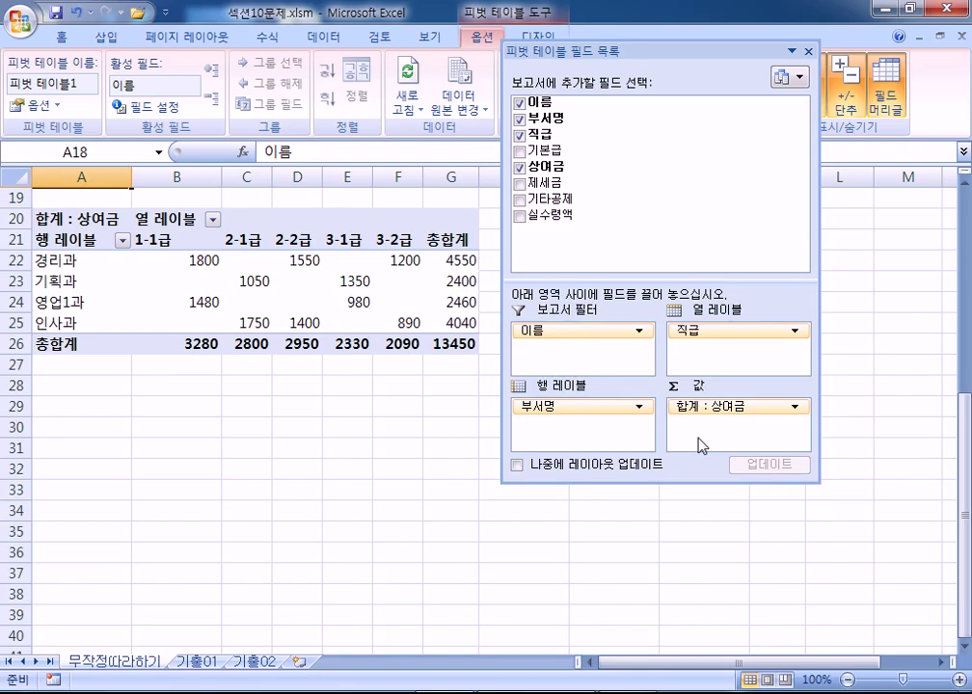
{"action": "left_click_drag", "start_coordinate": [547, 216], "coordinate": [718, 455]}
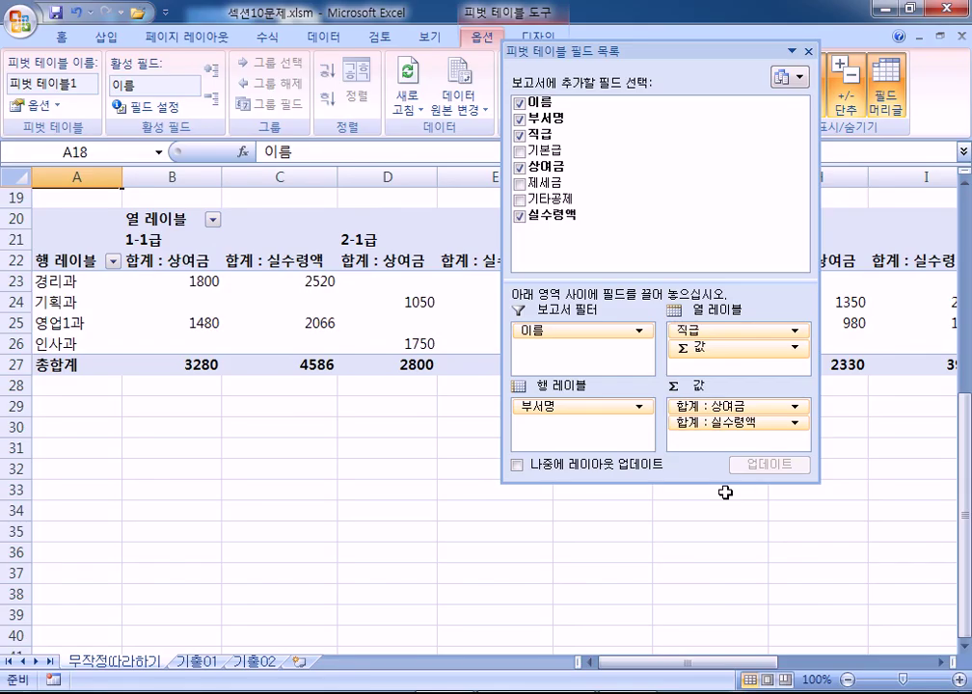
Step: Inspect the value field settings of the 상여금 sum from the field list and close them
{"action": "left_click", "coordinate": [797, 409]}
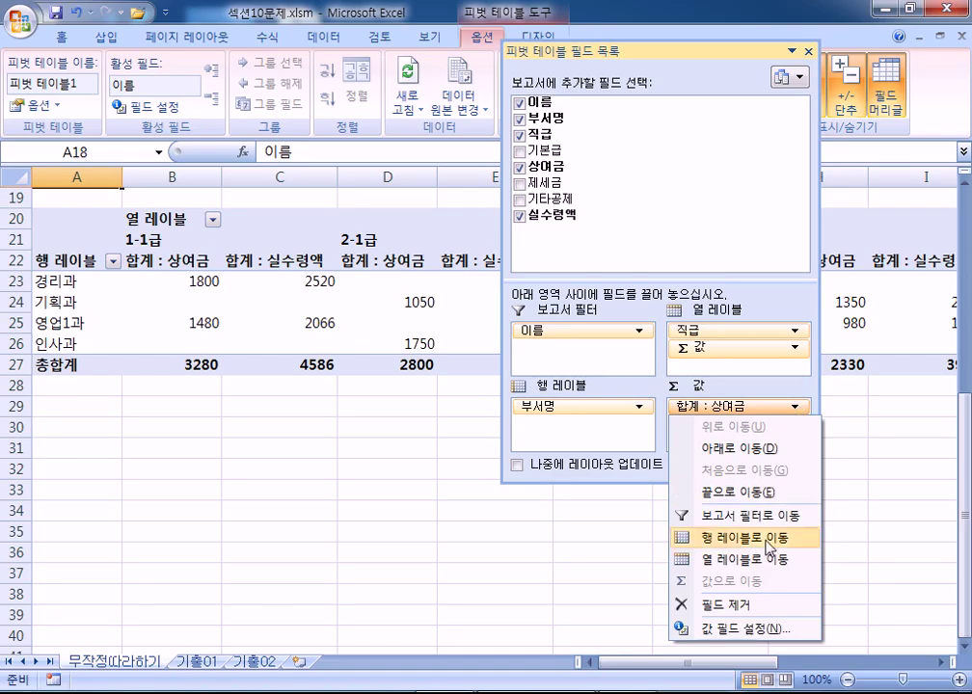
{"action": "left_click", "coordinate": [760, 630]}
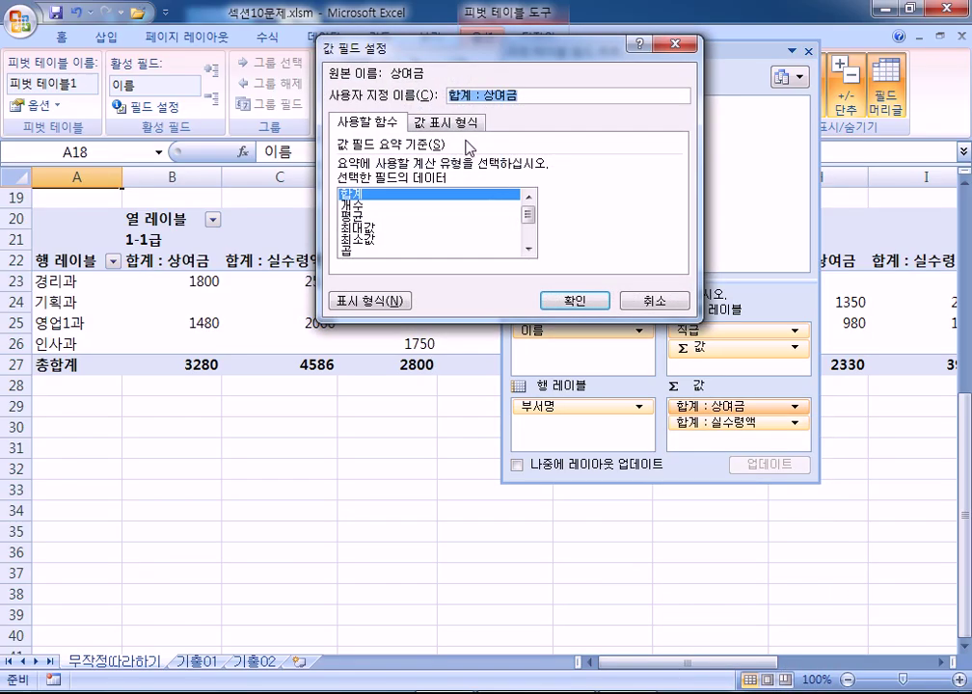
{"action": "left_click", "coordinate": [631, 303]}
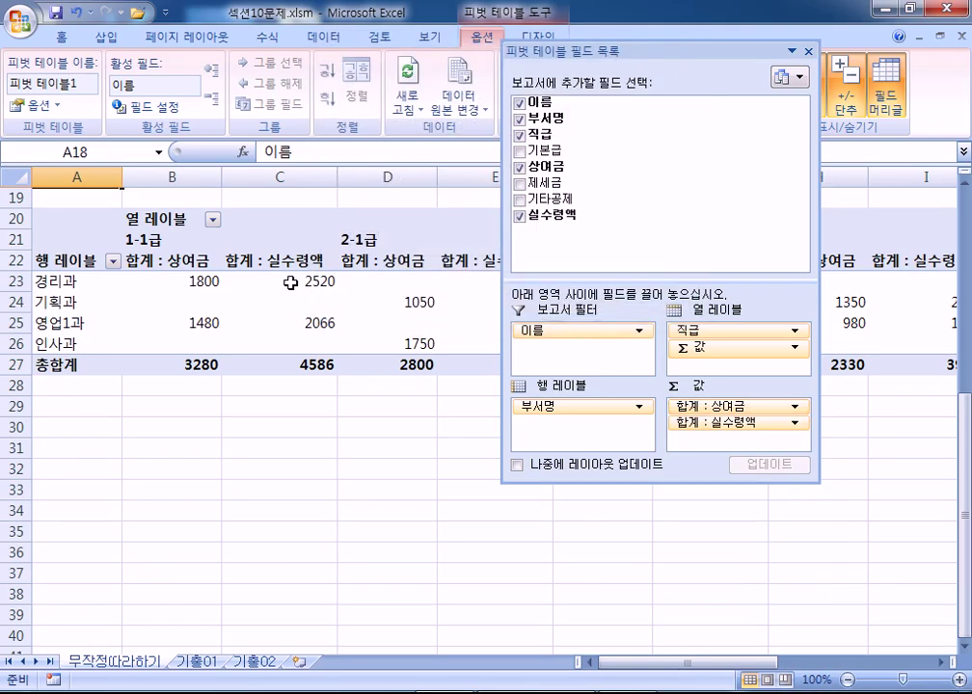
Step: Try changing the 상여금 value field's summary function to 최대값 from its header in B22, then cancel
{"action": "left_click", "coordinate": [189, 261]}
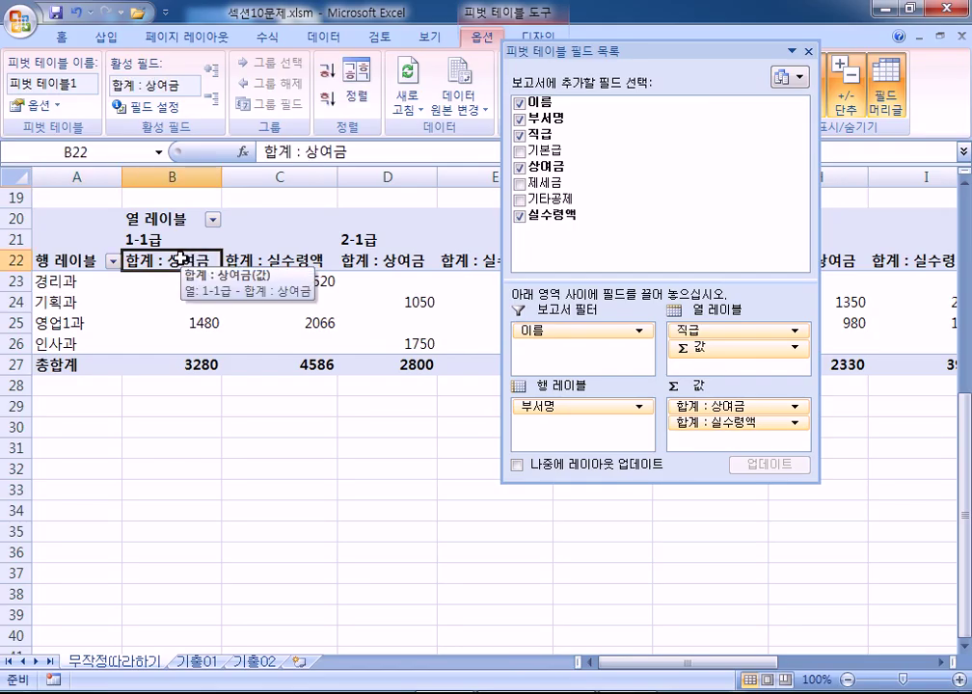
{"action": "double_click", "coordinate": [181, 259]}
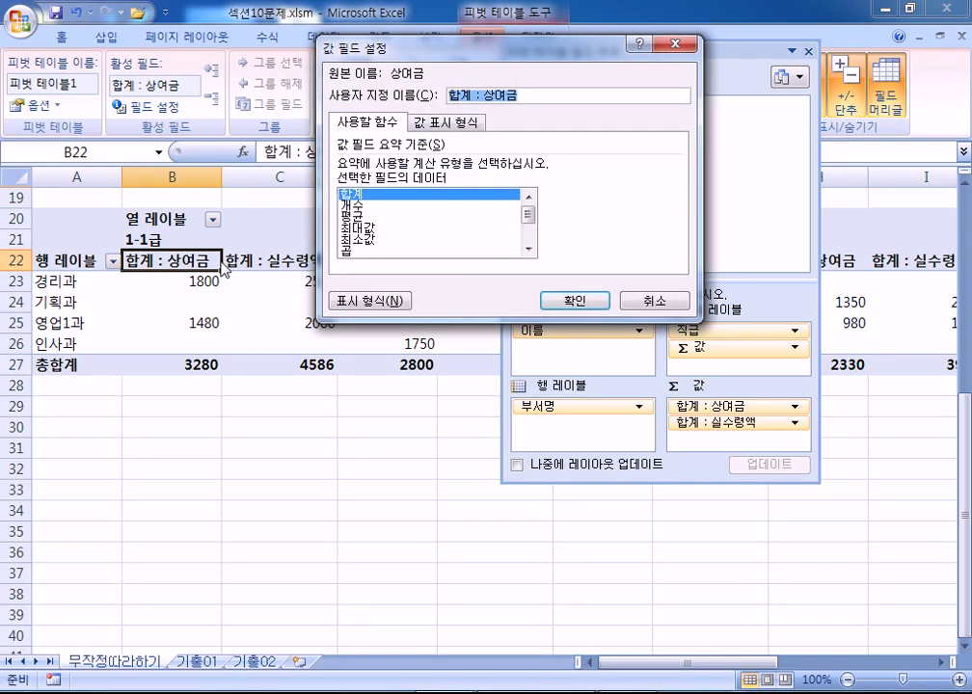
{"action": "left_click", "coordinate": [382, 229]}
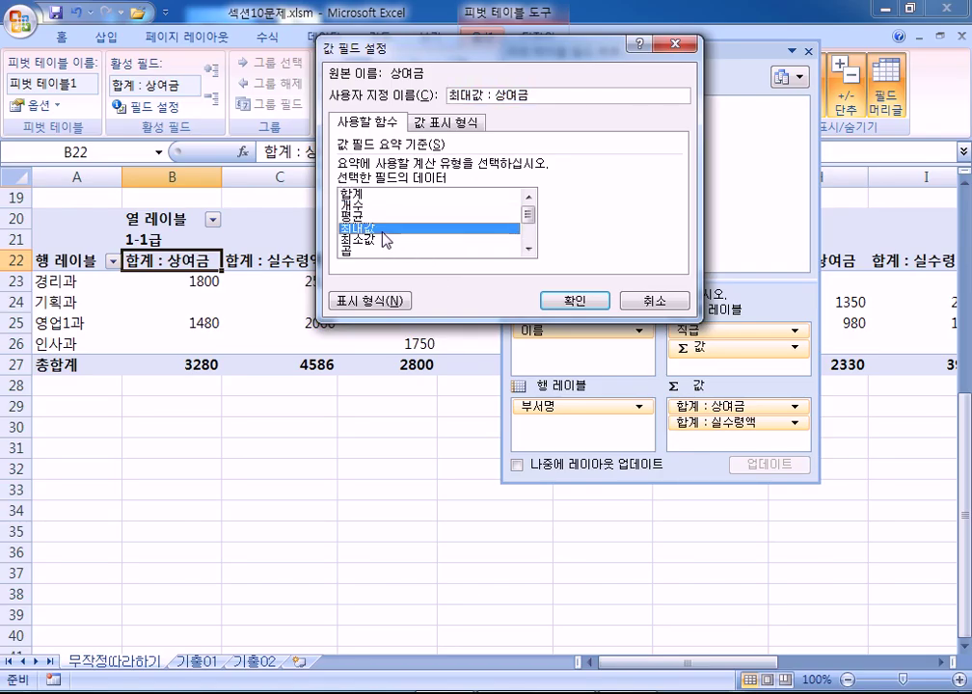
{"action": "left_click", "coordinate": [653, 301]}
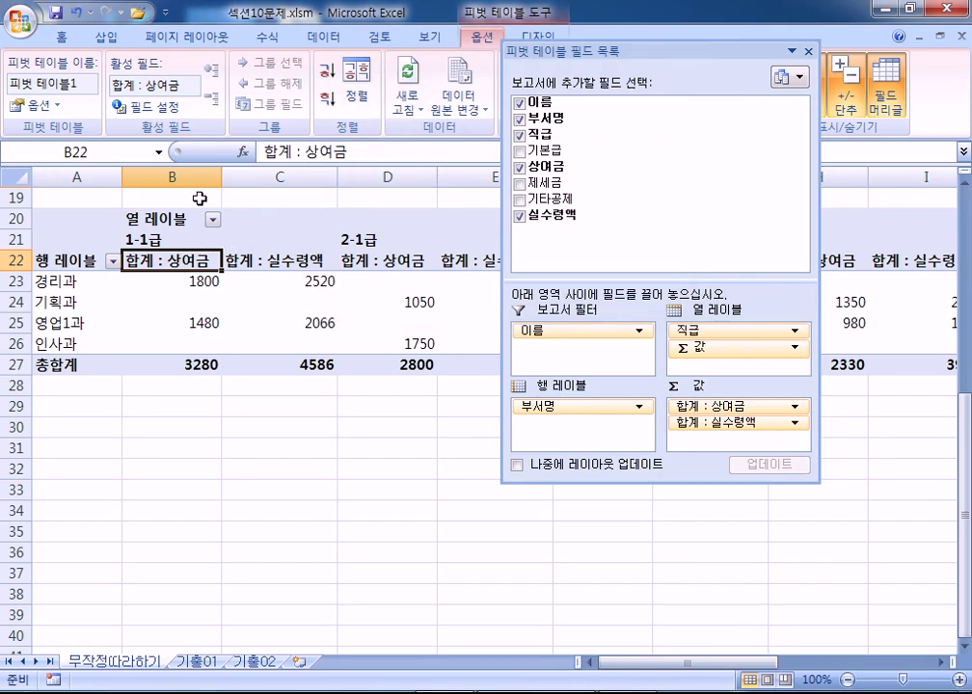
{"action": "left_click", "coordinate": [165, 302]}
{"action": "left_click", "coordinate": [178, 253]}
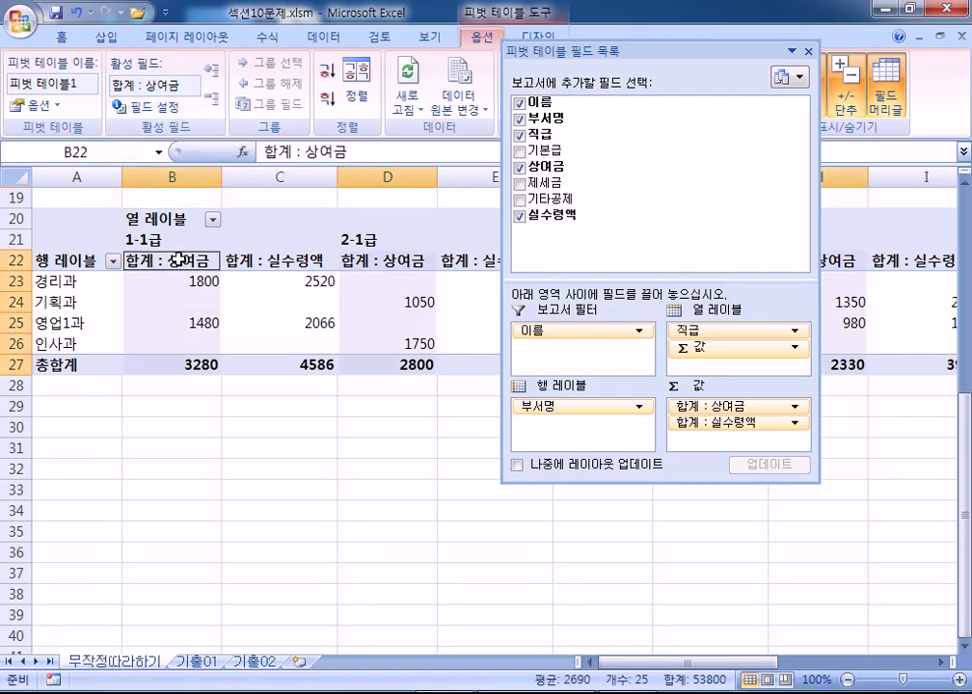
{"action": "left_click", "coordinate": [179, 258]}
{"action": "left_click", "coordinate": [147, 107]}
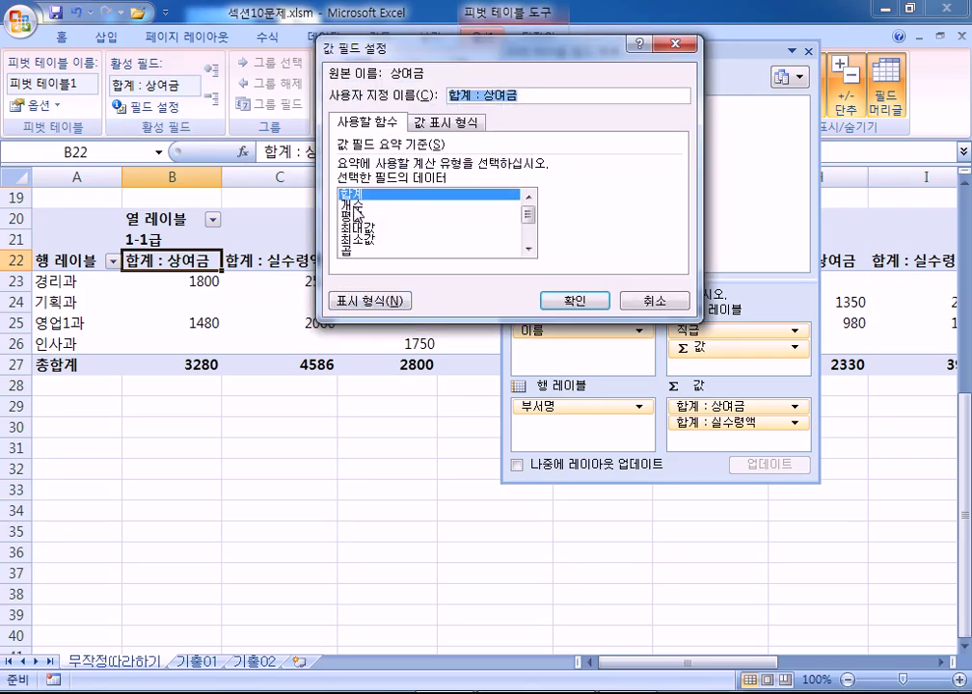
{"action": "left_click", "coordinate": [357, 227]}
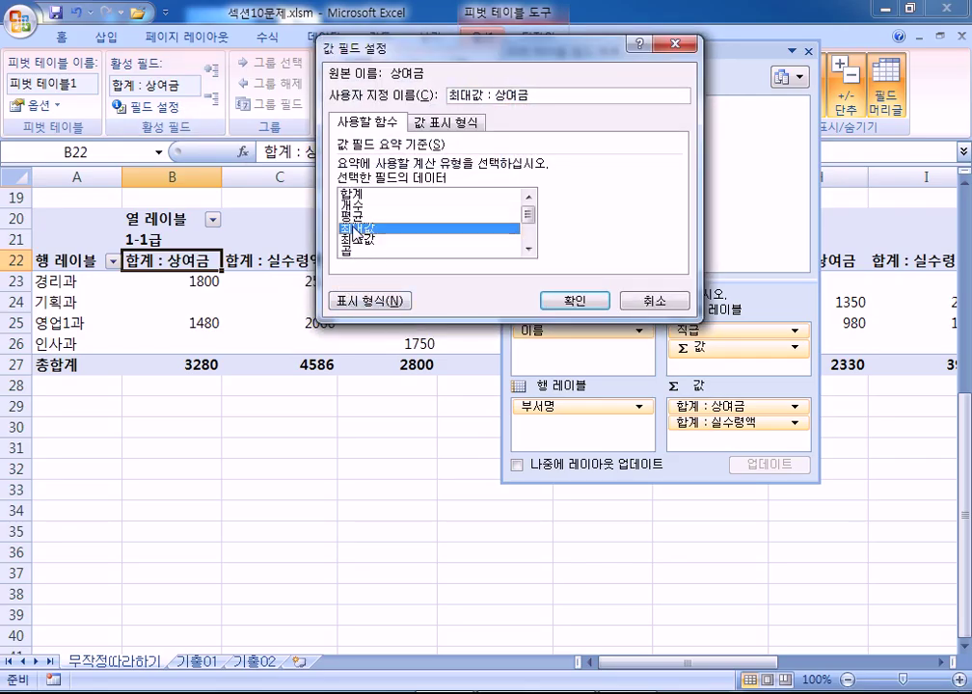
{"action": "left_click", "coordinate": [635, 303]}
Step: Change the 상여금 value field's summary function to 최대값 from its header in B22
{"action": "right_click", "coordinate": [197, 264]}
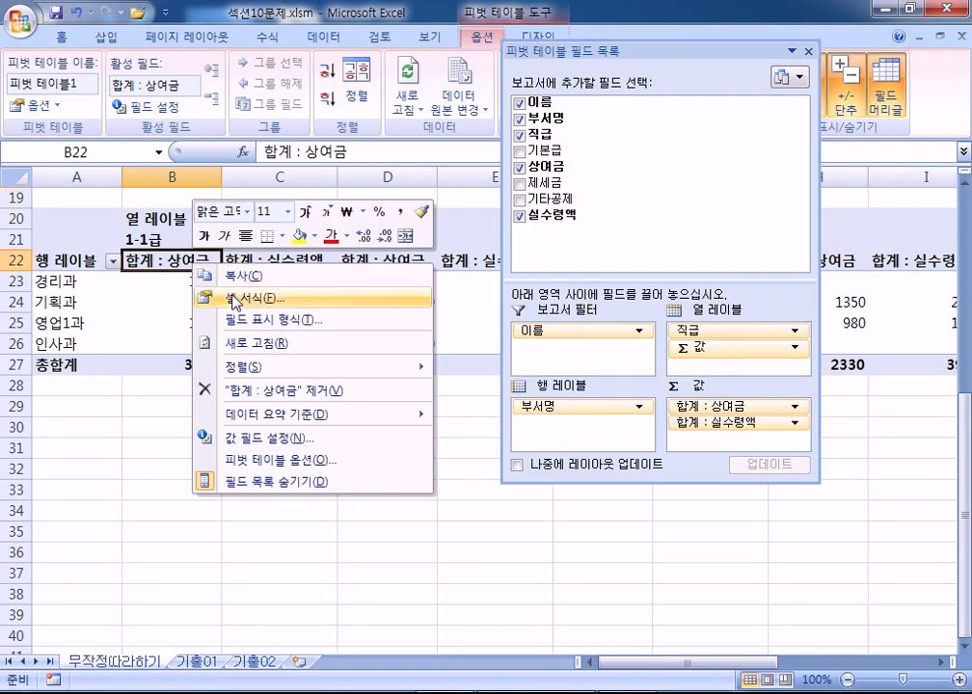
{"action": "left_click", "coordinate": [277, 446]}
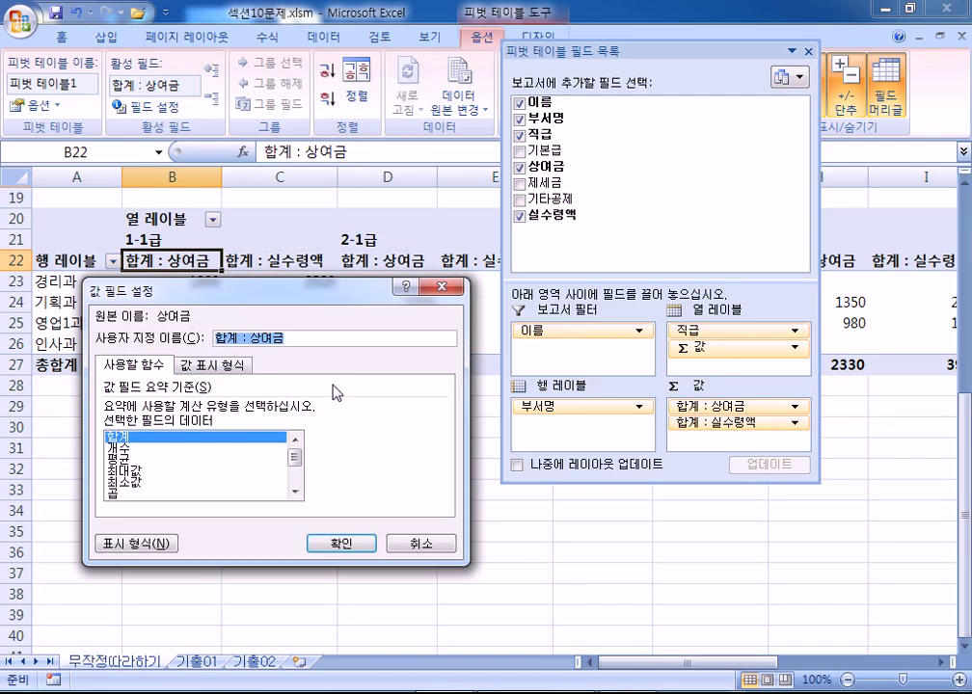
{"action": "left_click", "coordinate": [193, 472]}
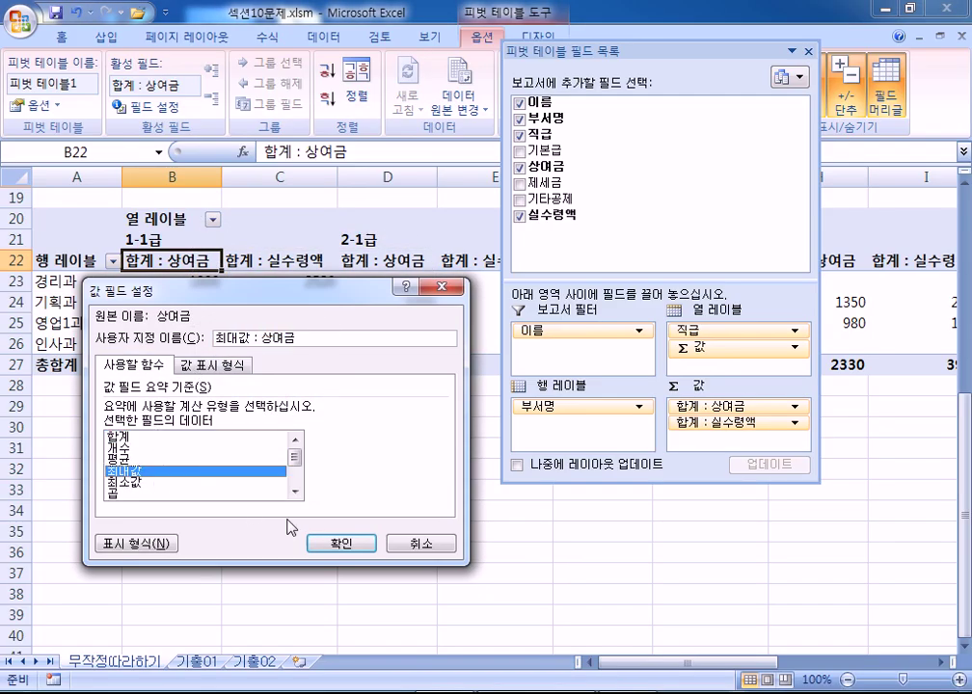
{"action": "left_click", "coordinate": [352, 549]}
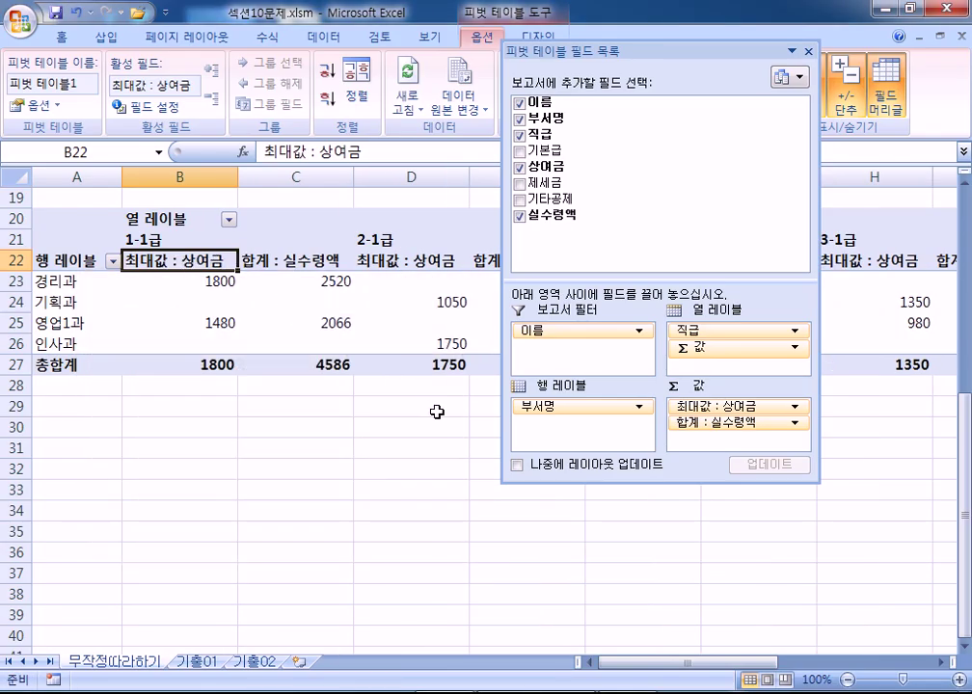
Step: Inspect the value field settings of the 실수령액 sum from the field list and close them without changes
{"action": "left_click", "coordinate": [316, 258]}
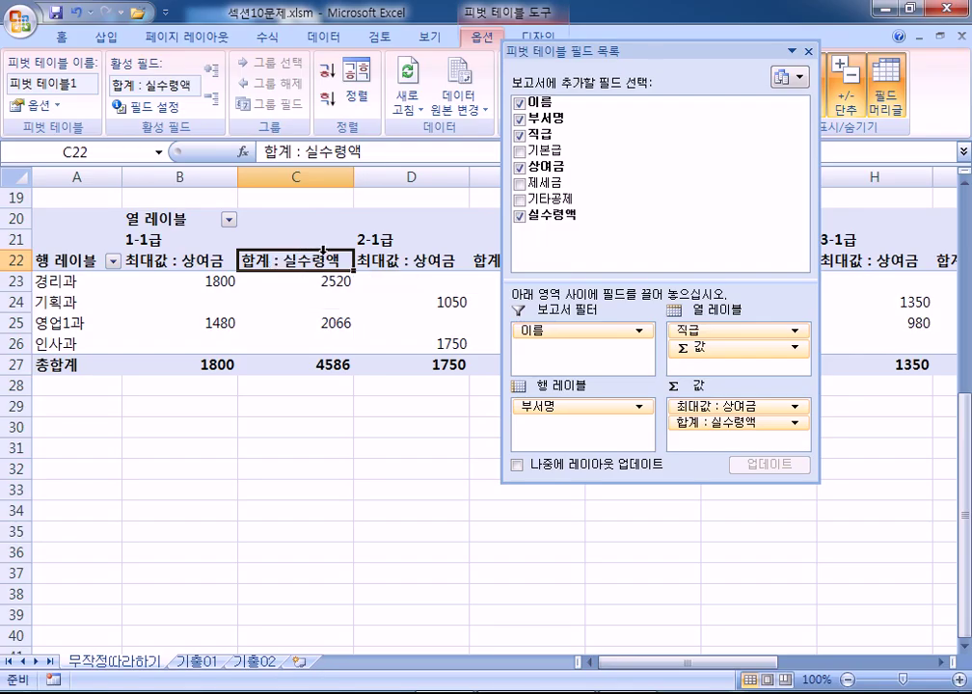
{"action": "right_click", "coordinate": [317, 259]}
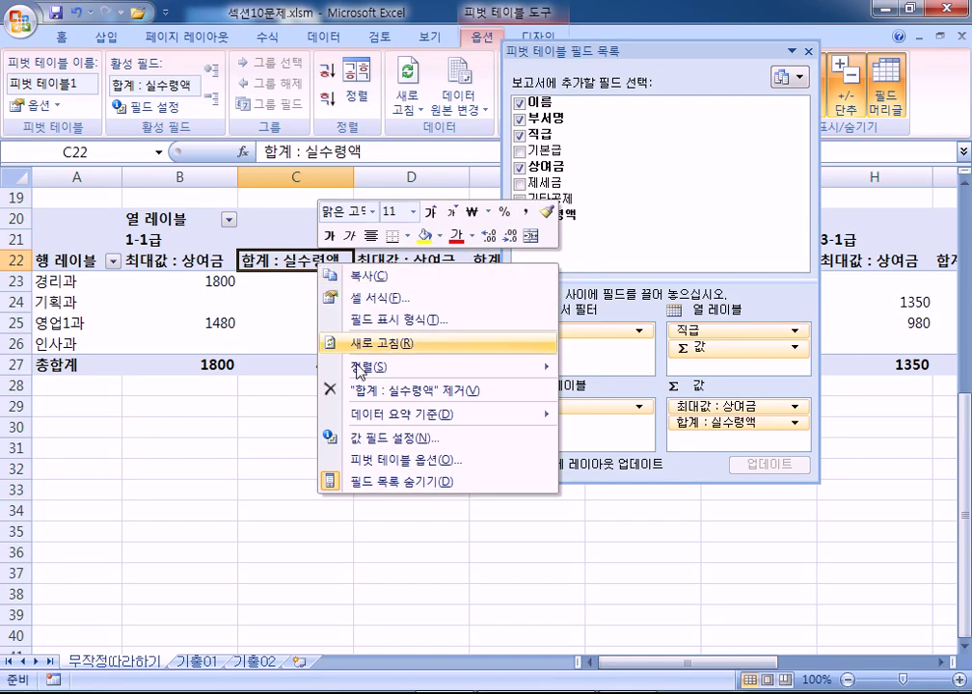
{"action": "left_click", "coordinate": [161, 114]}
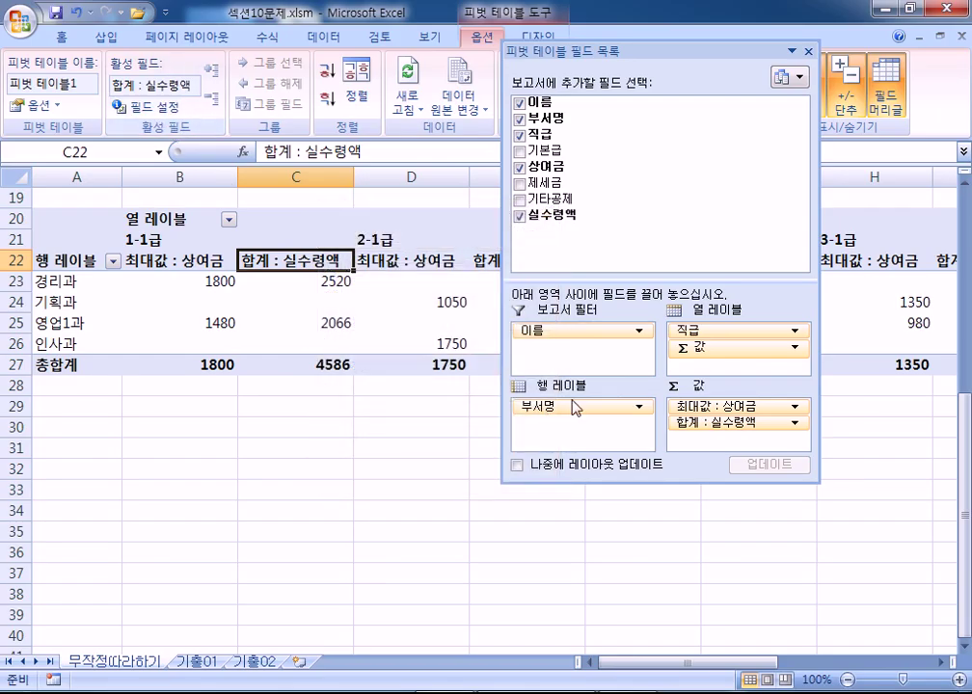
{"action": "left_click", "coordinate": [725, 425]}
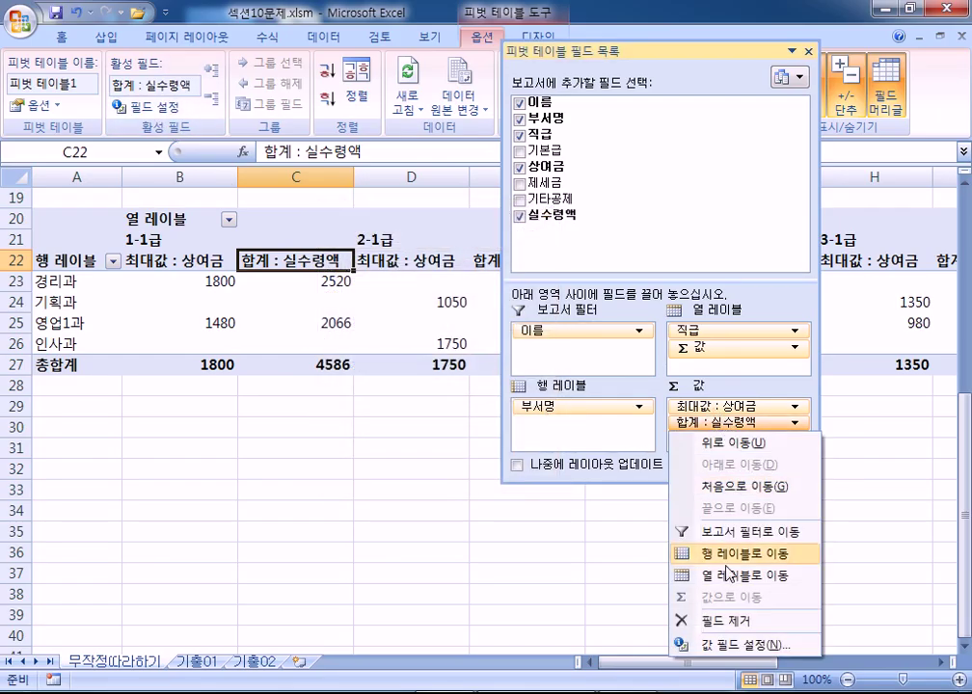
{"action": "left_click", "coordinate": [730, 647]}
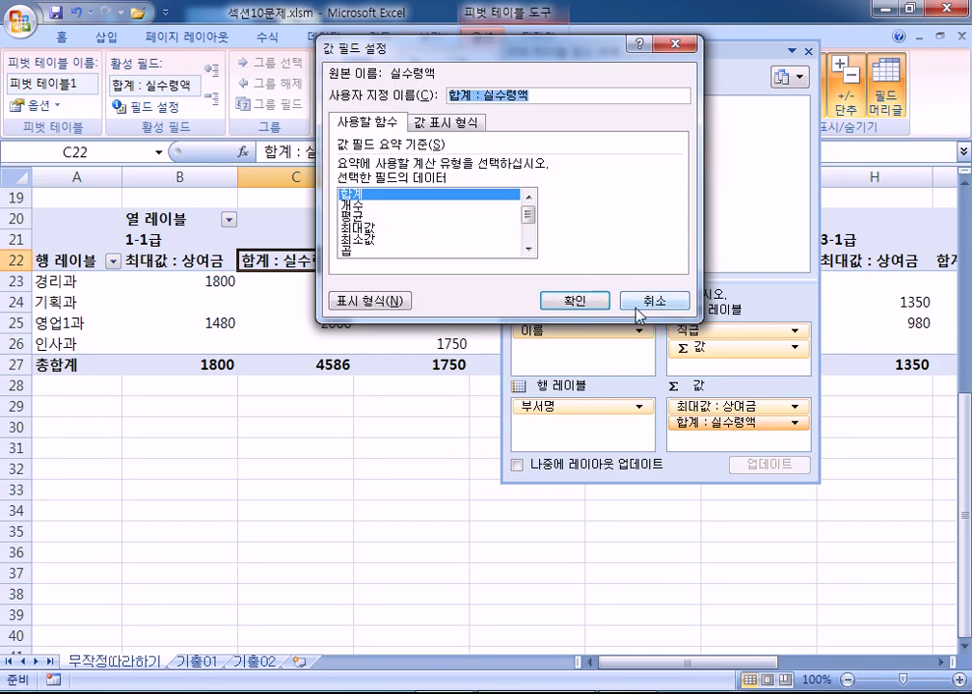
{"action": "left_click", "coordinate": [603, 302]}
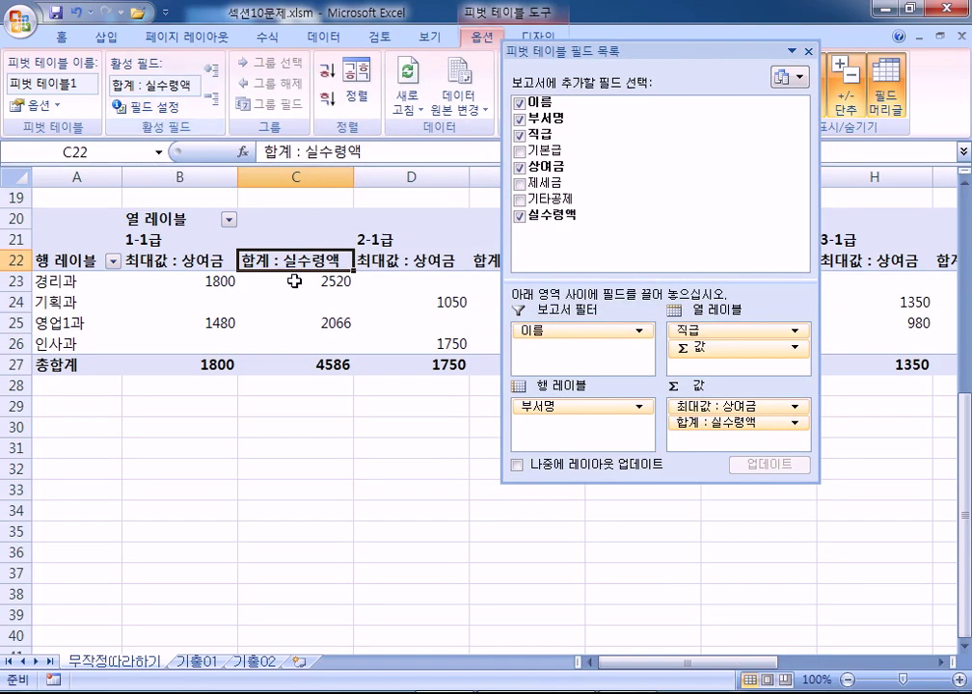
Step: Change the 실수령액 value field's summary function to 평균, starting from its header in C22
{"action": "right_click", "coordinate": [295, 263]}
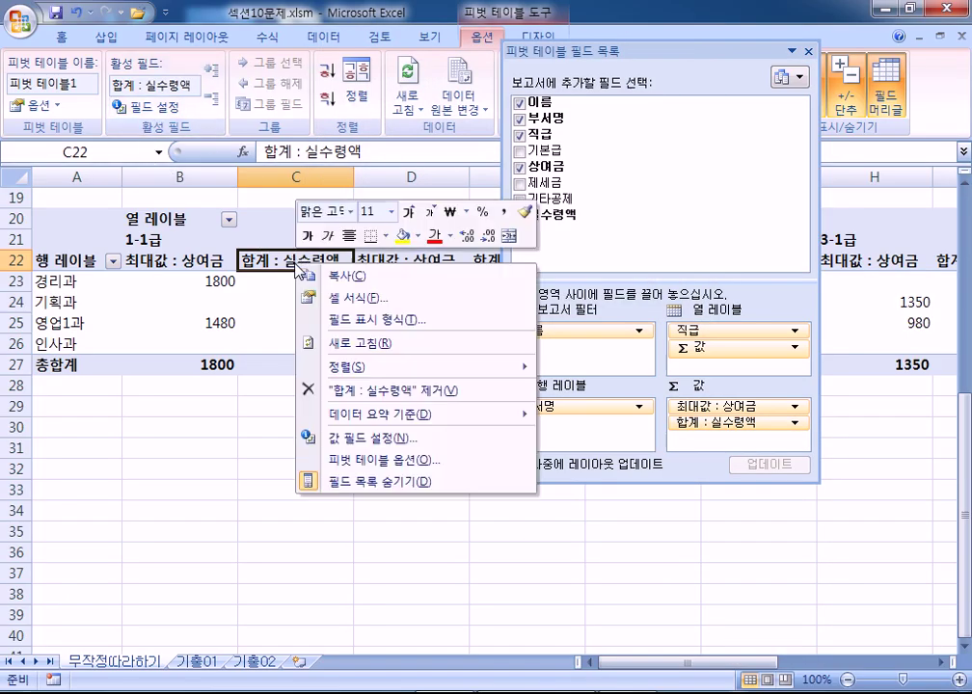
{"action": "left_click", "coordinate": [145, 109]}
{"action": "left_click", "coordinate": [144, 109]}
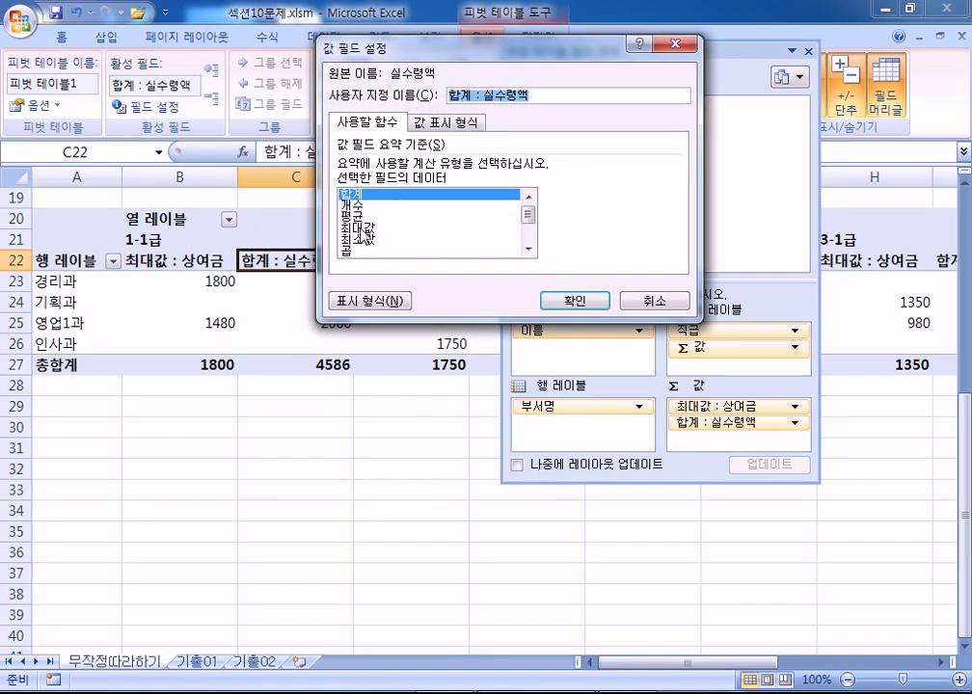
{"action": "left_click", "coordinate": [352, 215]}
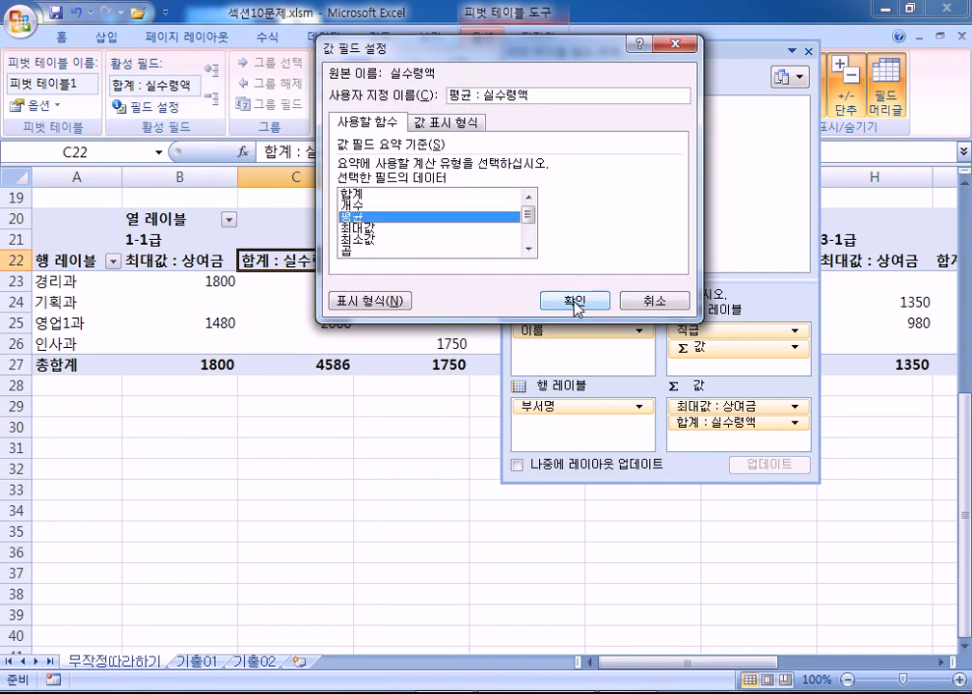
{"action": "left_click", "coordinate": [575, 301]}
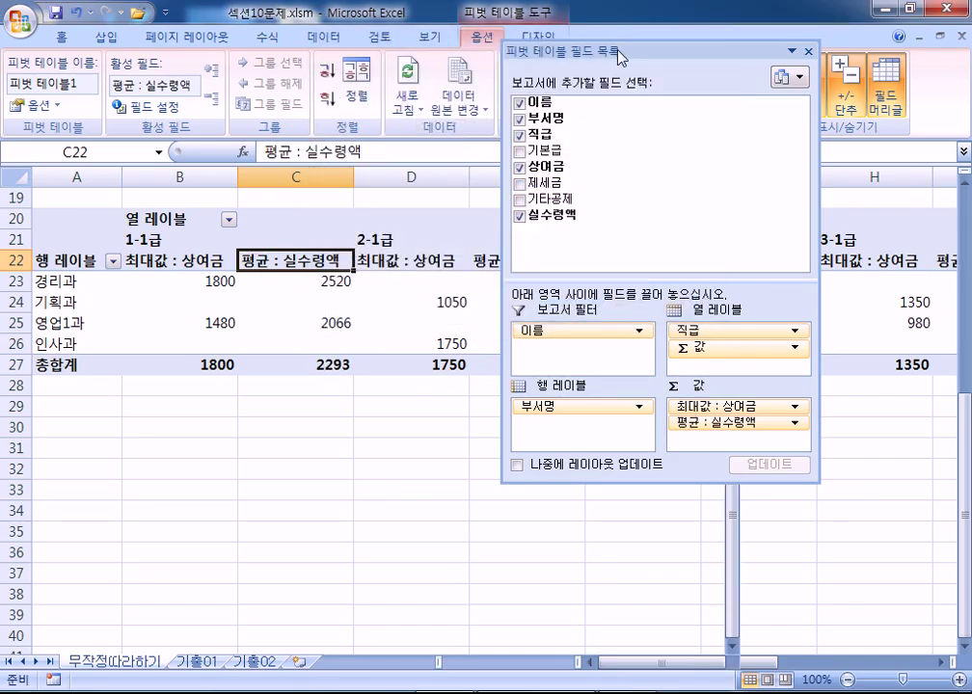
Step: Dock the floating pivot table field list beside the worksheet so that it no longer covers the pivot table
{"action": "double_click", "coordinate": [622, 62]}
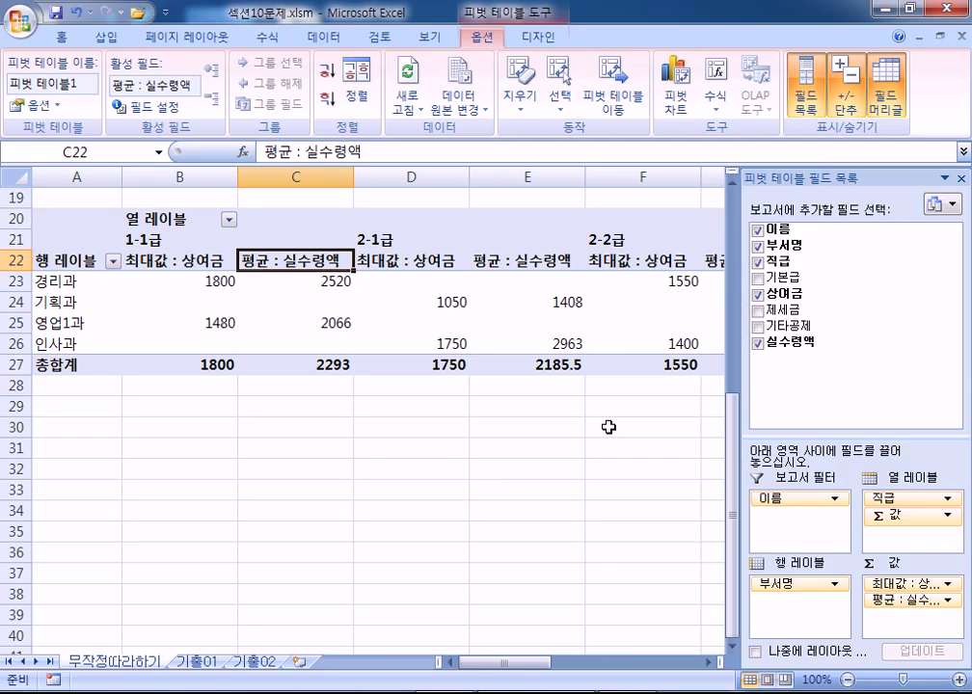
{"action": "double_click", "coordinate": [810, 179]}
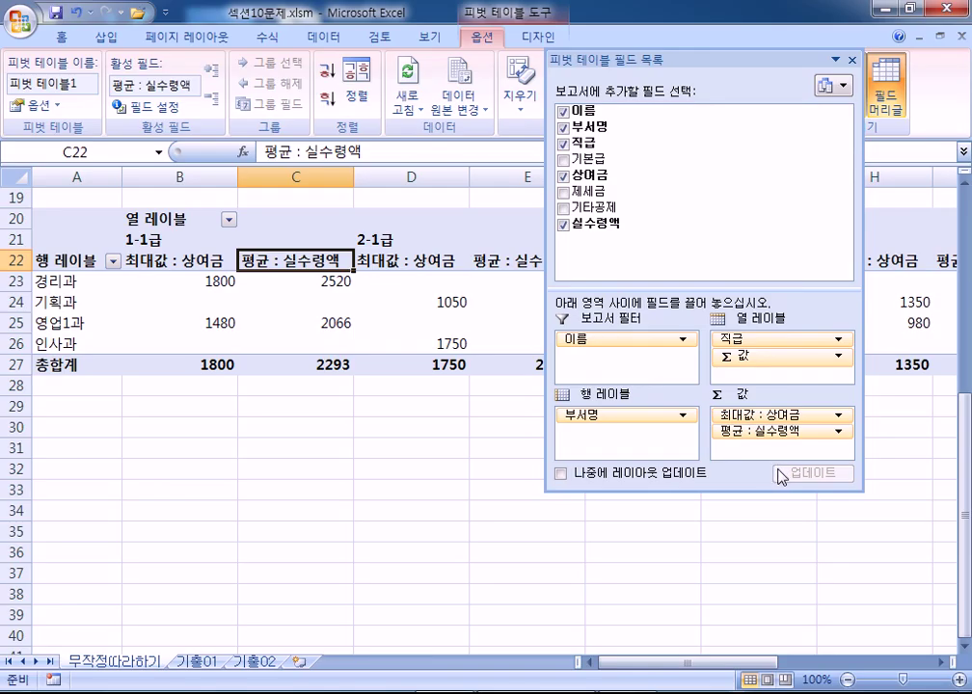
{"action": "double_click", "coordinate": [675, 59]}
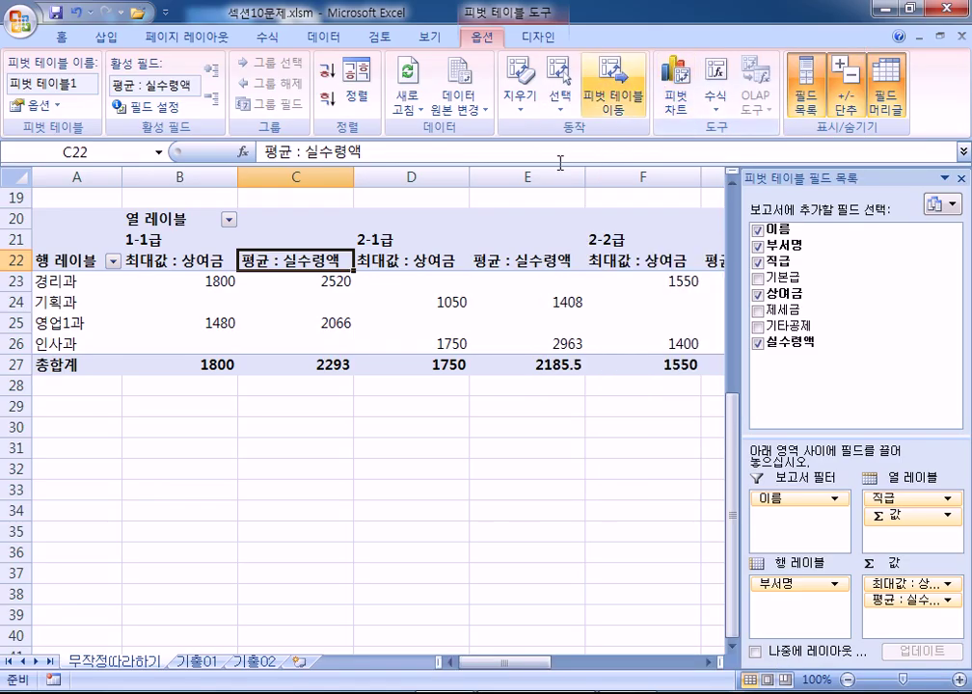
{"action": "scroll", "coordinate": [314, 308], "scroll_direction": "up", "scroll_amount": 3}
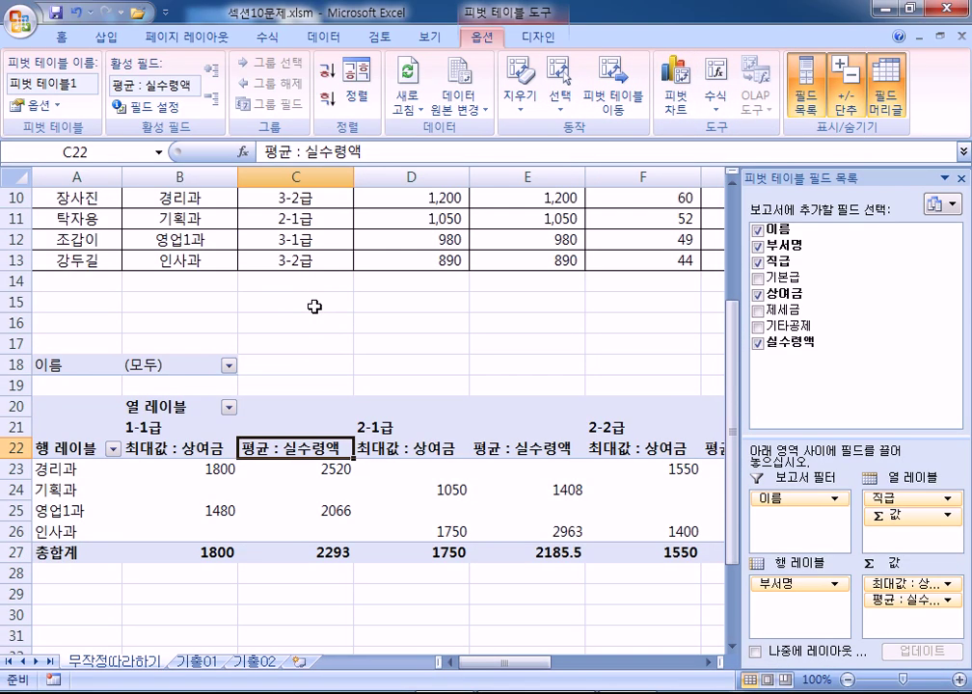
{"action": "scroll", "coordinate": [315, 307], "scroll_direction": "down", "scroll_amount": 3}
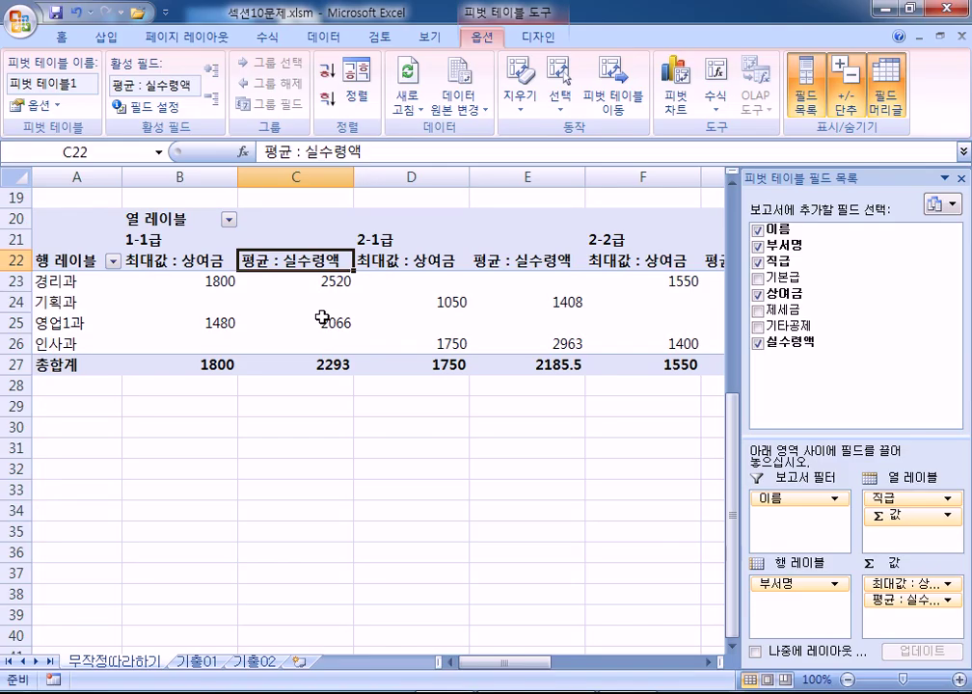
Step: Examine the 부서명 row labels and the filled and empty value cells under the 1-1급 and 2-1급 columns
{"action": "left_click", "coordinate": [58, 281]}
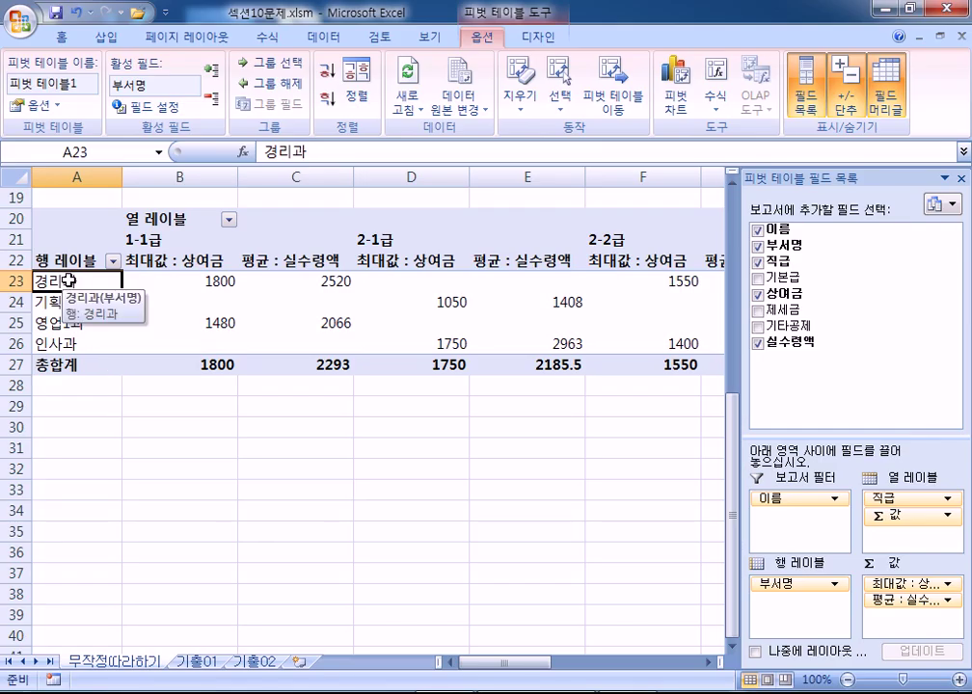
{"action": "left_click_drag", "start_coordinate": [72, 274], "coordinate": [80, 318]}
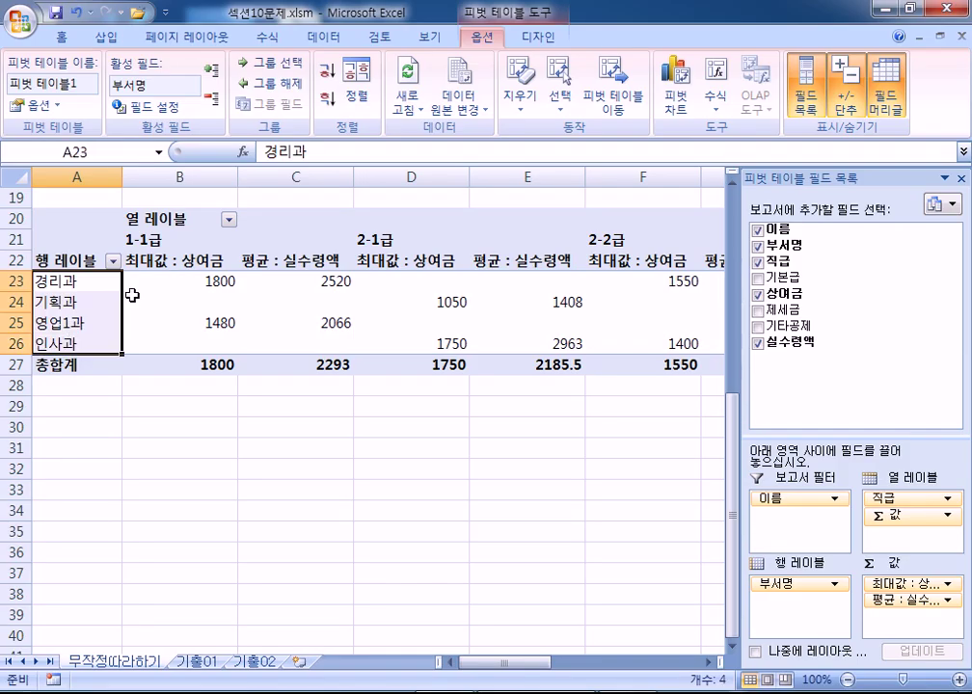
{"action": "left_click", "coordinate": [162, 235]}
{"action": "left_click", "coordinate": [209, 303]}
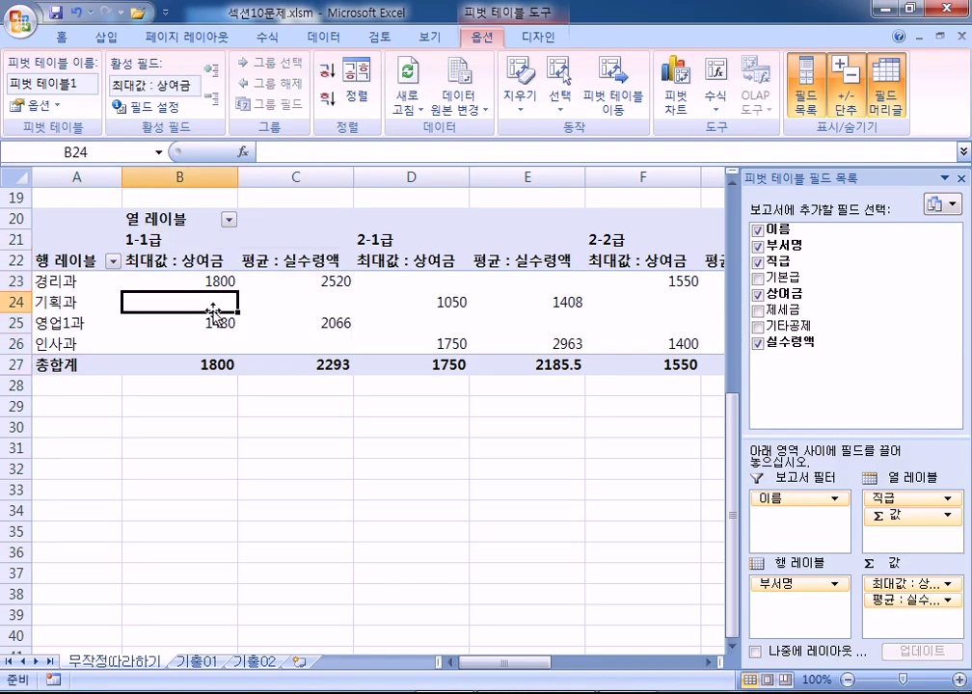
{"action": "left_click", "coordinate": [321, 302]}
{"action": "left_click_drag", "start_coordinate": [201, 302], "coordinate": [321, 307]}
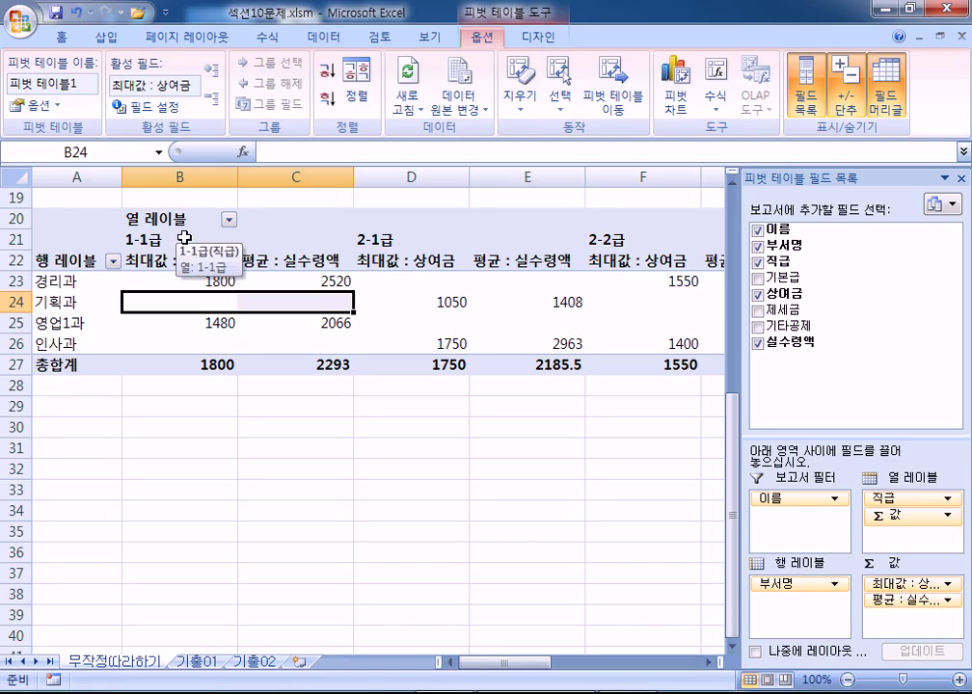
{"action": "left_click_drag", "start_coordinate": [368, 278], "coordinate": [531, 282]}
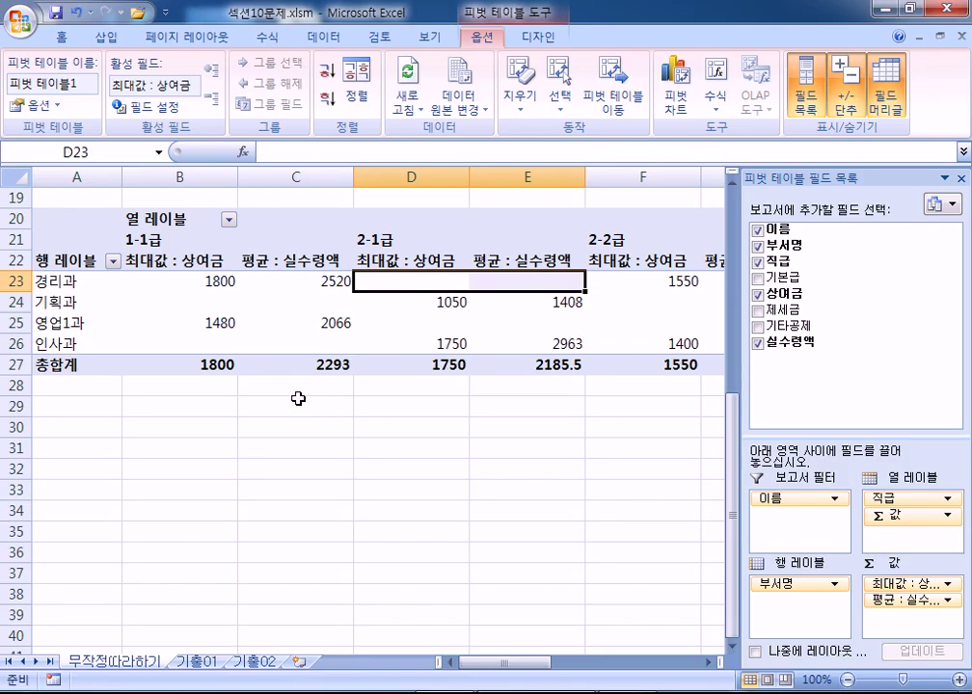
{"action": "left_click_drag", "start_coordinate": [205, 325], "coordinate": [319, 330]}
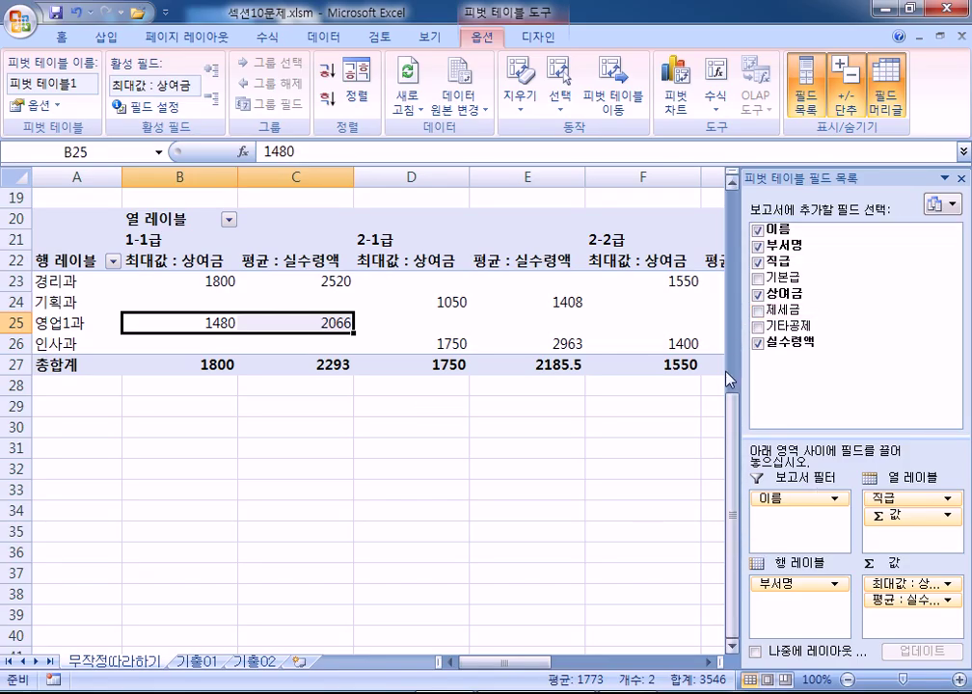
Step: Review the pivot table's overall 상여금 and 실수령액 columns at L:M and the 총합계 row
{"action": "left_click", "coordinate": [527, 553]}
{"action": "left_click_drag", "start_coordinate": [643, 663], "coordinate": [799, 662]}
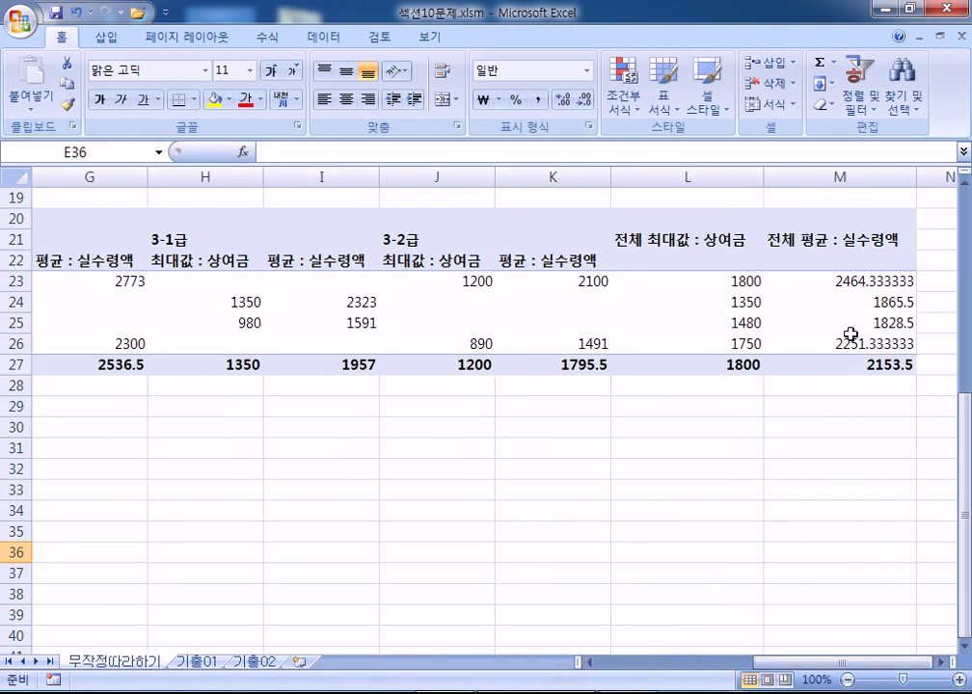
{"action": "left_click_drag", "start_coordinate": [732, 288], "coordinate": [813, 303]}
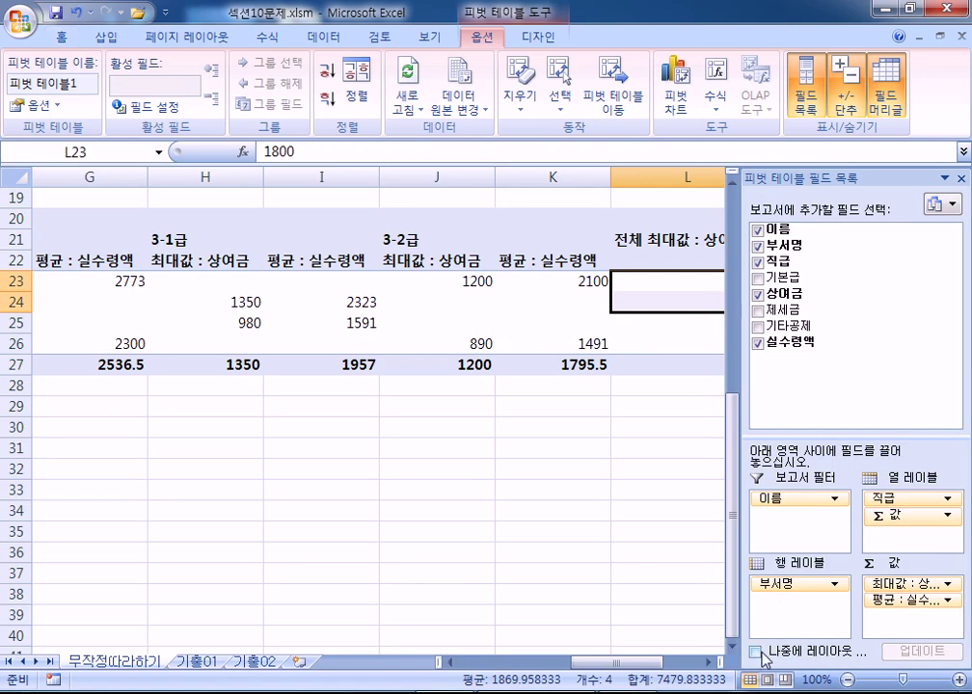
{"action": "left_click_drag", "start_coordinate": [637, 662], "coordinate": [391, 663]}
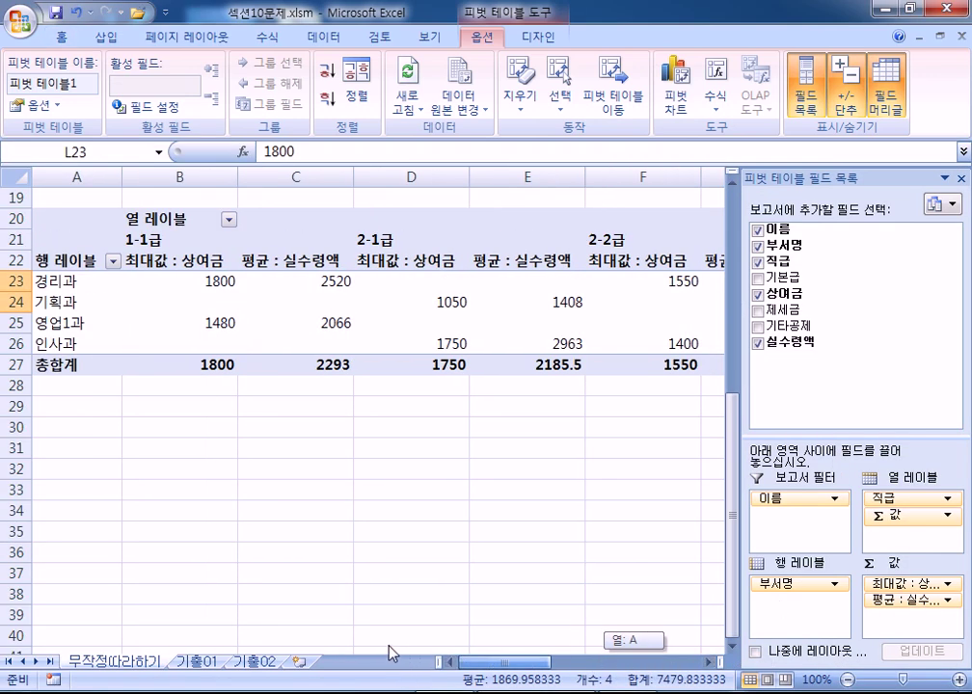
{"action": "left_click", "coordinate": [37, 366]}
{"action": "left_click", "coordinate": [208, 363]}
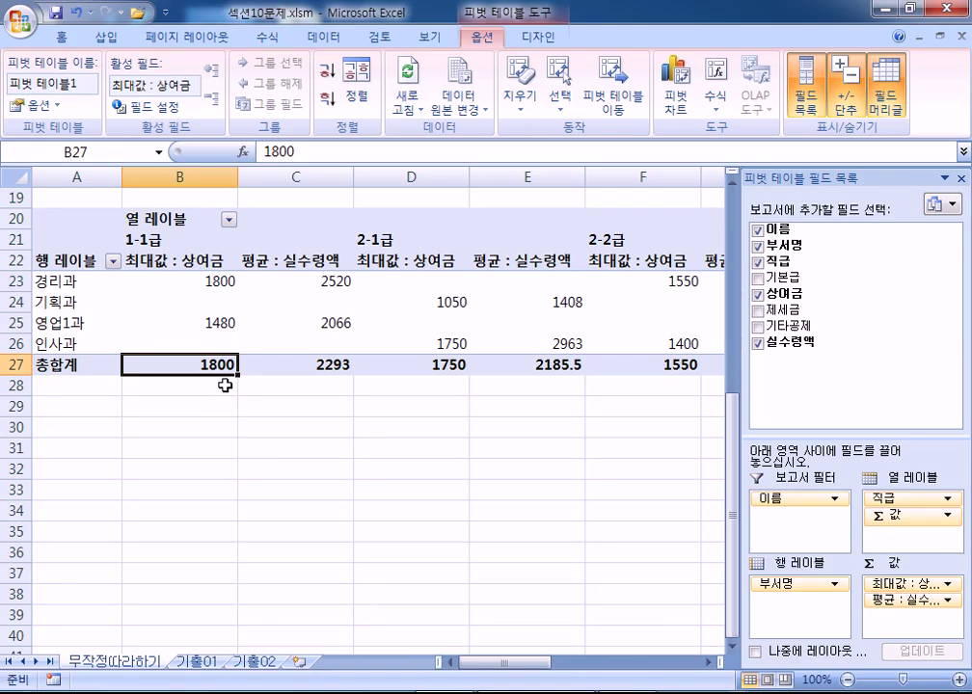
{"action": "left_click", "coordinate": [490, 421]}
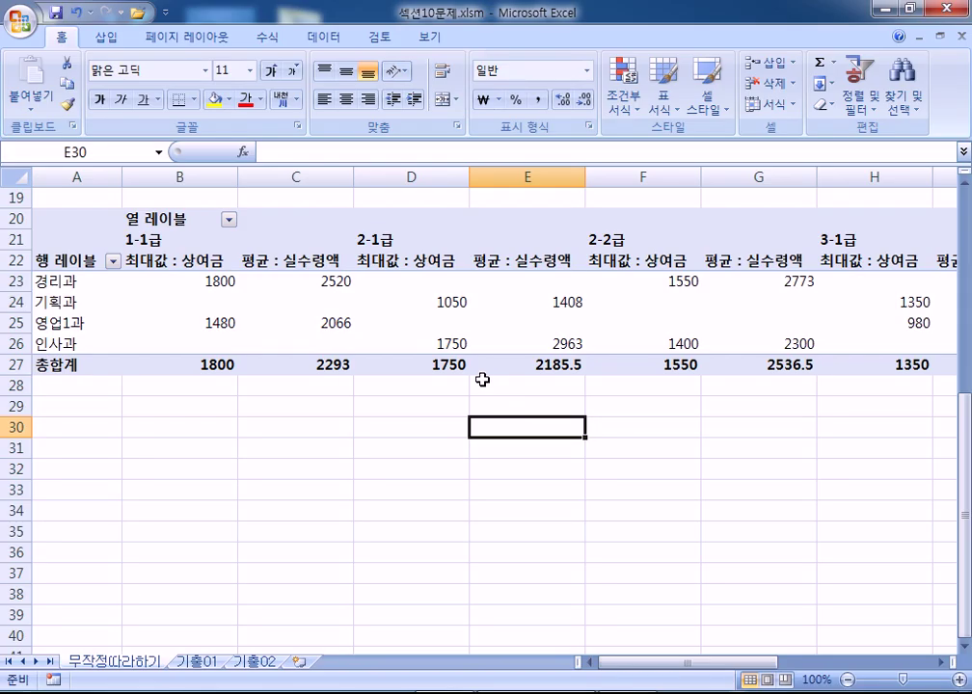
{"action": "left_click", "coordinate": [297, 325]}
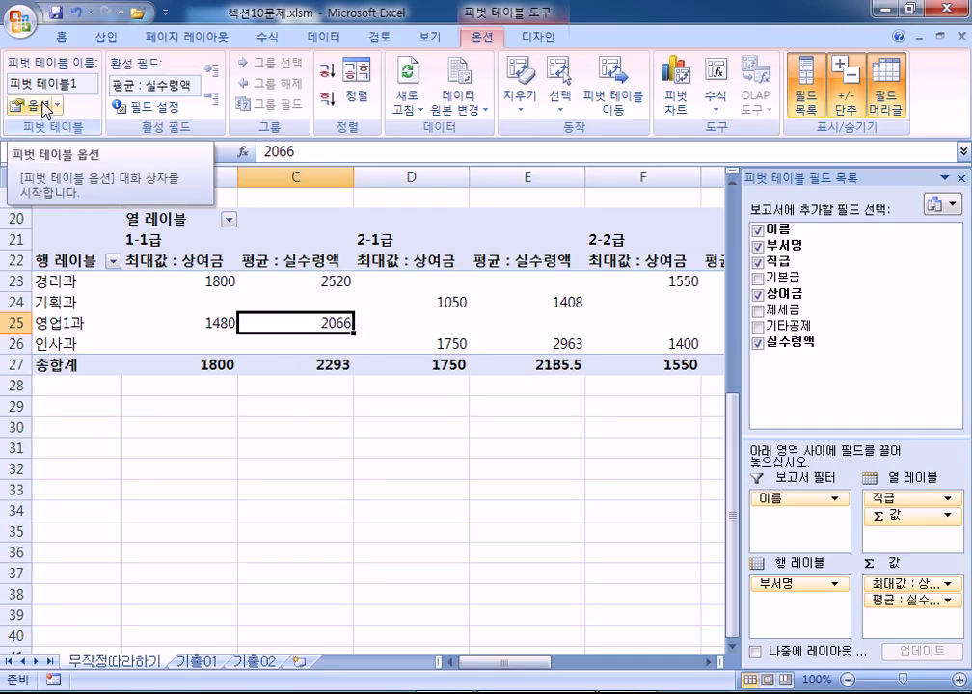
{"action": "left_click", "coordinate": [261, 463]}
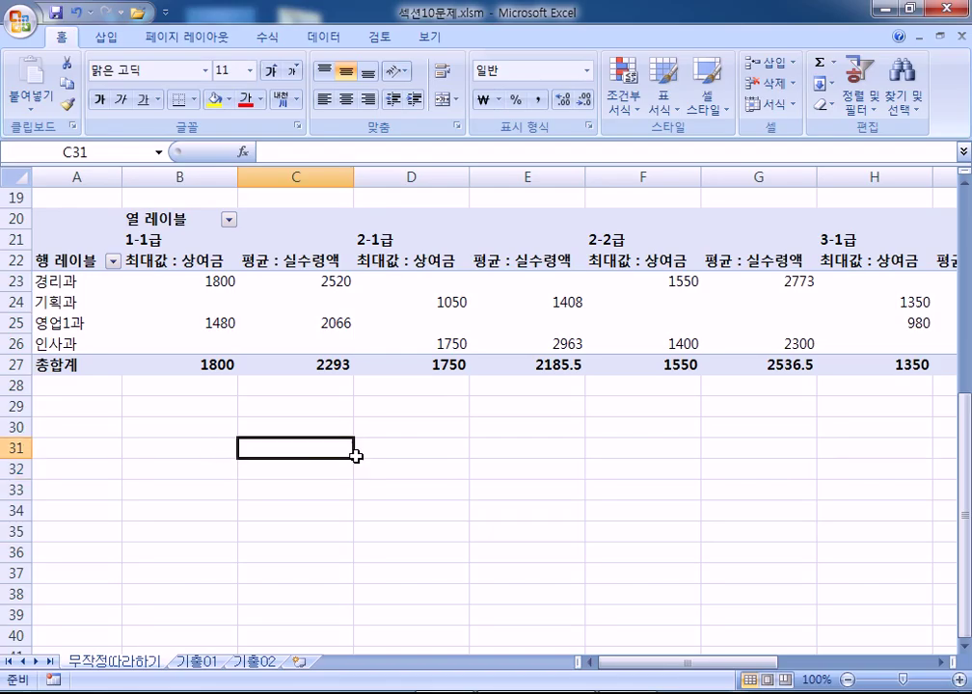
Step: Examine how the pivot table tools respond to selecting cells inside and outside the pivot table
{"action": "left_click_drag", "start_coordinate": [290, 447], "coordinate": [498, 535]}
{"action": "left_click", "coordinate": [494, 328]}
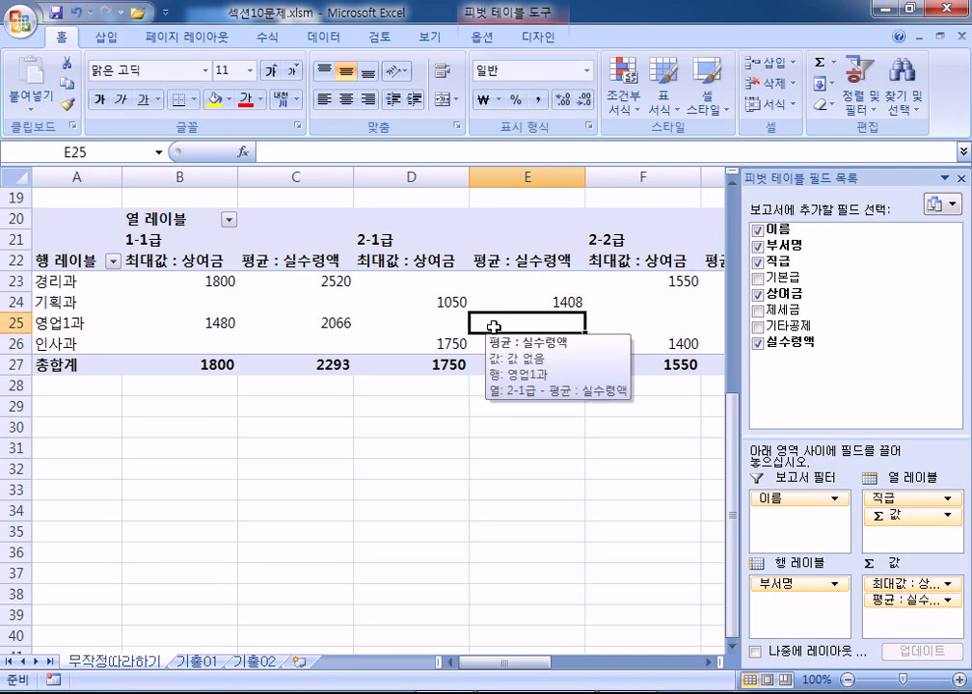
{"action": "left_click", "coordinate": [443, 484]}
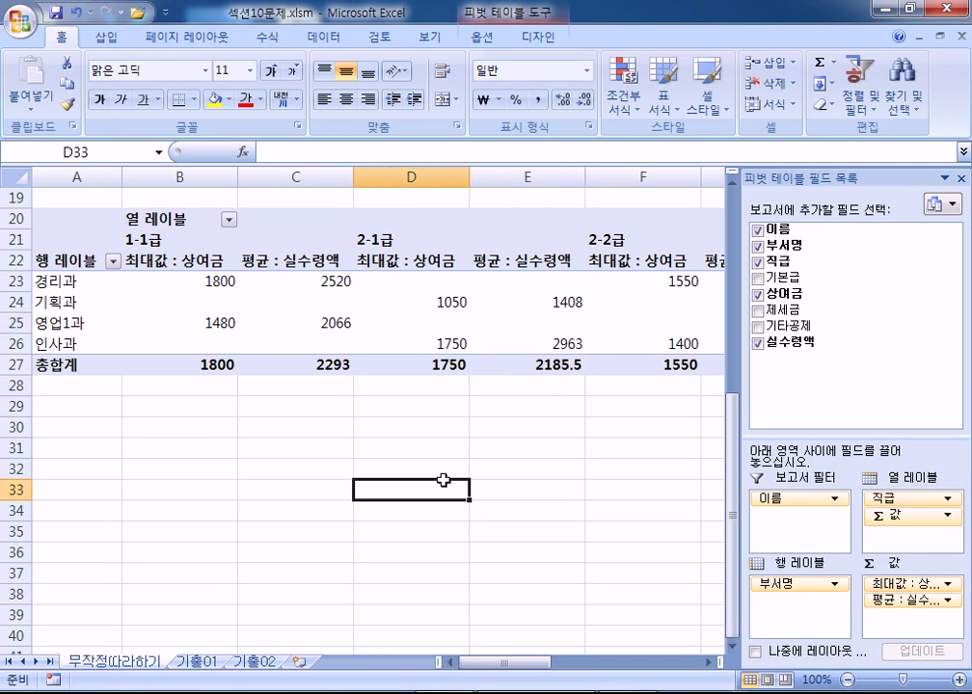
{"action": "left_click", "coordinate": [460, 326]}
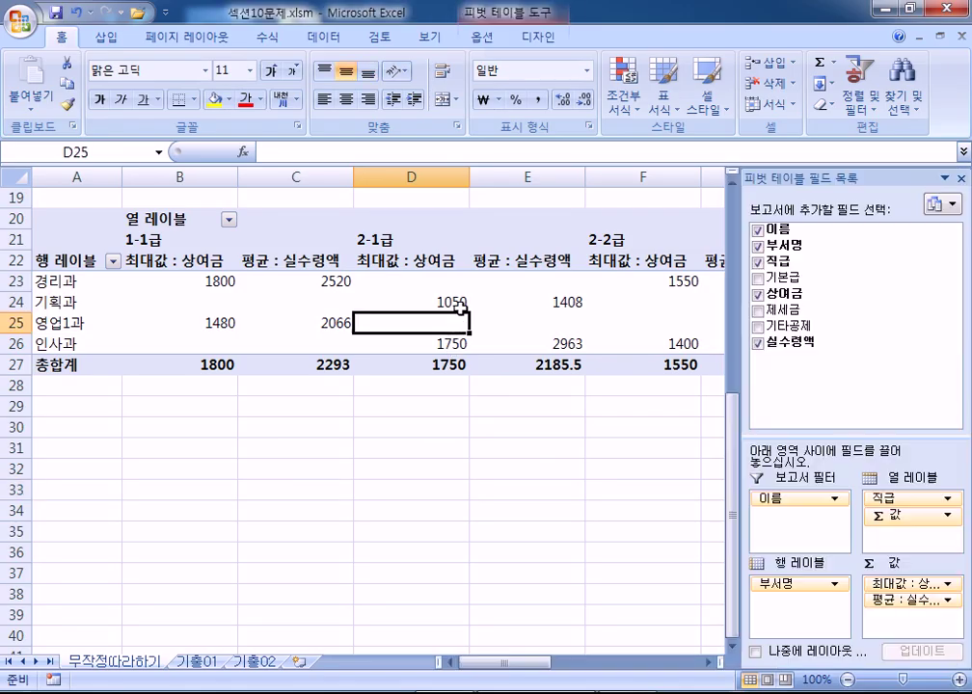
{"action": "left_click", "coordinate": [484, 38]}
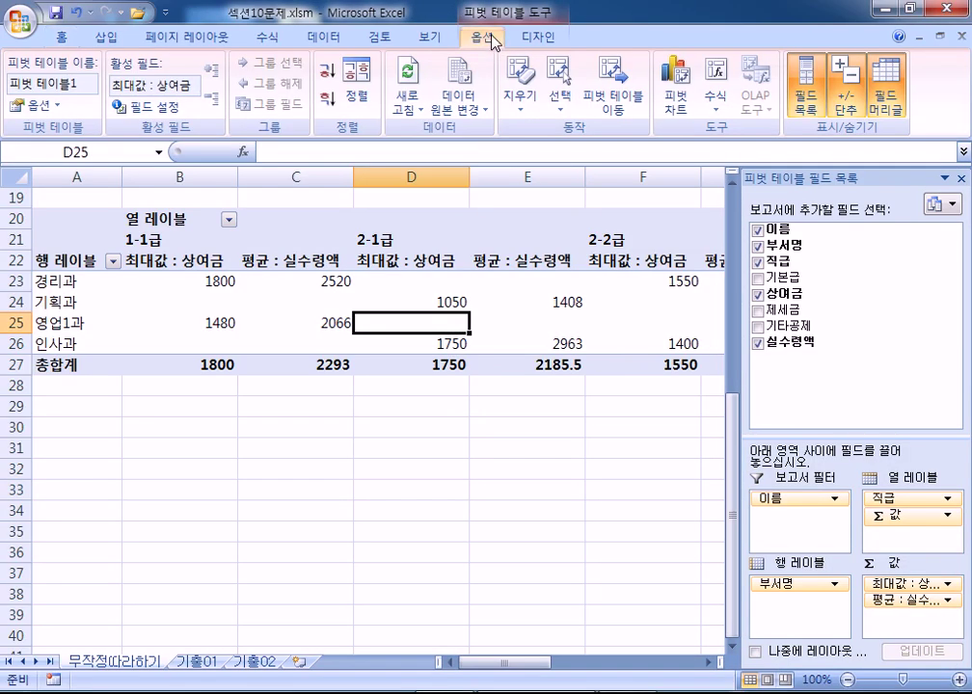
{"action": "left_click", "coordinate": [536, 37]}
{"action": "left_click", "coordinate": [485, 38]}
{"action": "left_click", "coordinate": [298, 449]}
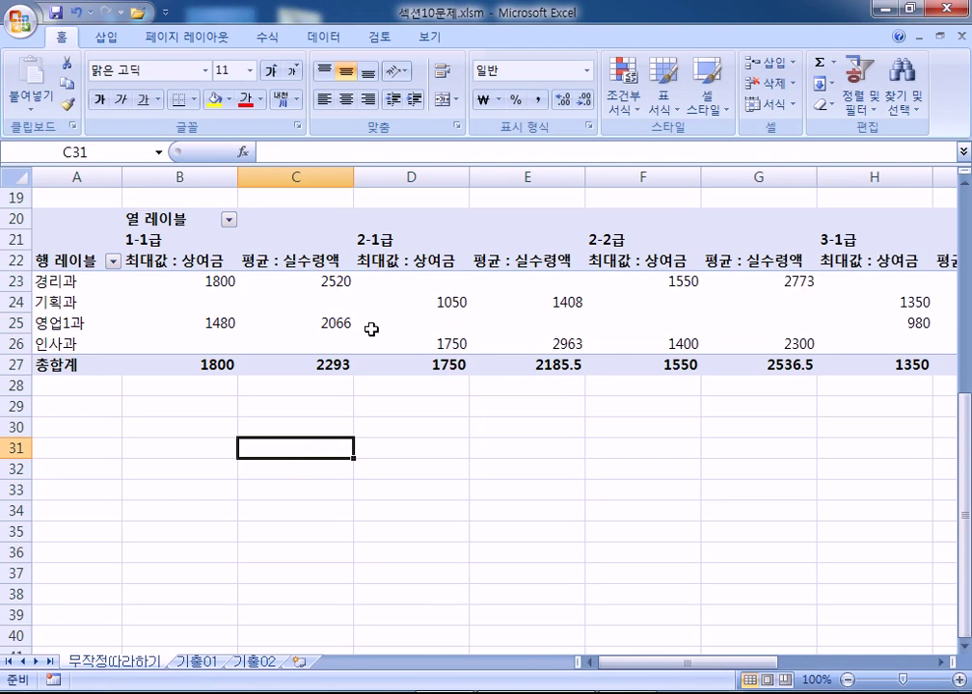
{"action": "left_click", "coordinate": [424, 323]}
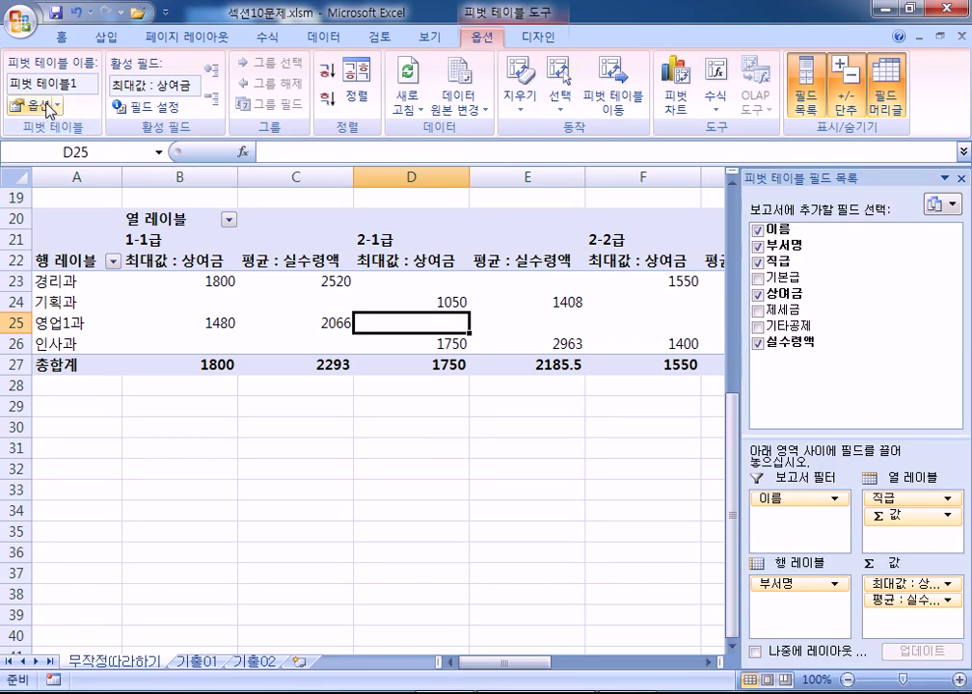
{"action": "left_click", "coordinate": [218, 446]}
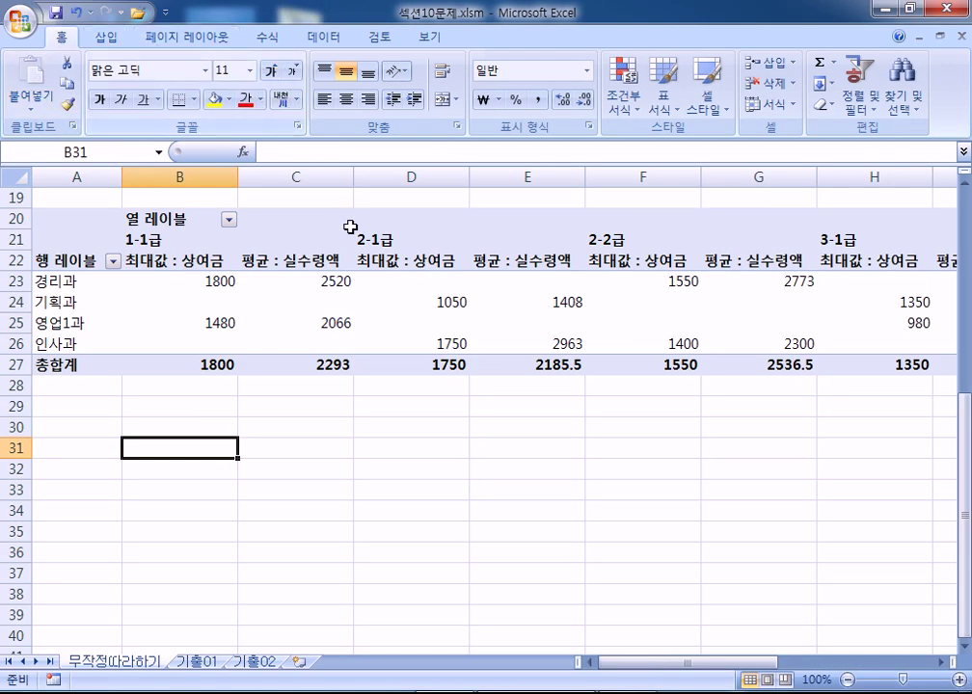
Step: Turn off both 행 총합계 표시 and 열 총합계 표시 in the pivot table options
{"action": "left_click", "coordinate": [399, 307]}
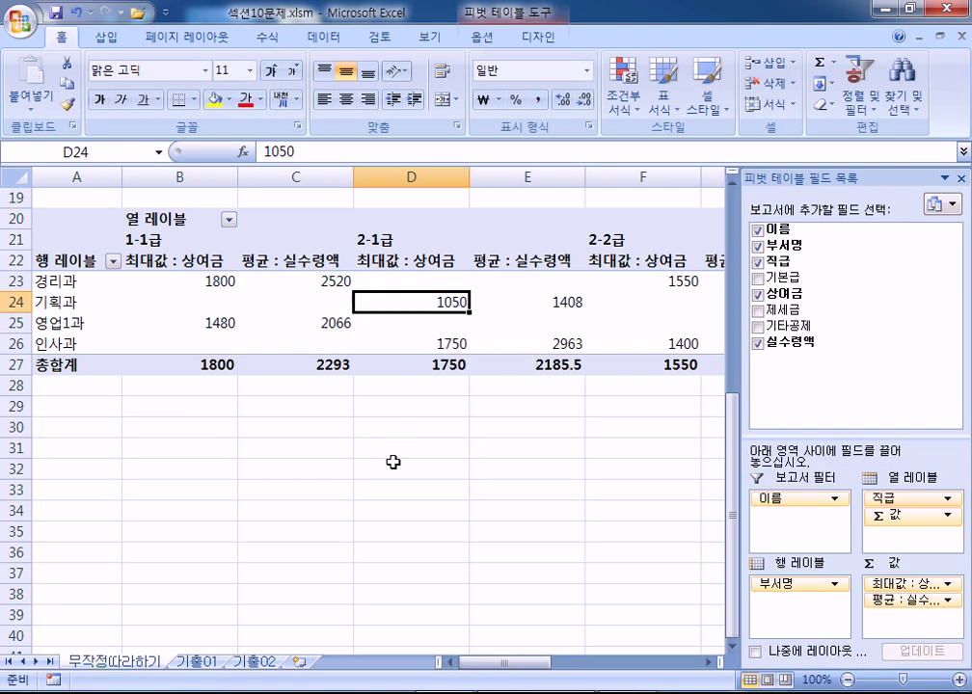
{"action": "left_click", "coordinate": [489, 41]}
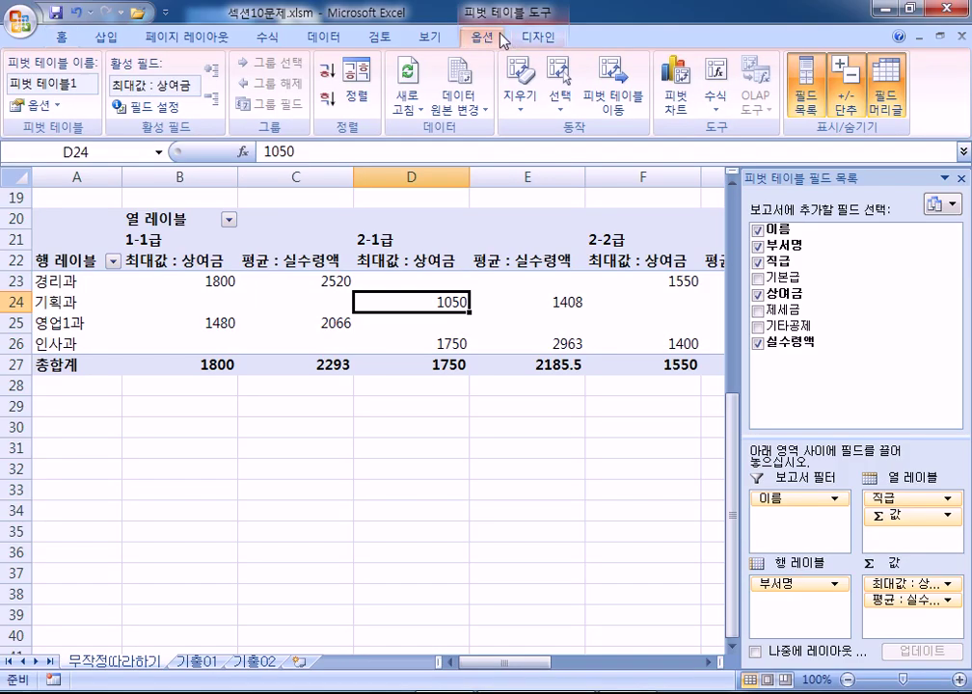
{"action": "left_click", "coordinate": [22, 108]}
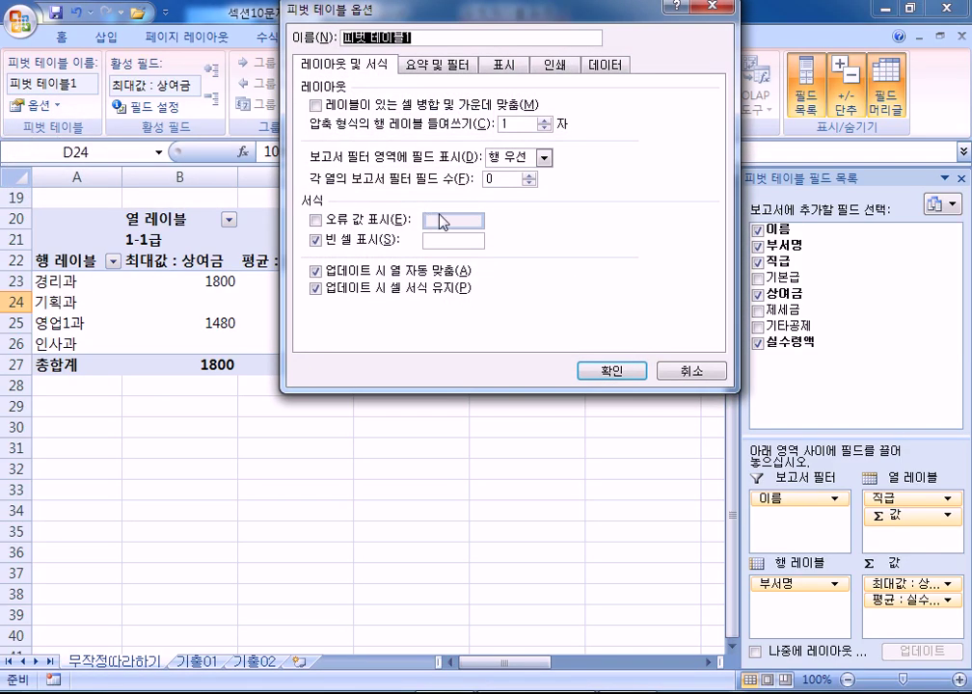
{"action": "left_click", "coordinate": [435, 66]}
{"action": "left_click", "coordinate": [344, 65]}
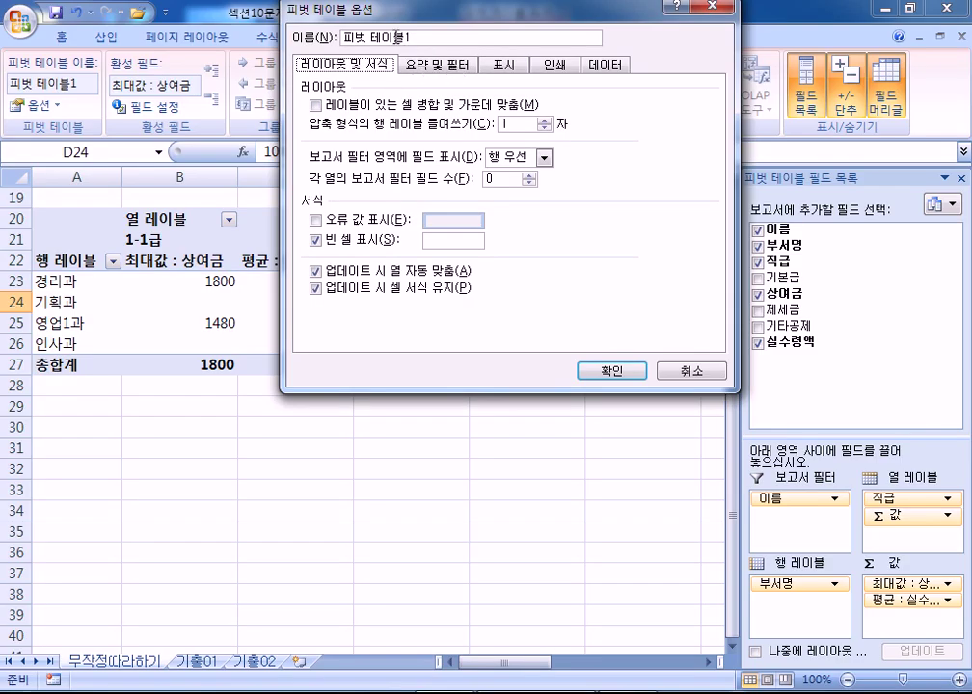
{"action": "left_click", "coordinate": [449, 74]}
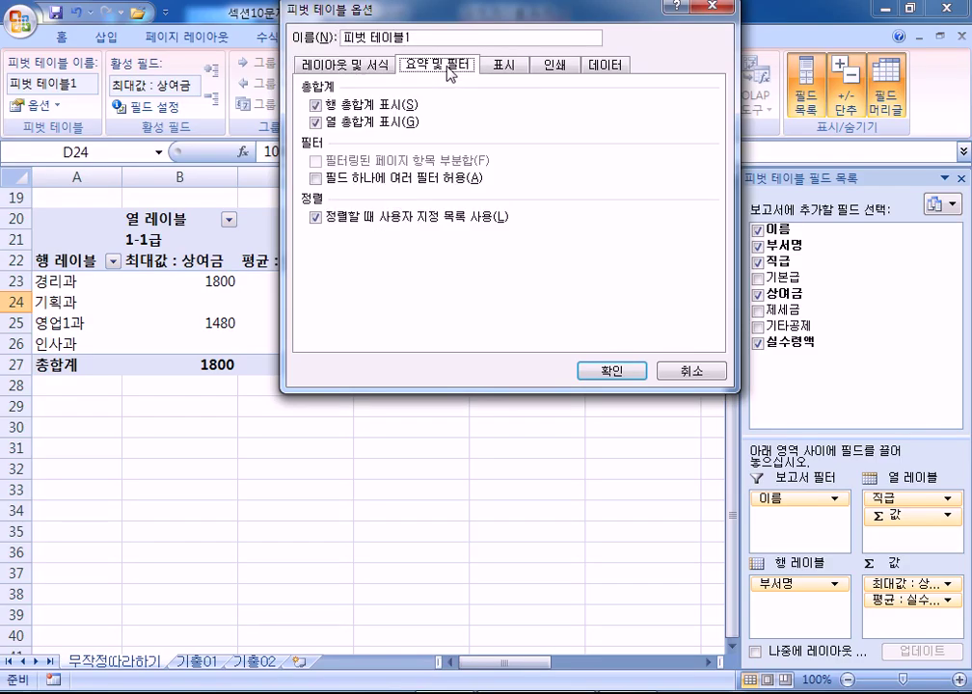
{"action": "left_click", "coordinate": [317, 104]}
{"action": "left_click", "coordinate": [316, 122]}
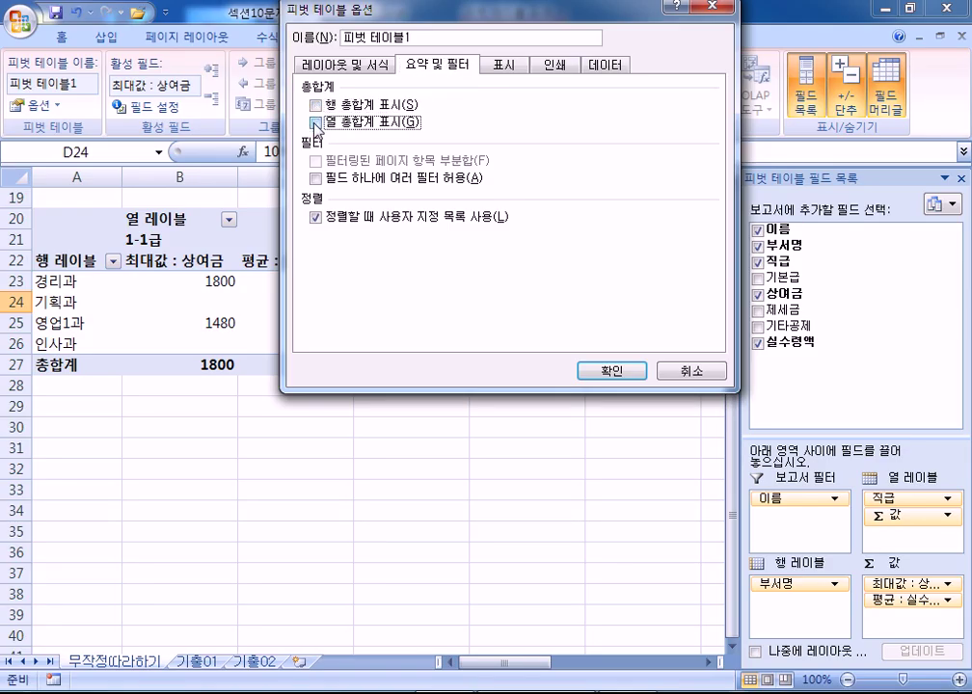
{"action": "left_click", "coordinate": [316, 105]}
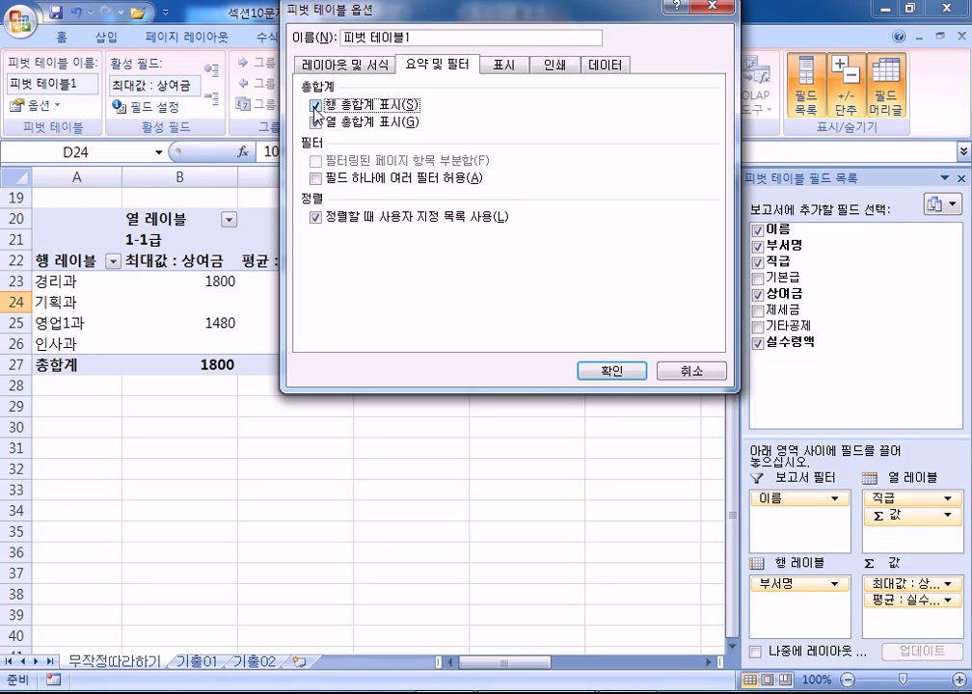
{"action": "left_click", "coordinate": [316, 105]}
{"action": "left_click", "coordinate": [315, 122]}
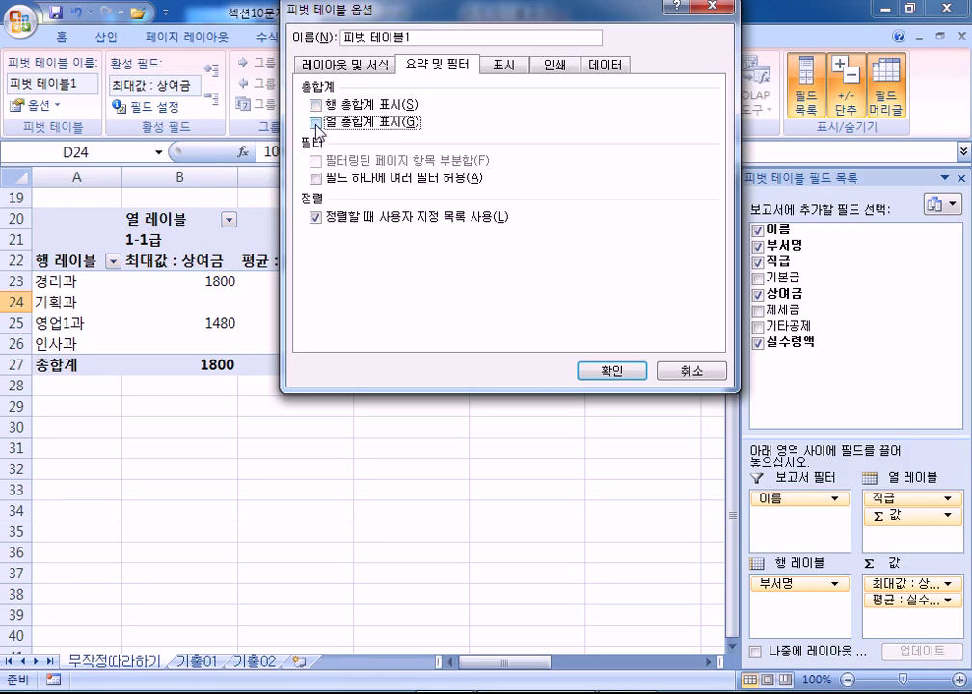
{"action": "left_click", "coordinate": [380, 125]}
{"action": "left_click", "coordinate": [379, 130]}
Step: Try showing *** in the pivot table's empty cells and merging and centring the cells that contain labels
{"action": "left_click", "coordinate": [367, 65]}
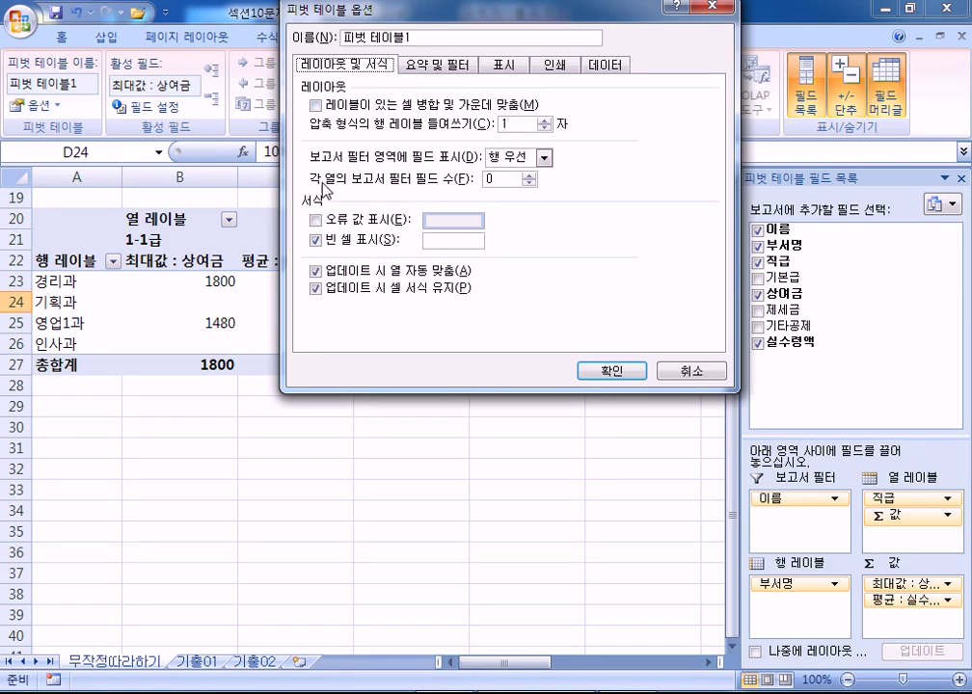
{"action": "left_click", "coordinate": [441, 241]}
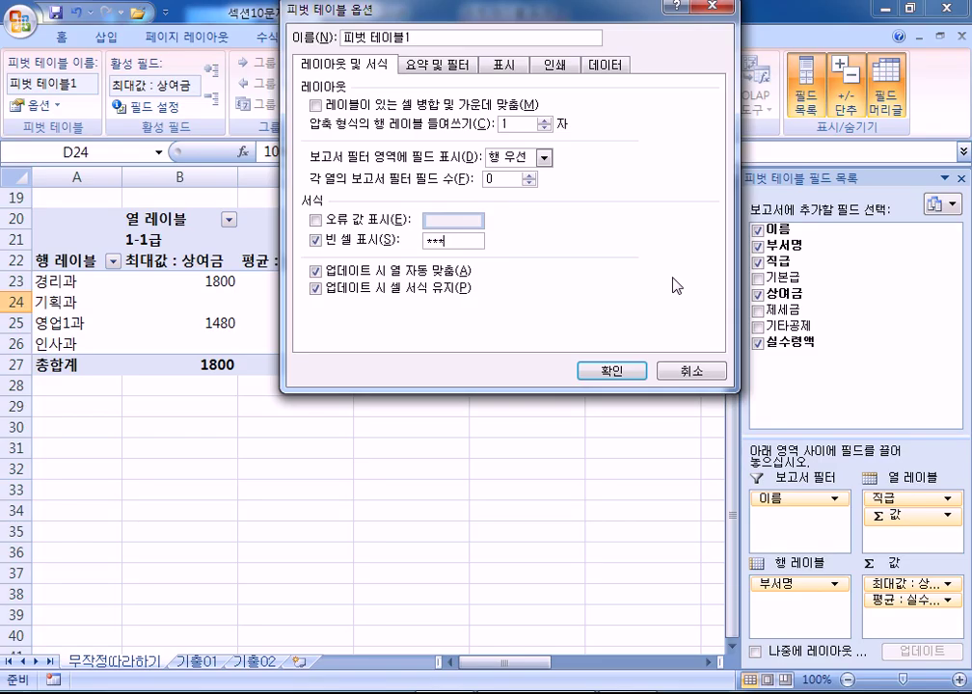
{"action": "left_click", "coordinate": [315, 241]}
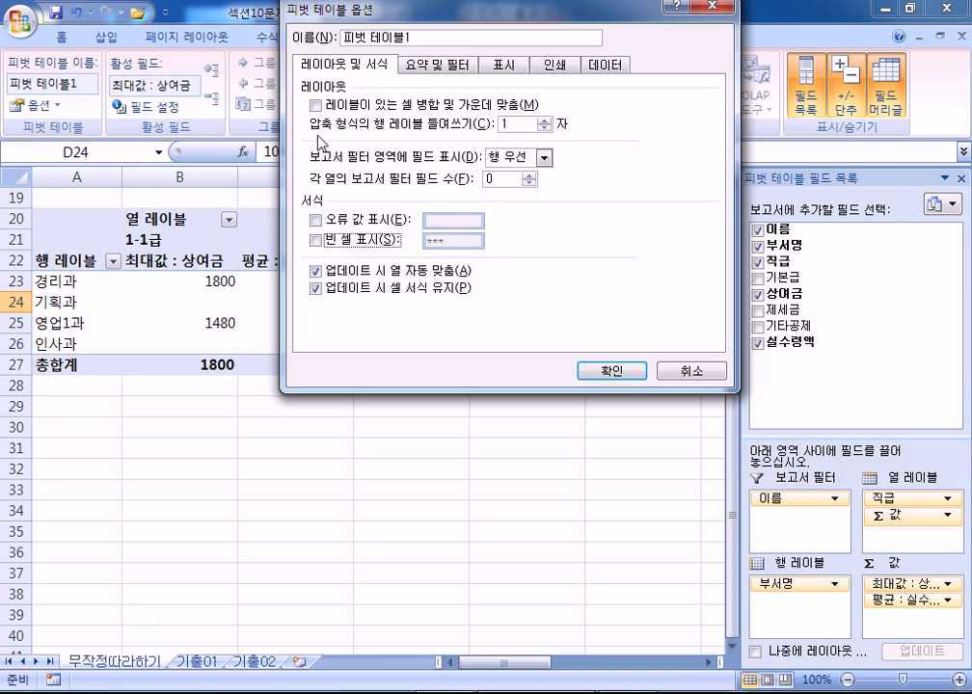
{"action": "left_click", "coordinate": [315, 108]}
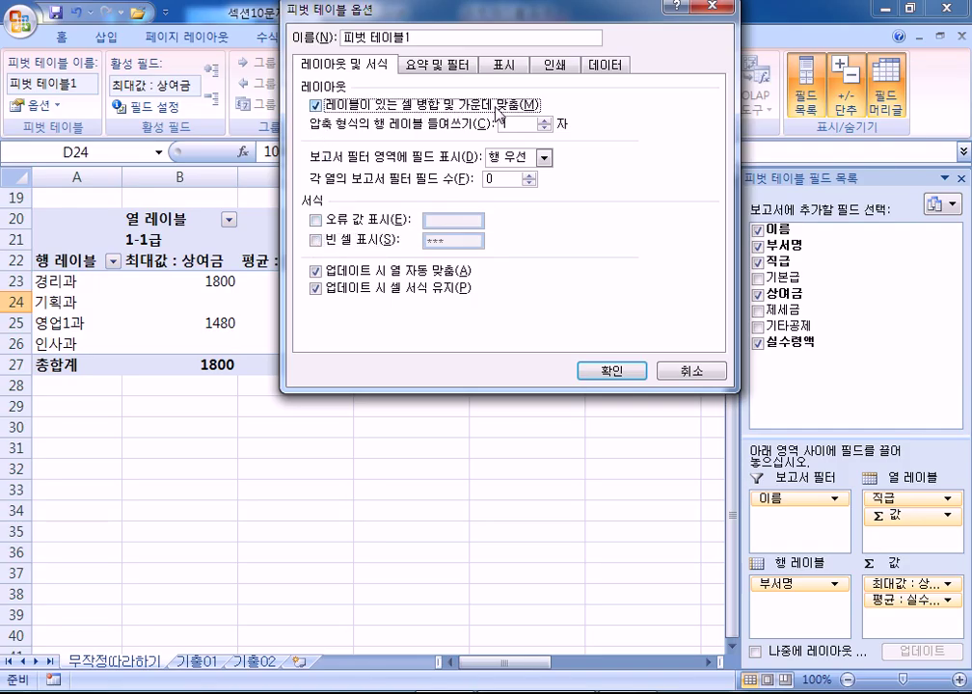
{"action": "left_click", "coordinate": [317, 108]}
{"action": "left_click", "coordinate": [318, 105]}
{"action": "left_click", "coordinate": [334, 242]}
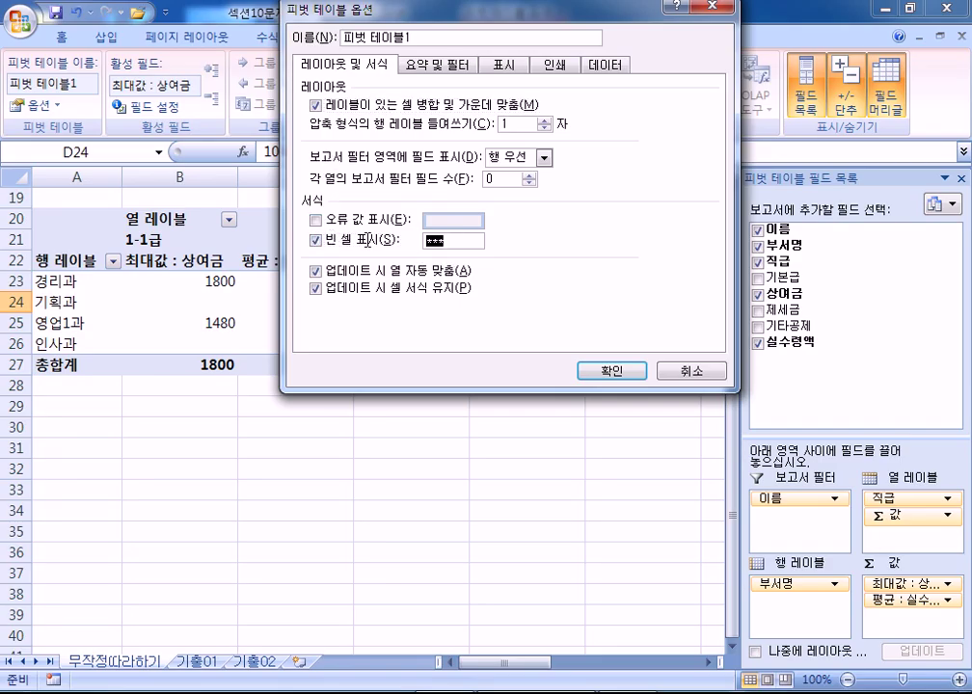
{"action": "type", "text": "*"}
{"action": "key", "text": "BackSpace"}
{"action": "key", "text": "BackSpace"}
Step: Turn off merging and centring of label cells and apply the pivot table options without row or column grand totals
{"action": "left_click", "coordinate": [447, 66]}
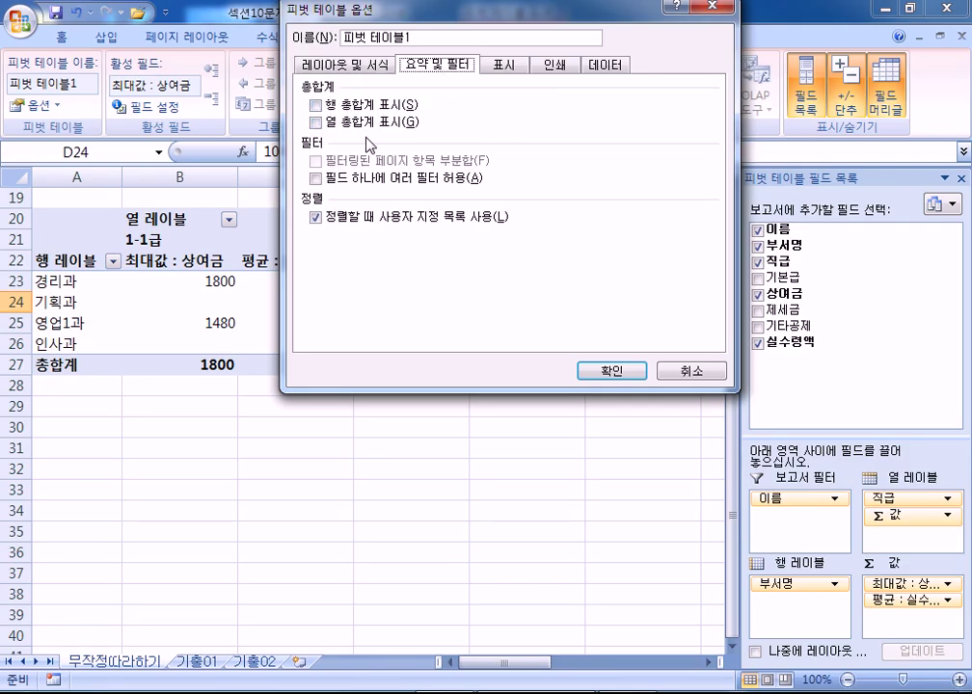
{"action": "left_click", "coordinate": [340, 63]}
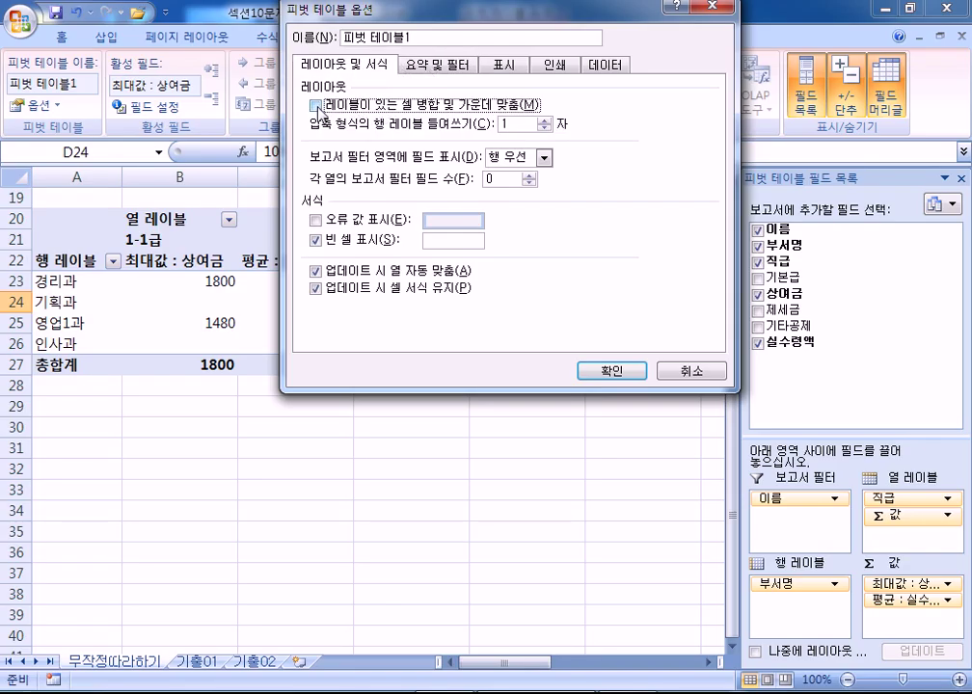
{"action": "double_click", "coordinate": [318, 245]}
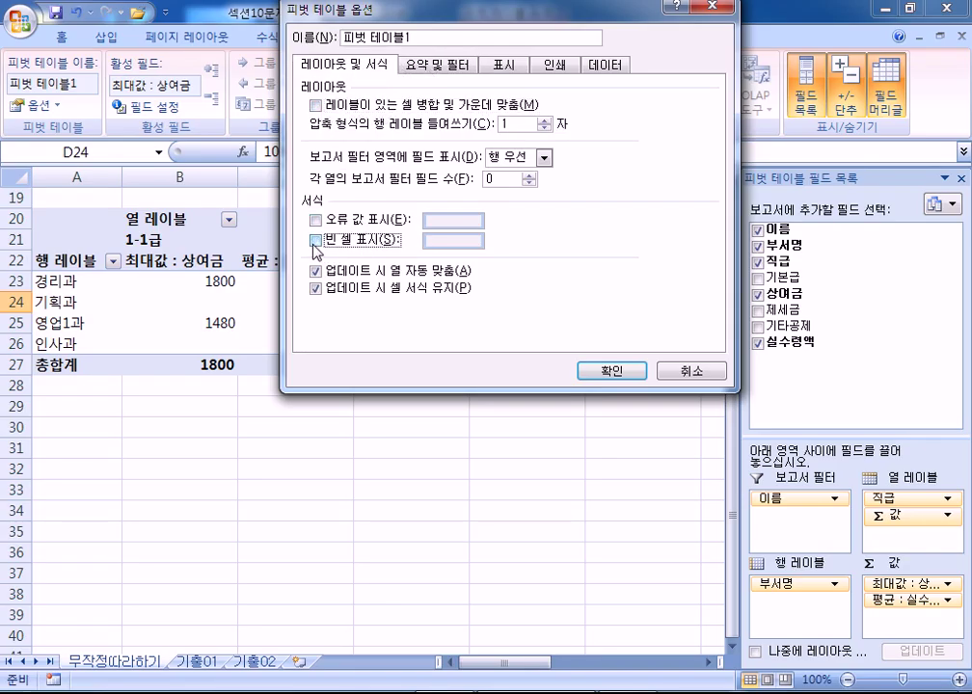
{"action": "left_click", "coordinate": [436, 65]}
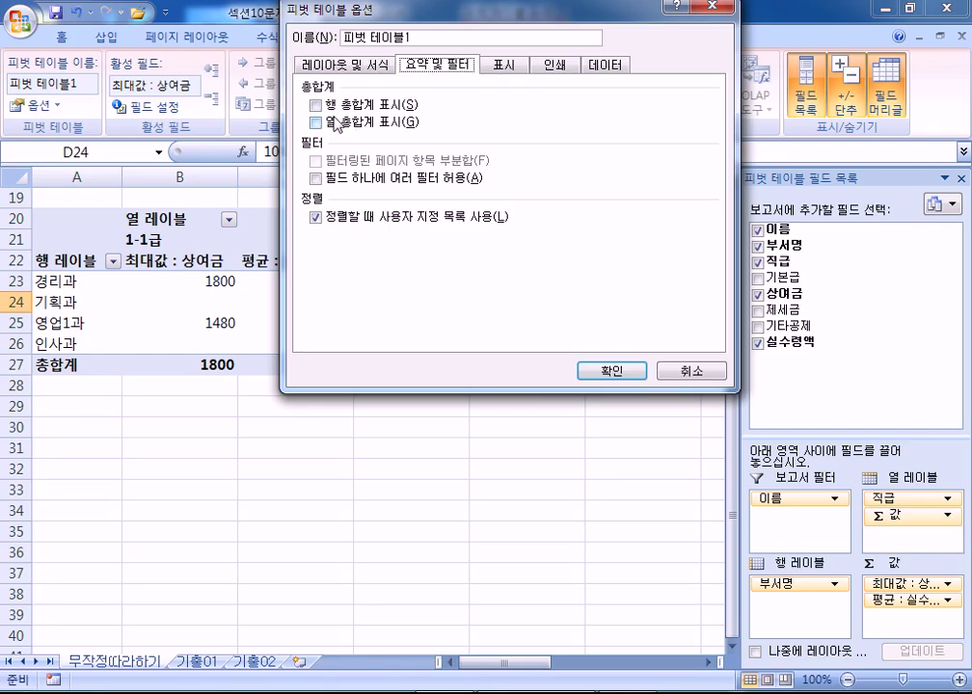
{"action": "left_click", "coordinate": [612, 371]}
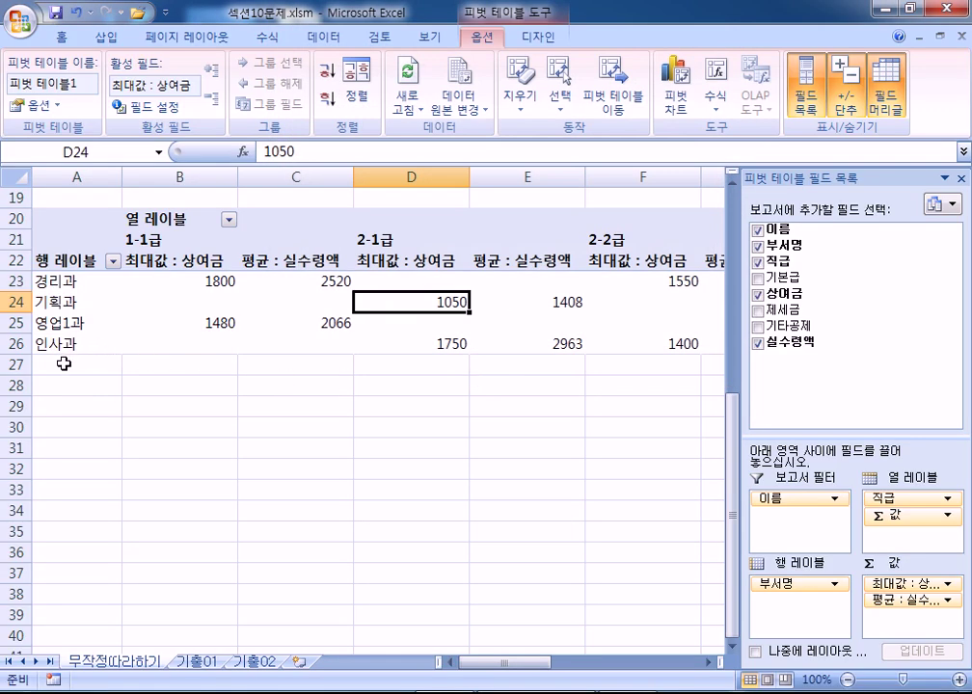
Step: Check the area below row 26 and beyond column K of the pivot table for grand totals
{"action": "left_click", "coordinate": [189, 364]}
{"action": "left_click_drag", "start_coordinate": [603, 669], "coordinate": [758, 668]}
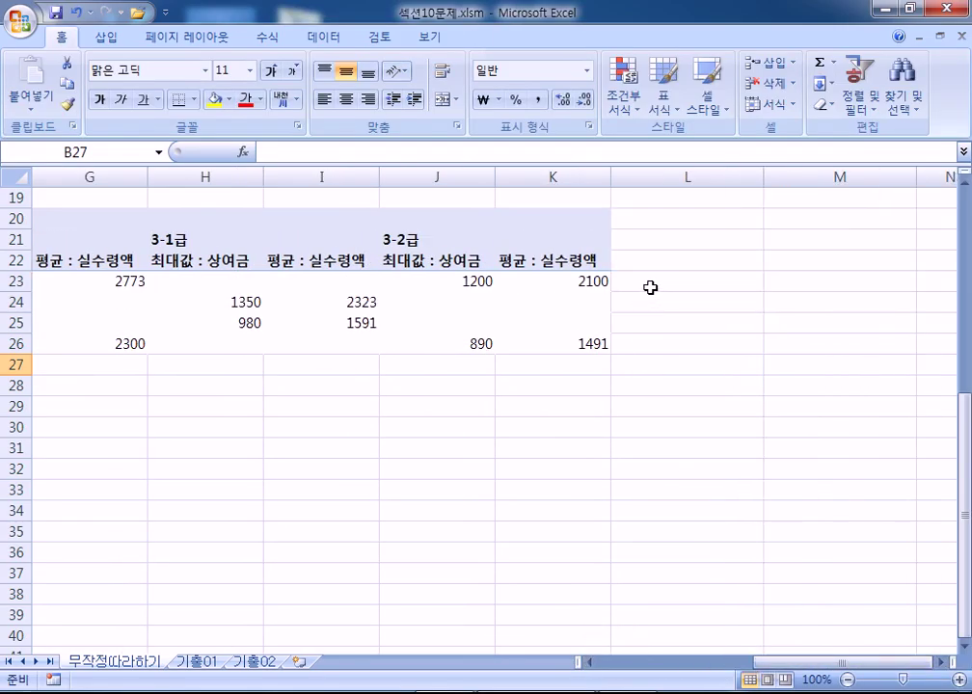
{"action": "left_click", "coordinate": [295, 296]}
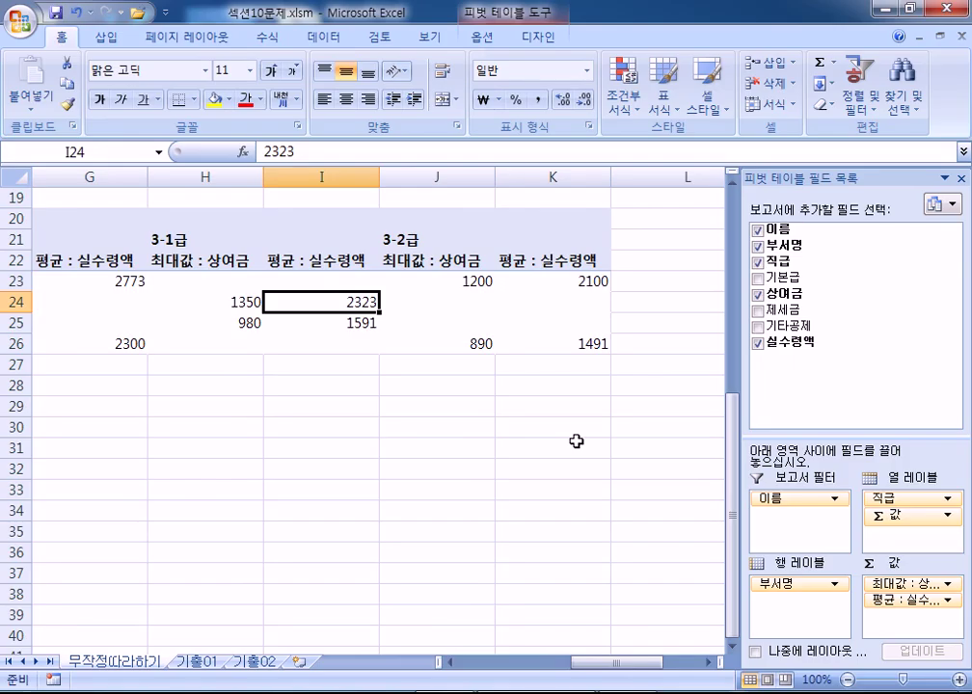
{"action": "key", "text": "Home"}
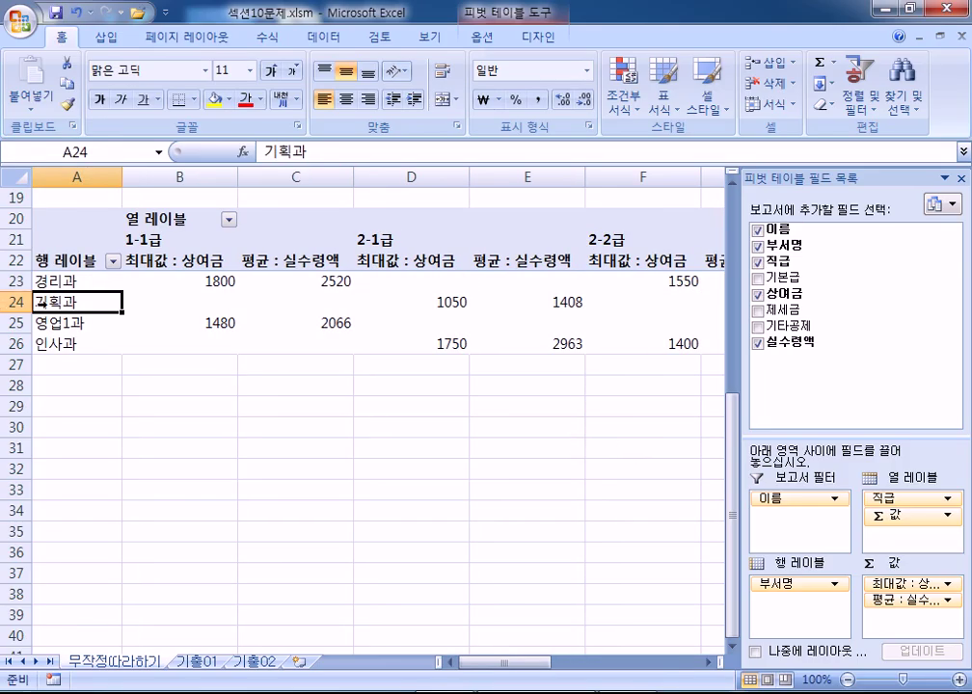
{"action": "double_click", "coordinate": [68, 304]}
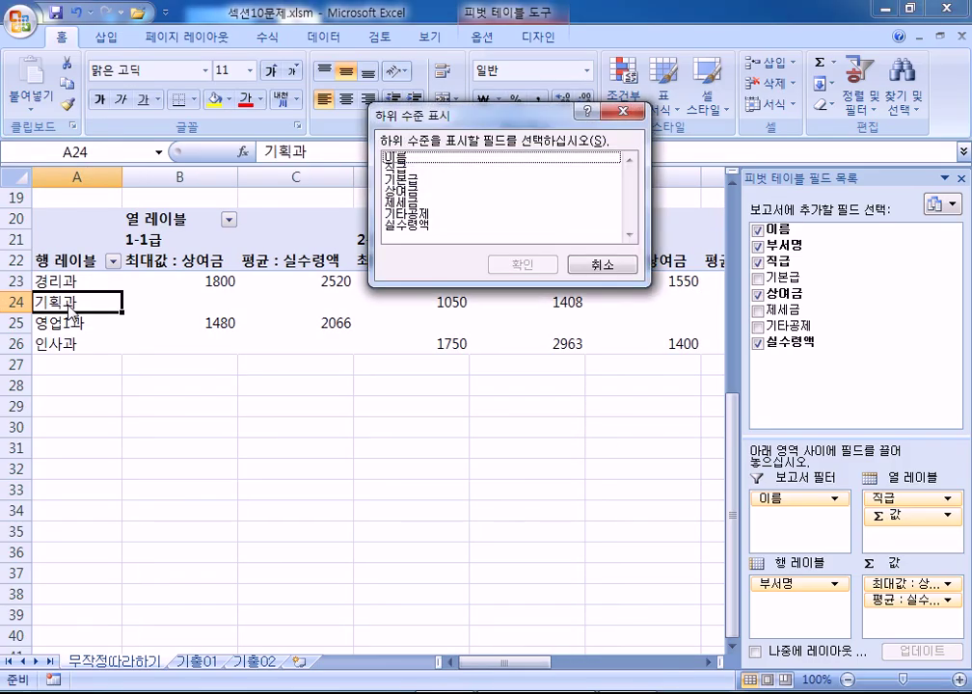
{"action": "left_click", "coordinate": [599, 263]}
{"action": "left_click", "coordinate": [490, 35]}
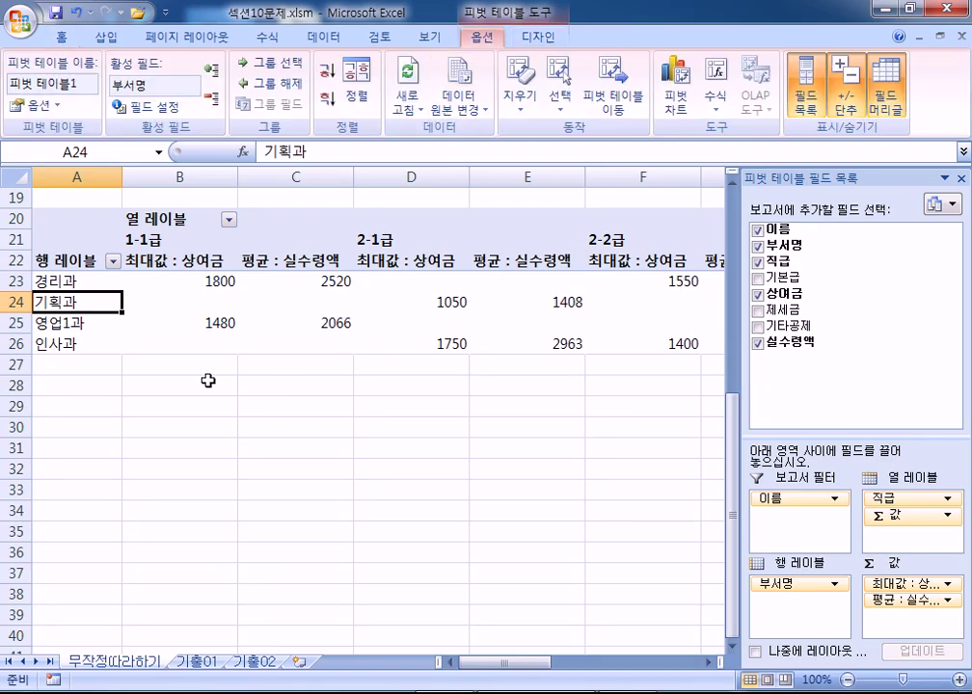
Step: Format the pivot table's value cells B23:K26 with the comma thousands-separator style
{"action": "left_click_drag", "start_coordinate": [173, 279], "coordinate": [440, 347]}
{"action": "left_click_drag", "start_coordinate": [629, 663], "coordinate": [501, 664]}
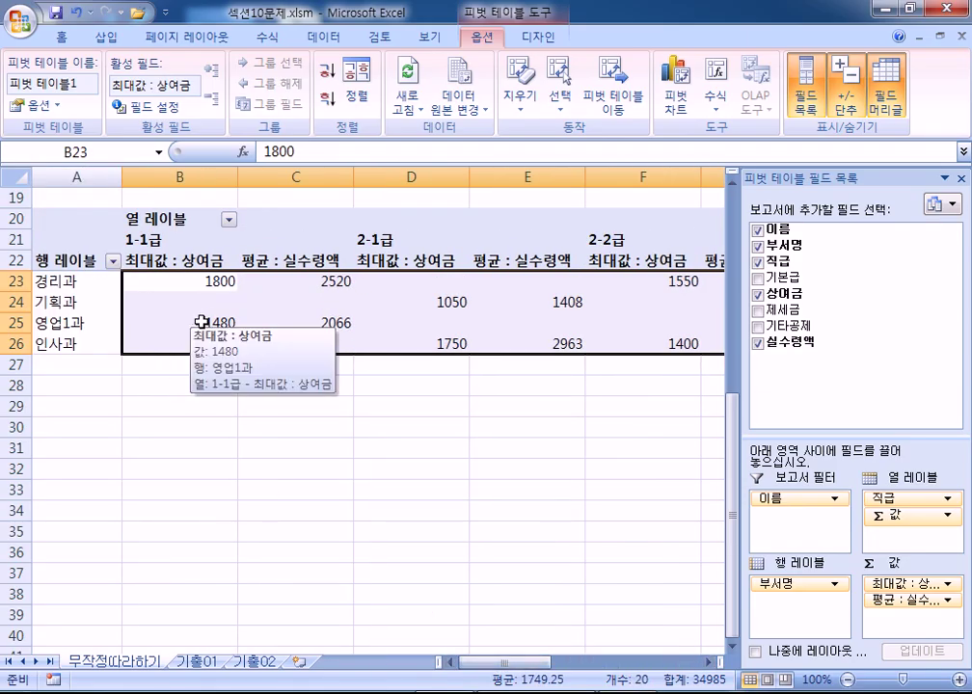
{"action": "left_click", "coordinate": [56, 34]}
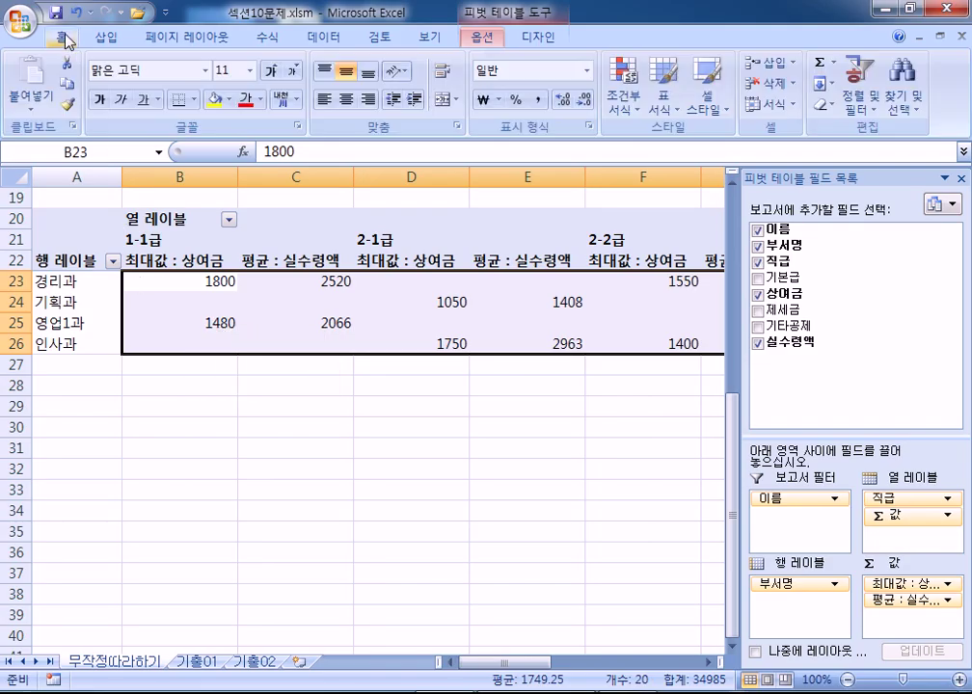
{"action": "left_click", "coordinate": [537, 102]}
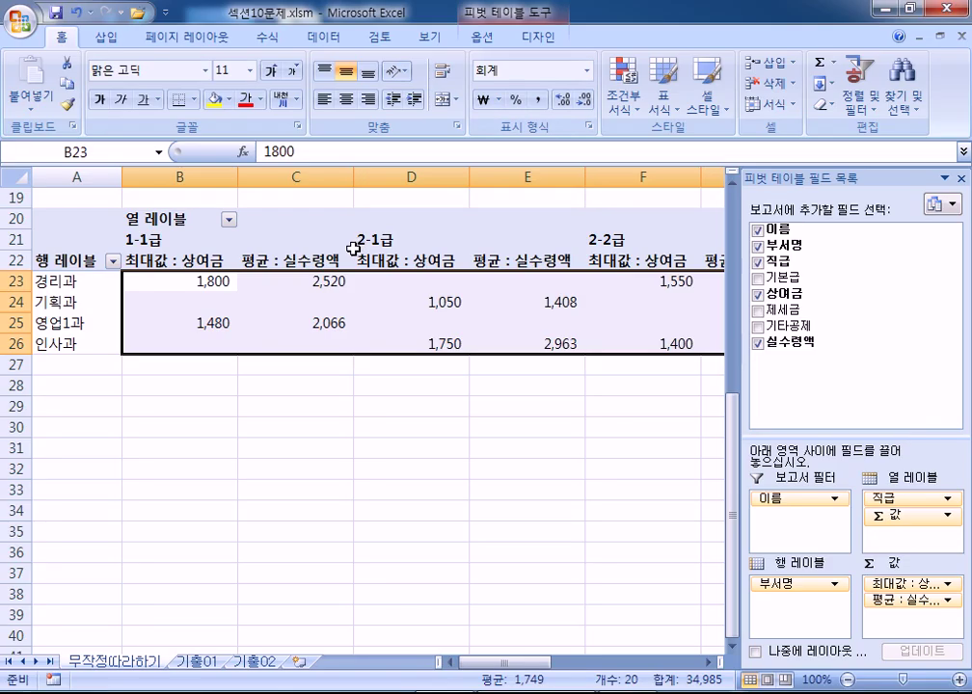
{"action": "mouse_move", "coordinate": [271, 329]}
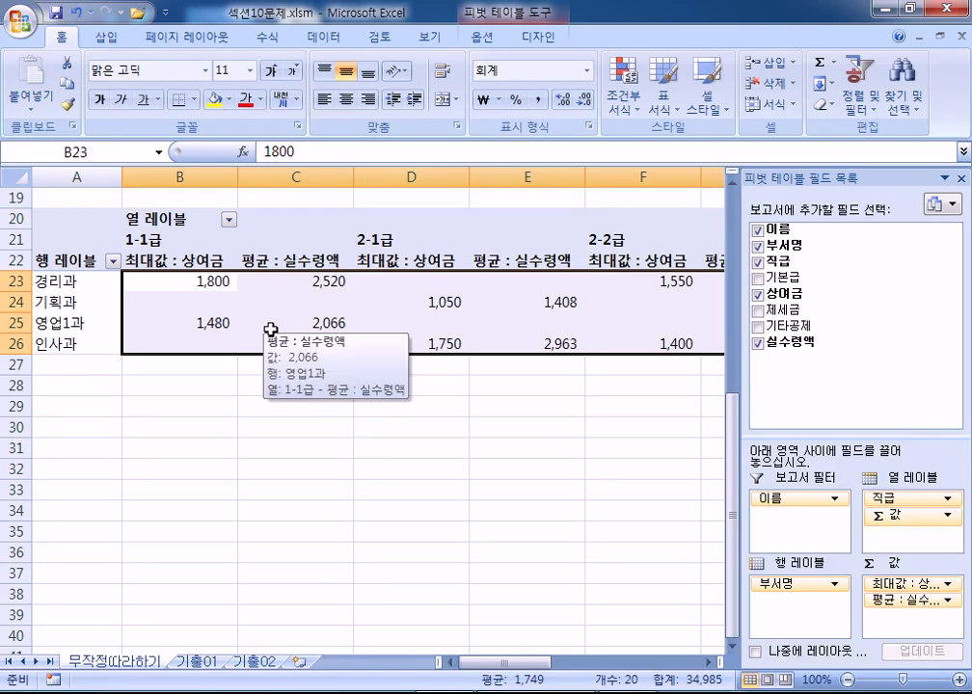
Step: Apply the teal pivot table style 피벗 스타일 보통 6 to the pivot table
{"action": "left_click", "coordinate": [533, 41]}
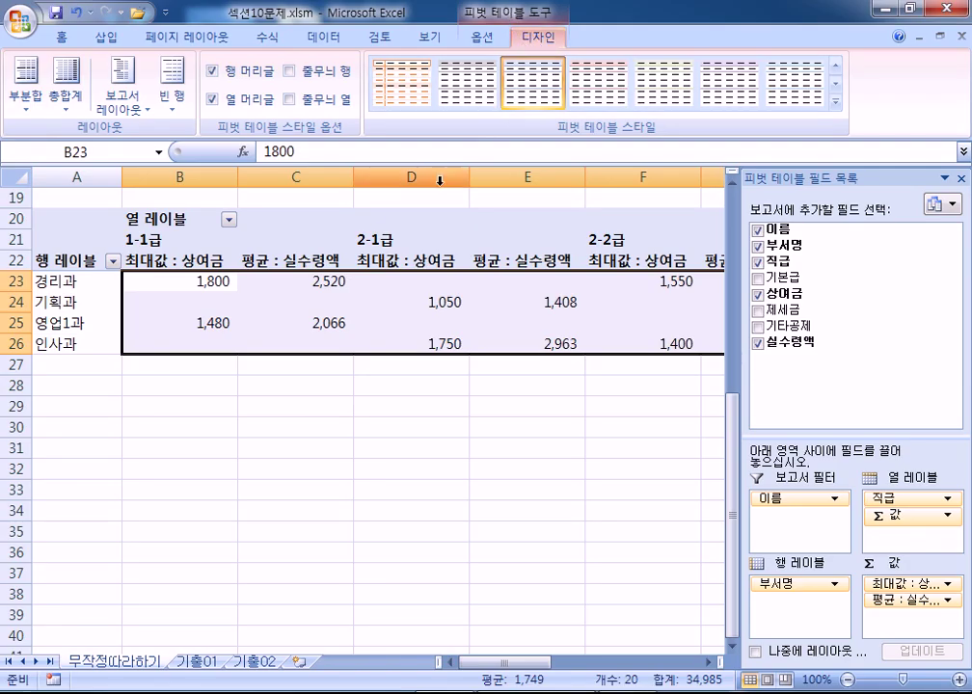
{"action": "left_click", "coordinate": [370, 282]}
{"action": "left_click", "coordinate": [485, 38]}
{"action": "left_click", "coordinate": [534, 39]}
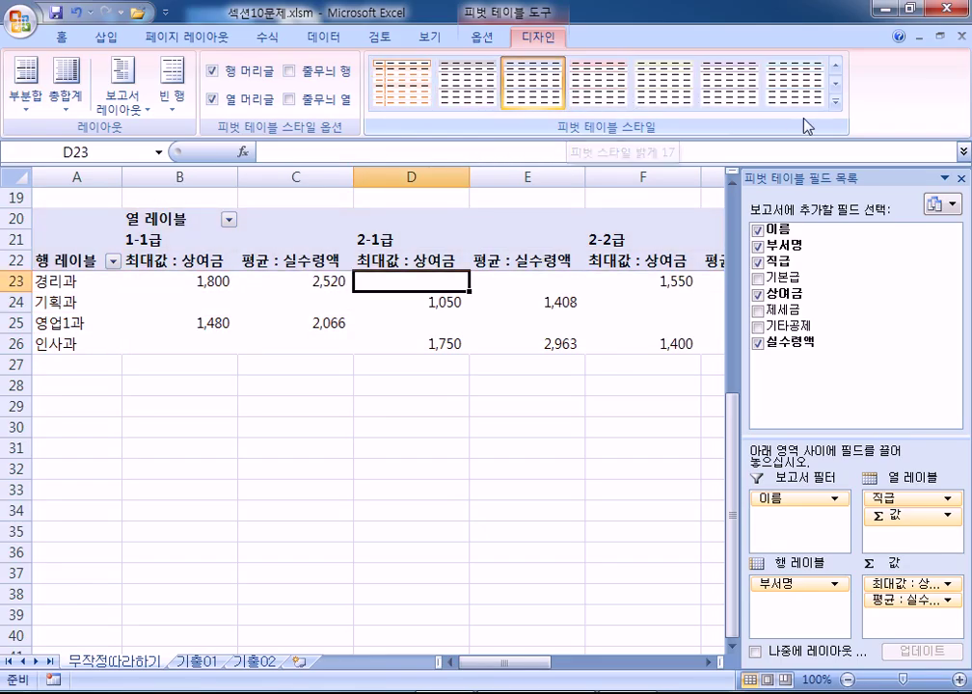
{"action": "left_click", "coordinate": [836, 106]}
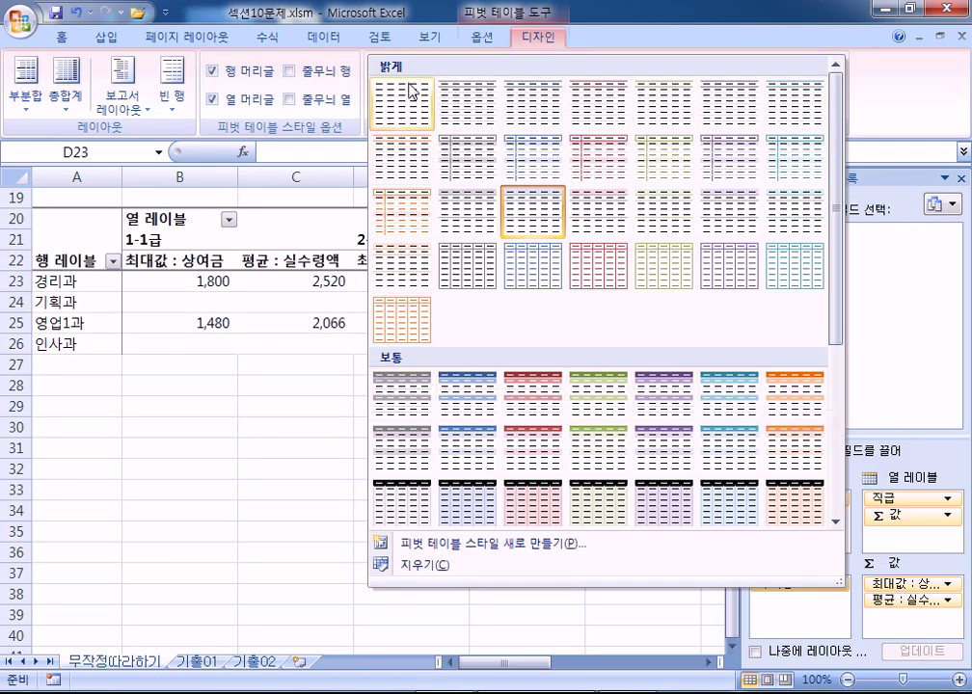
{"action": "scroll", "coordinate": [405, 217], "scroll_direction": "down", "scroll_amount": 3}
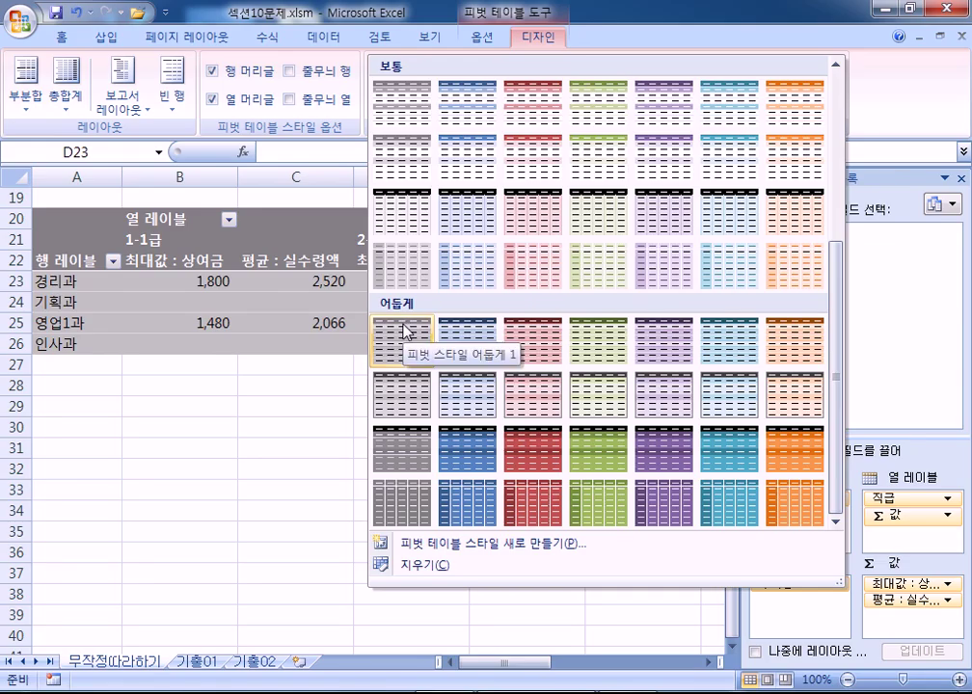
{"action": "scroll", "coordinate": [403, 332], "scroll_direction": "up", "scroll_amount": 3}
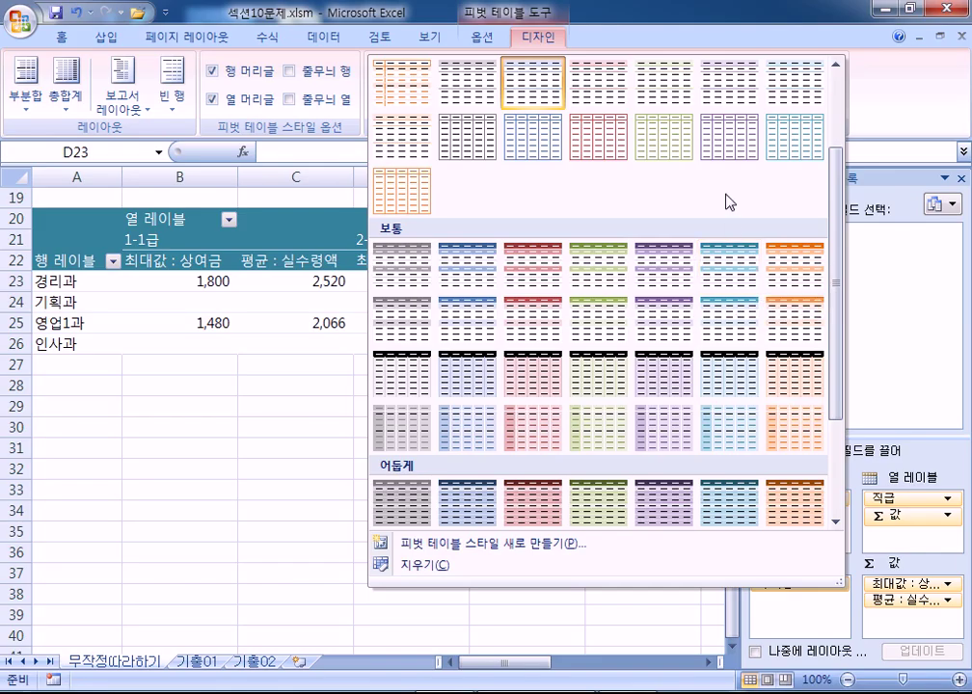
{"action": "left_click", "coordinate": [718, 258]}
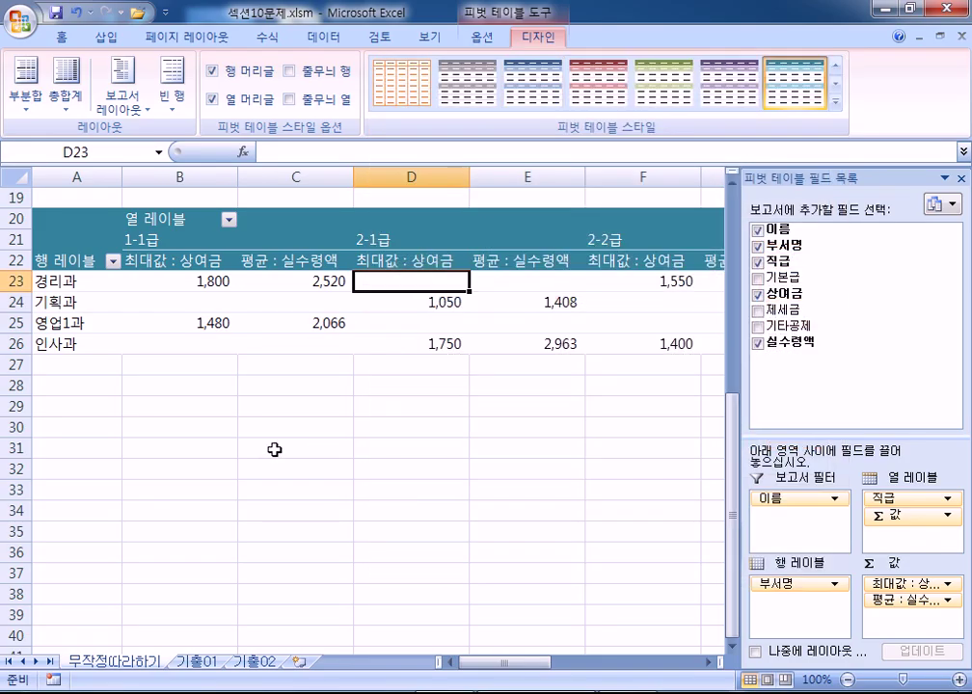
{"action": "left_click", "coordinate": [172, 407]}
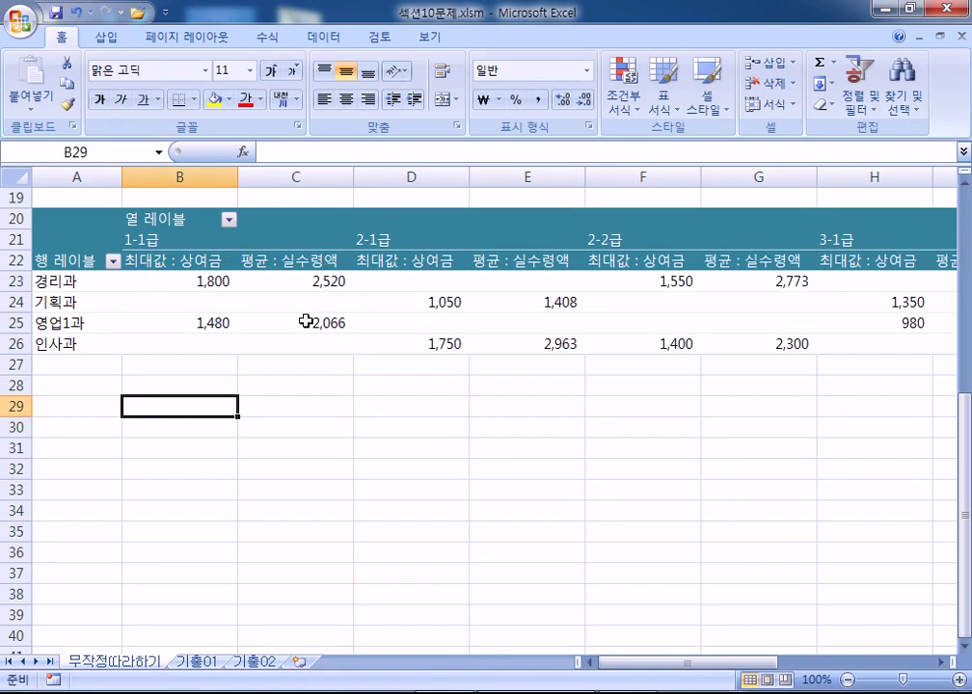
{"action": "left_click", "coordinate": [226, 321]}
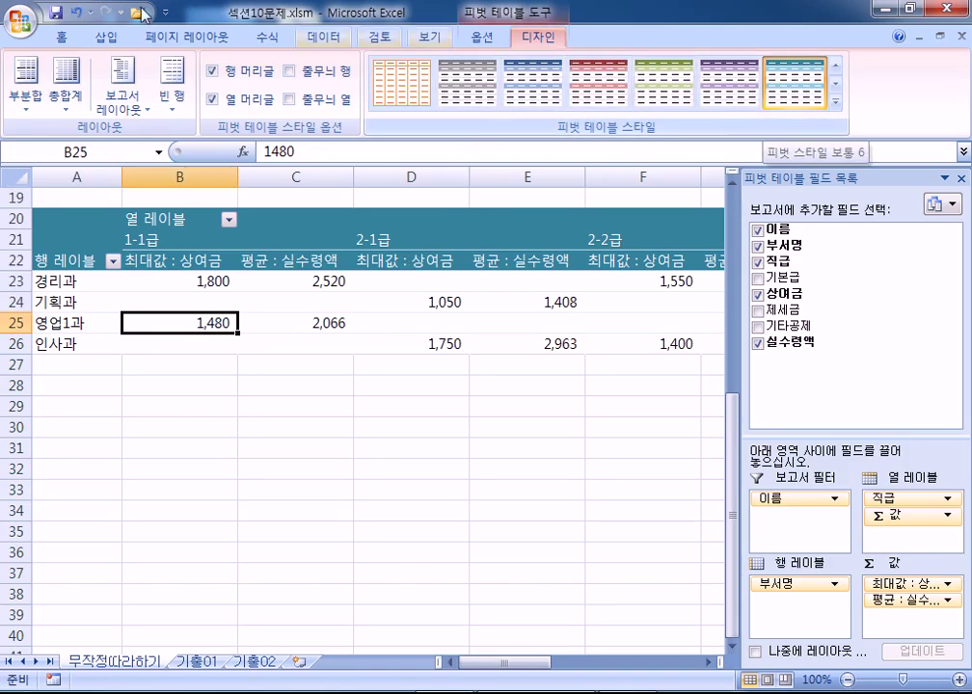
{"action": "left_click", "coordinate": [62, 36]}
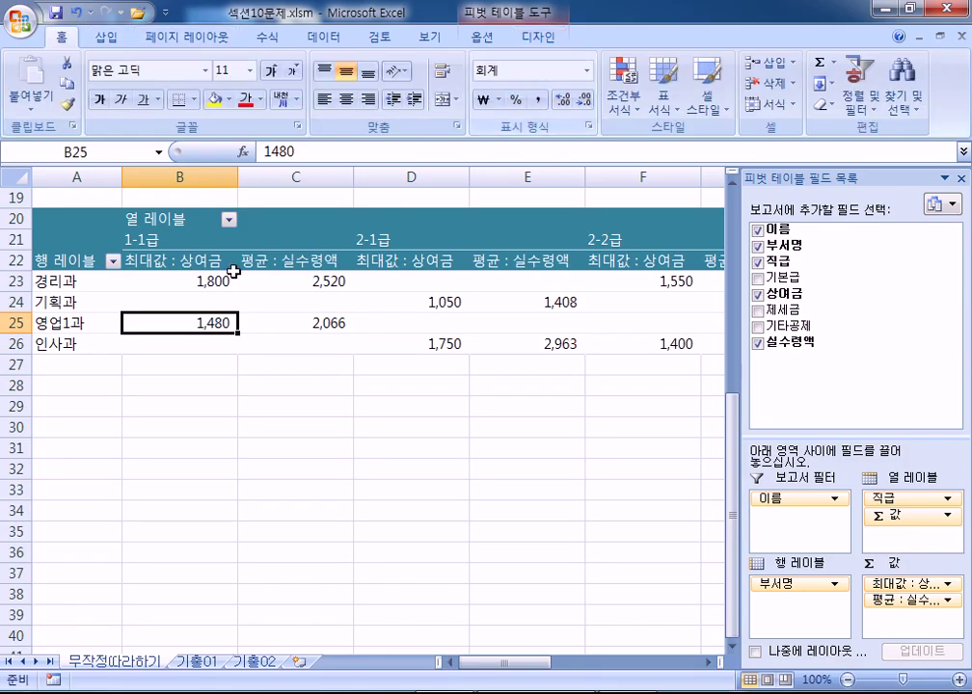
{"action": "left_click_drag", "start_coordinate": [163, 278], "coordinate": [546, 315]}
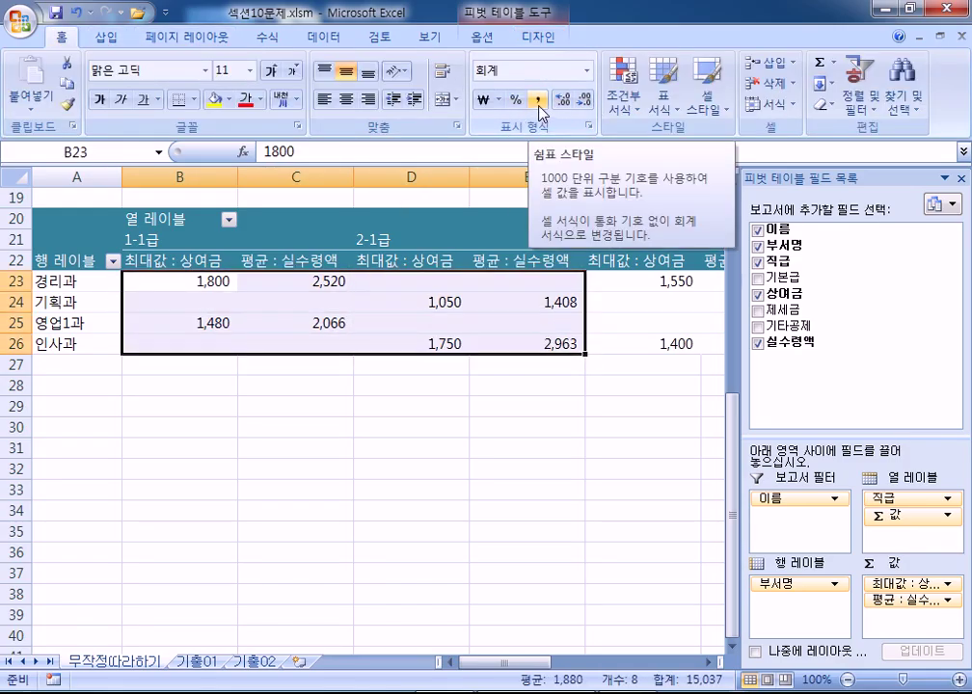
{"action": "left_click", "coordinate": [301, 320]}
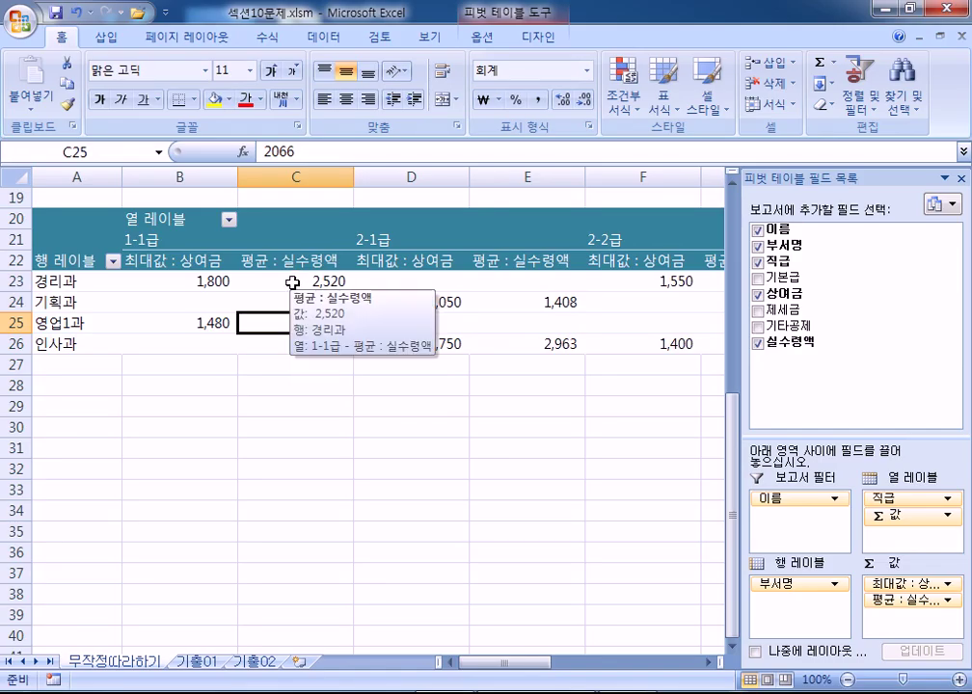
Step: On the 기출01 sheet, create a pivot table from A3:G15 at cell A21 of the existing worksheet
{"action": "left_click", "coordinate": [200, 662]}
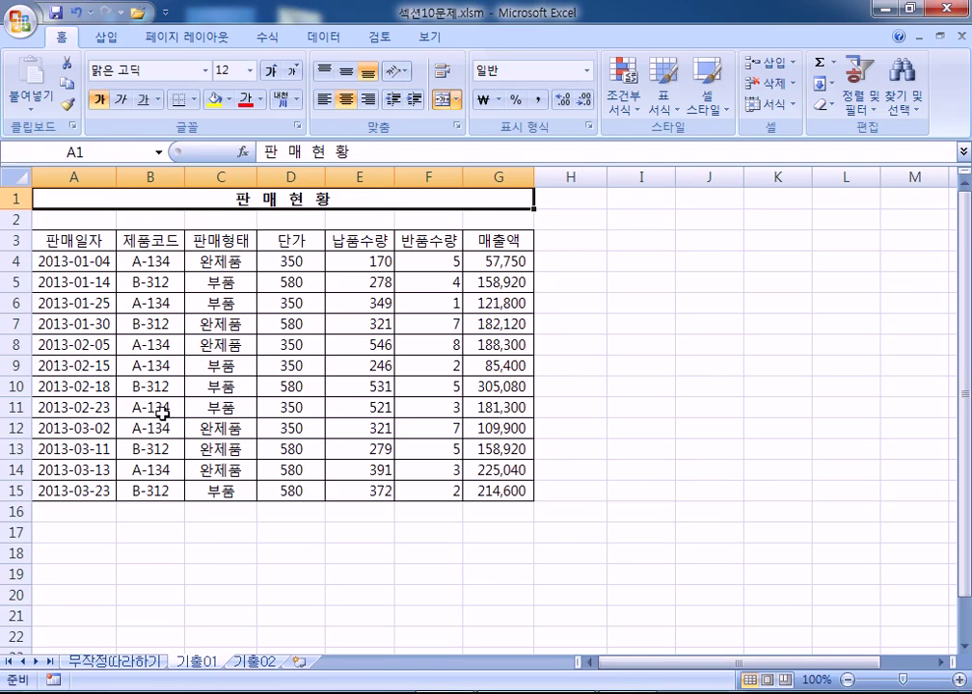
{"action": "left_click", "coordinate": [63, 240]}
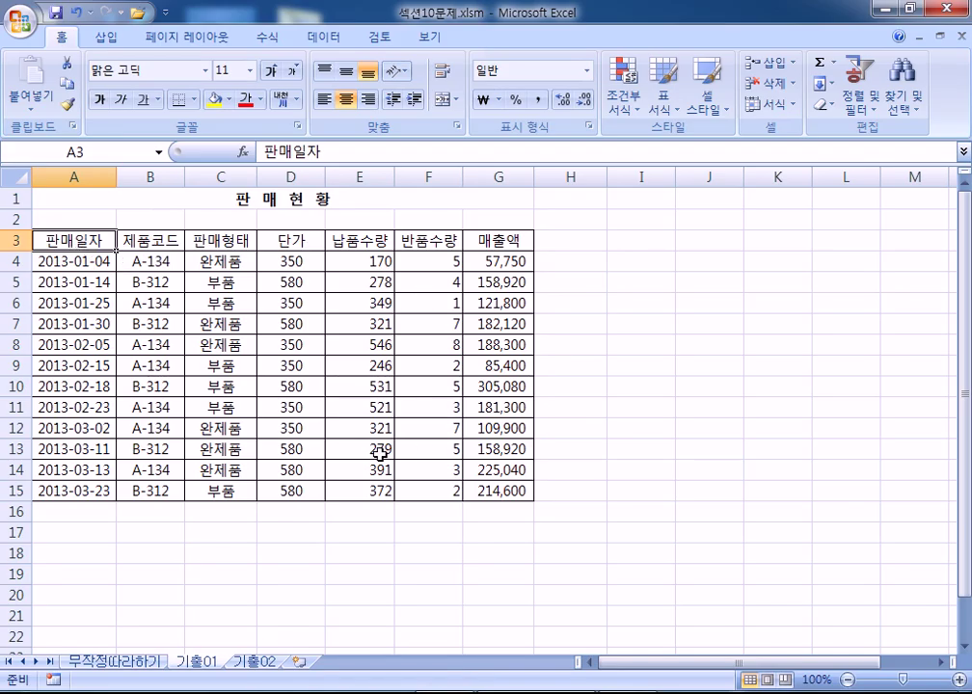
{"action": "left_click_drag", "start_coordinate": [85, 242], "coordinate": [479, 490]}
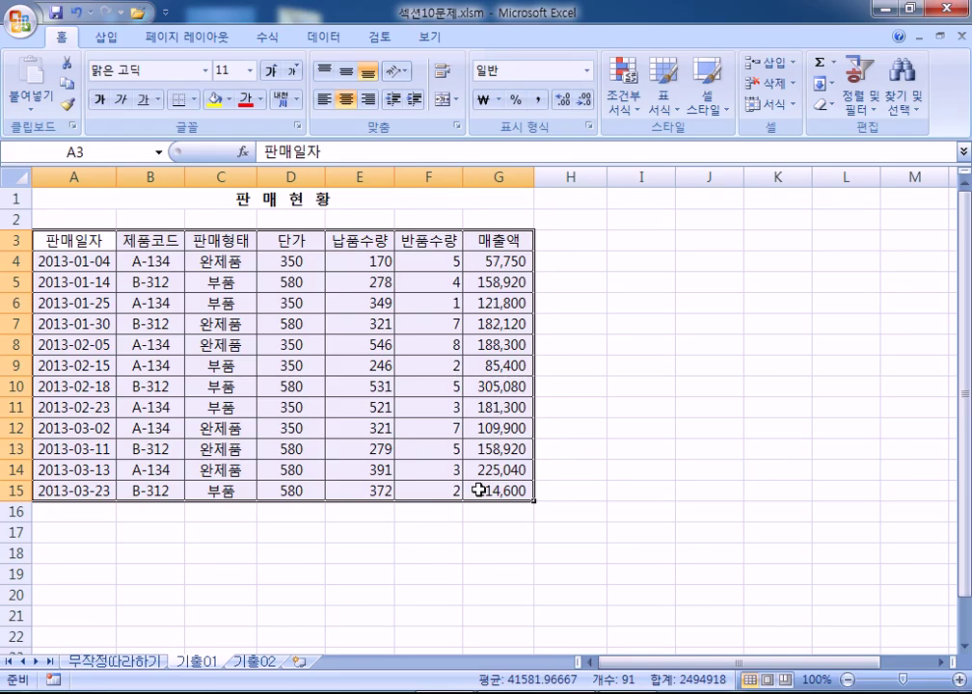
{"action": "left_click", "coordinate": [106, 43]}
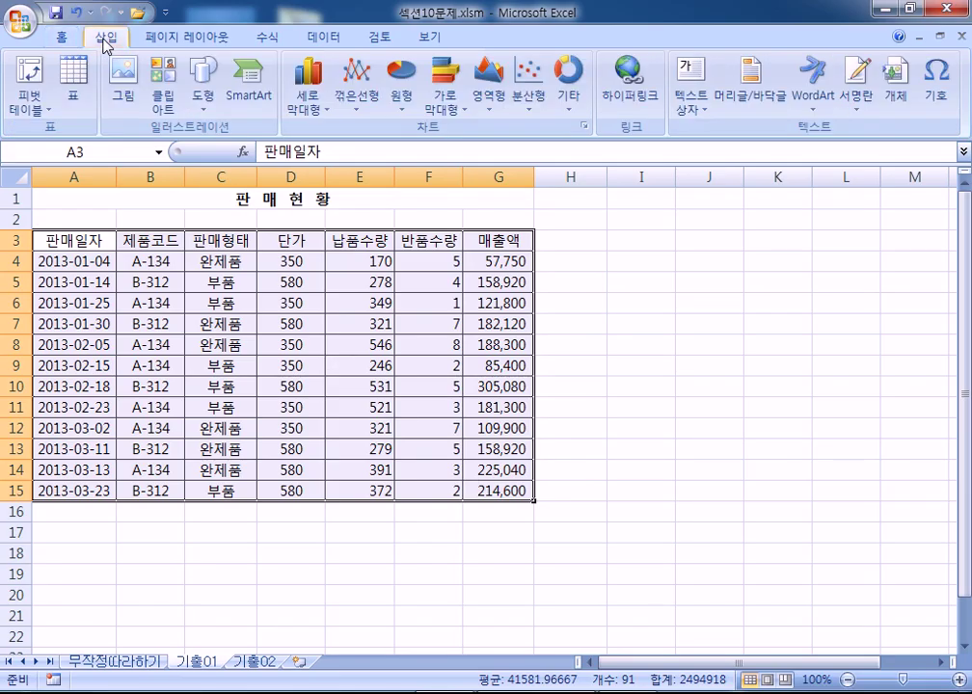
{"action": "left_click", "coordinate": [27, 75]}
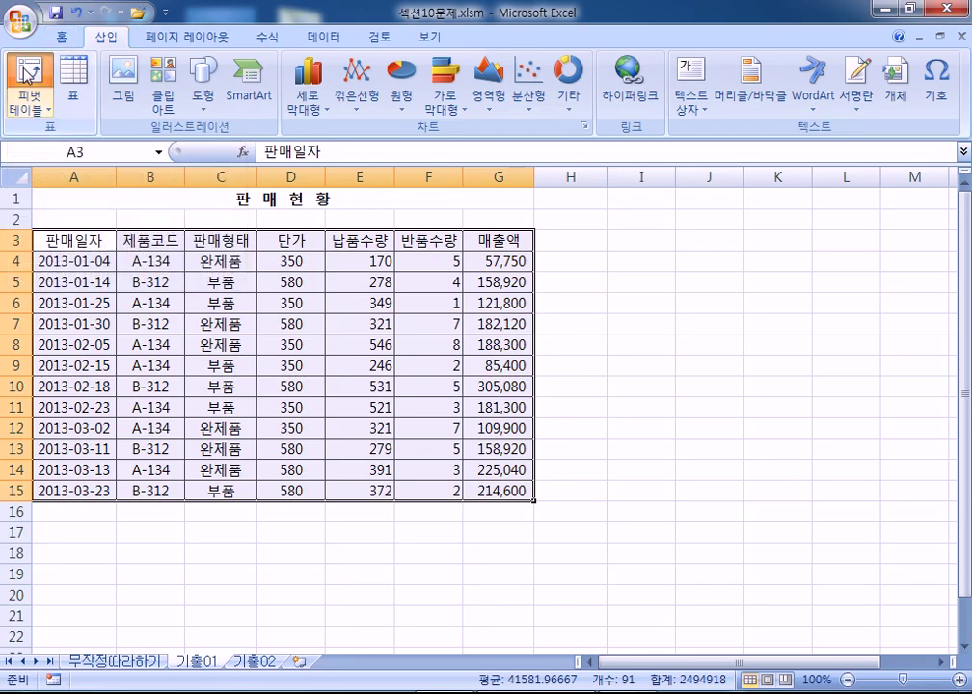
{"action": "left_click", "coordinate": [365, 256]}
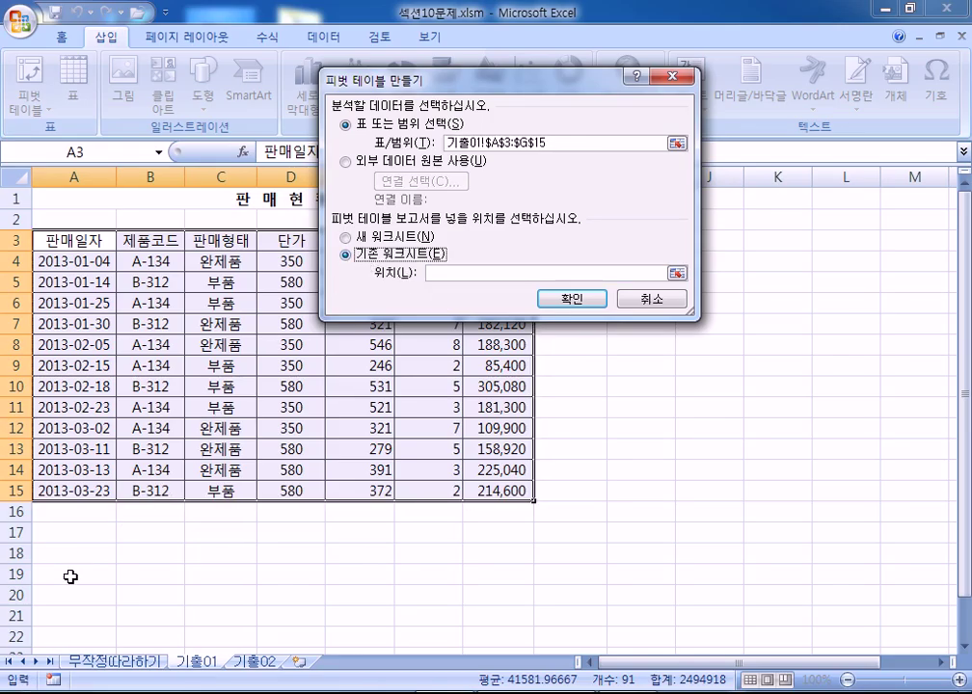
{"action": "left_click", "coordinate": [55, 619]}
{"action": "scroll", "coordinate": [134, 381], "scroll_direction": "down", "scroll_amount": 3}
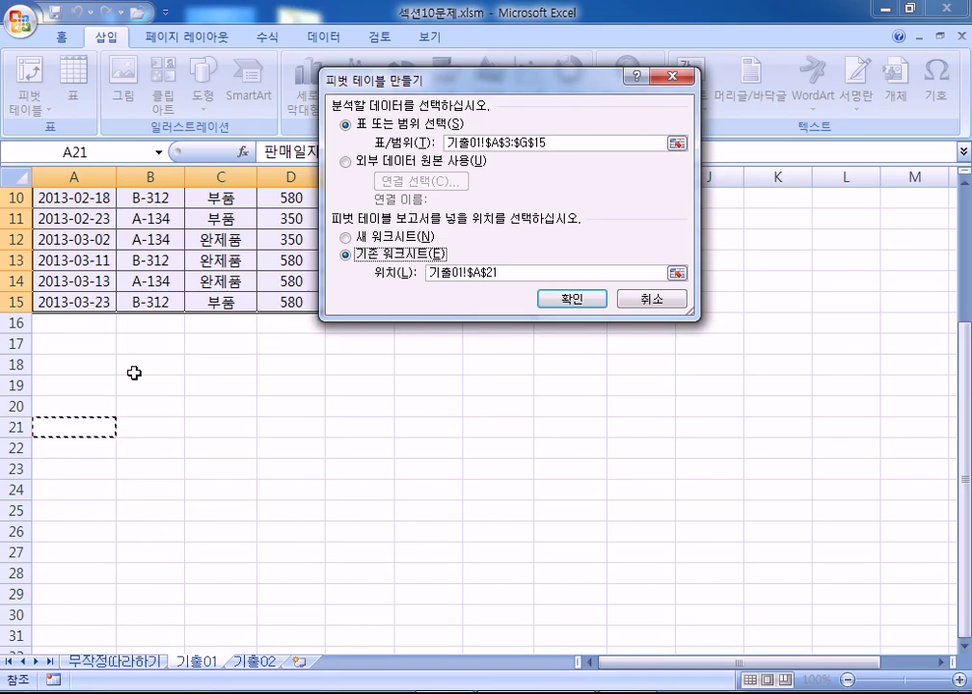
{"action": "left_click", "coordinate": [576, 301]}
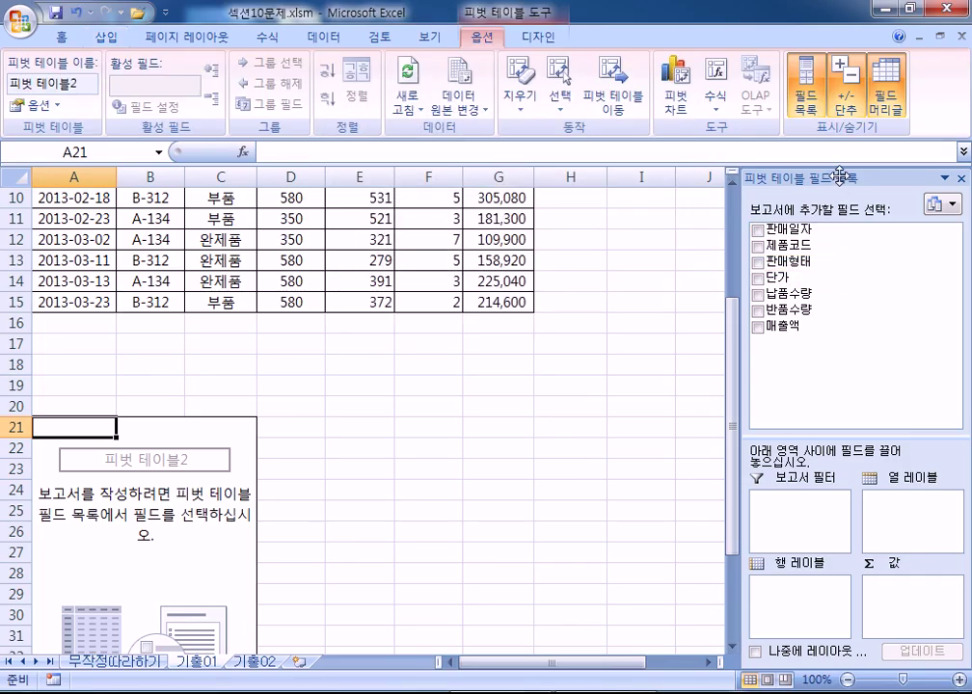
Step: Float the pivot table field list over the sheet and enlarge its layout areas
{"action": "left_click", "coordinate": [961, 179]}
{"action": "left_click_drag", "start_coordinate": [714, 101], "coordinate": [733, 42]}
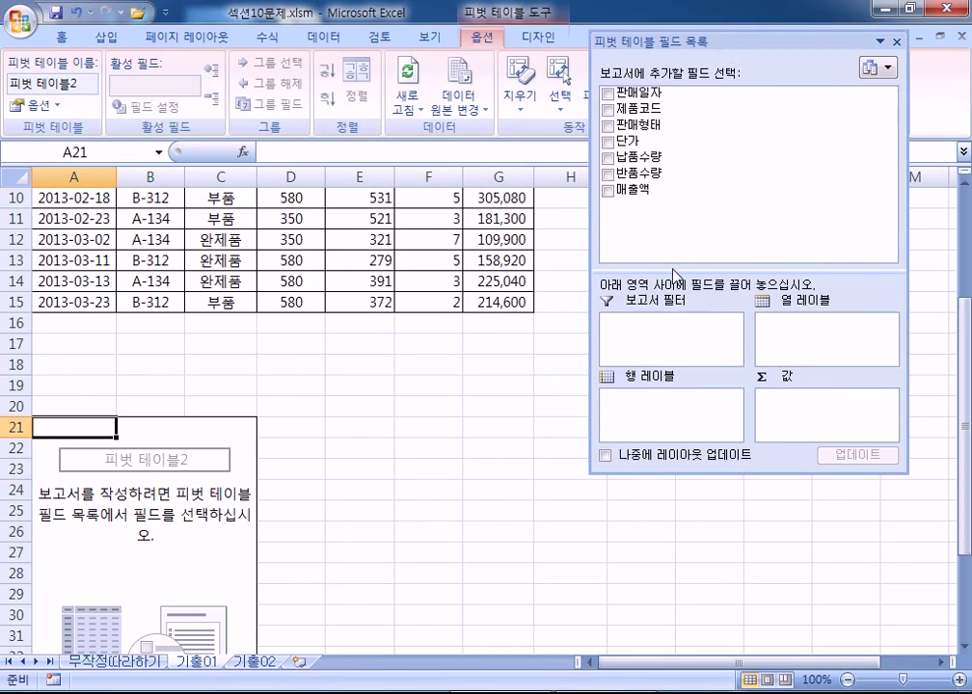
{"action": "left_click_drag", "start_coordinate": [680, 271], "coordinate": [686, 223]}
{"action": "scroll", "coordinate": [357, 326], "scroll_direction": "down", "scroll_amount": 3}
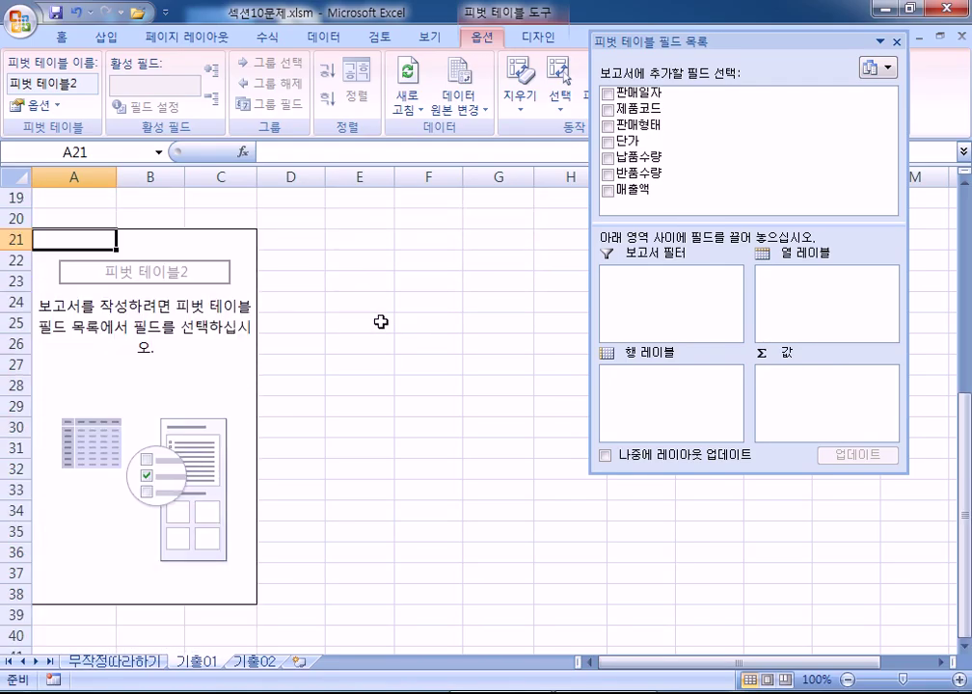
Step: Lay out the pivot table with 제품코드 as report filter, 판매일자 as rows, 판매형태 as columns, and sums of 납품수량 and 반품수량 as values
{"action": "left_click_drag", "start_coordinate": [645, 114], "coordinate": [642, 281]}
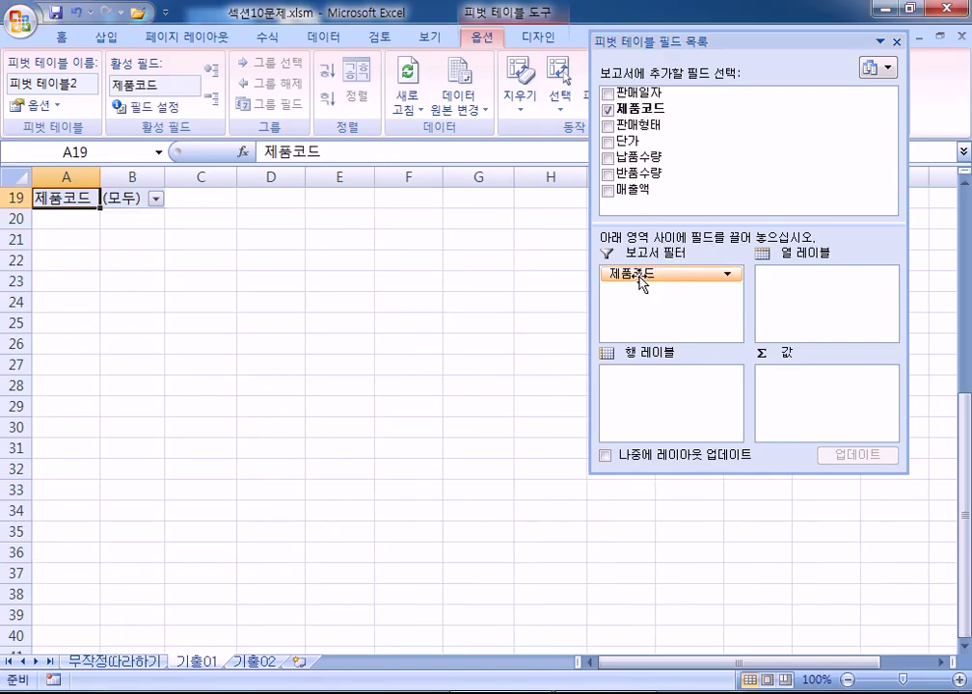
{"action": "scroll", "coordinate": [346, 317], "scroll_direction": "up", "scroll_amount": 1}
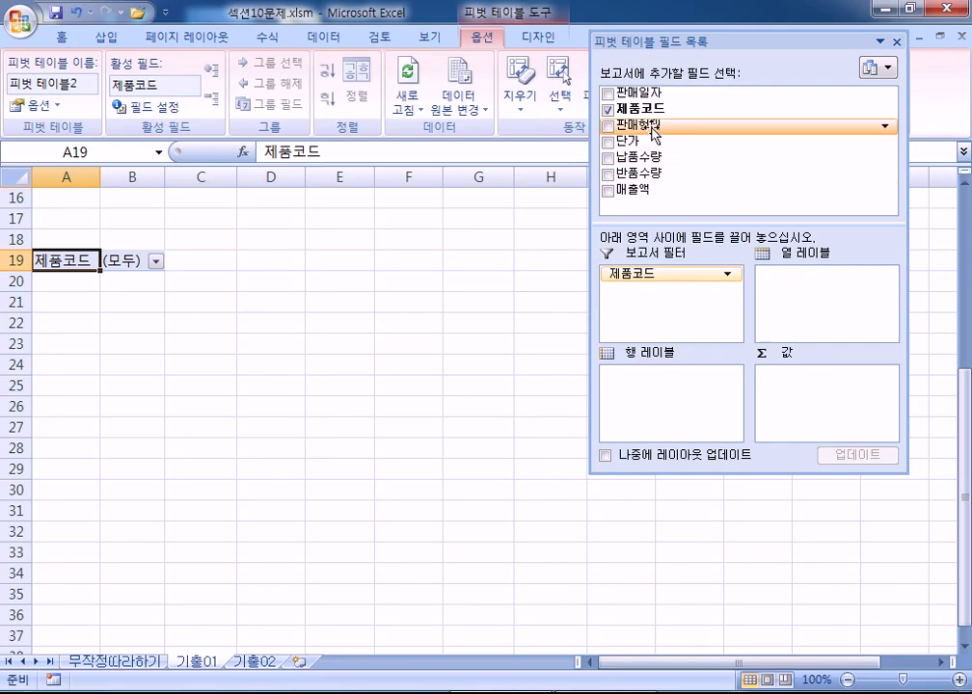
{"action": "left_click_drag", "start_coordinate": [645, 94], "coordinate": [687, 404]}
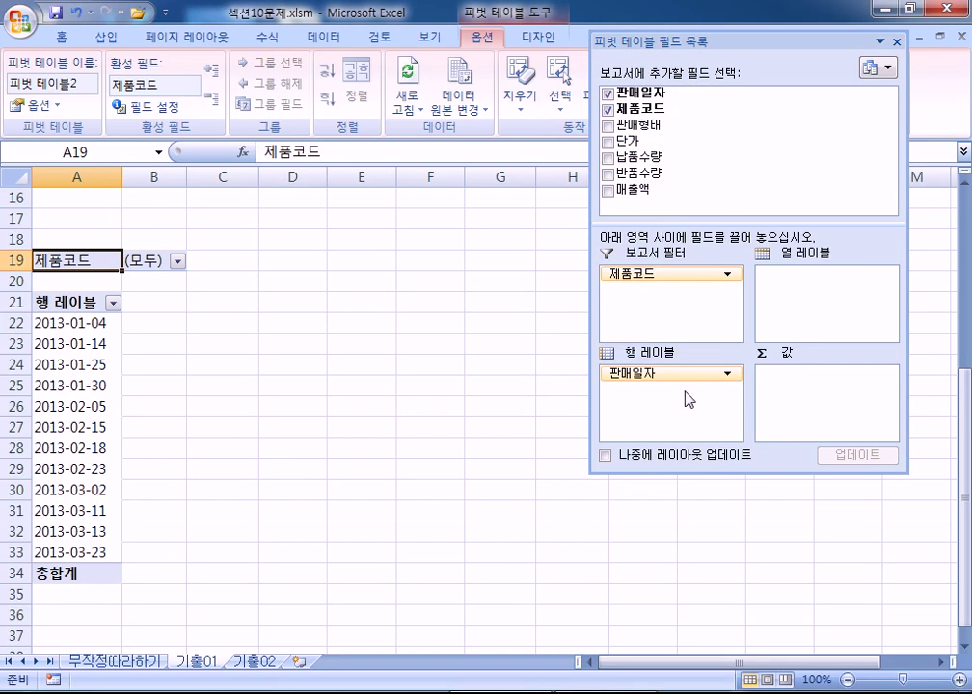
{"action": "left_click_drag", "start_coordinate": [661, 125], "coordinate": [798, 304]}
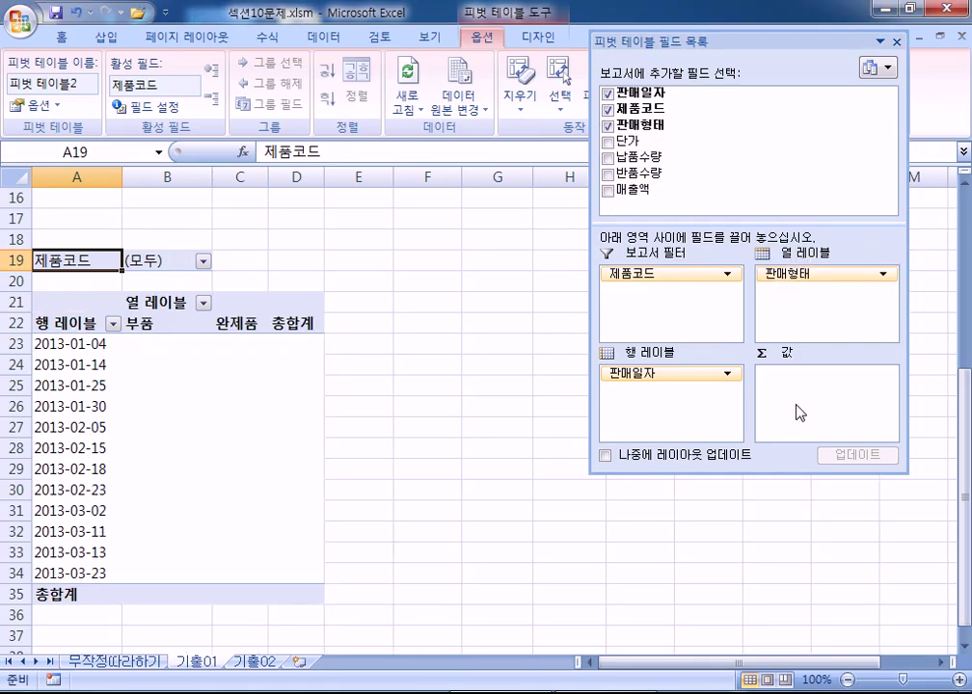
{"action": "left_click_drag", "start_coordinate": [641, 156], "coordinate": [810, 384]}
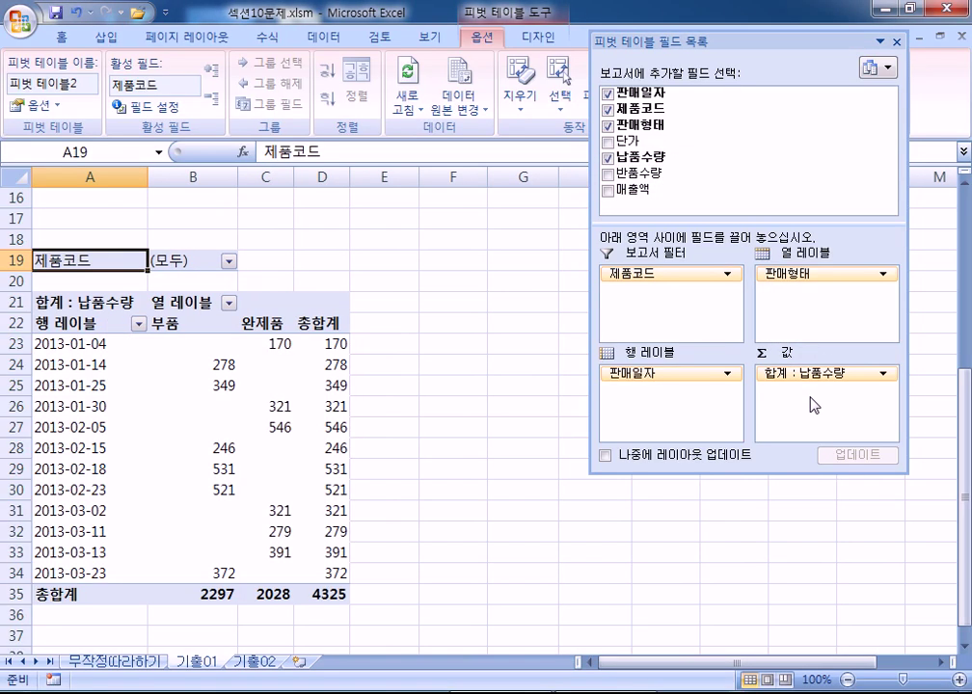
{"action": "left_click_drag", "start_coordinate": [644, 174], "coordinate": [793, 395]}
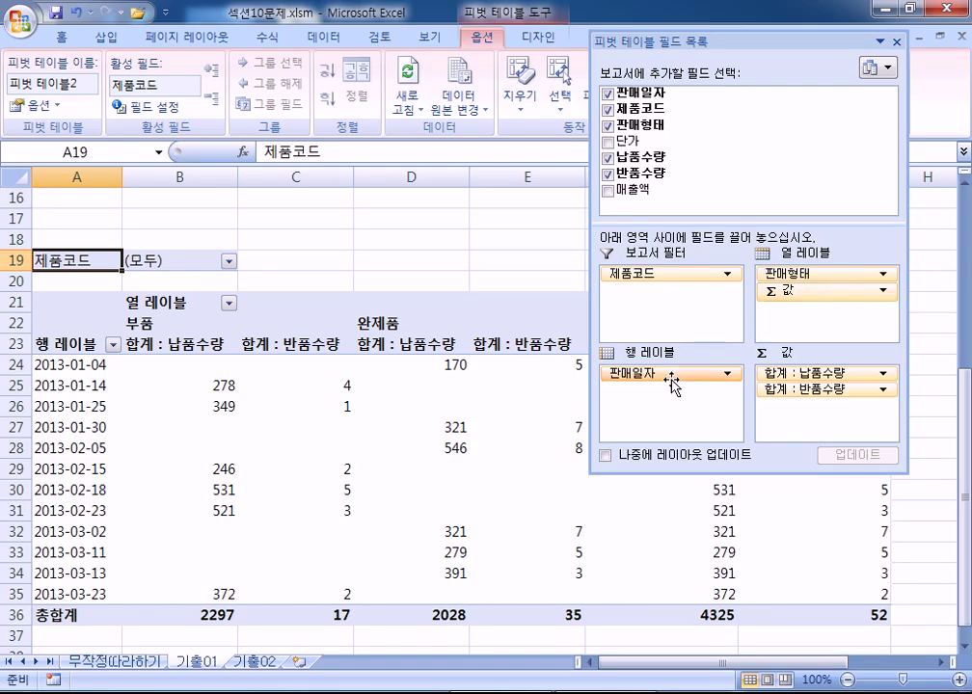
Step: Try the Σ 값 field in the row labels, return it to the column labels, and compare the value headings
{"action": "left_click_drag", "start_coordinate": [816, 294], "coordinate": [675, 381]}
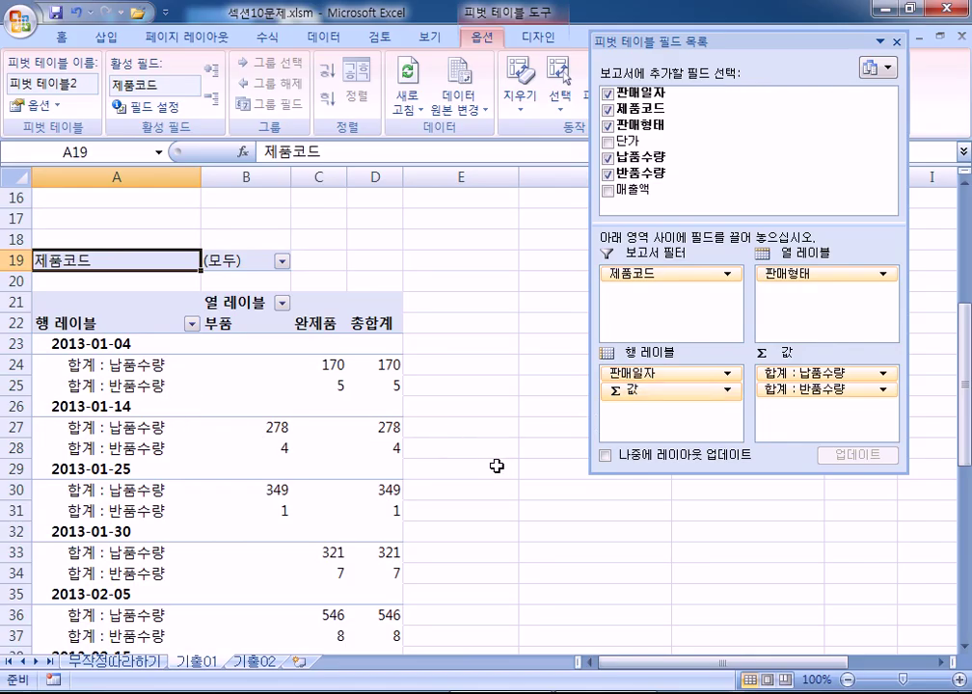
{"action": "left_click_drag", "start_coordinate": [656, 388], "coordinate": [799, 306]}
{"action": "left_click", "coordinate": [171, 343]}
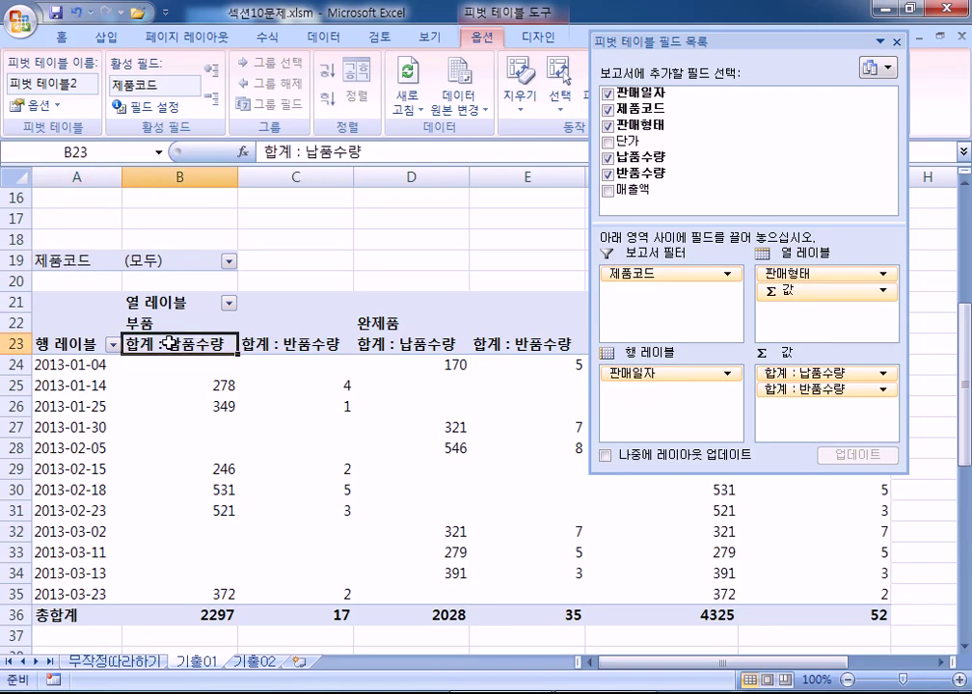
{"action": "left_click", "coordinate": [362, 322]}
{"action": "left_click", "coordinate": [292, 345]}
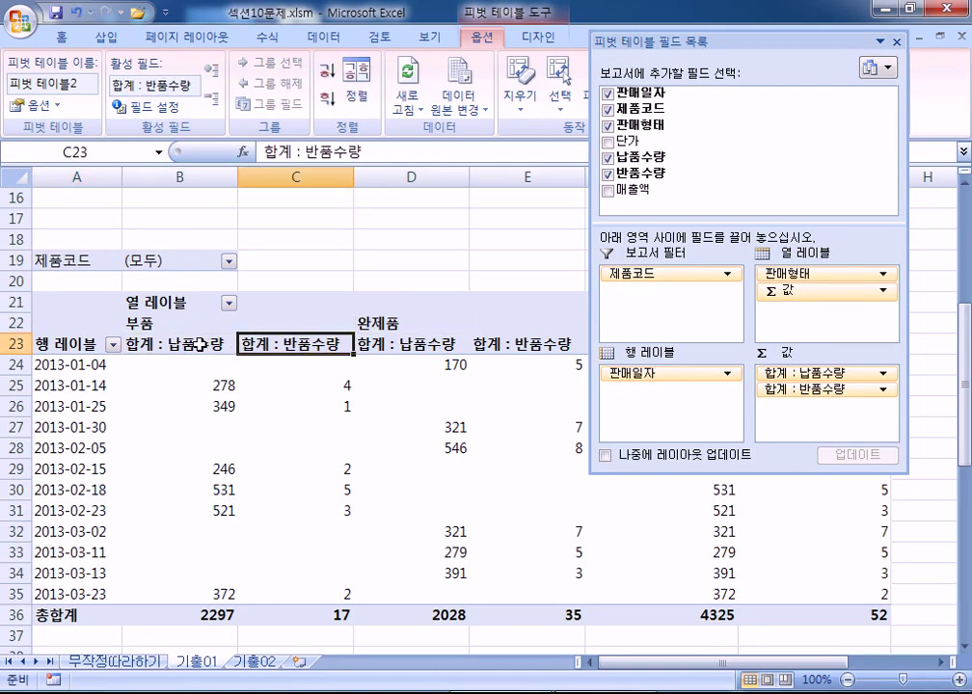
{"action": "left_click", "coordinate": [183, 345]}
{"action": "scroll", "coordinate": [349, 340], "scroll_direction": "down", "scroll_amount": 2}
Step: Move the Σ 값 field from the column labels to below 판매일자 in the row labels
{"action": "left_click_drag", "start_coordinate": [784, 291], "coordinate": [660, 389]}
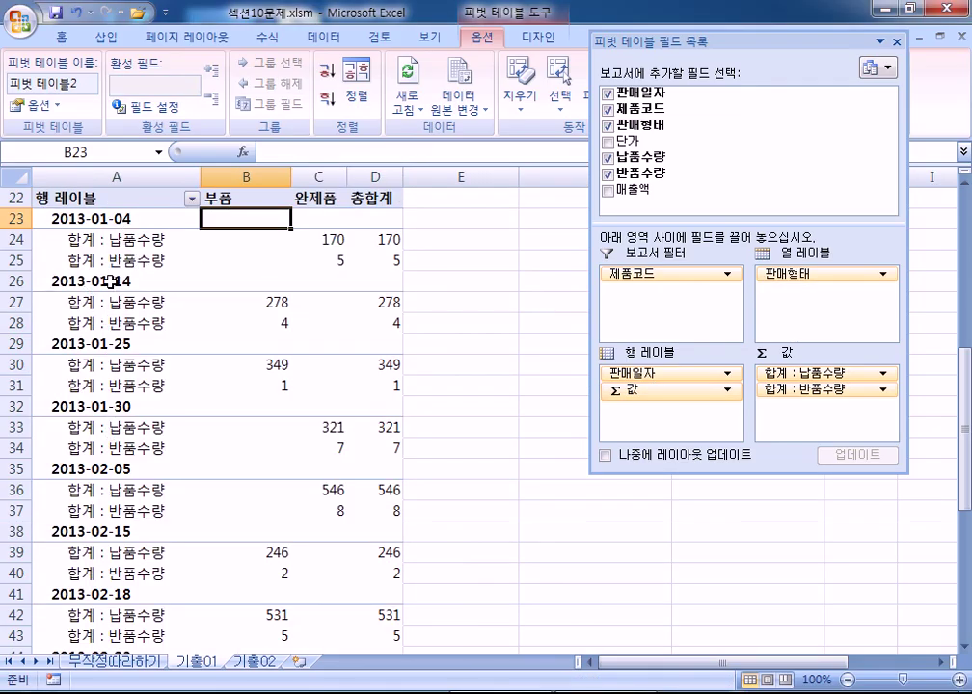
{"action": "scroll", "coordinate": [281, 406], "scroll_direction": "down", "scroll_amount": 3}
{"action": "scroll", "coordinate": [281, 406], "scroll_direction": "down", "scroll_amount": 6}
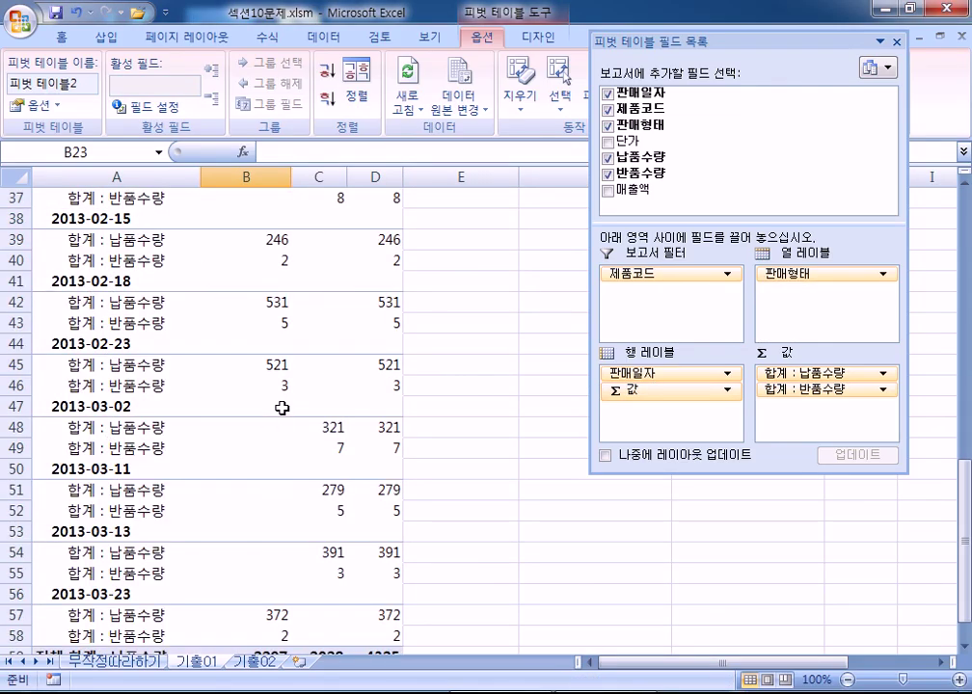
{"action": "scroll", "coordinate": [280, 406], "scroll_direction": "up", "scroll_amount": 3}
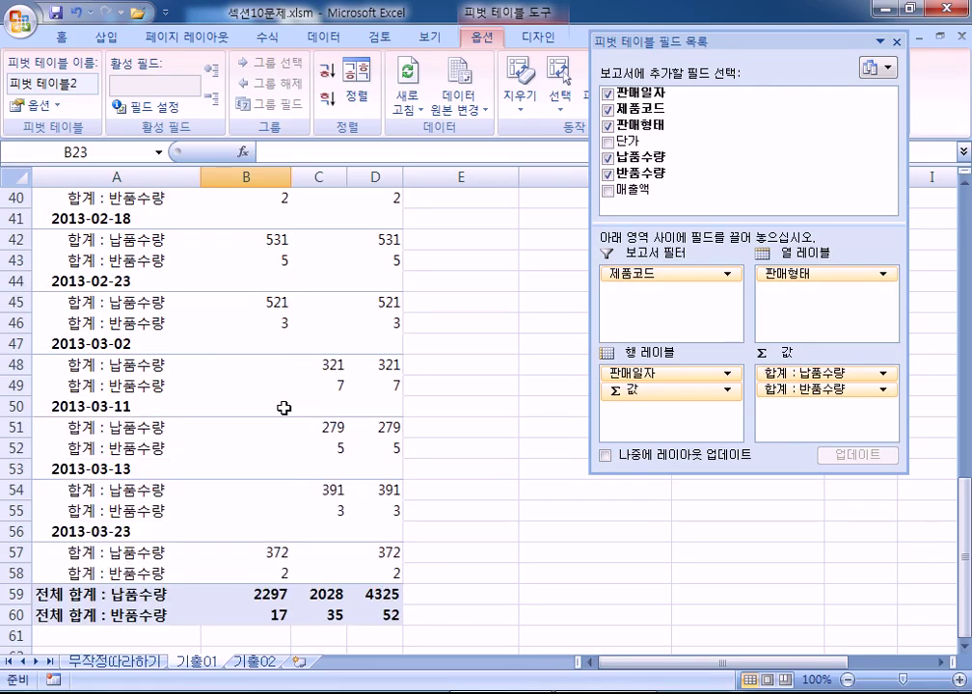
Step: Dock the pivot table field list beside the sheet and select the repeated 납품수량 and 반품수량 labels in column A
{"action": "double_click", "coordinate": [675, 46]}
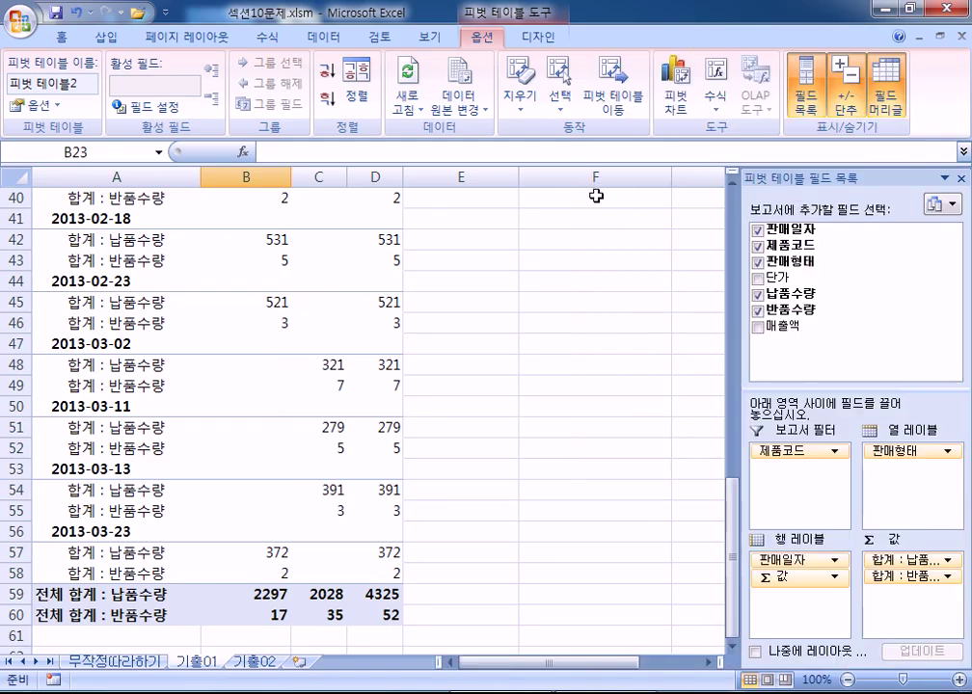
{"action": "scroll", "coordinate": [180, 340], "scroll_direction": "up", "scroll_amount": 8}
{"action": "left_click", "coordinate": [102, 426]}
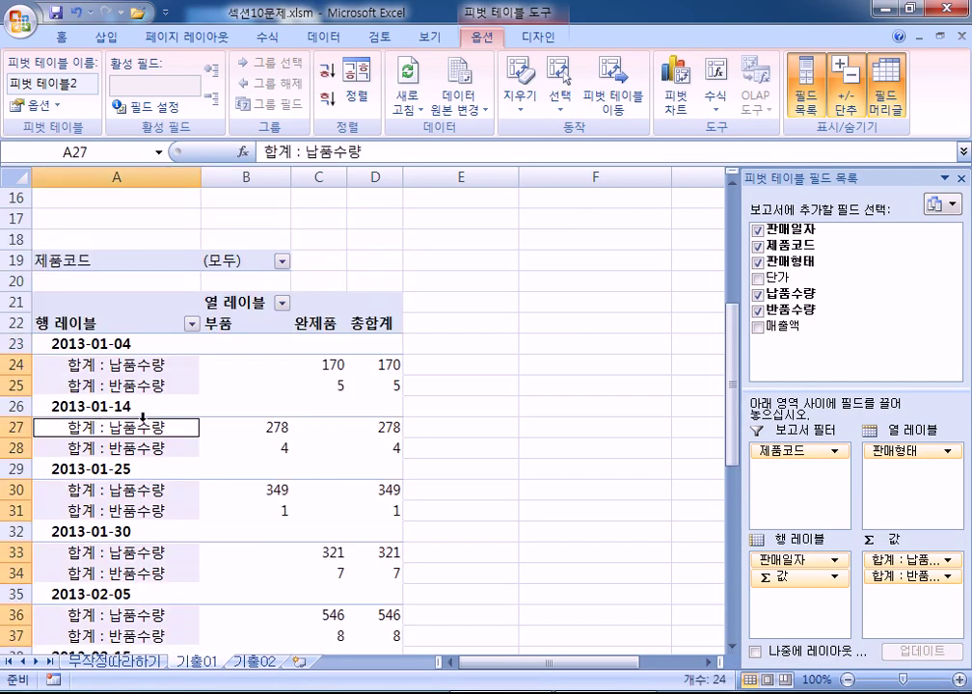
{"action": "scroll", "coordinate": [187, 413], "scroll_direction": "down", "scroll_amount": 1}
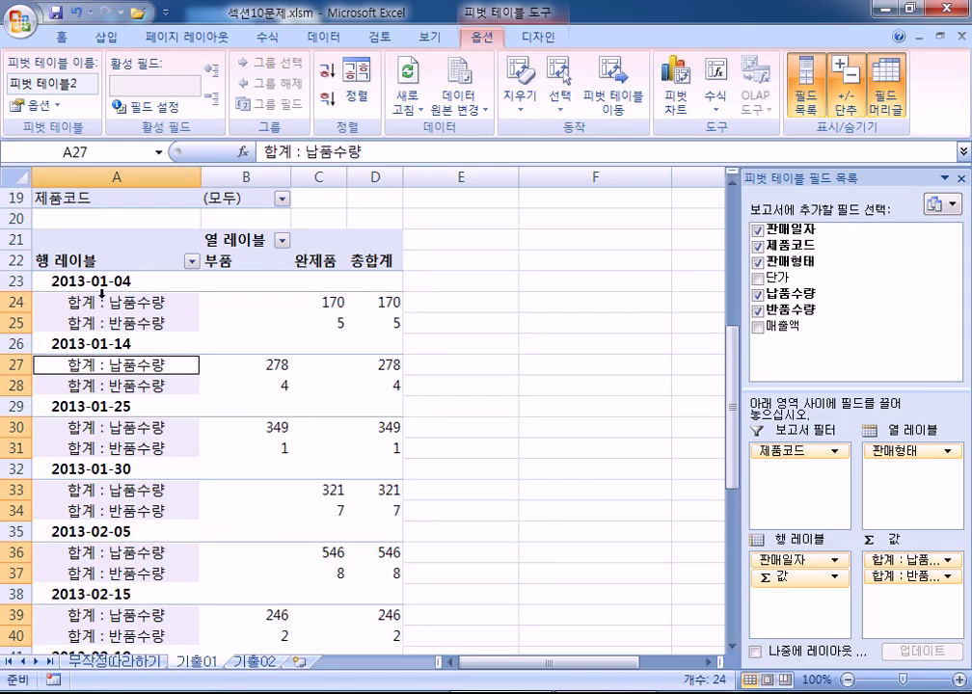
{"action": "scroll", "coordinate": [97, 311], "scroll_direction": "up", "scroll_amount": 1}
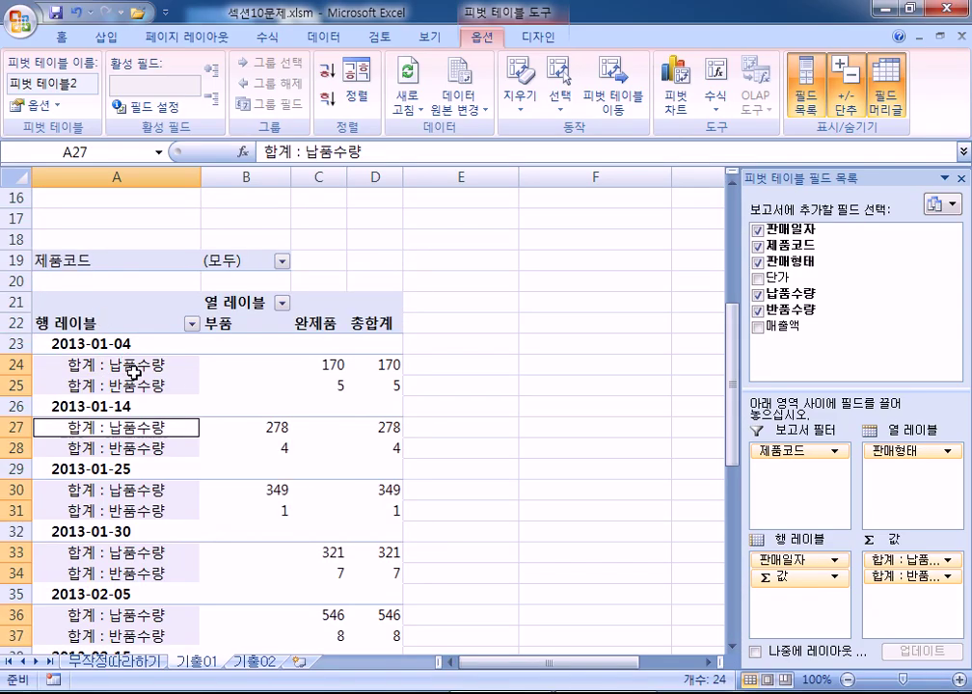
{"action": "left_click", "coordinate": [182, 369]}
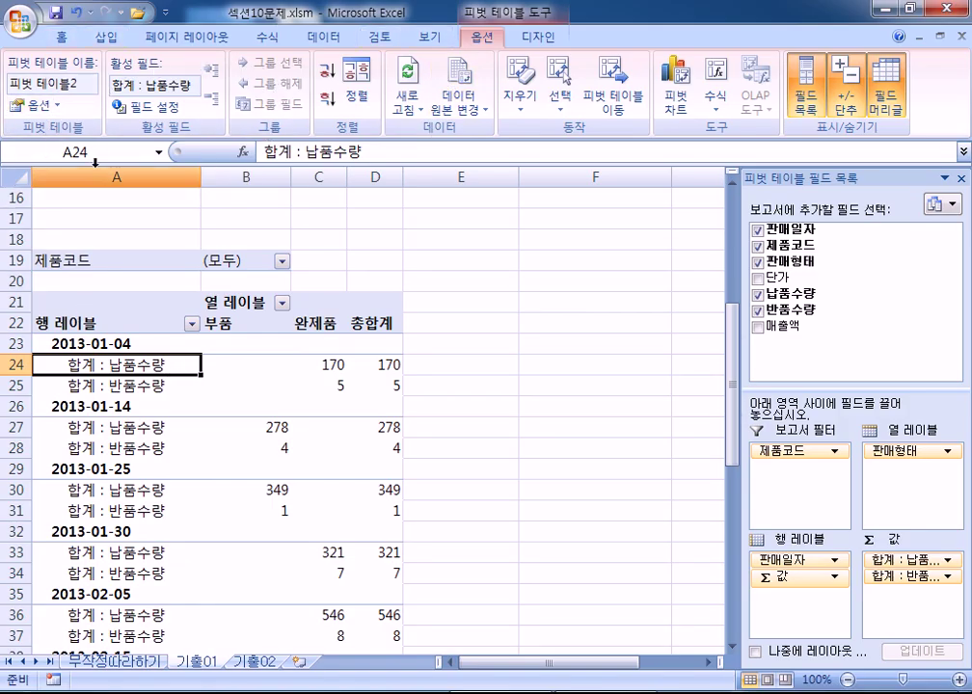
{"action": "left_click", "coordinate": [546, 39]}
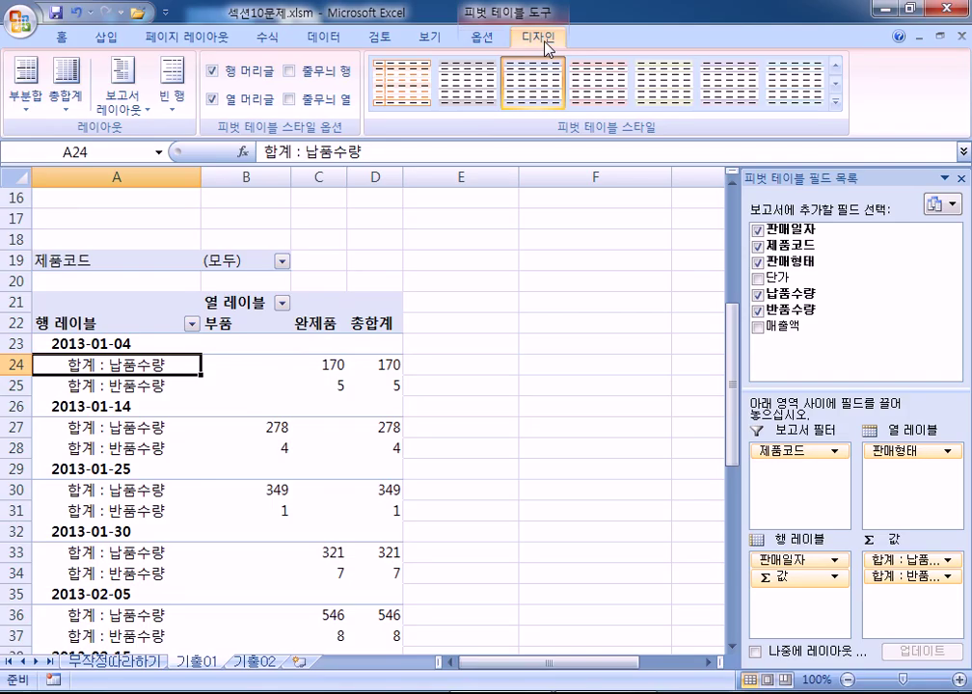
{"action": "left_click", "coordinate": [481, 37]}
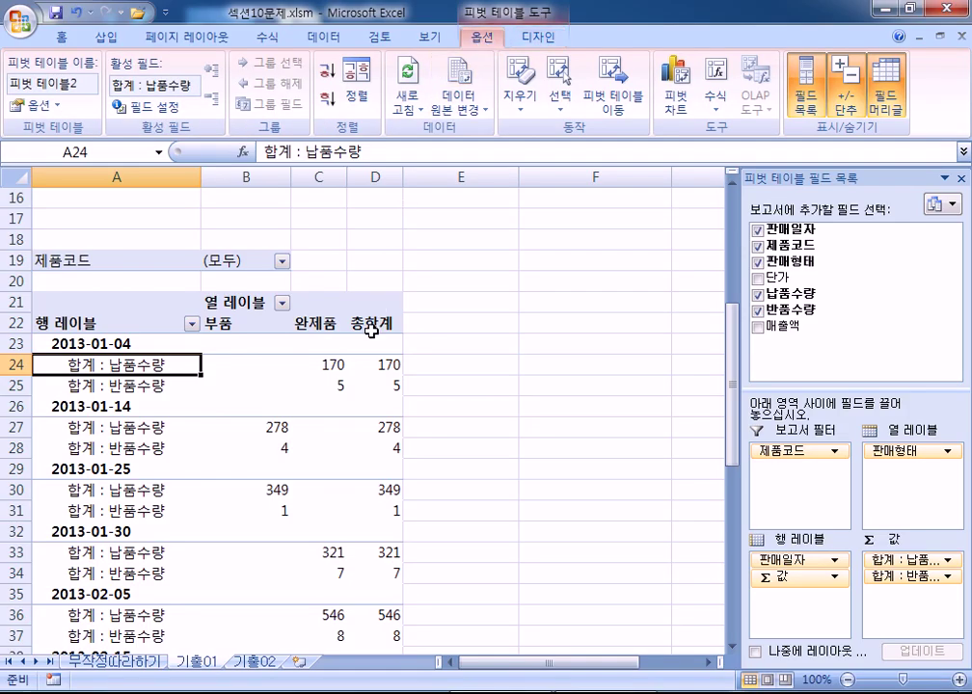
{"action": "left_click", "coordinate": [62, 37]}
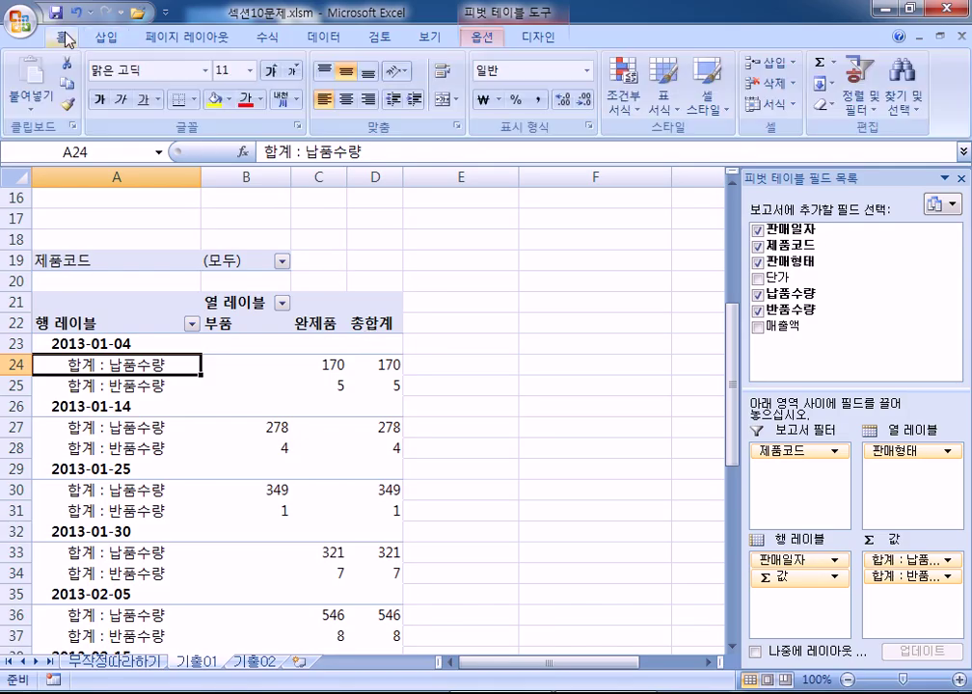
{"action": "left_click", "coordinate": [429, 38]}
{"action": "left_click", "coordinate": [386, 365]}
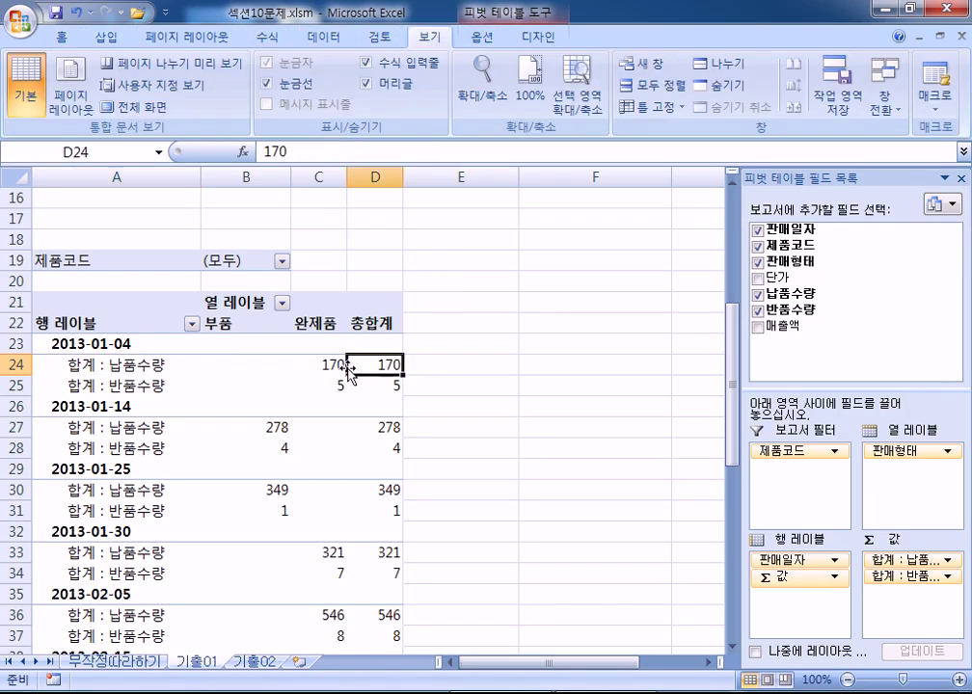
Step: Compare the outline, tabular and compact report layouts of the pivot table, settling on outline form (개요 형식으로 표시)
{"action": "left_click", "coordinate": [492, 38]}
{"action": "left_click", "coordinate": [543, 38]}
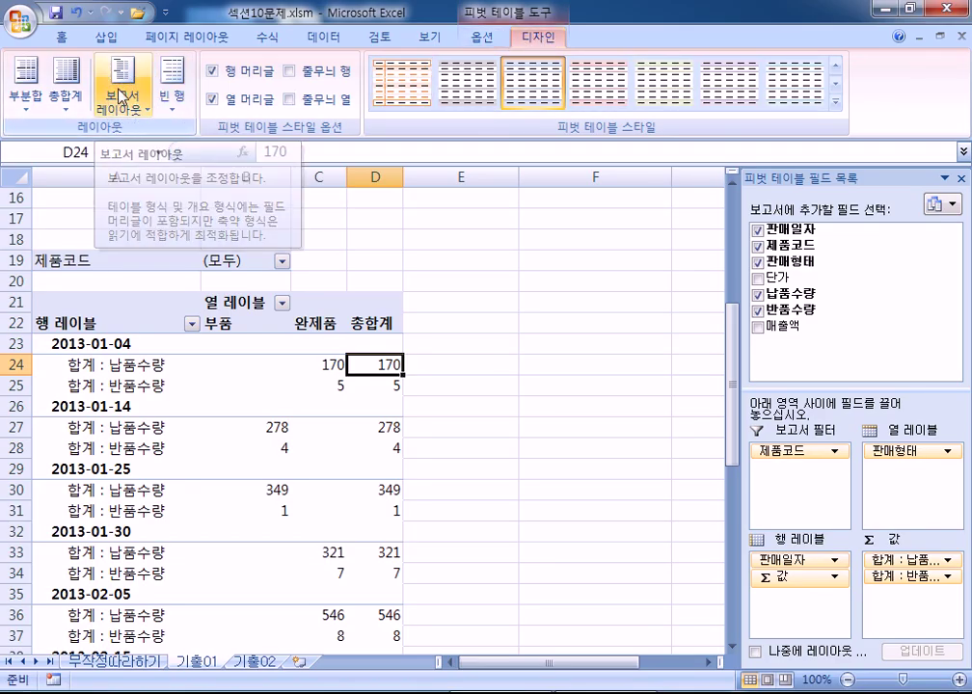
{"action": "left_click", "coordinate": [136, 113]}
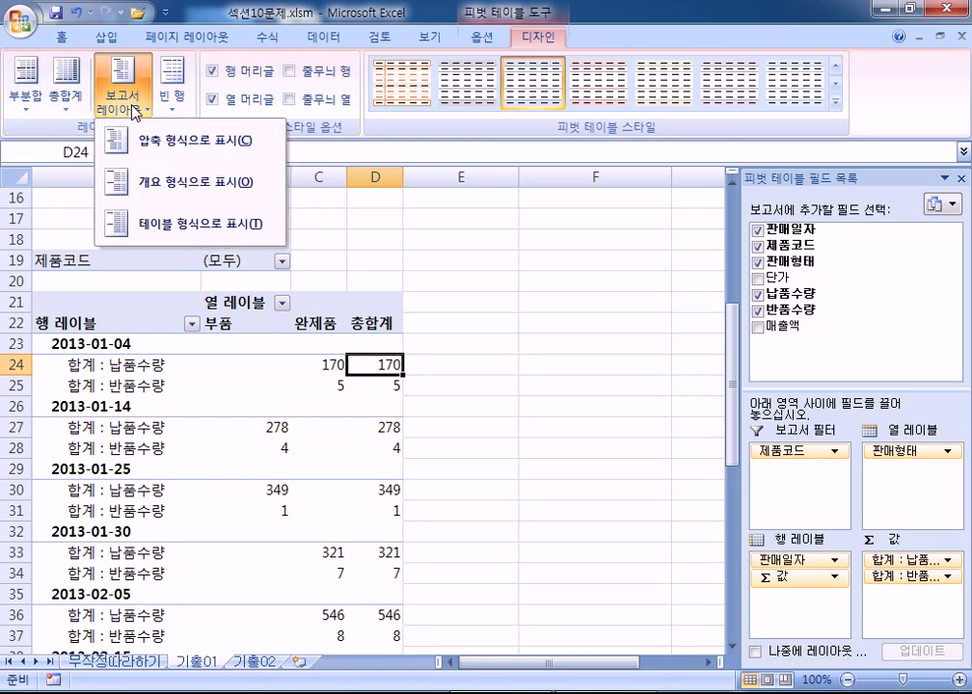
{"action": "left_click", "coordinate": [166, 190]}
{"action": "left_click", "coordinate": [131, 108]}
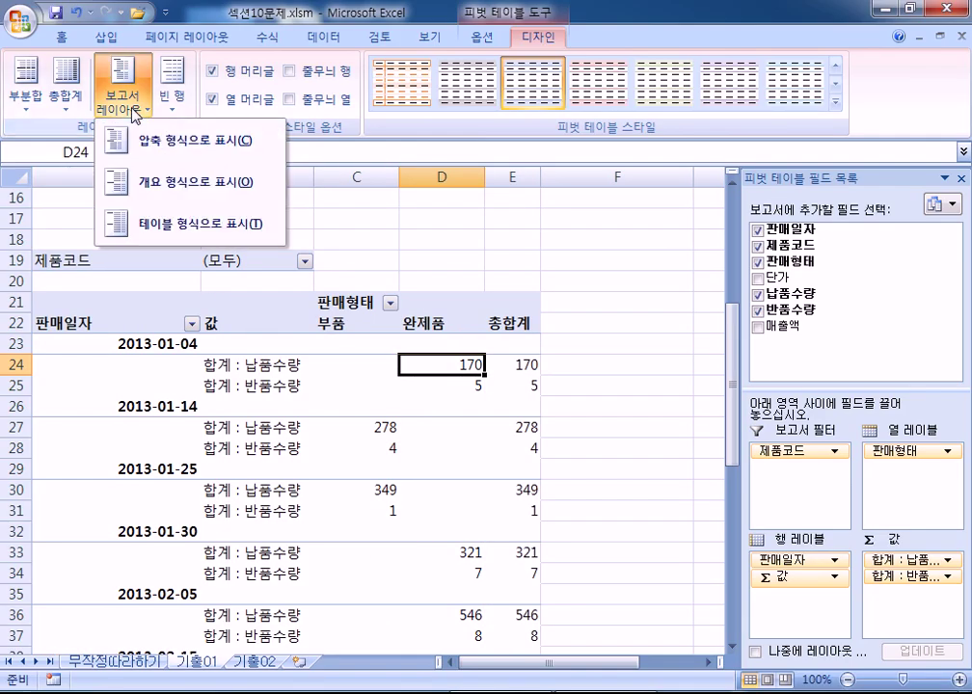
{"action": "left_click", "coordinate": [166, 228]}
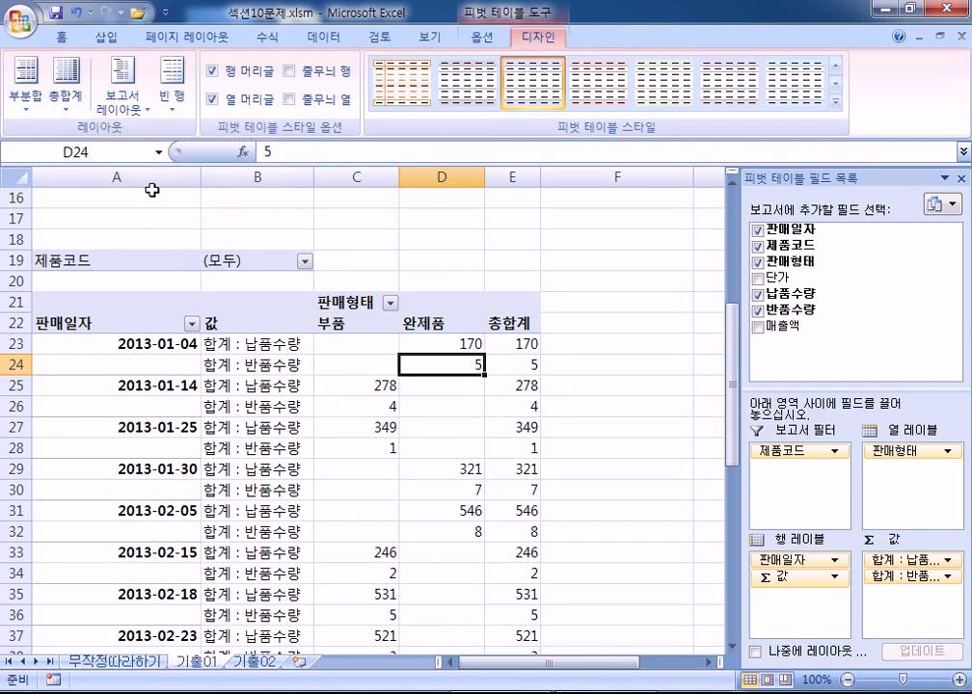
{"action": "left_click", "coordinate": [125, 104]}
{"action": "left_click", "coordinate": [125, 138]}
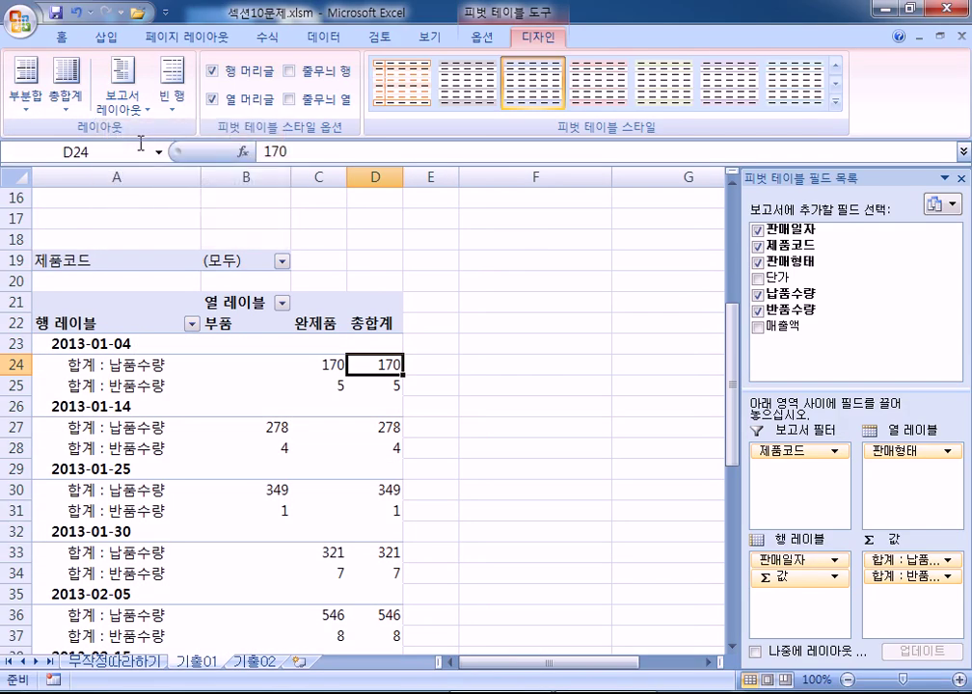
{"action": "left_click", "coordinate": [123, 104]}
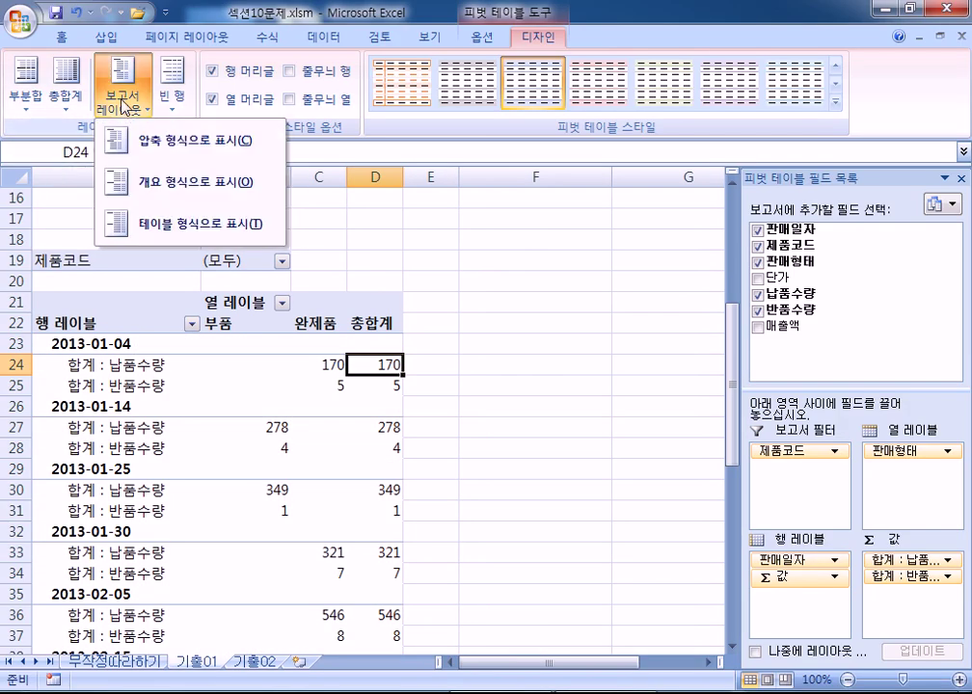
{"action": "left_click", "coordinate": [152, 188]}
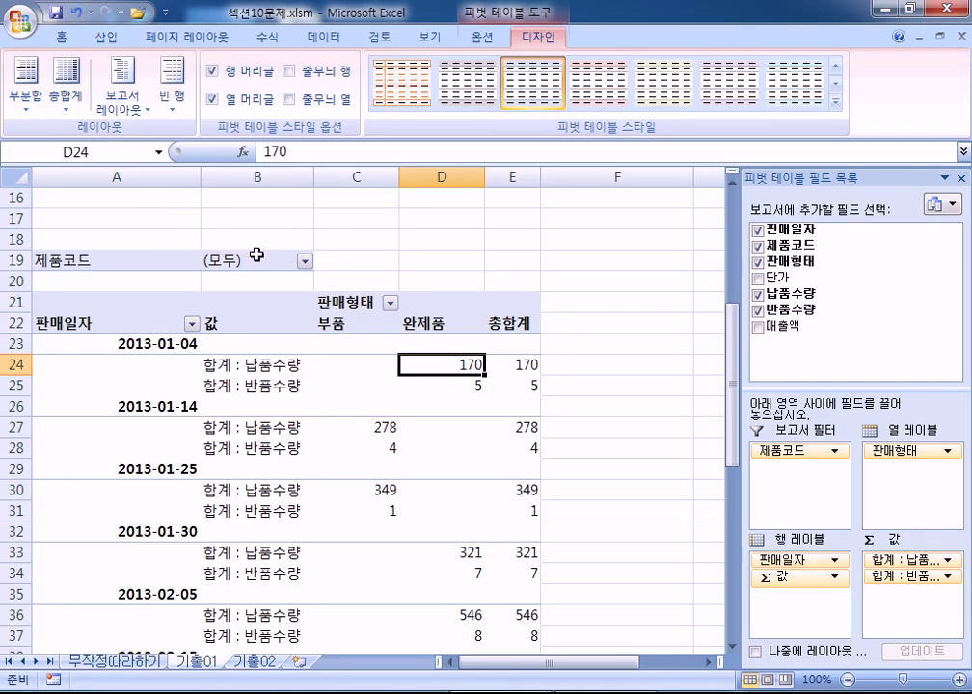
Step: Apply the comma style to the pivot table's value cells from C23 through column E
{"action": "scroll", "coordinate": [257, 259], "scroll_direction": "down", "scroll_amount": 2}
{"action": "left_click_drag", "start_coordinate": [328, 218], "coordinate": [494, 588]}
{"action": "scroll", "coordinate": [377, 322], "scroll_direction": "down", "scroll_amount": 4}
{"action": "scroll", "coordinate": [378, 321], "scroll_direction": "up", "scroll_amount": 12}
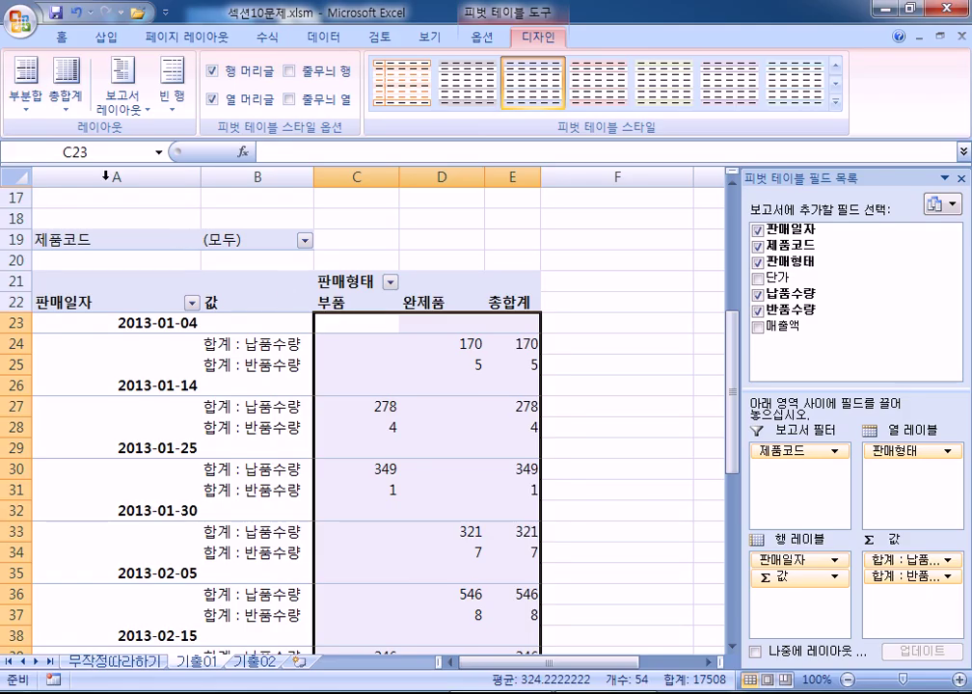
{"action": "left_click", "coordinate": [62, 36]}
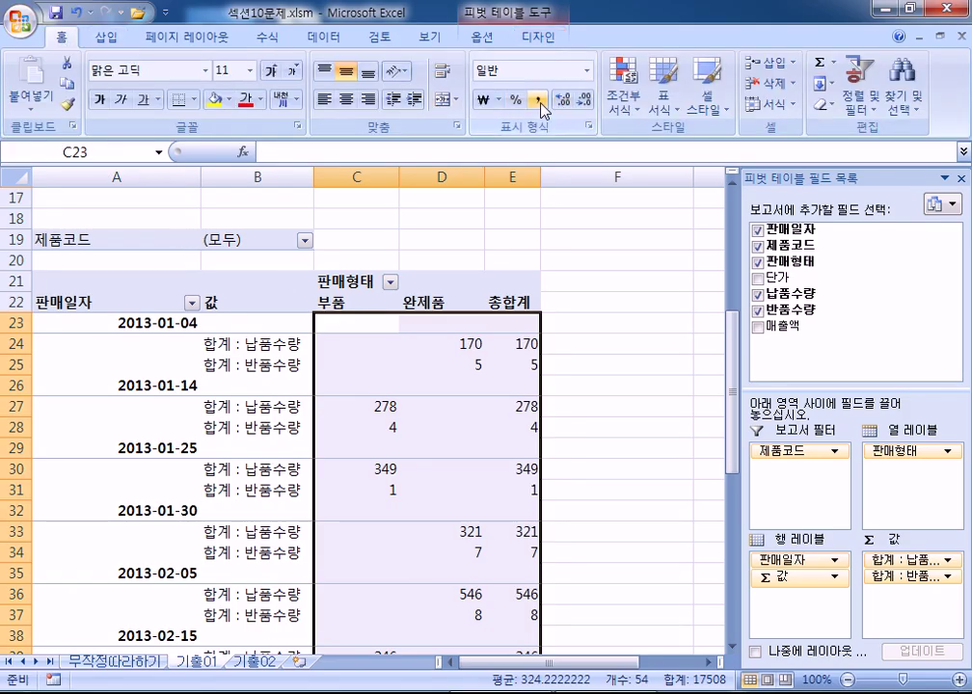
{"action": "left_click", "coordinate": [483, 100]}
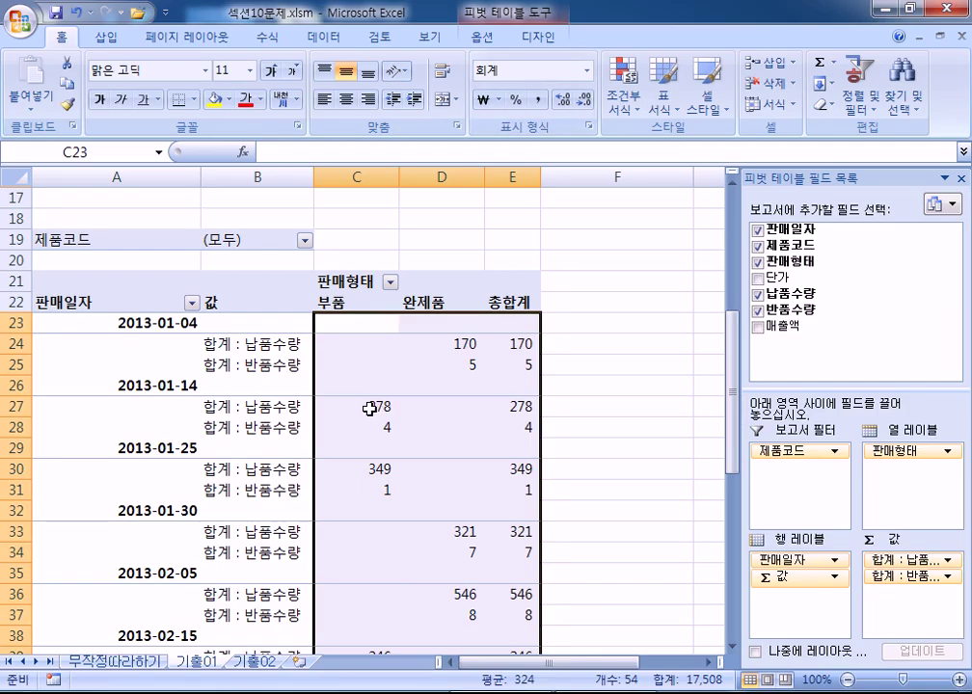
Step: Filter 판매형태 in the pivot table to exclude 부품 and keep only 완제품
{"action": "left_click", "coordinate": [372, 349]}
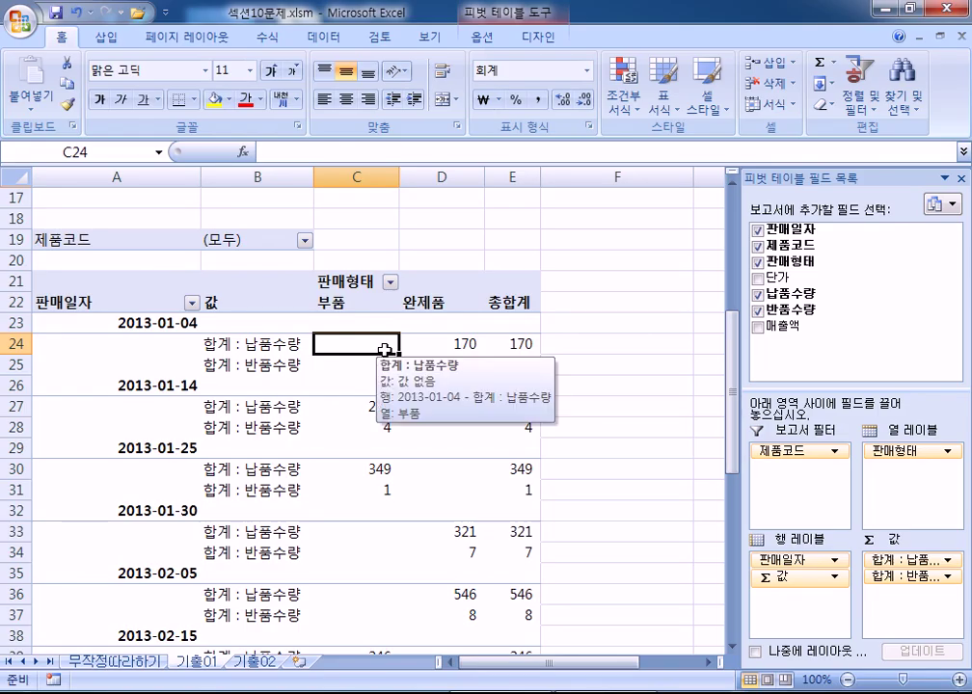
{"action": "left_click", "coordinate": [350, 304]}
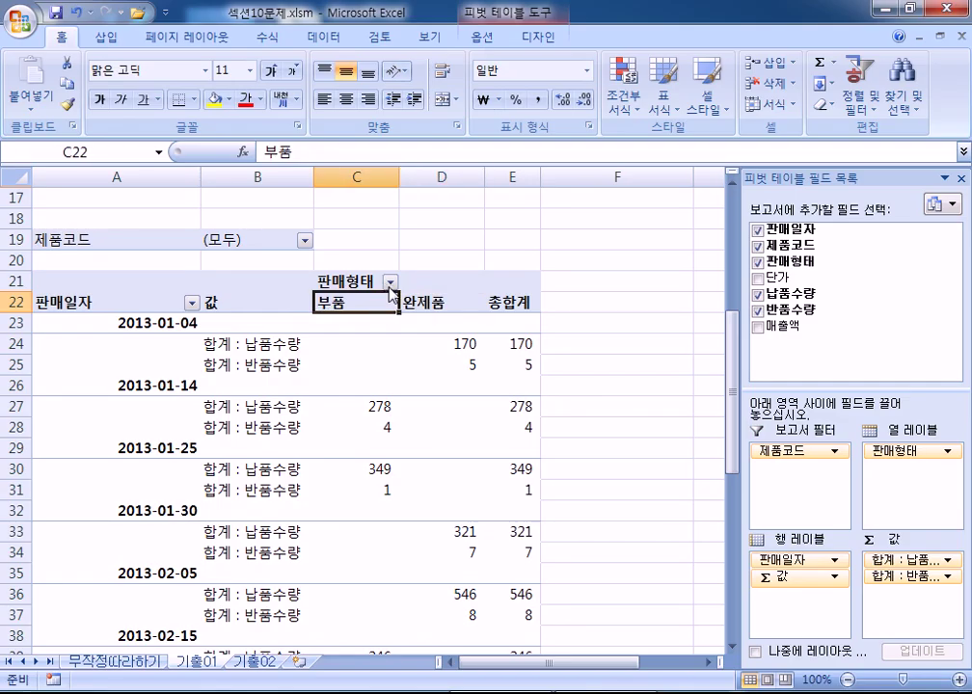
{"action": "left_click", "coordinate": [391, 282]}
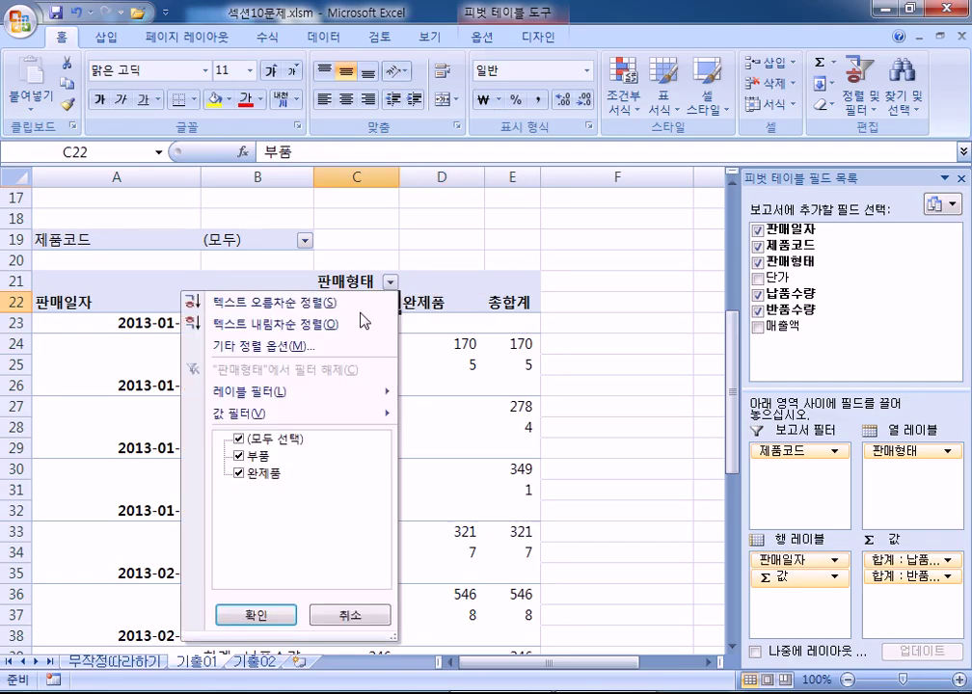
{"action": "left_click", "coordinate": [239, 459]}
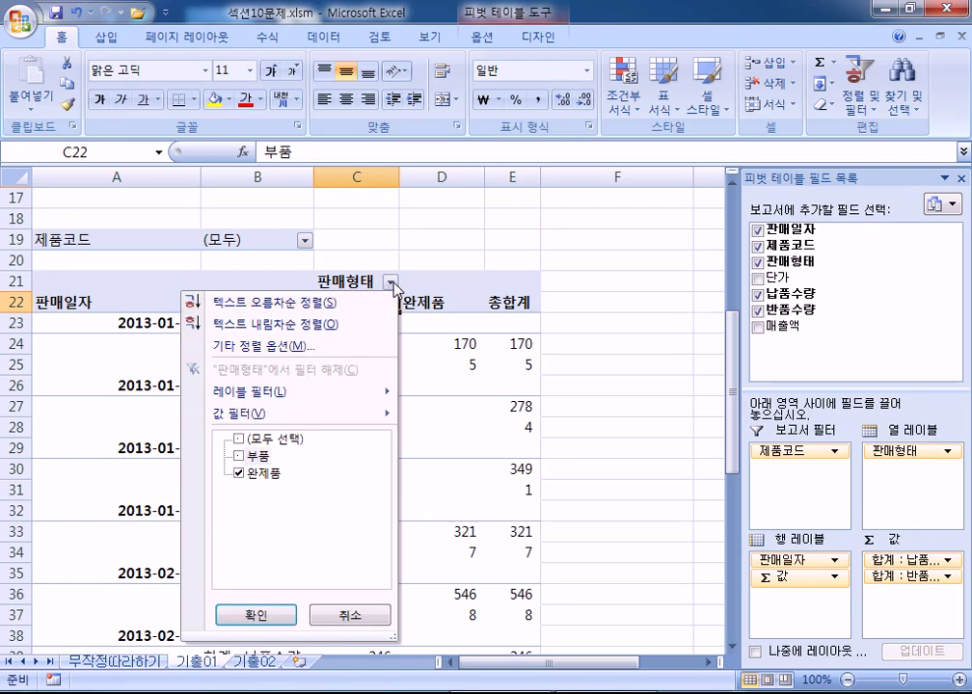
{"action": "left_click", "coordinate": [238, 457]}
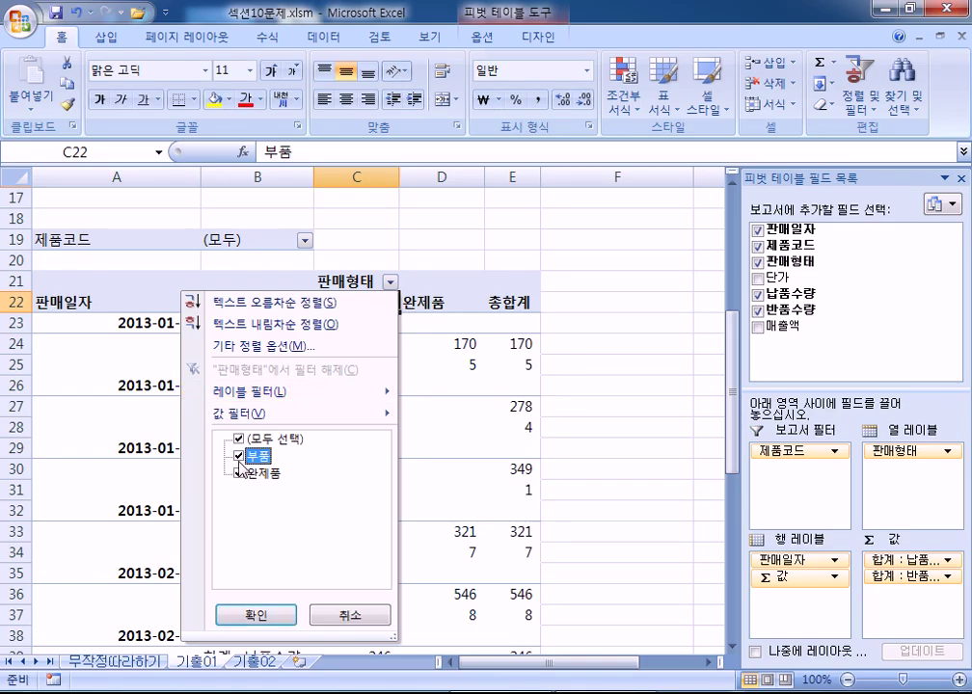
{"action": "left_click", "coordinate": [238, 457]}
{"action": "left_click", "coordinate": [256, 616]}
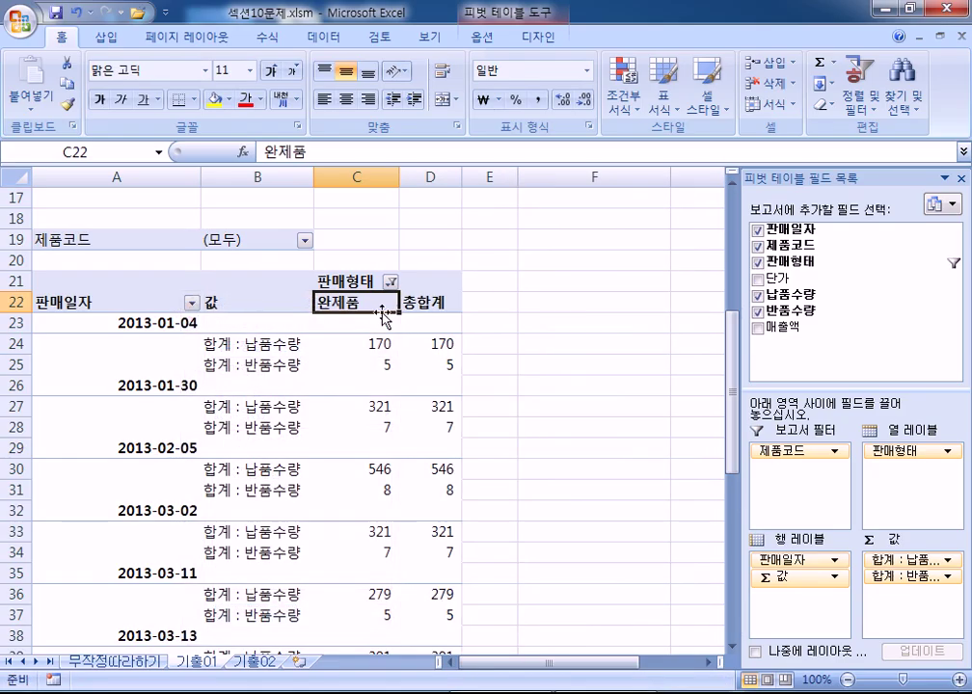
Step: Select the 2013-01-30 date among the 판매일자 rows and open its grouping settings, keeping the dialog clear of the table
{"action": "scroll", "coordinate": [370, 334], "scroll_direction": "down", "scroll_amount": 1}
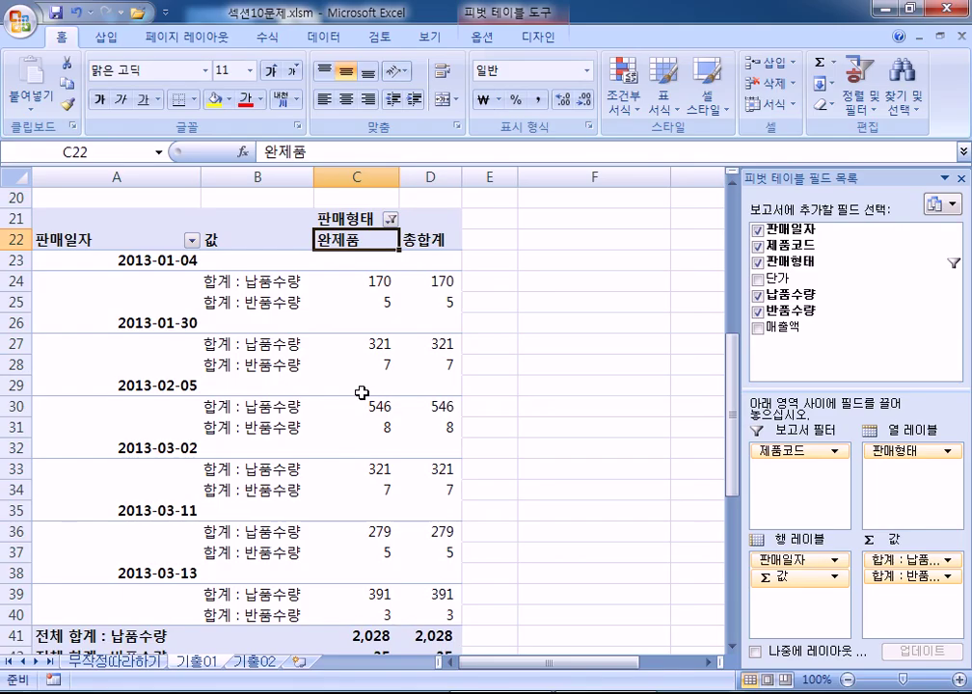
{"action": "scroll", "coordinate": [360, 386], "scroll_direction": "up", "scroll_amount": 1}
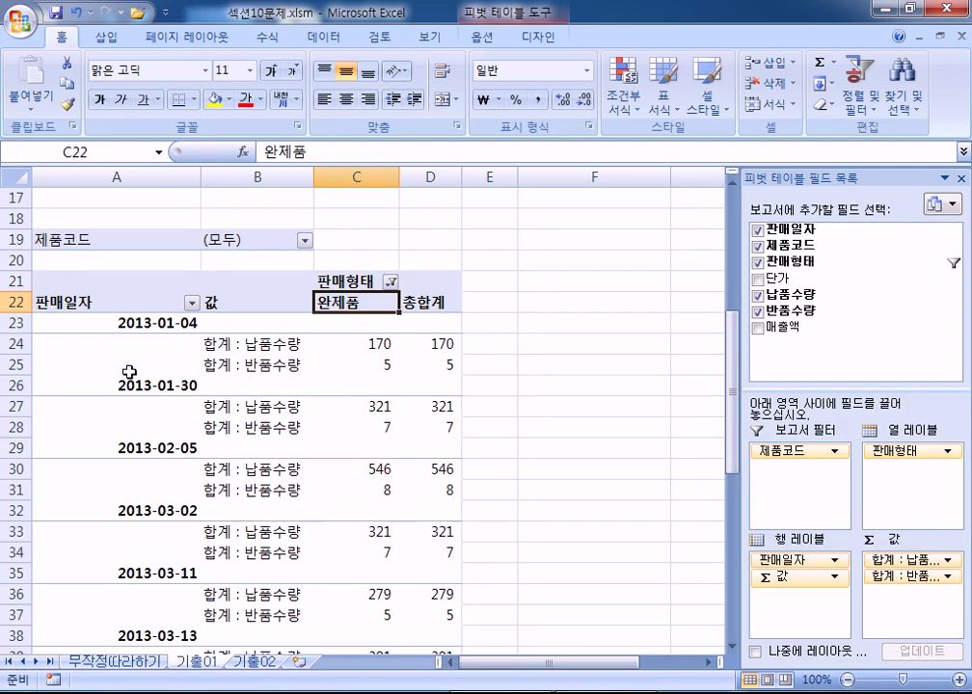
{"action": "left_click", "coordinate": [159, 385]}
{"action": "left_click", "coordinate": [130, 322]}
{"action": "left_click", "coordinate": [133, 385]}
{"action": "scroll", "coordinate": [174, 385], "scroll_direction": "down", "scroll_amount": 2}
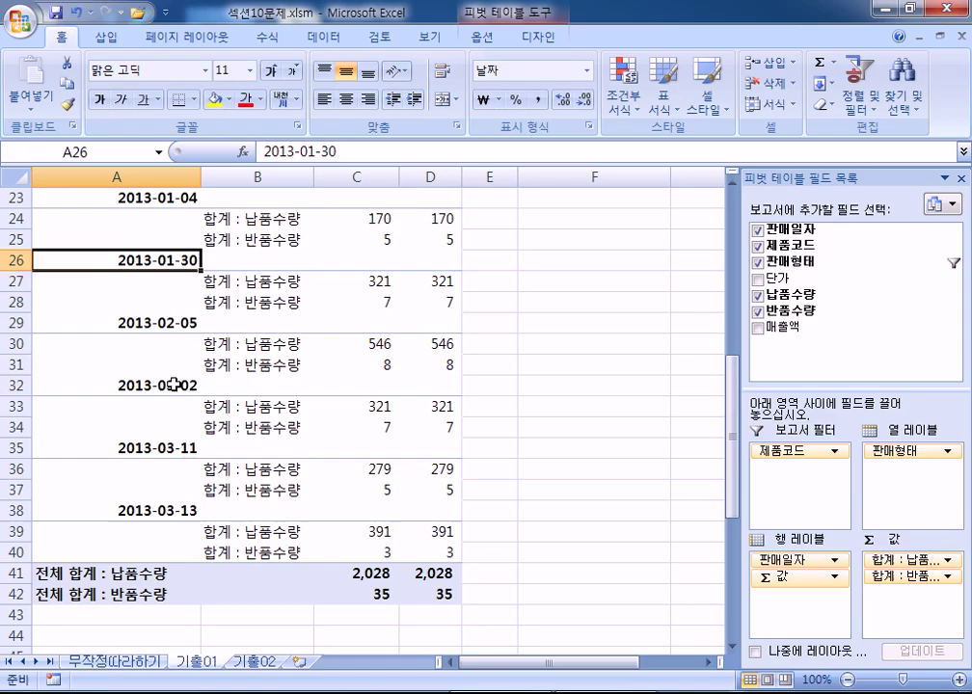
{"action": "right_click", "coordinate": [183, 261]}
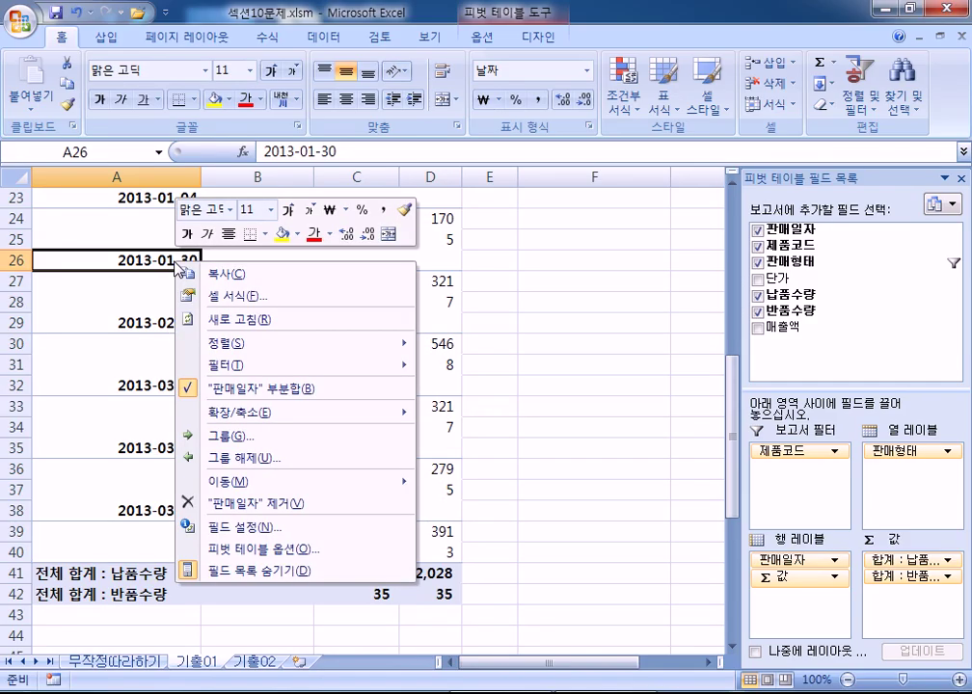
{"action": "left_click", "coordinate": [231, 440]}
{"action": "left_click_drag", "start_coordinate": [193, 298], "coordinate": [478, 90]}
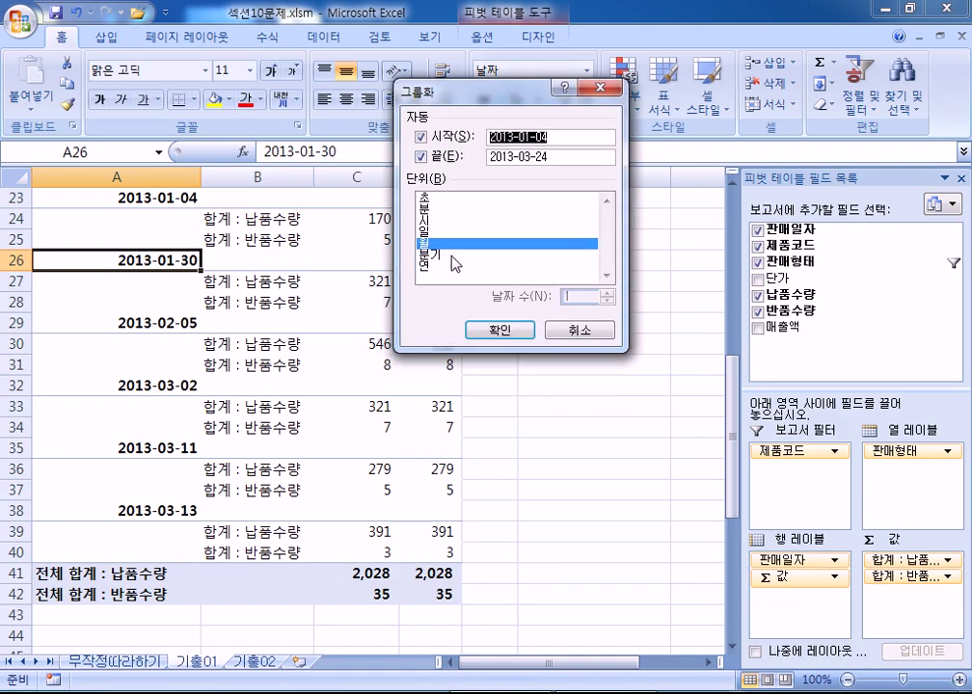
Step: Group the 판매일자 dates by month (월) only, trying the day (일) and year (연) units before confirming
{"action": "left_click", "coordinate": [433, 247]}
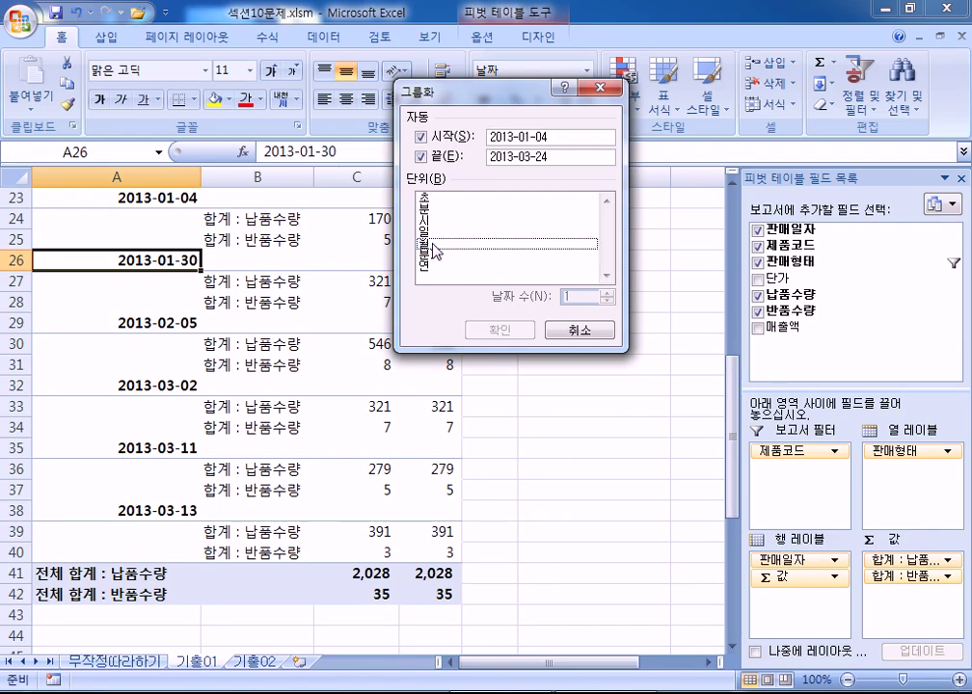
{"action": "left_click", "coordinate": [432, 247]}
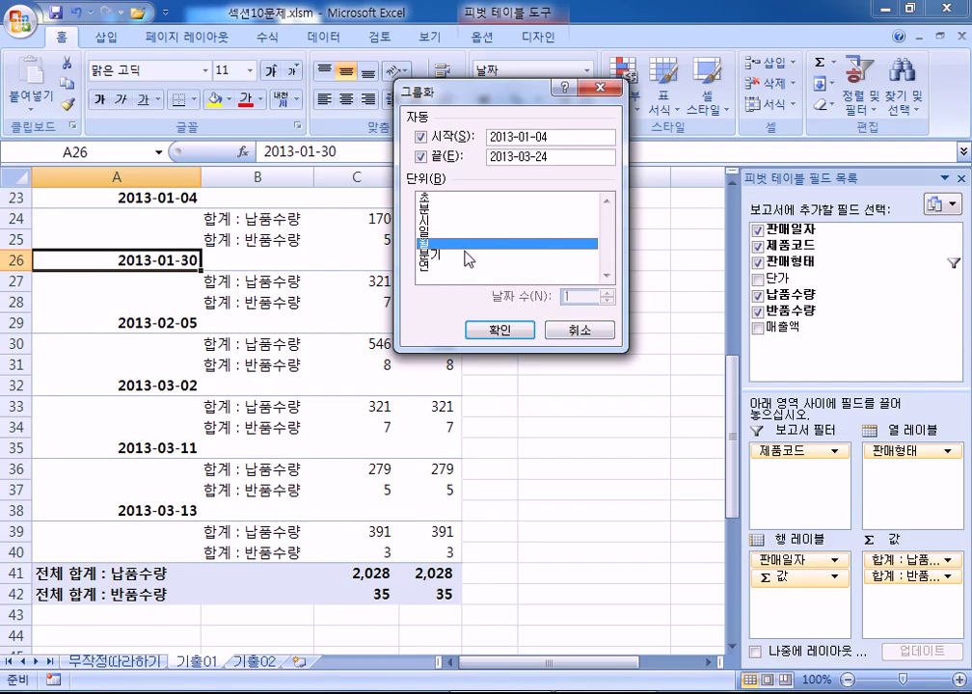
{"action": "left_click", "coordinate": [435, 233]}
{"action": "left_click", "coordinate": [435, 234]}
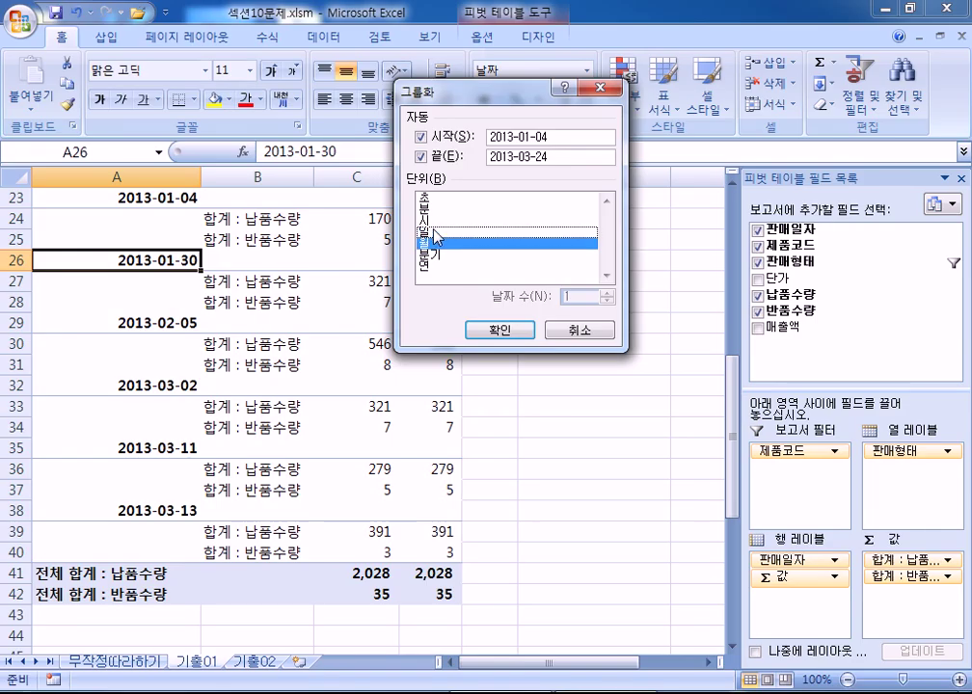
{"action": "left_click", "coordinate": [428, 266]}
{"action": "left_click", "coordinate": [431, 268]}
{"action": "left_click", "coordinate": [436, 245]}
{"action": "left_click", "coordinate": [436, 245]}
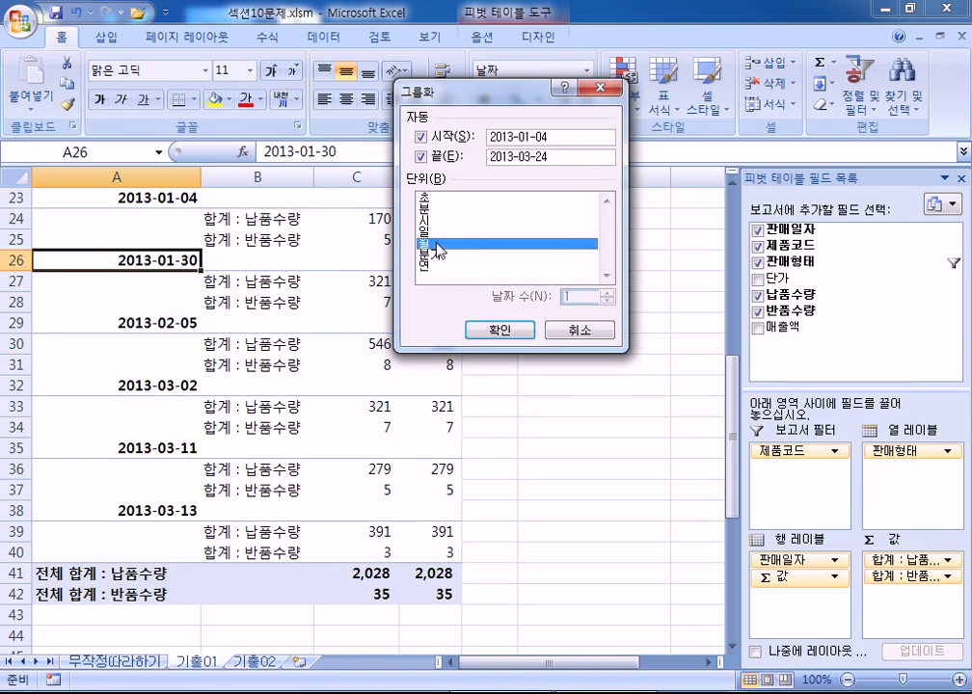
{"action": "left_click", "coordinate": [492, 331]}
{"action": "scroll", "coordinate": [108, 289], "scroll_direction": "up", "scroll_amount": 1}
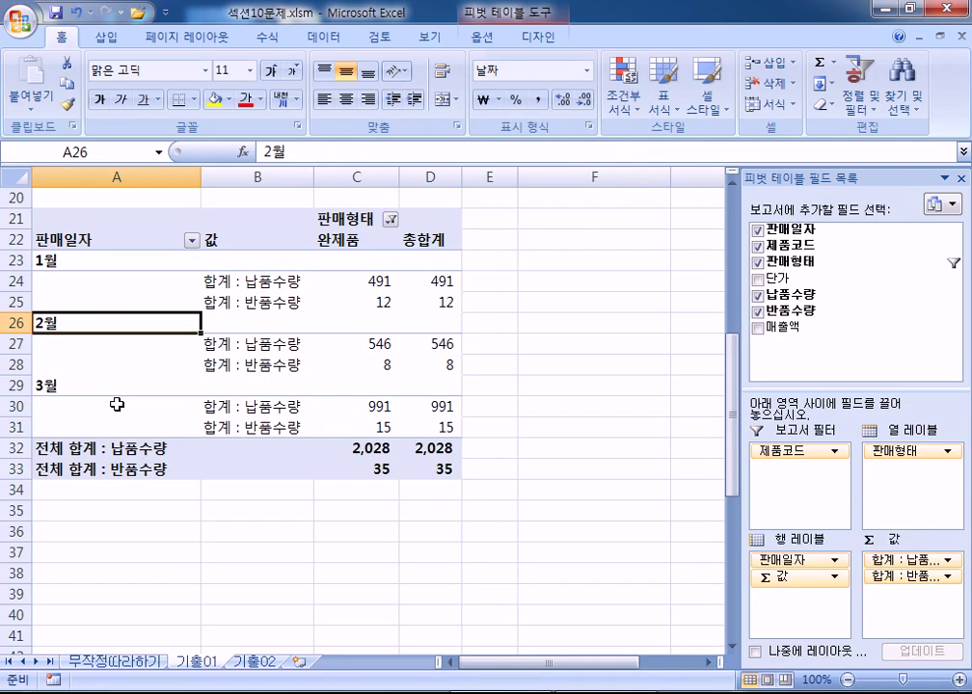
{"action": "mouse_move", "coordinate": [426, 407]}
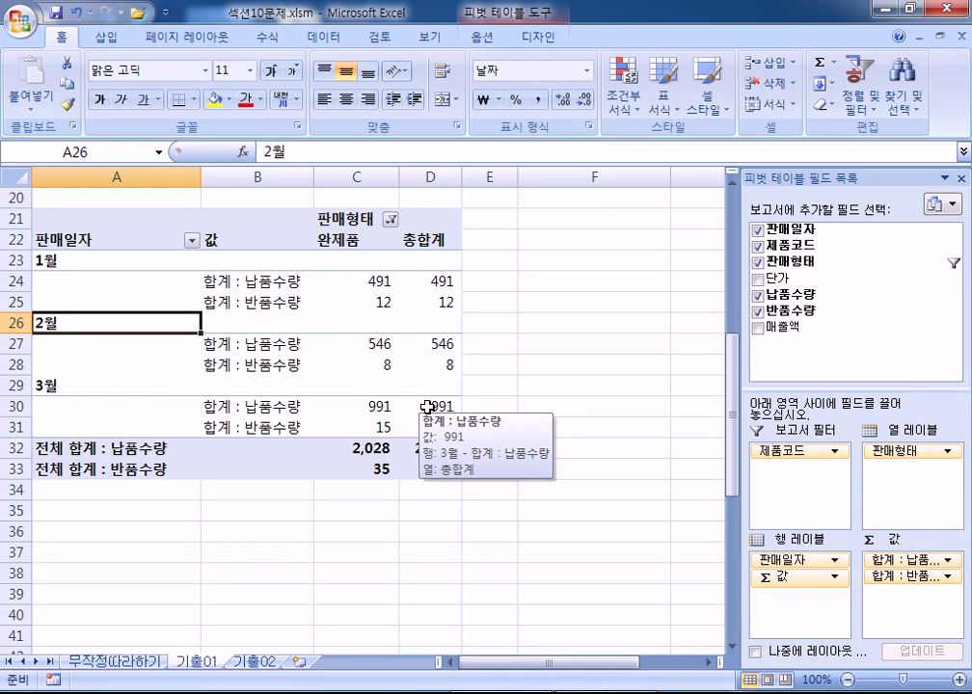
{"action": "scroll", "coordinate": [426, 407], "scroll_direction": "up", "scroll_amount": 1}
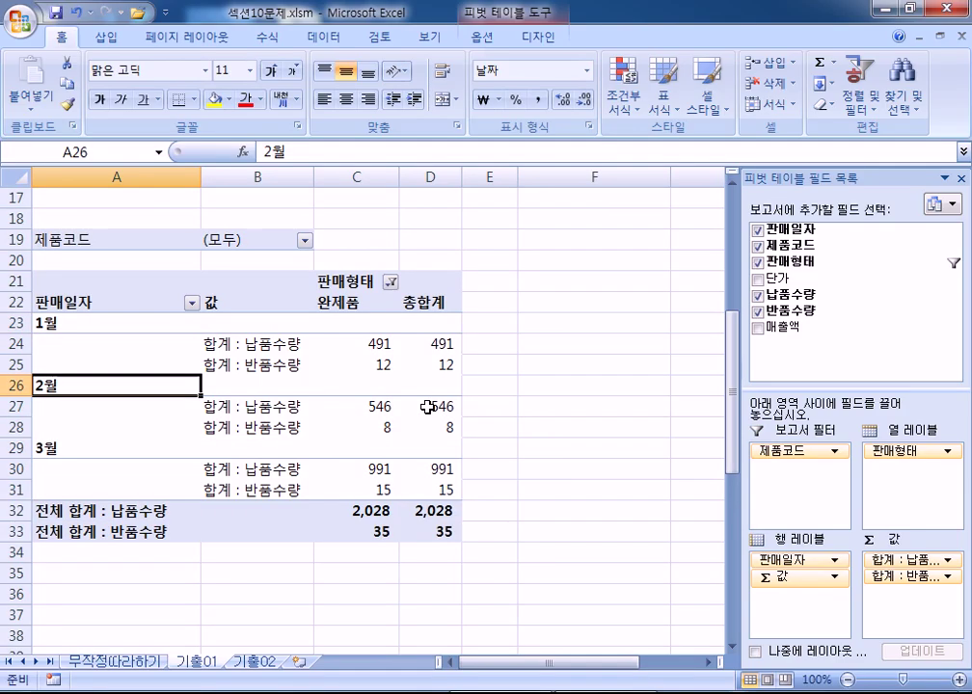
Step: Compare the source sales records in rows 4 to 15 with the monthly 납품수량 and 반품수량 sums in the pivot table
{"action": "scroll", "coordinate": [427, 407], "scroll_direction": "up", "scroll_amount": 5}
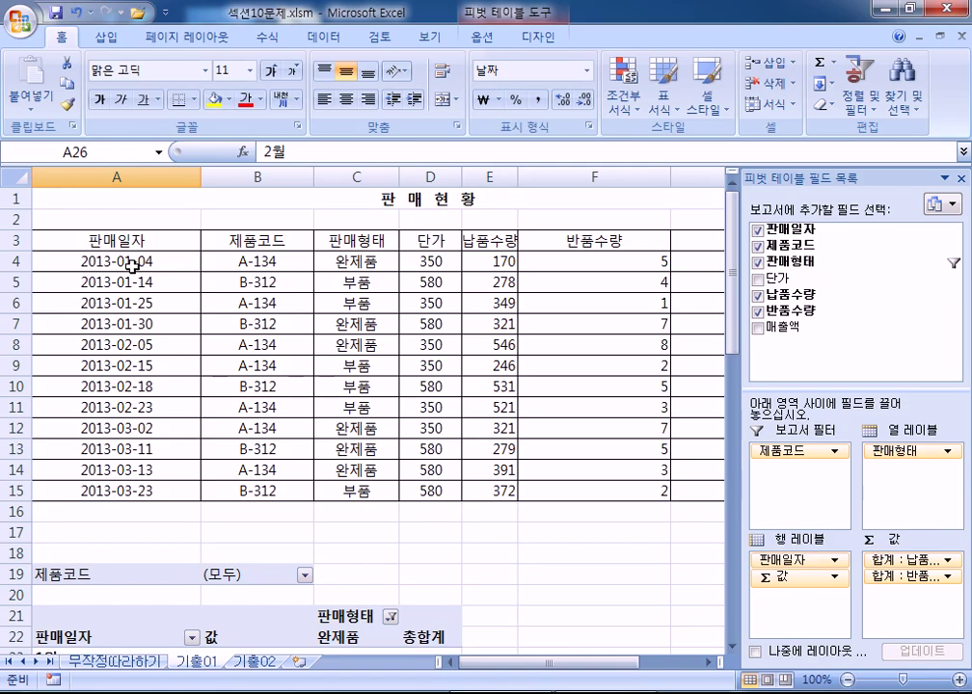
{"action": "scroll", "coordinate": [132, 266], "scroll_direction": "down", "scroll_amount": 2}
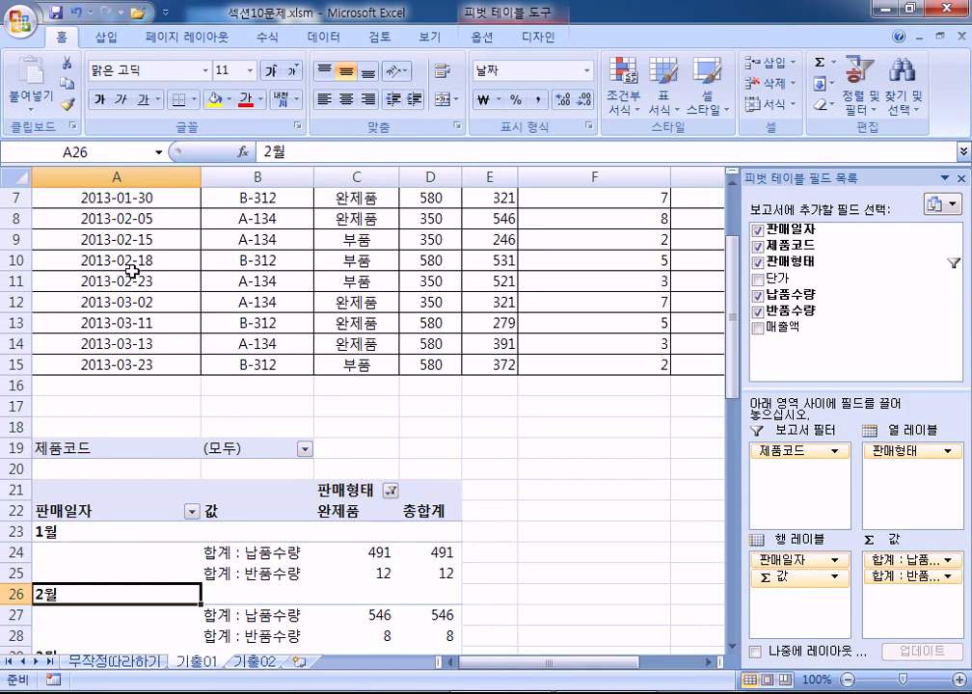
{"action": "scroll", "coordinate": [357, 569], "scroll_direction": "up", "scroll_amount": 2}
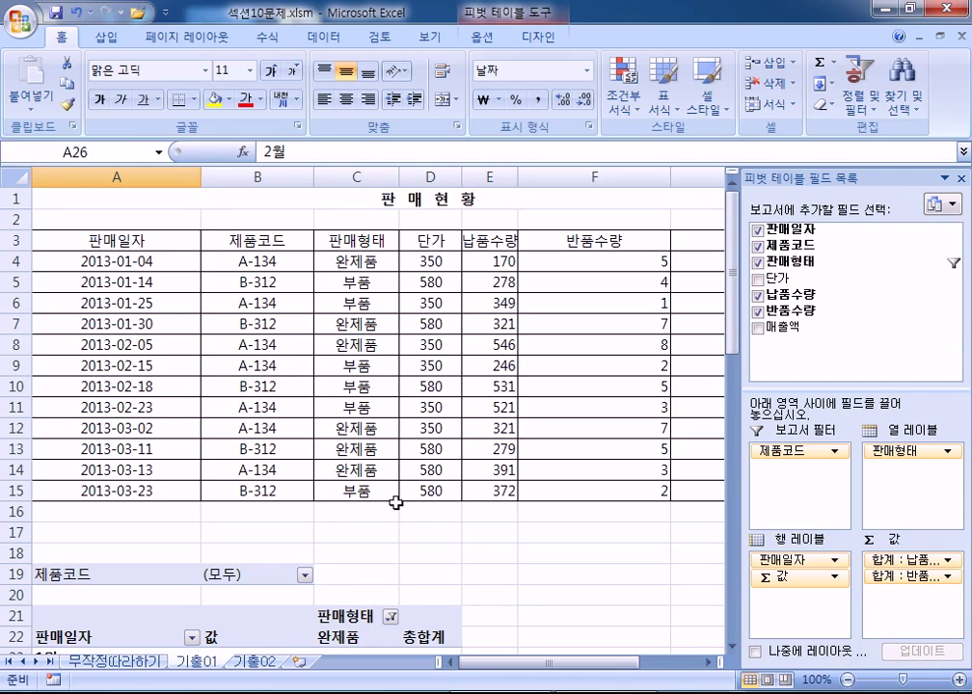
{"action": "scroll", "coordinate": [258, 401], "scroll_direction": "down", "scroll_amount": 4}
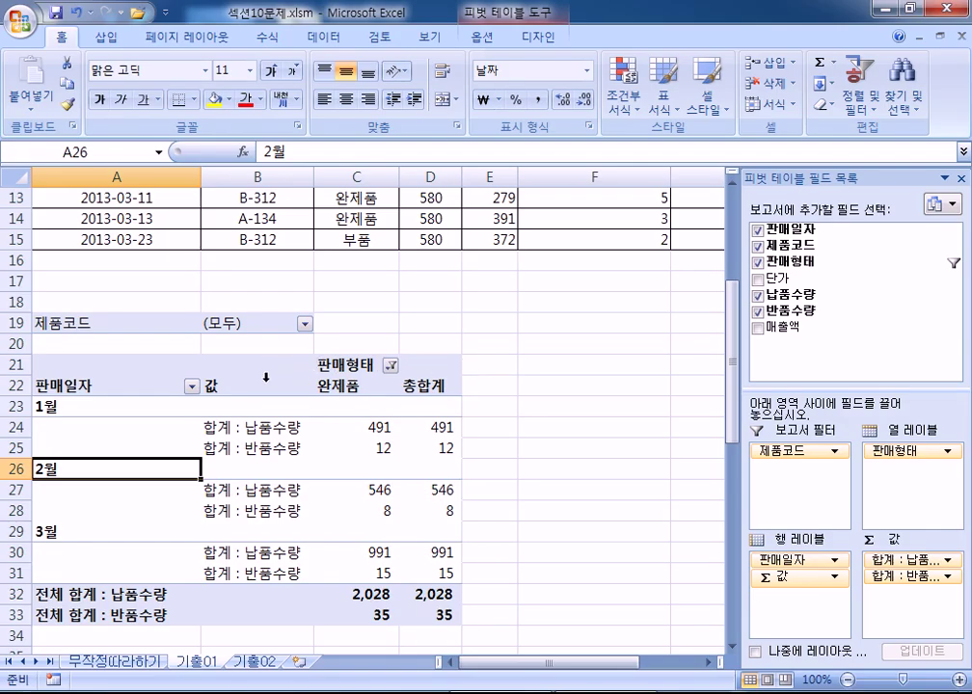
{"action": "scroll", "coordinate": [290, 357], "scroll_direction": "up", "scroll_amount": 4}
{"action": "scroll", "coordinate": [440, 280], "scroll_direction": "down", "scroll_amount": 2}
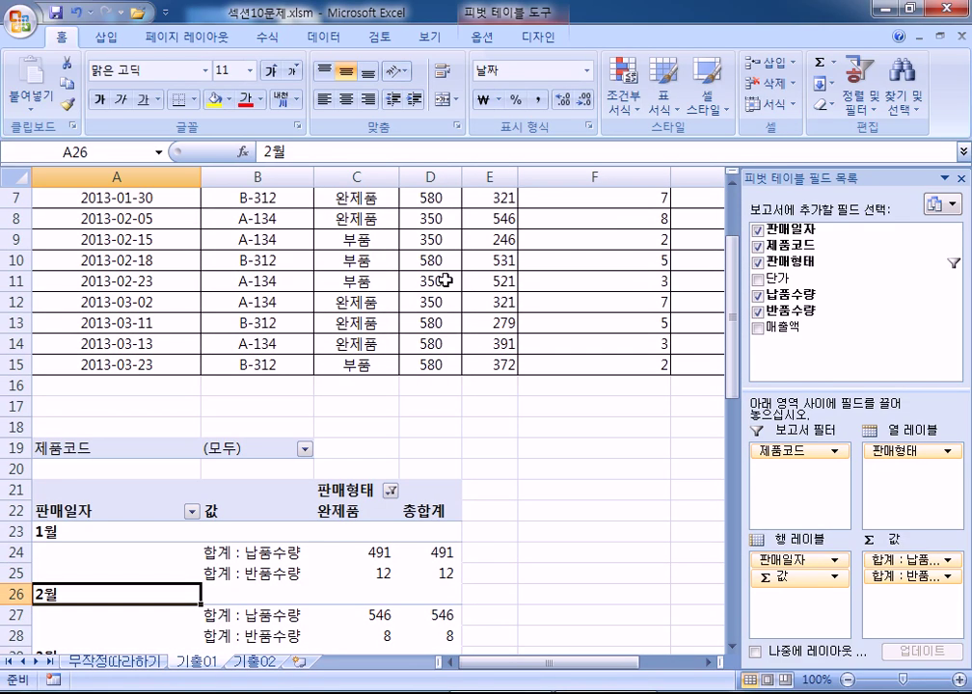
{"action": "scroll", "coordinate": [445, 278], "scroll_direction": "up", "scroll_amount": 2}
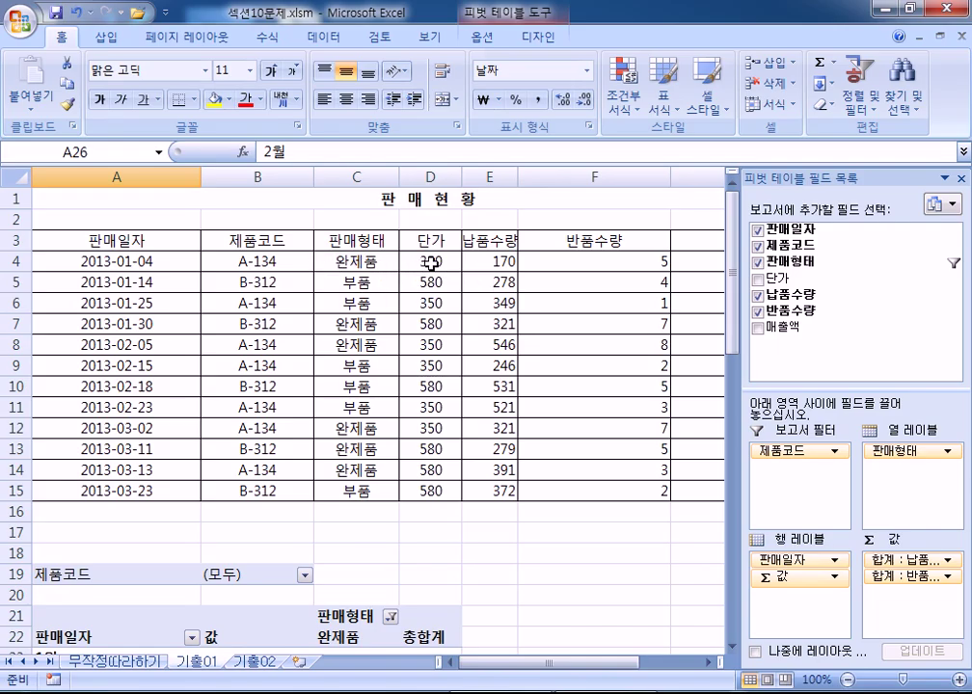
{"action": "left_click", "coordinate": [481, 262]}
{"action": "scroll", "coordinate": [410, 286], "scroll_direction": "down", "scroll_amount": 3}
{"action": "scroll", "coordinate": [404, 287], "scroll_direction": "up", "scroll_amount": 3}
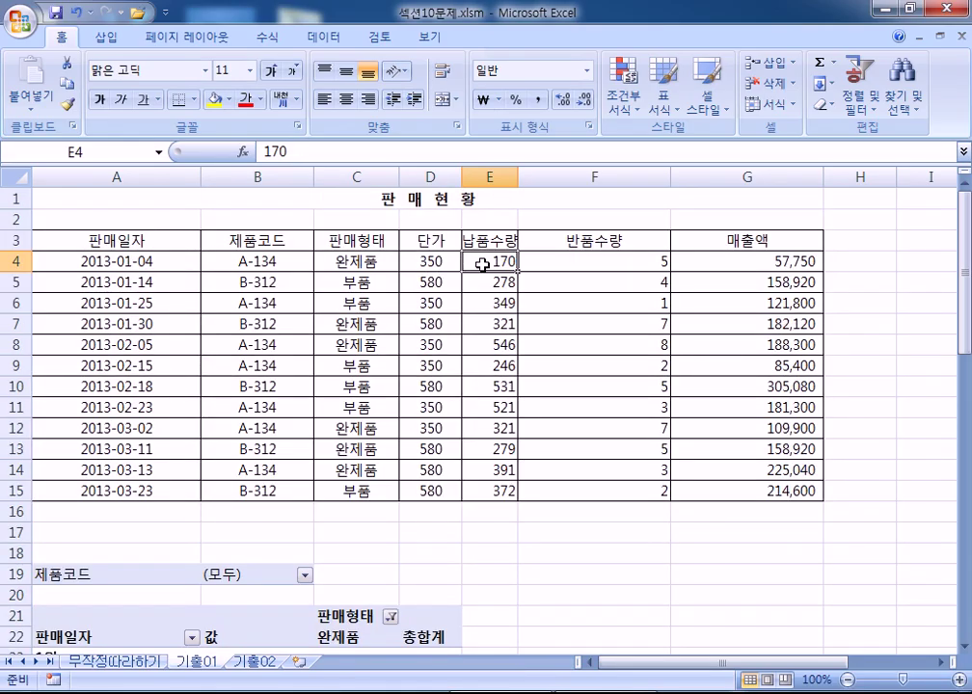
{"action": "left_click", "coordinate": [369, 263]}
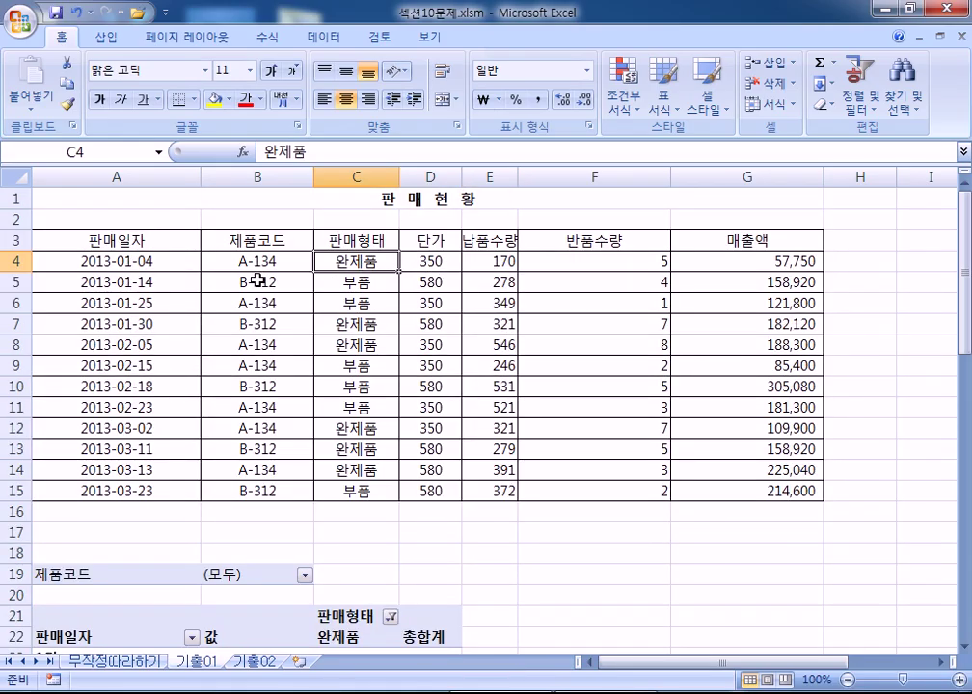
{"action": "left_click", "coordinate": [418, 262]}
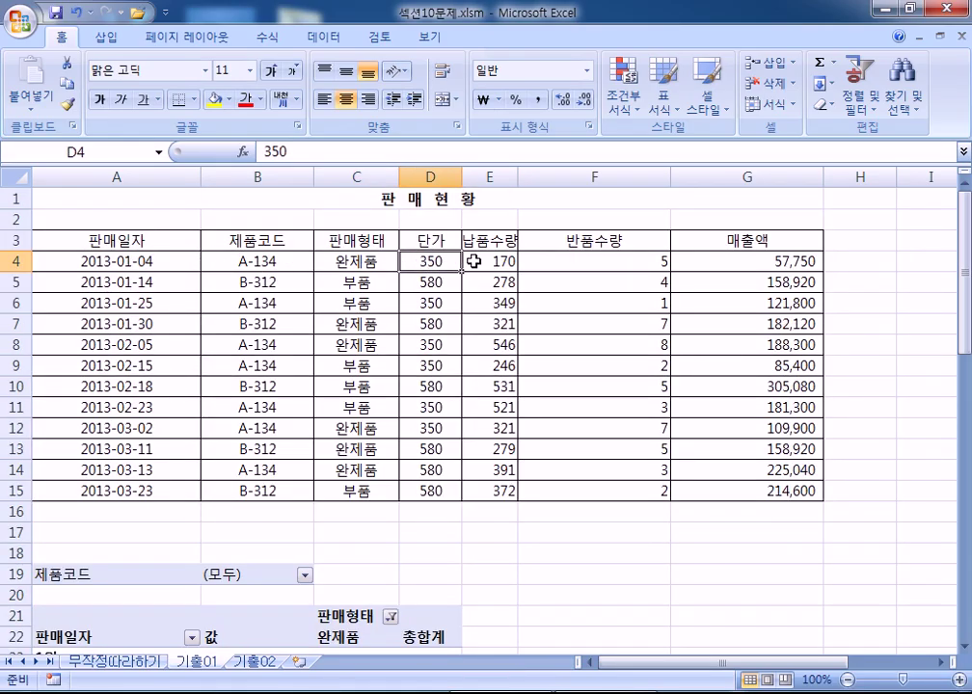
{"action": "left_click", "coordinate": [481, 261]}
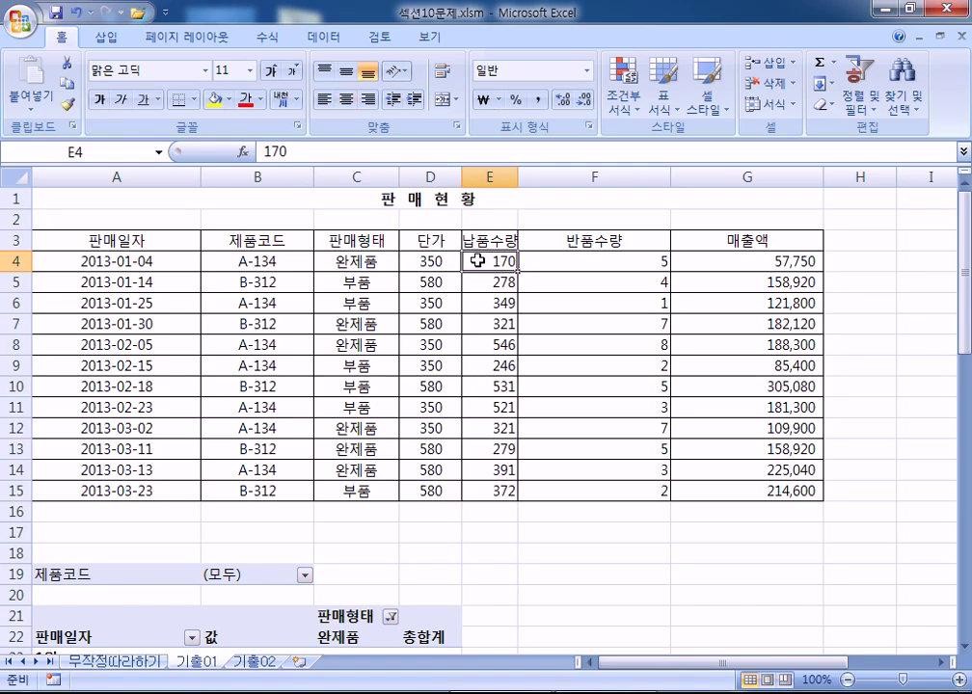
Step: Set the 2013-01-04 record's 단가 in D4 to 35000 and its 납품수량 in E4 to 17000
{"action": "left_click", "coordinate": [425, 259]}
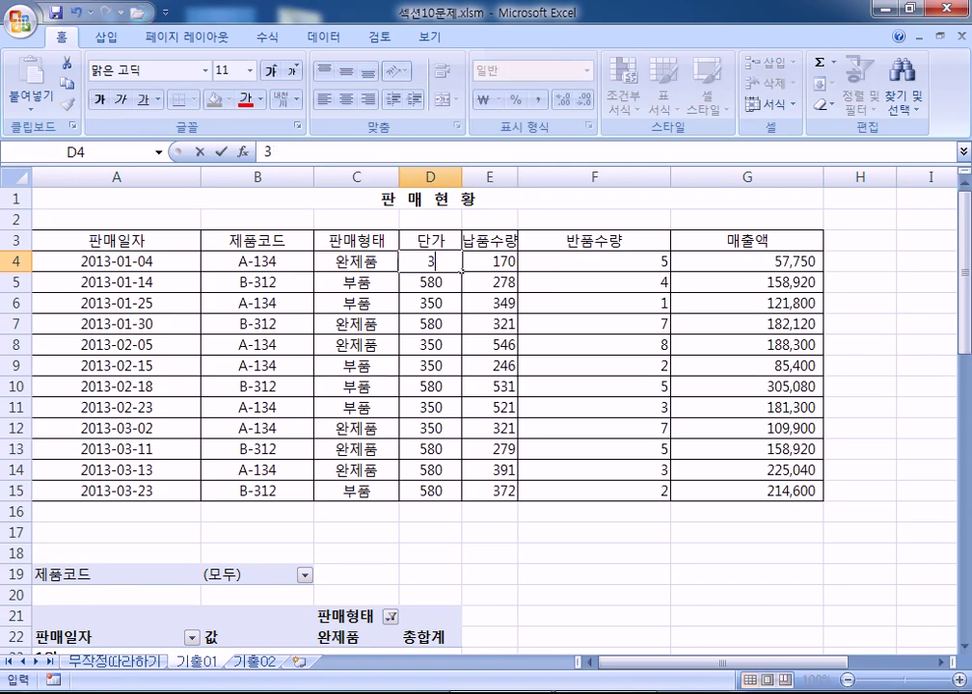
{"action": "type", "text": "35000"}
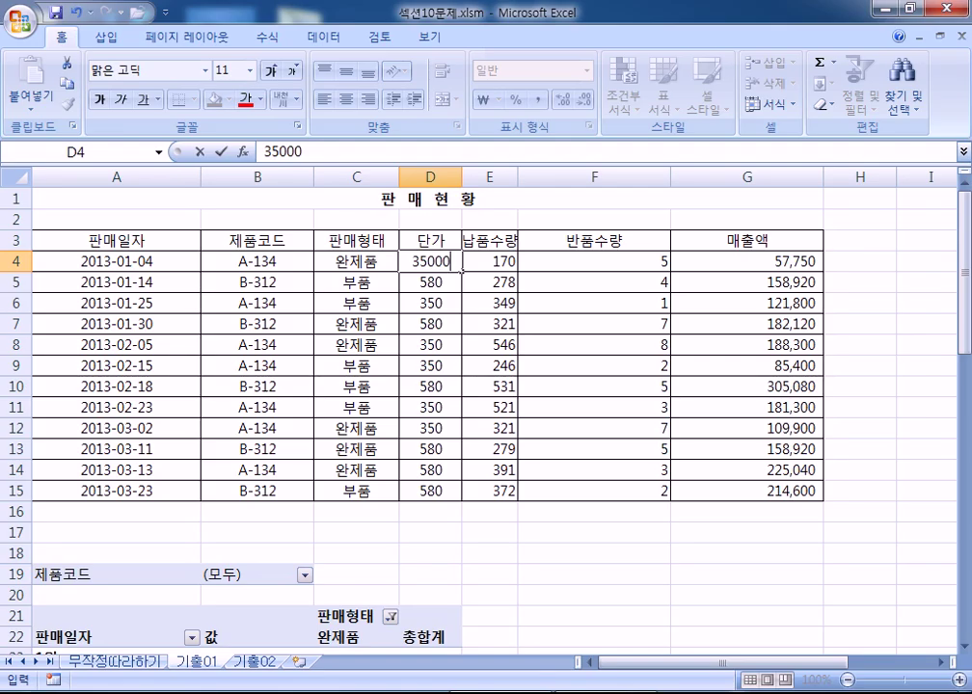
{"action": "key", "text": "Tab"}
{"action": "type", "text": "17000"}
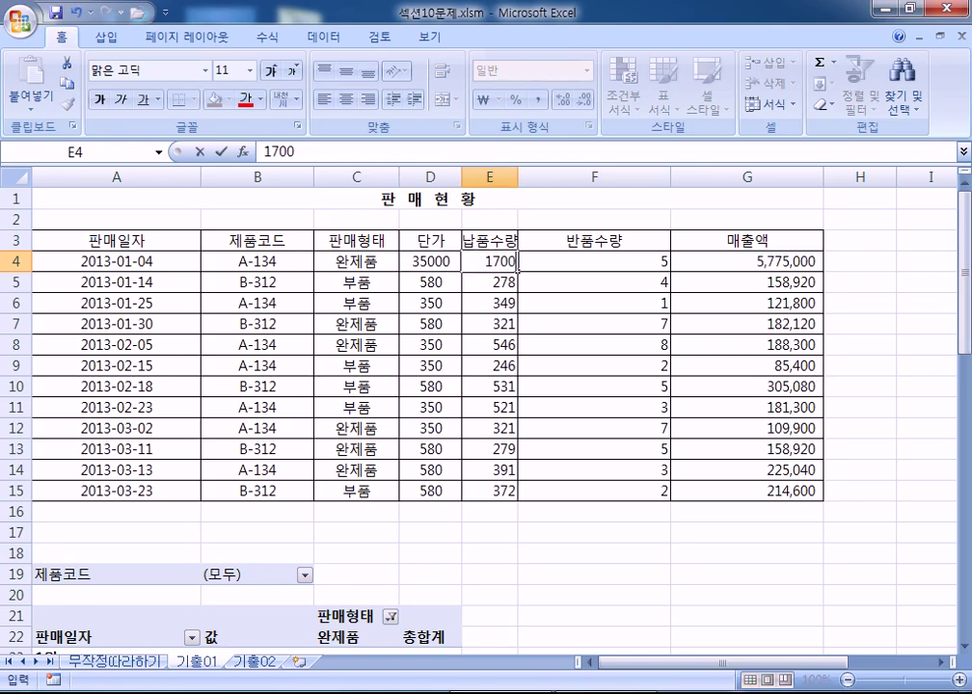
{"action": "key", "text": "Return"}
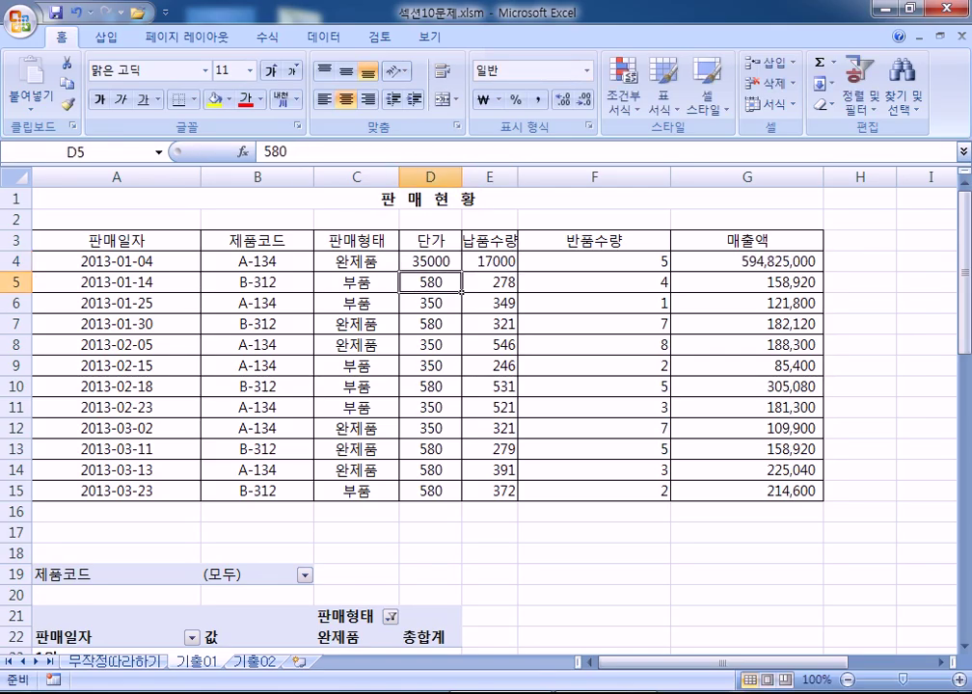
Step: Check whether the pivot table's 납품수량 sums reflect the edited 2013-01-04 source record
{"action": "scroll", "coordinate": [415, 477], "scroll_direction": "down", "scroll_amount": 4}
{"action": "left_click", "coordinate": [289, 476]}
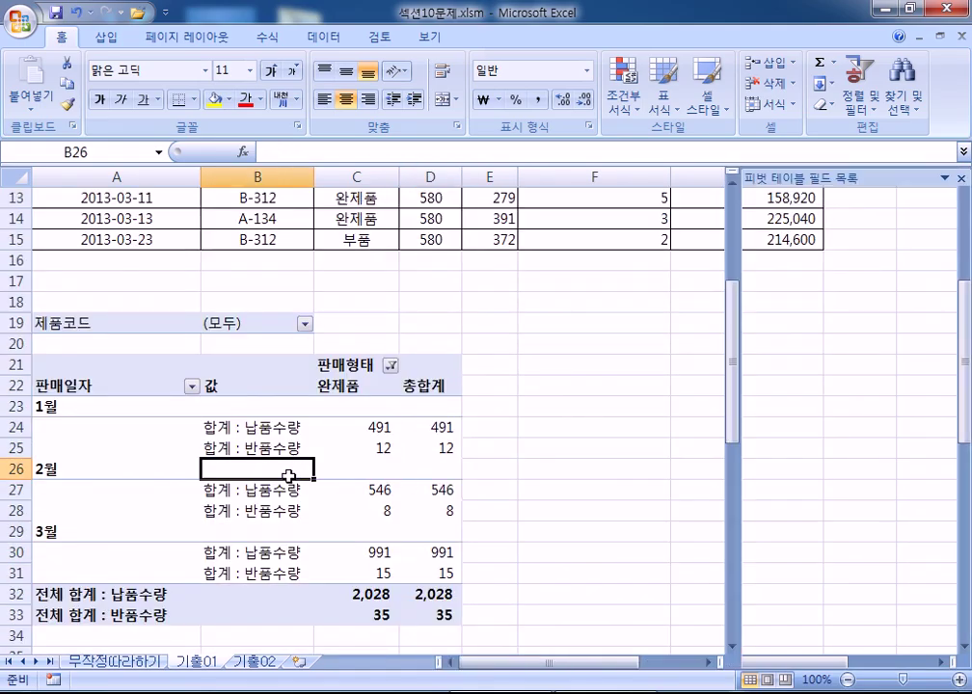
{"action": "scroll", "coordinate": [389, 546], "scroll_direction": "down", "scroll_amount": 3}
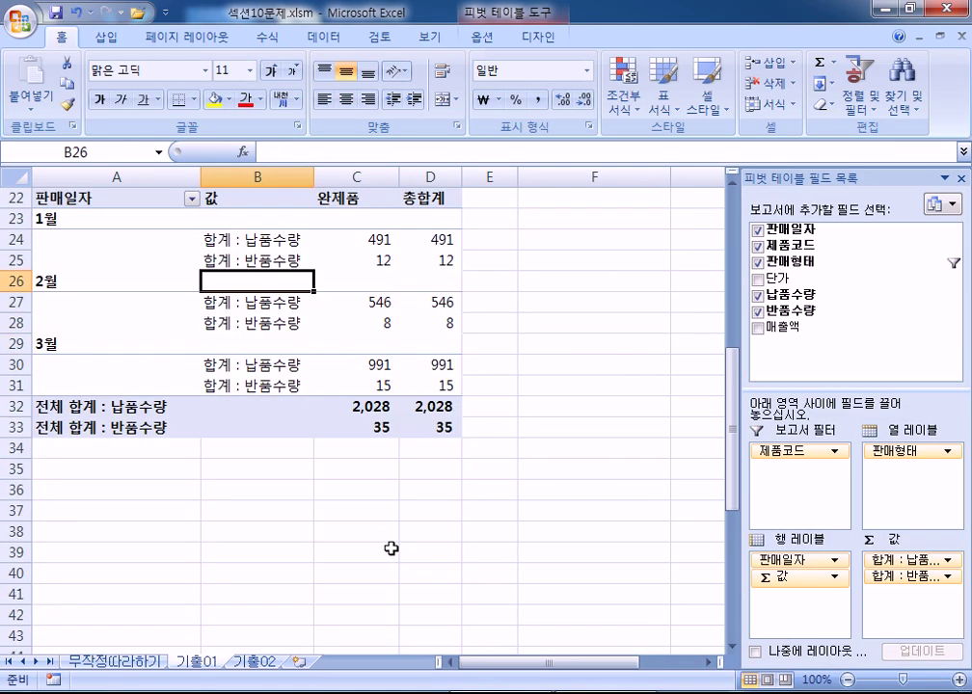
{"action": "scroll", "coordinate": [391, 547], "scroll_direction": "up", "scroll_amount": 7}
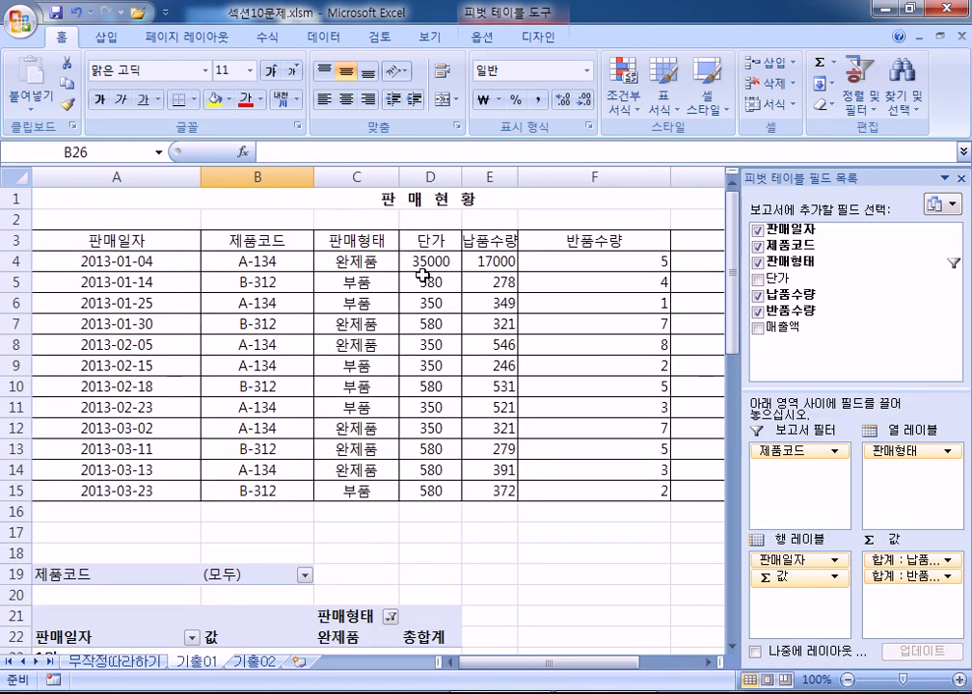
{"action": "left_click", "coordinate": [428, 259]}
{"action": "scroll", "coordinate": [386, 328], "scroll_direction": "down", "scroll_amount": 8}
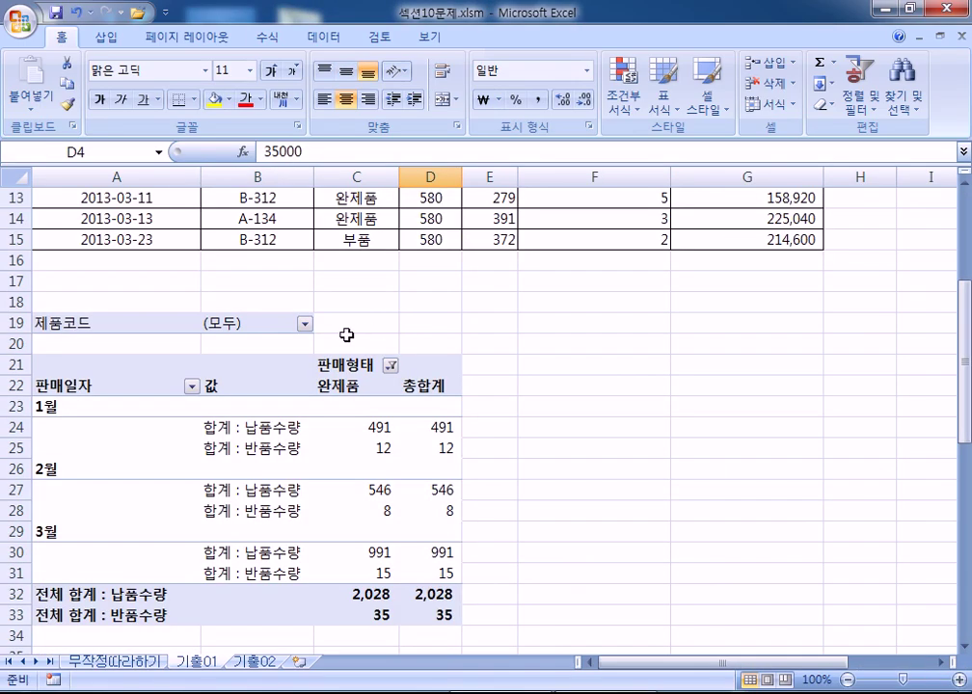
{"action": "left_click", "coordinate": [292, 280]}
{"action": "mouse_move", "coordinate": [322, 349]}
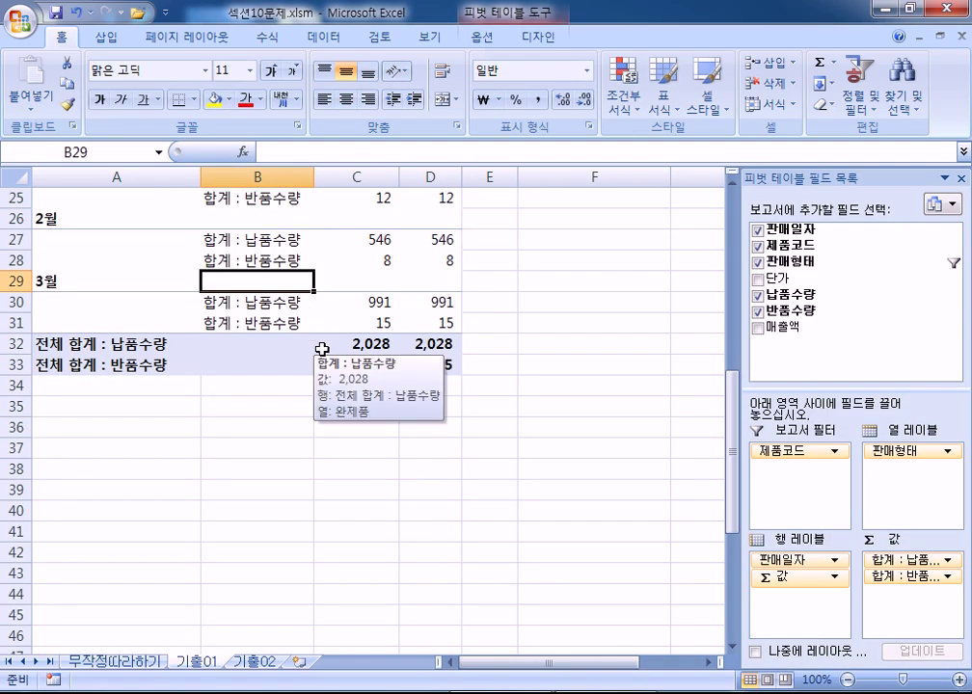
{"action": "scroll", "coordinate": [322, 350], "scroll_direction": "up", "scroll_amount": 8}
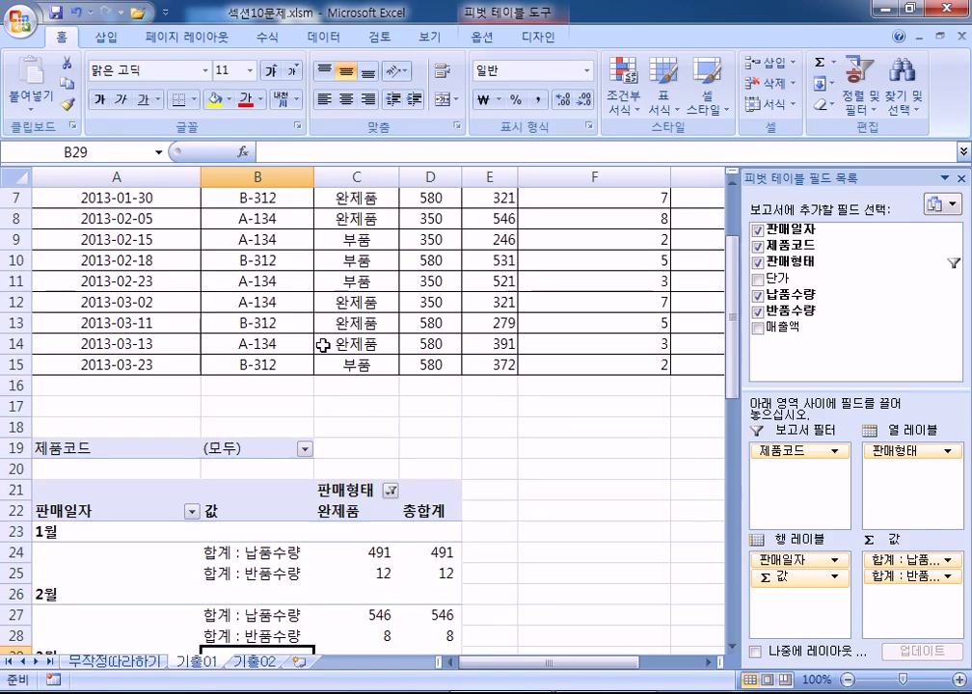
{"action": "left_click", "coordinate": [339, 288]}
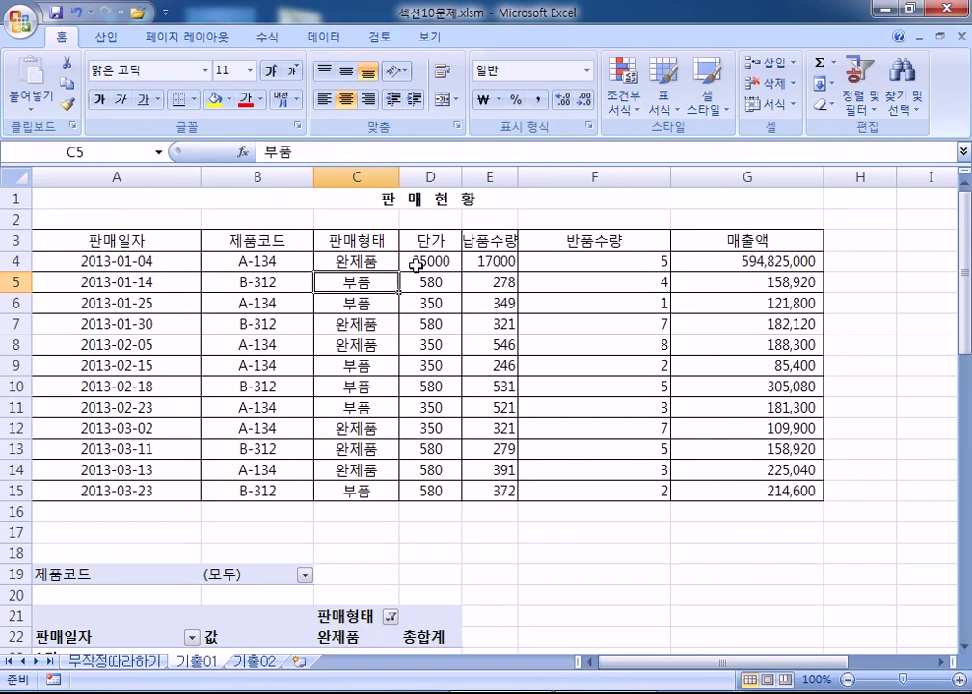
Step: Refresh the pivot table so it picks up the edited source values
{"action": "scroll", "coordinate": [281, 392], "scroll_direction": "down", "scroll_amount": 4}
{"action": "left_click", "coordinate": [283, 406]}
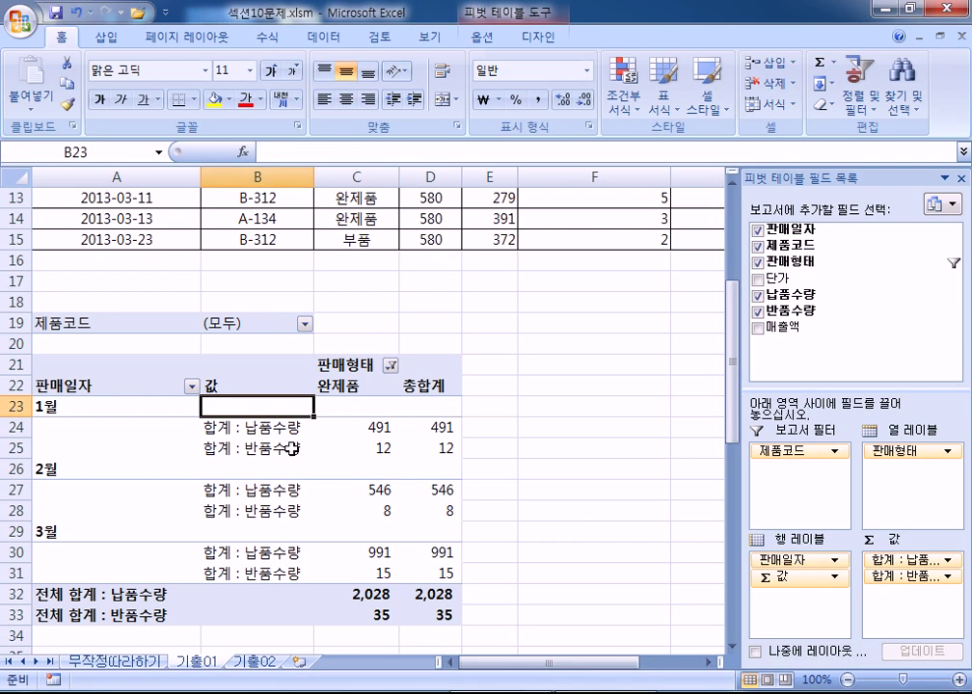
{"action": "left_click", "coordinate": [294, 447]}
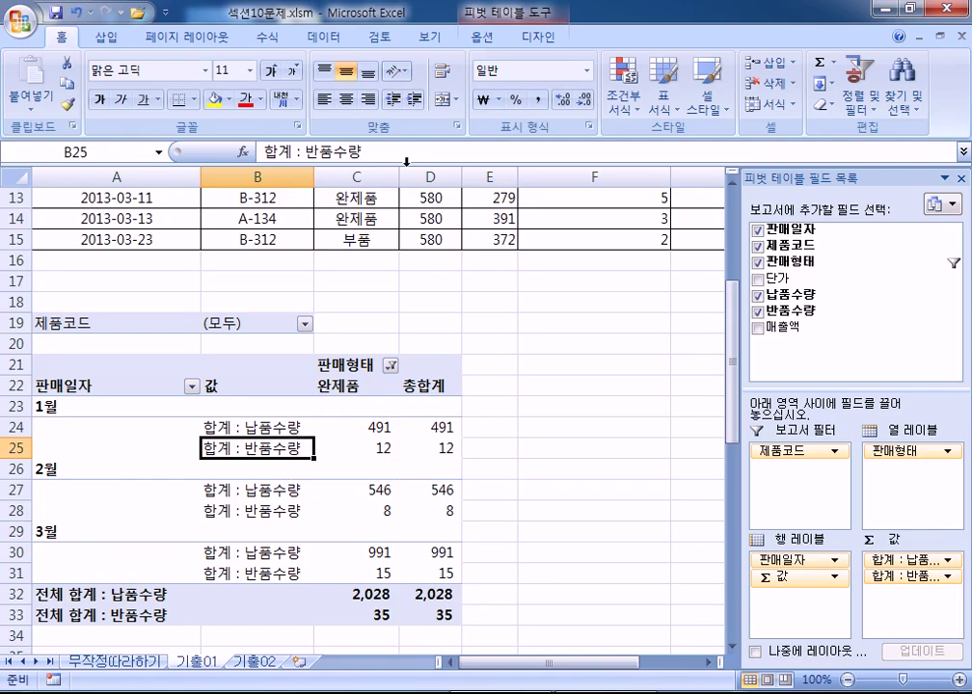
{"action": "left_click", "coordinate": [482, 38]}
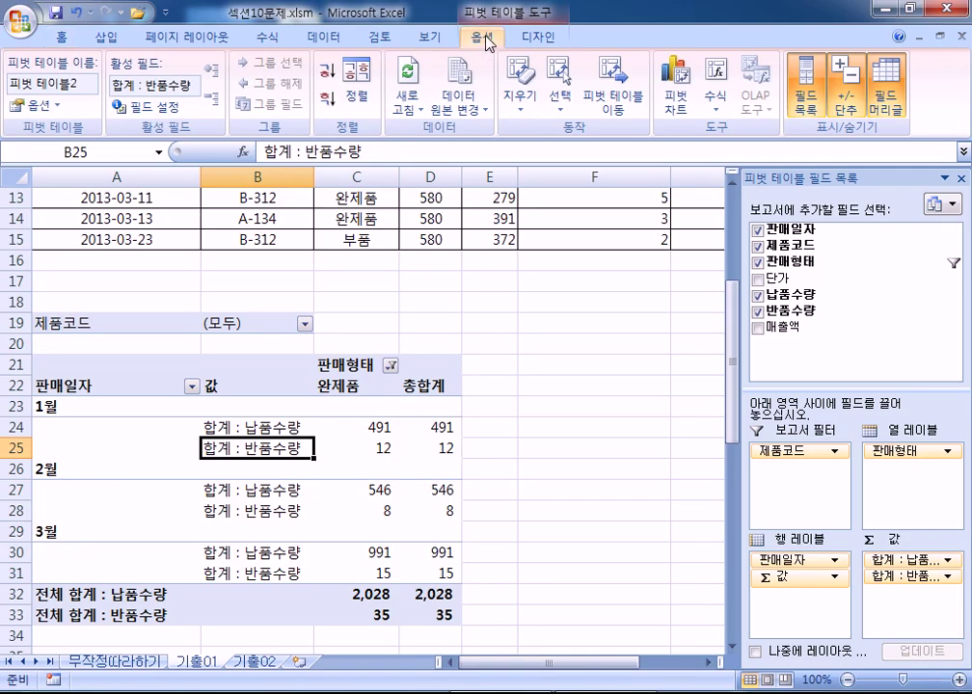
{"action": "left_click", "coordinate": [411, 85]}
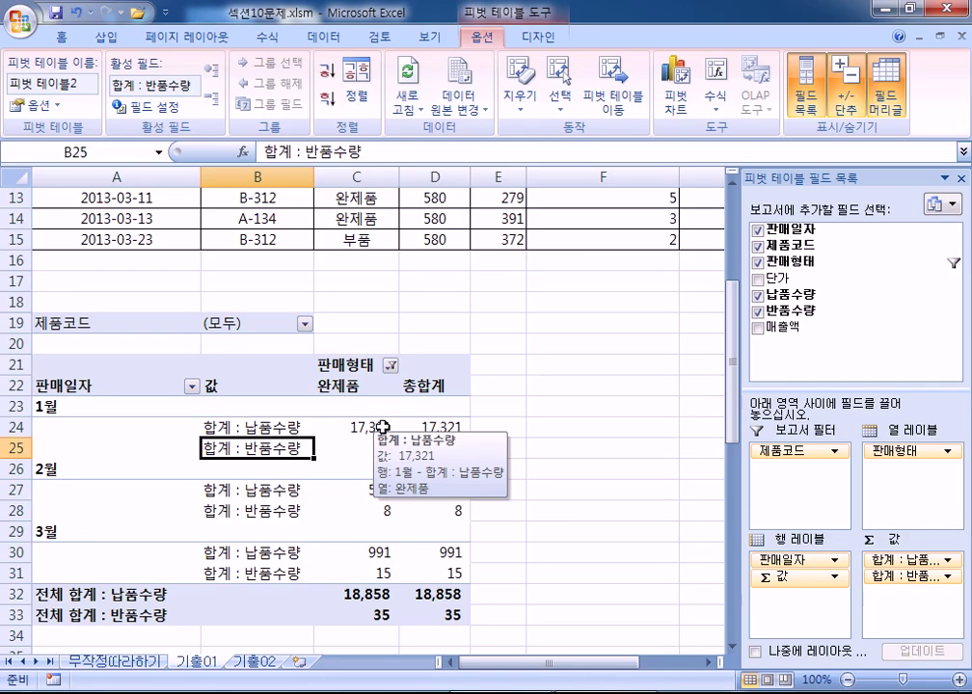
Step: Restore the 2013-01-04 record by setting 단가 in D4 to 350 and 납품수량 in E4 to 170
{"action": "scroll", "coordinate": [391, 405], "scroll_direction": "up", "scroll_amount": 4}
{"action": "left_click", "coordinate": [434, 258]}
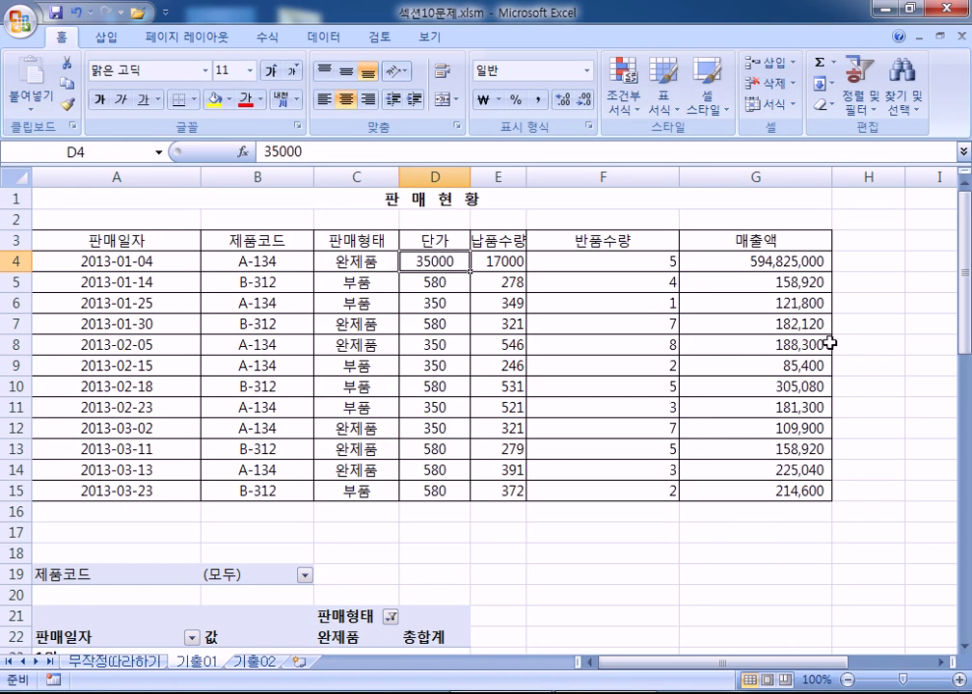
{"action": "type", "text": "350"}
{"action": "key", "text": "Tab"}
{"action": "type", "text": "170"}
{"action": "key", "text": "Return"}
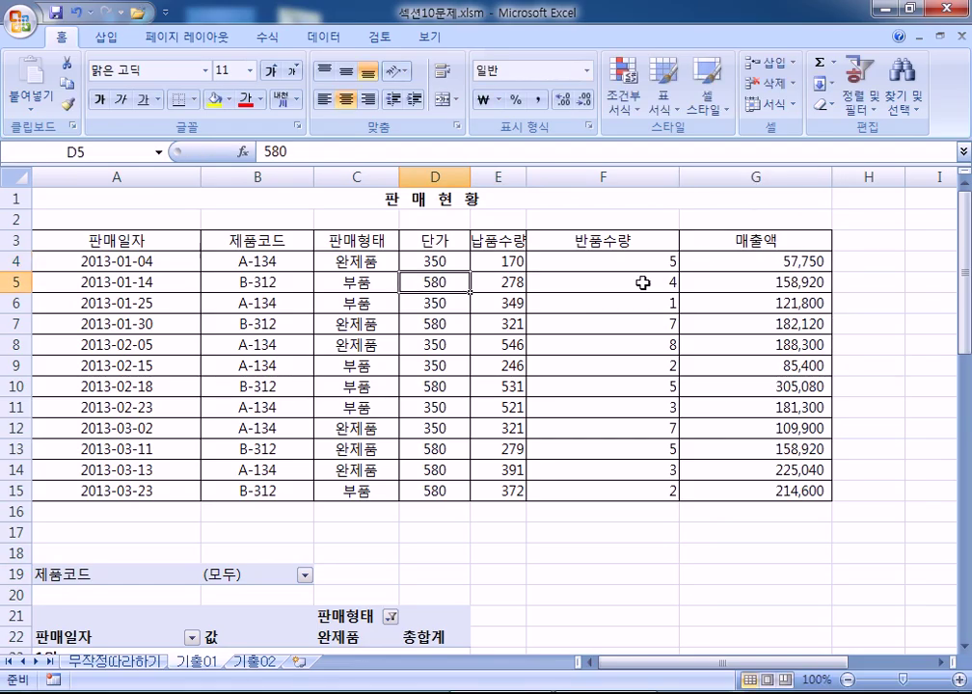
Step: Refresh the pivot table again from its 1월 납품수량 cell to load the restored source values
{"action": "scroll", "coordinate": [443, 333], "scroll_direction": "down", "scroll_amount": 5}
{"action": "left_click", "coordinate": [358, 364]}
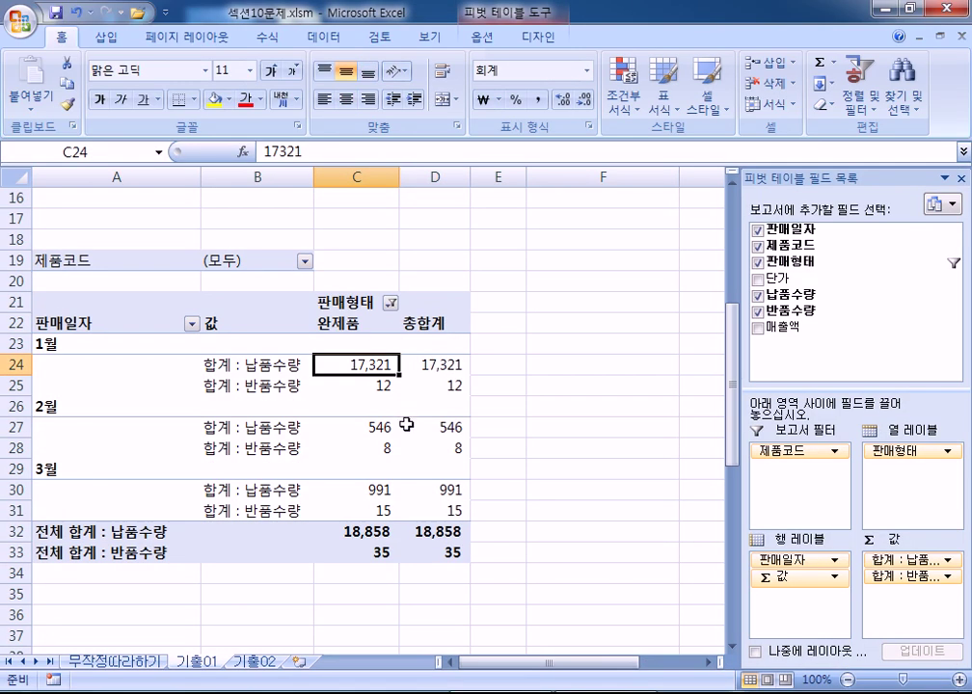
{"action": "left_click", "coordinate": [482, 37]}
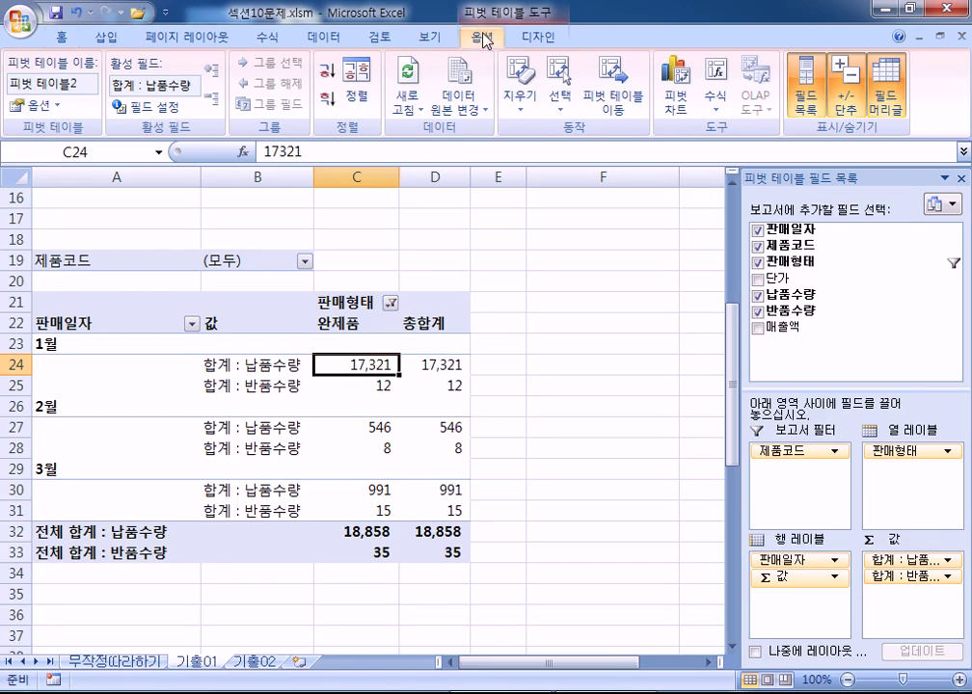
{"action": "left_click", "coordinate": [410, 77]}
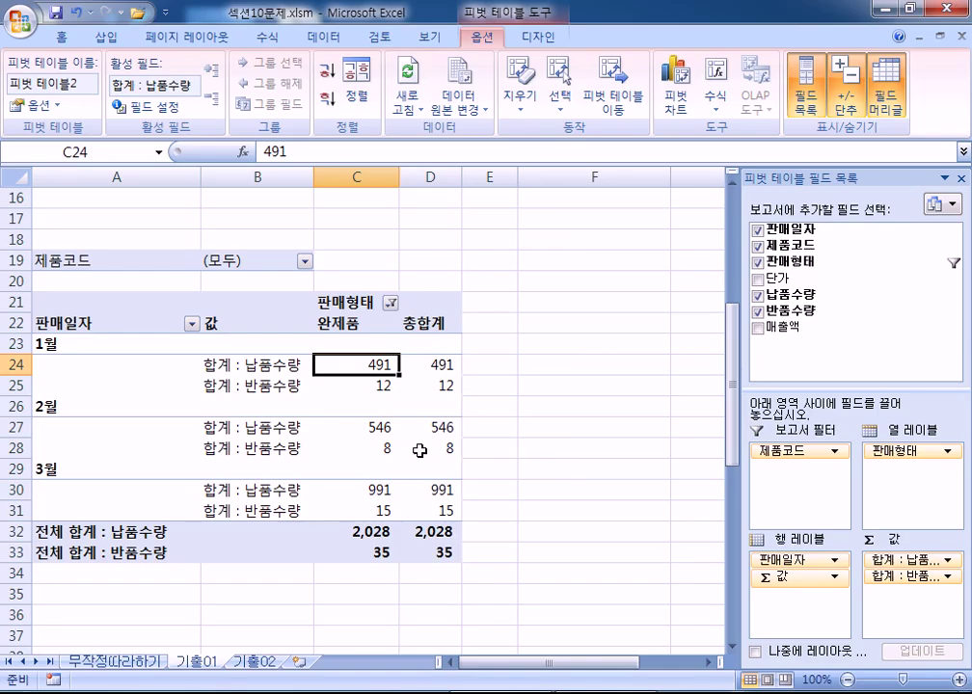
Step: Review the pivot table's monthly sums and the source data in A3:F15
{"action": "mouse_move", "coordinate": [427, 471]}
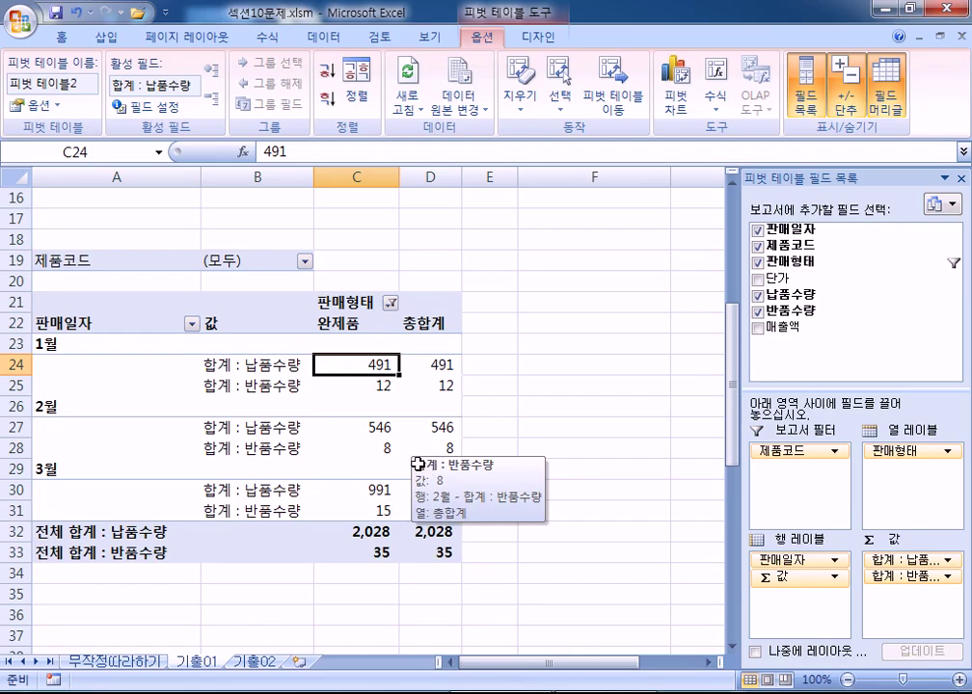
{"action": "mouse_move", "coordinate": [277, 452]}
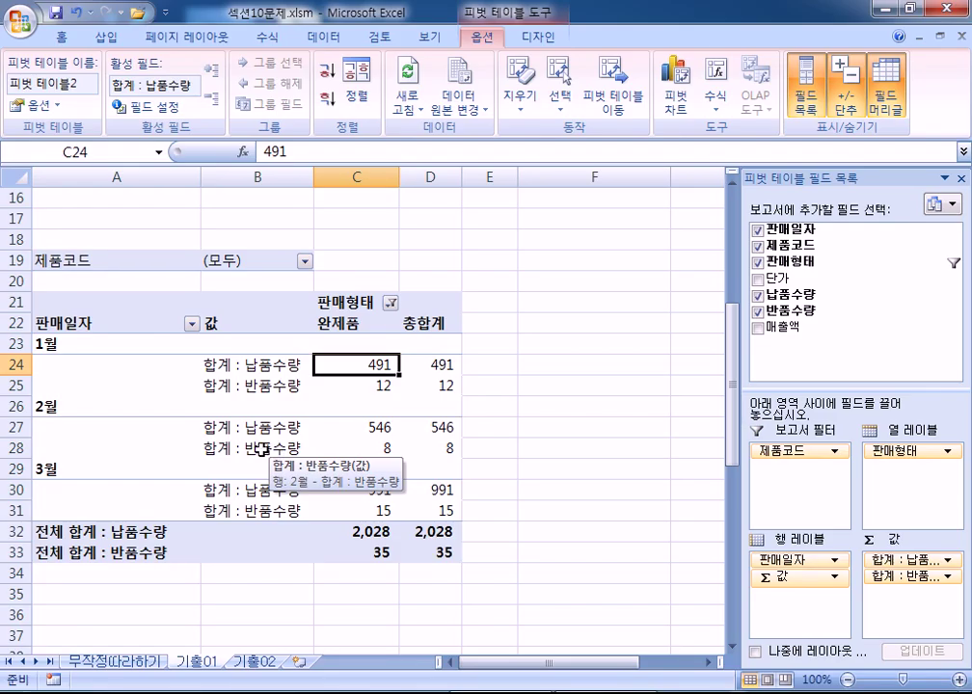
{"action": "mouse_move", "coordinate": [385, 456]}
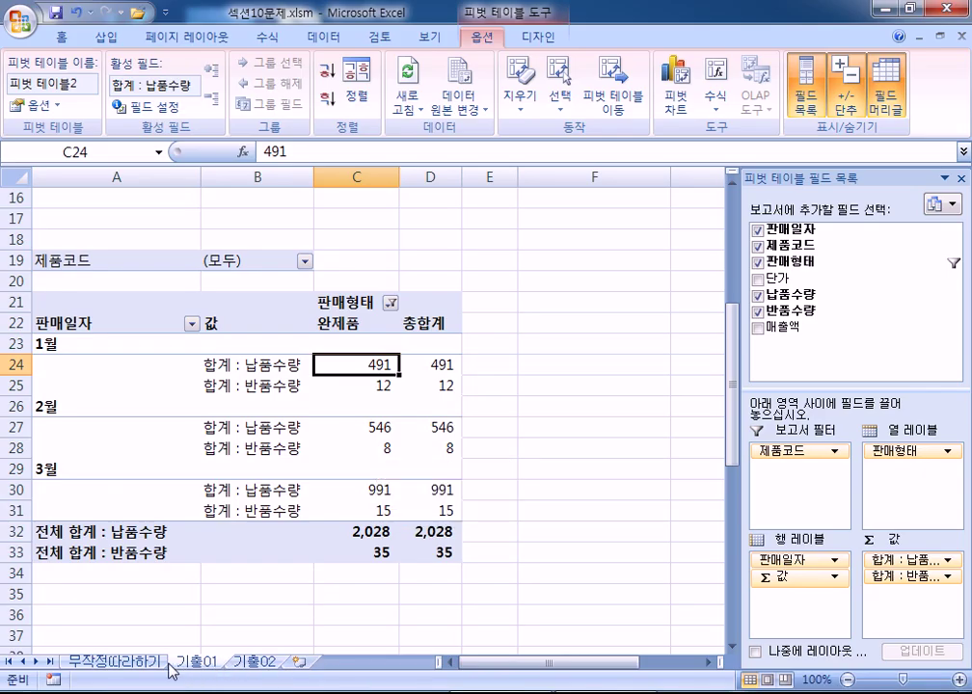
{"action": "scroll", "coordinate": [304, 415], "scroll_direction": "up", "scroll_amount": 5}
{"action": "left_click_drag", "start_coordinate": [165, 236], "coordinate": [553, 493]}
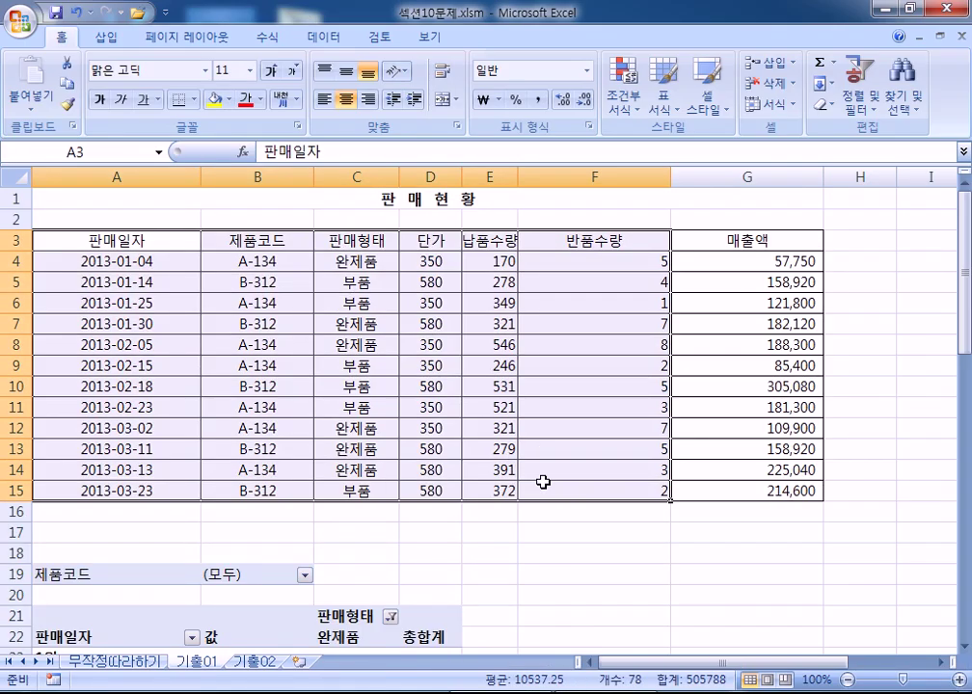
{"action": "left_click", "coordinate": [395, 407]}
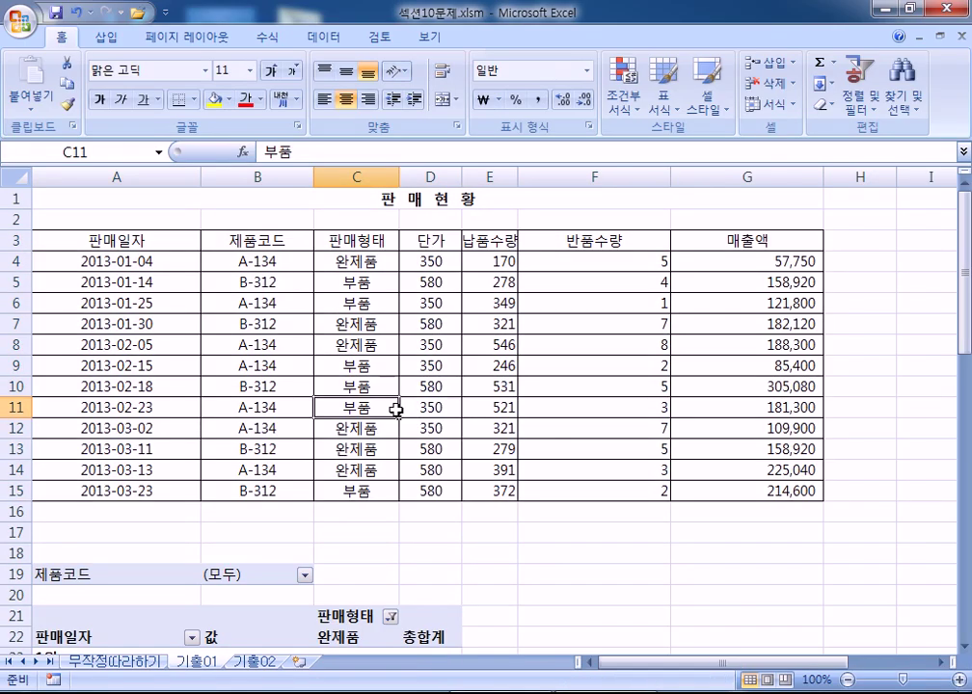
{"action": "left_click", "coordinate": [77, 241]}
{"action": "left_click", "coordinate": [107, 38]}
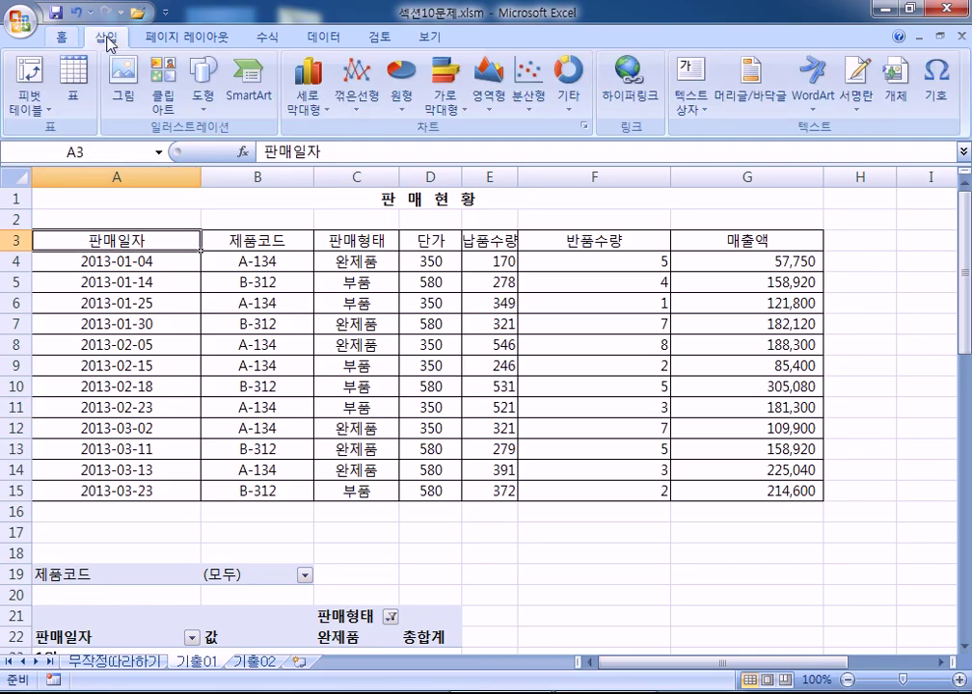
{"action": "left_click", "coordinate": [30, 75]}
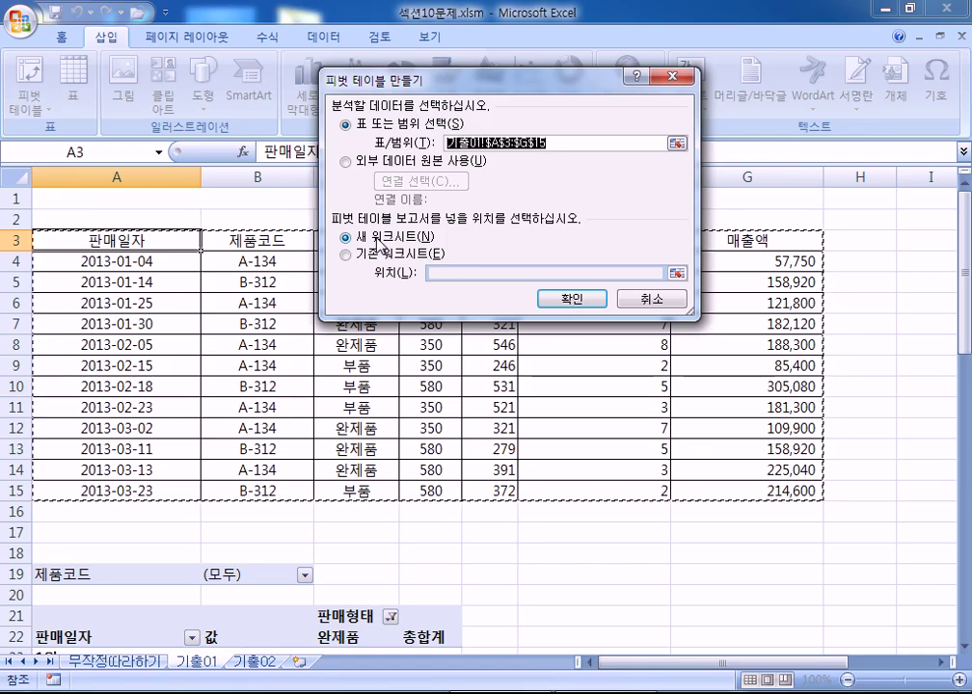
{"action": "left_click", "coordinate": [640, 299]}
Step: Compare the 판매현황 source records with the monthly pivot table beneath them on the 기출01 sheet
{"action": "left_click", "coordinate": [211, 283]}
{"action": "scroll", "coordinate": [376, 387], "scroll_direction": "down", "scroll_amount": 4}
{"action": "scroll", "coordinate": [377, 386], "scroll_direction": "up", "scroll_amount": 3}
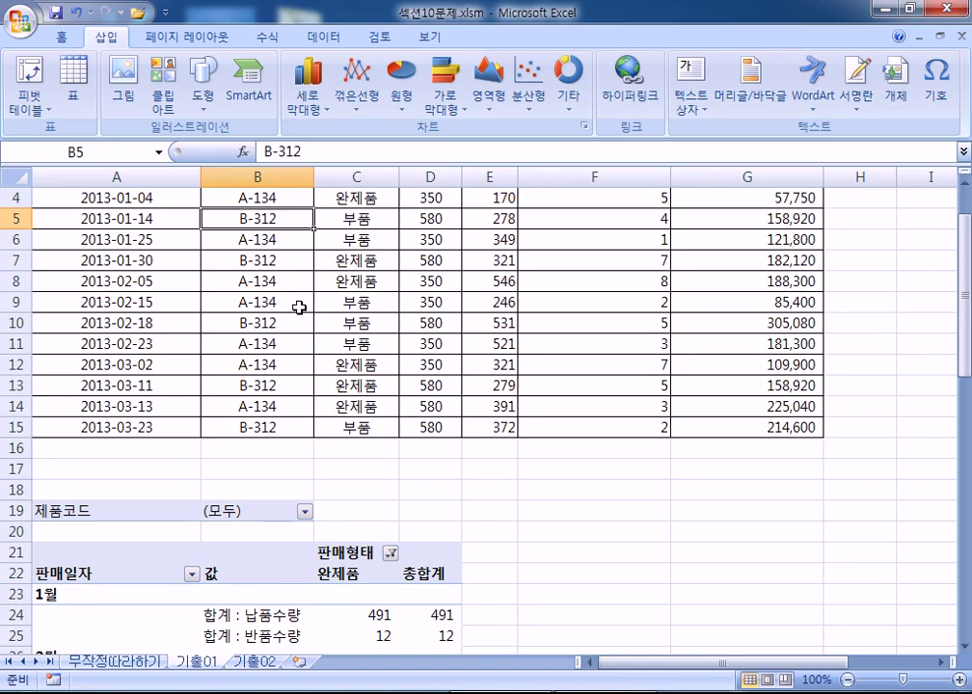
{"action": "scroll", "coordinate": [372, 342], "scroll_direction": "down", "scroll_amount": 4}
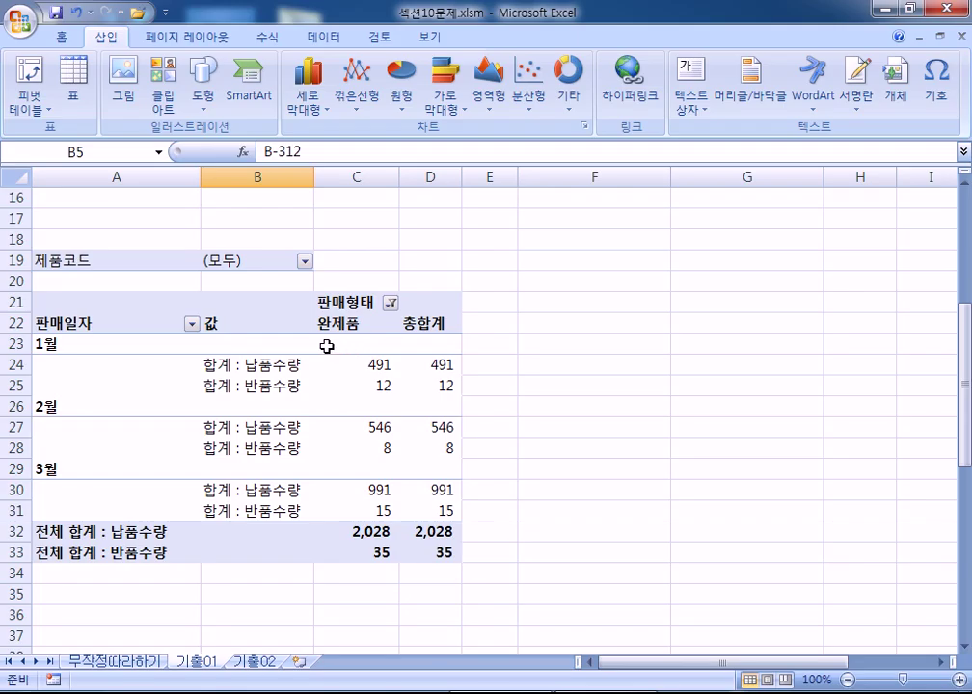
{"action": "scroll", "coordinate": [360, 381], "scroll_direction": "up", "scroll_amount": 5}
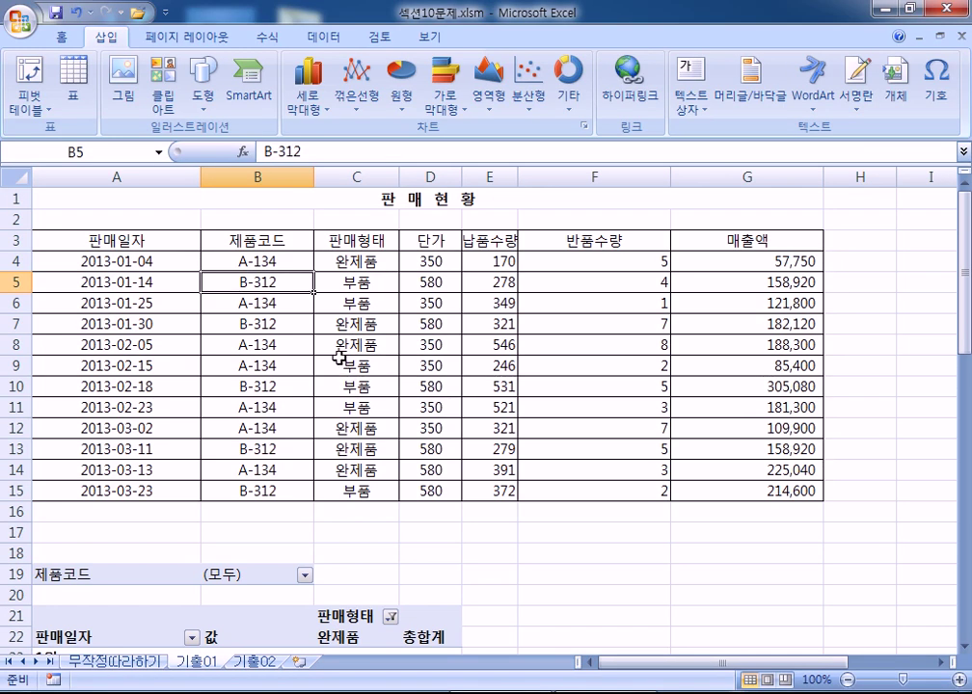
{"action": "left_click", "coordinate": [340, 357]}
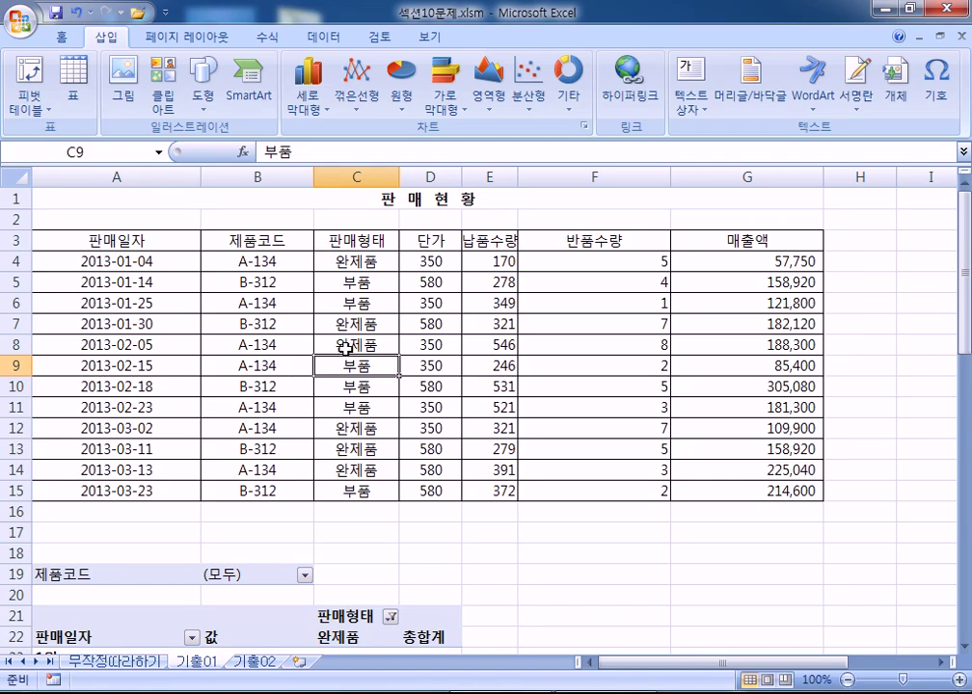
{"action": "scroll", "coordinate": [346, 349], "scroll_direction": "down", "scroll_amount": 4}
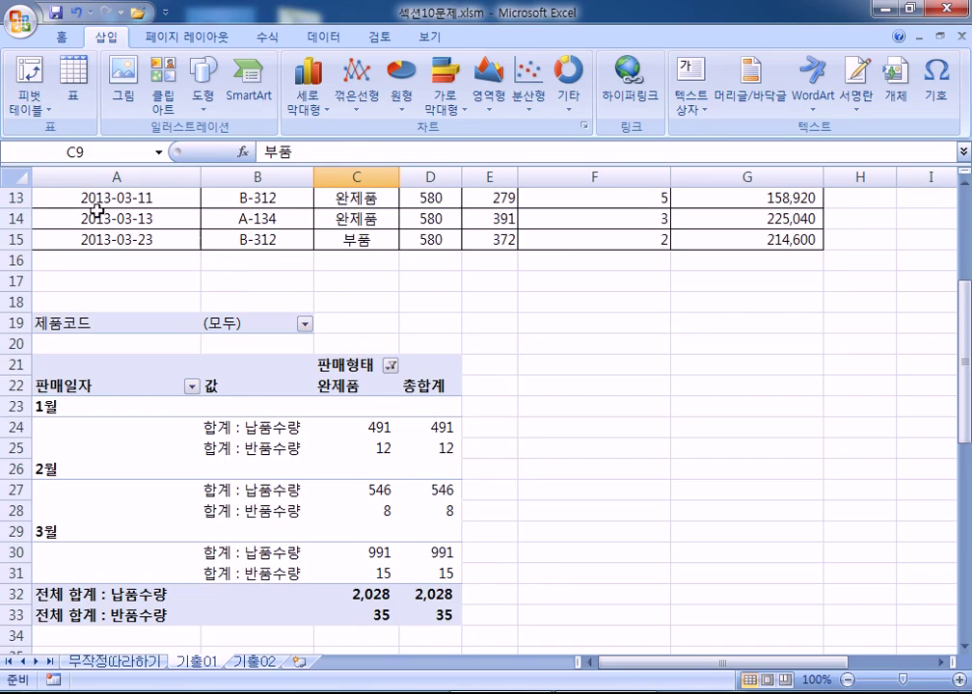
Step: Create a pivot table with pivot chart from A2:G10 on the 기출02 sheet, placed on the existing worksheet at A15
{"action": "left_click", "coordinate": [256, 664]}
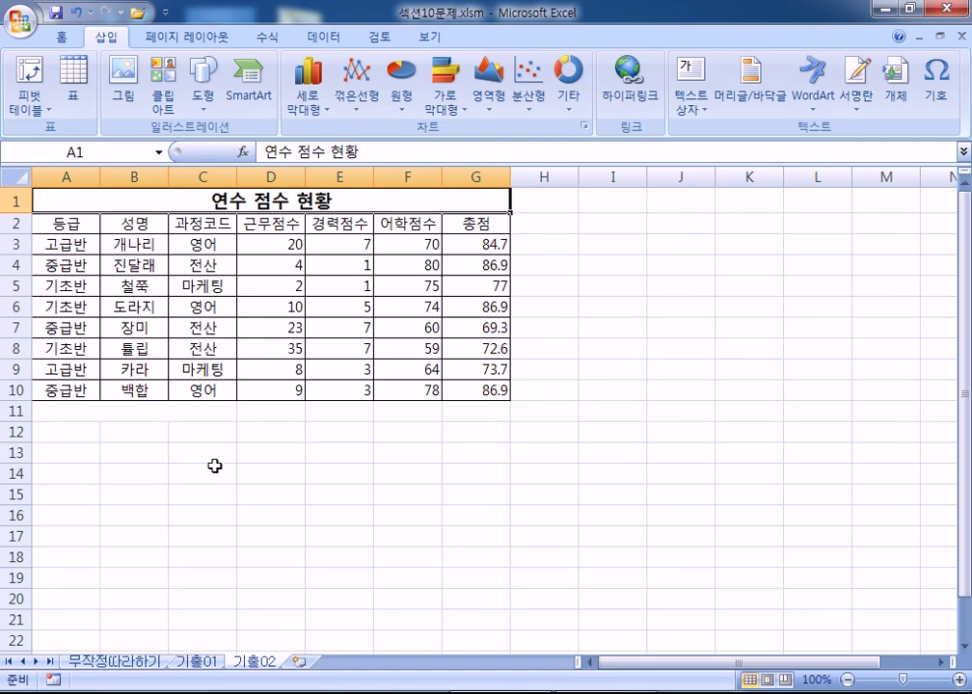
{"action": "left_click", "coordinate": [72, 221]}
{"action": "left_click_drag", "start_coordinate": [64, 221], "coordinate": [483, 394]}
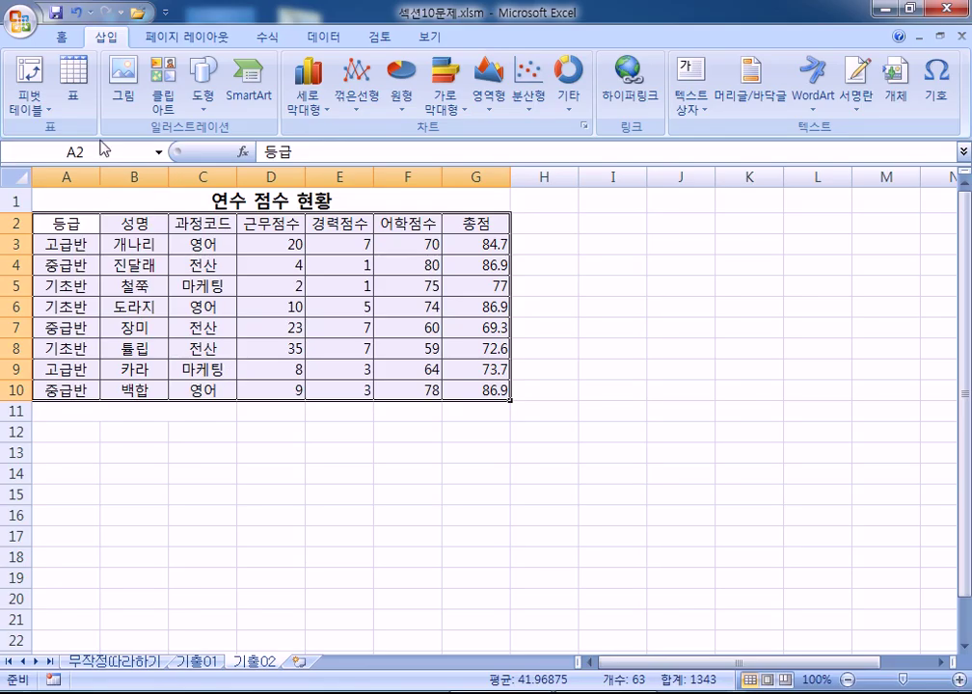
{"action": "left_click", "coordinate": [34, 109]}
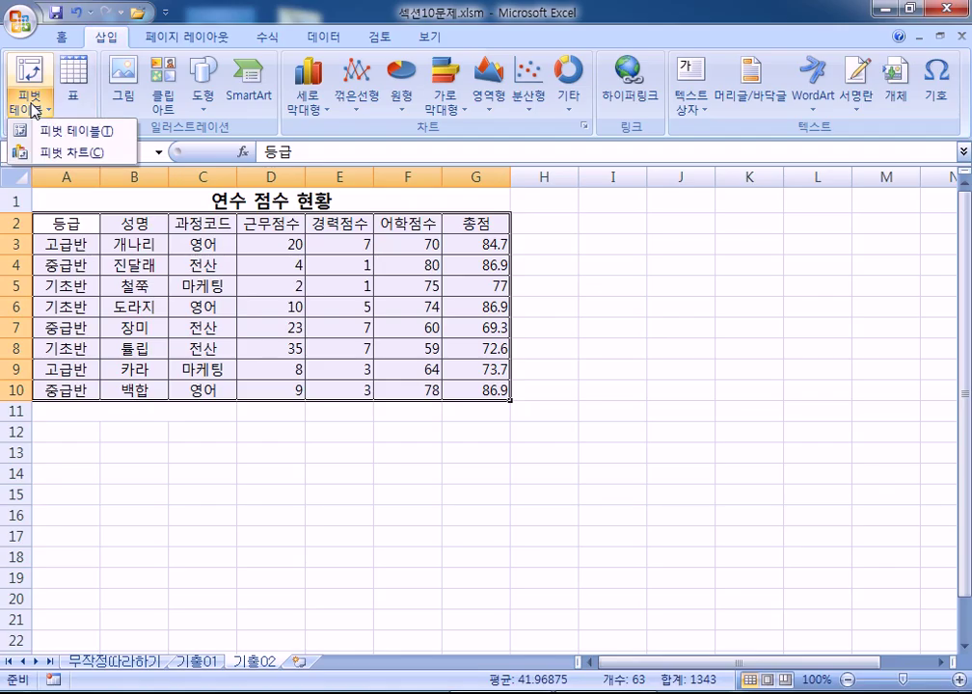
{"action": "left_click", "coordinate": [76, 155]}
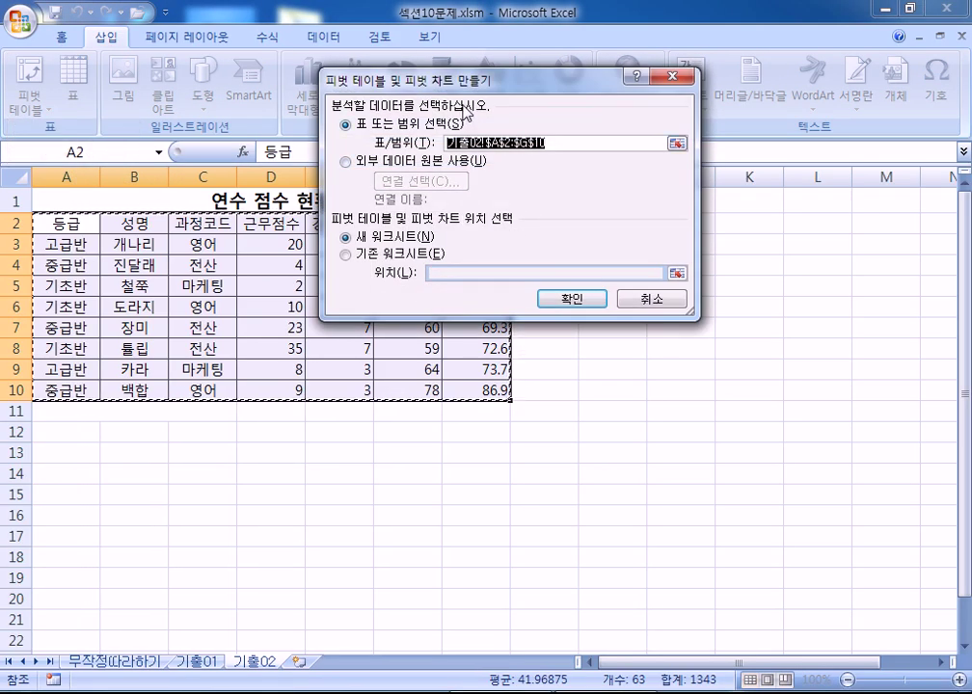
{"action": "left_click", "coordinate": [375, 256]}
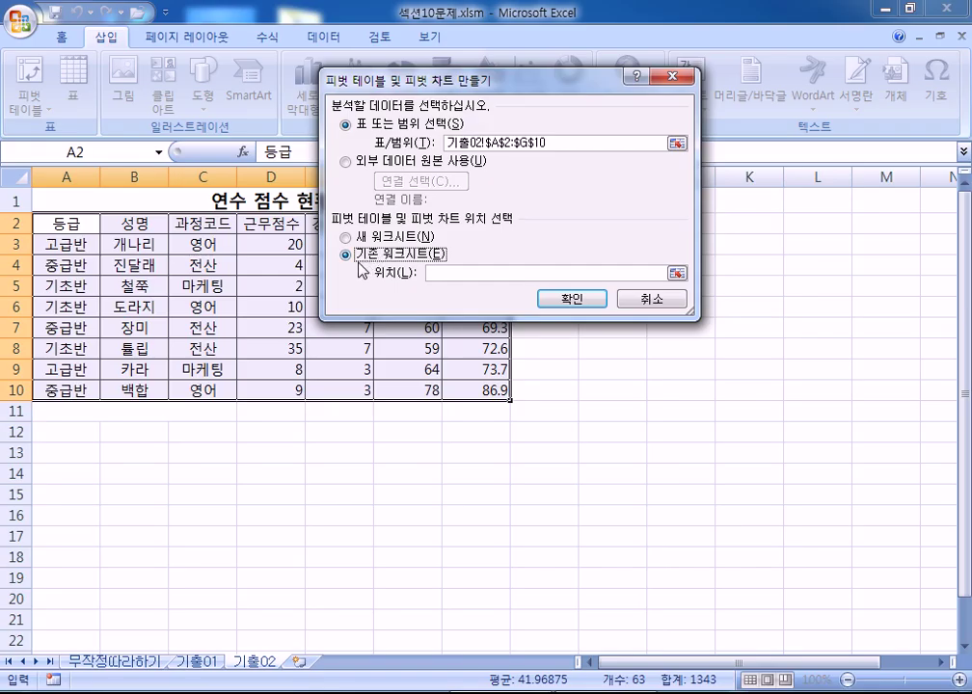
{"action": "left_click", "coordinate": [59, 497]}
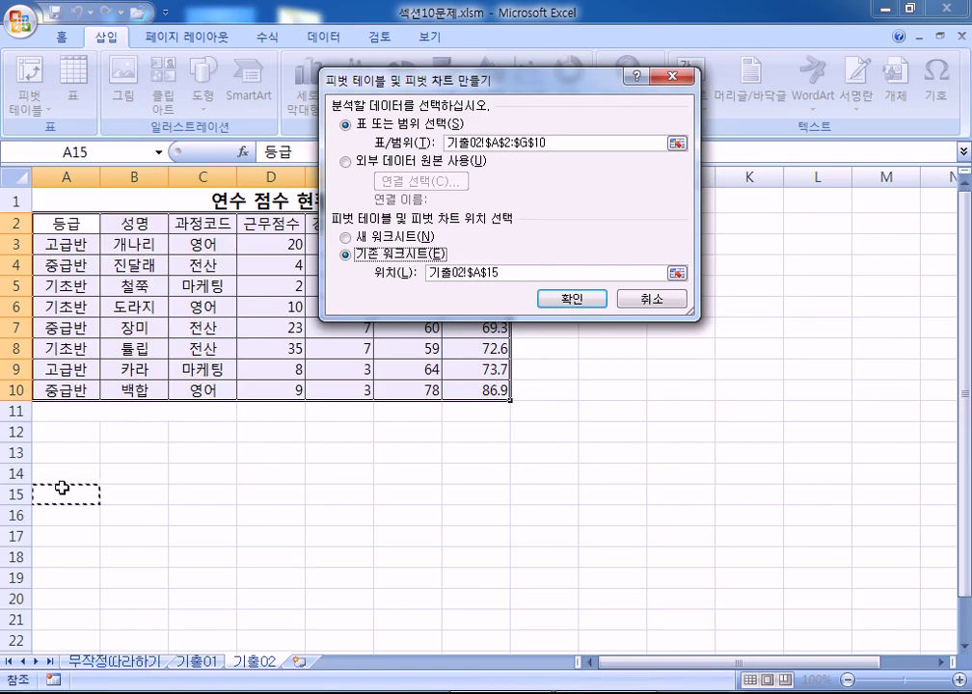
Step: Create the pivot table and pivot chart from 기출02!$A$2:$G$10 on the existing worksheet at 기출02!$A$15
{"action": "scroll", "coordinate": [63, 434], "scroll_direction": "down", "scroll_amount": 4}
{"action": "scroll", "coordinate": [71, 366], "scroll_direction": "up", "scroll_amount": 2}
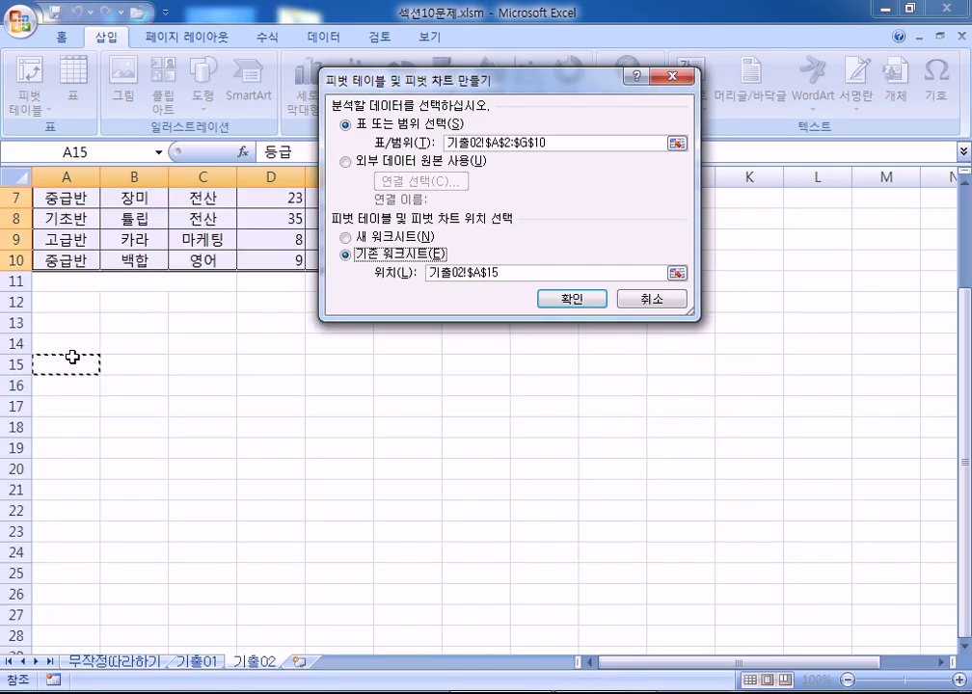
{"action": "left_click", "coordinate": [582, 299]}
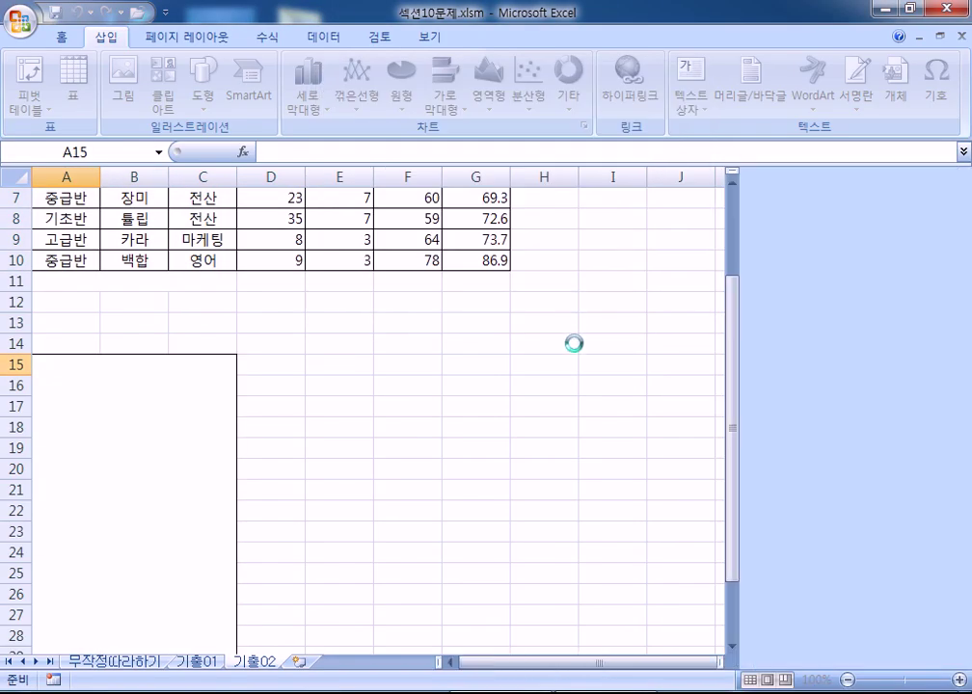
{"action": "scroll", "coordinate": [348, 366], "scroll_direction": "down", "scroll_amount": 2}
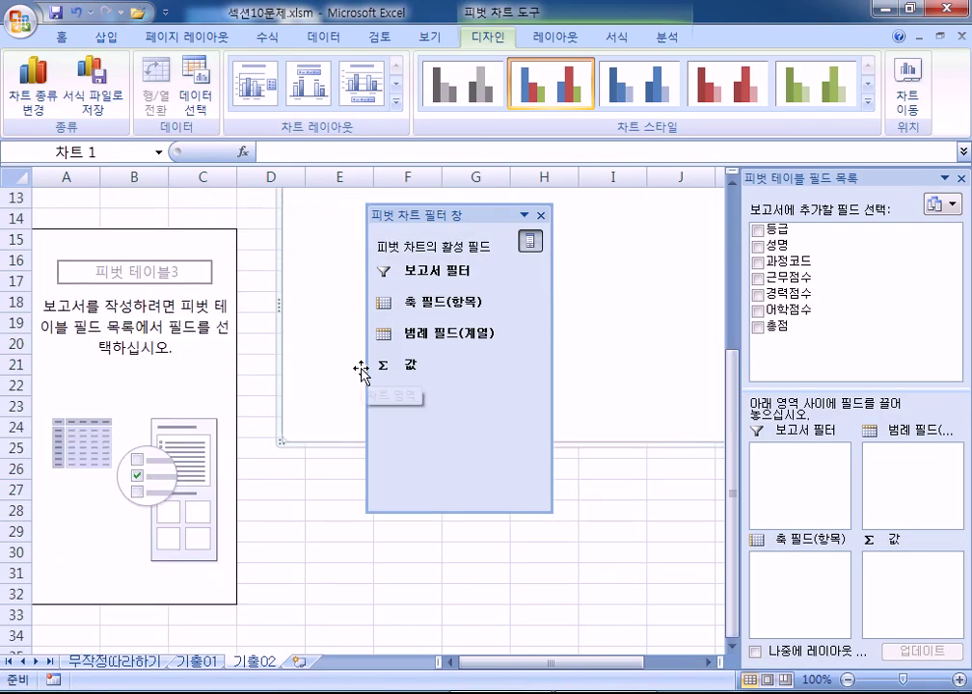
Step: Move the pivot chart filter pane aside and undock the pivot table field list so it floats over the worksheet
{"action": "left_click_drag", "start_coordinate": [469, 216], "coordinate": [582, 263]}
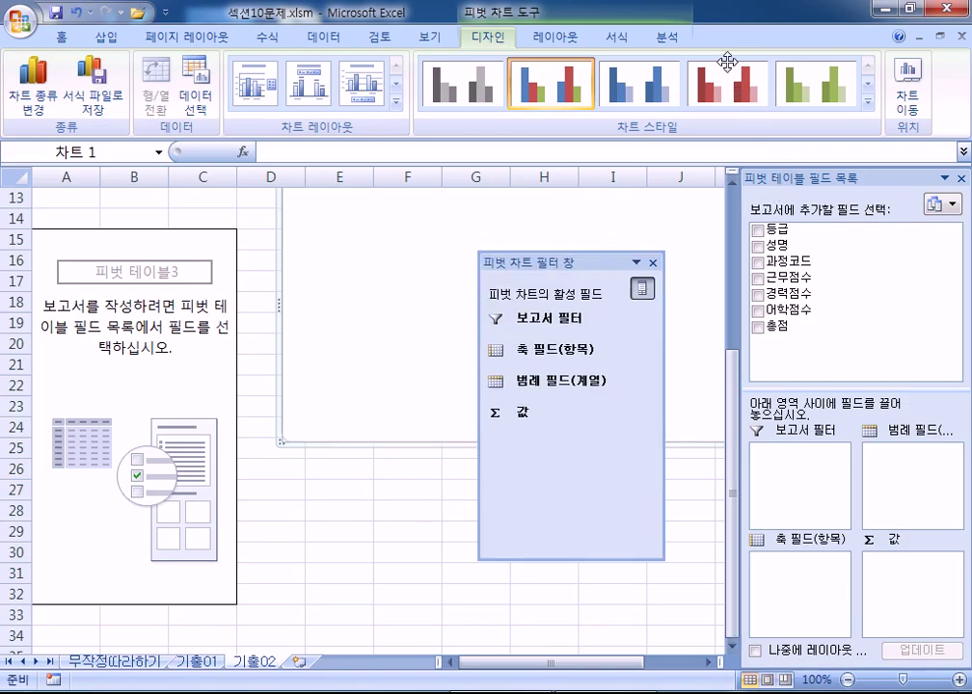
{"action": "left_click_drag", "start_coordinate": [805, 179], "coordinate": [719, 68]}
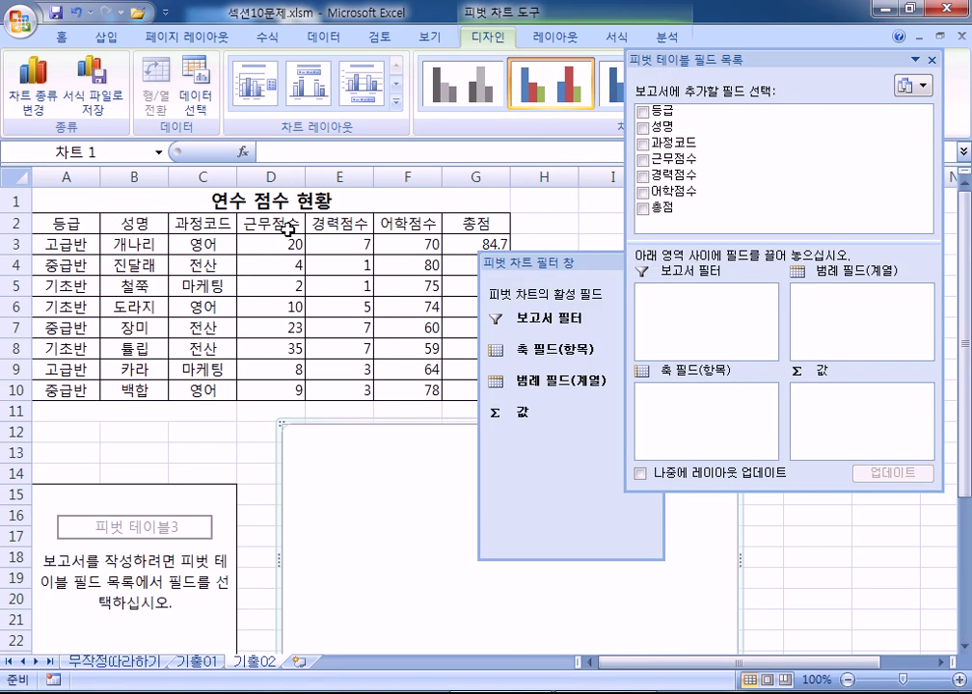
{"action": "scroll", "coordinate": [321, 287], "scroll_direction": "down", "scroll_amount": 3}
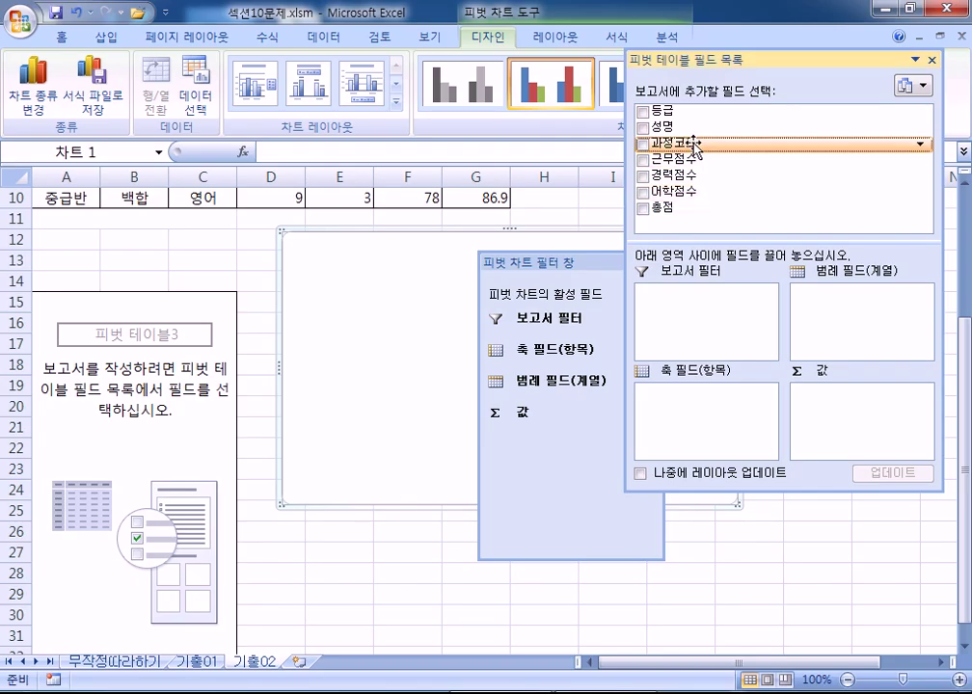
{"action": "left_click_drag", "start_coordinate": [694, 147], "coordinate": [681, 292]}
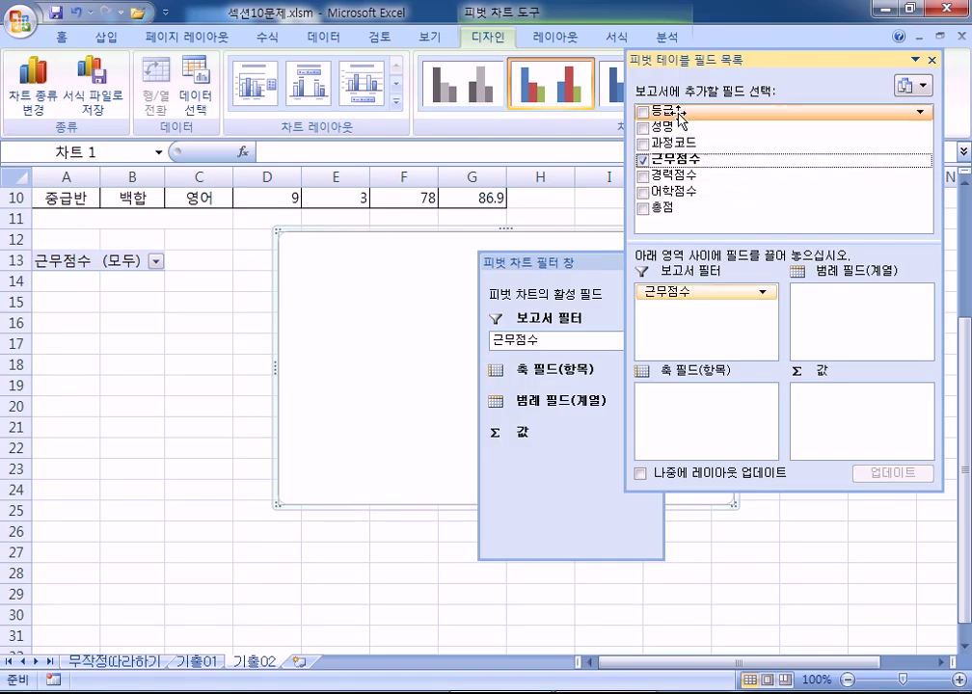
{"action": "left_click_drag", "start_coordinate": [682, 116], "coordinate": [717, 411]}
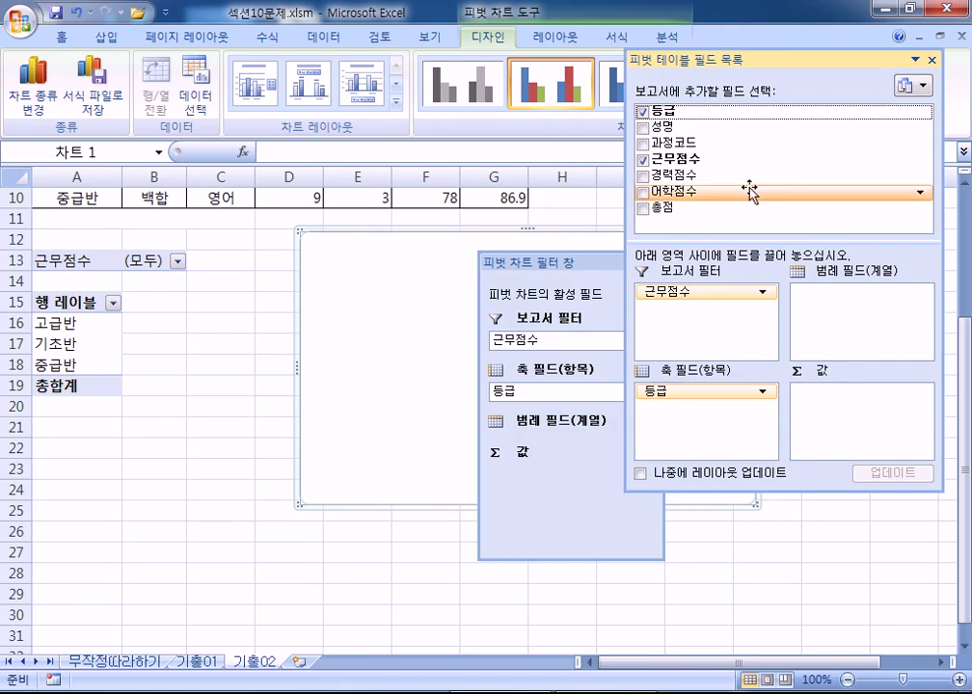
{"action": "left_click_drag", "start_coordinate": [699, 162], "coordinate": [463, 289]}
{"action": "left_click_drag", "start_coordinate": [536, 373], "coordinate": [666, 262]}
Step: Lay out the pivot with 과정코드 as report filter, 등급 as axis field, and 근무점수 and 경력점수 as values
{"action": "left_click_drag", "start_coordinate": [691, 145], "coordinate": [726, 313]}
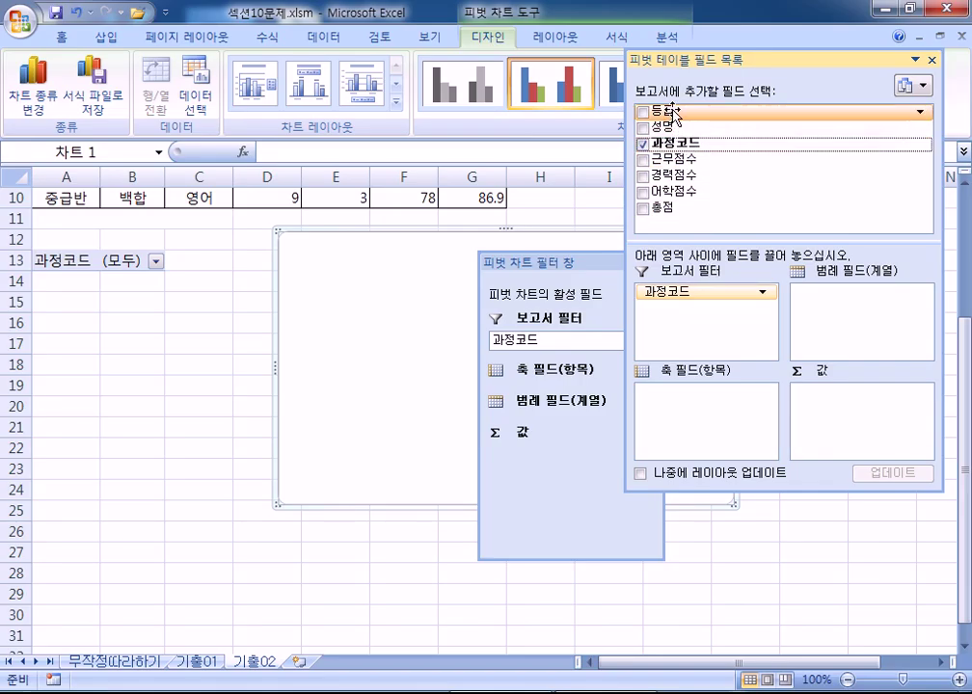
{"action": "left_click_drag", "start_coordinate": [676, 116], "coordinate": [731, 426]}
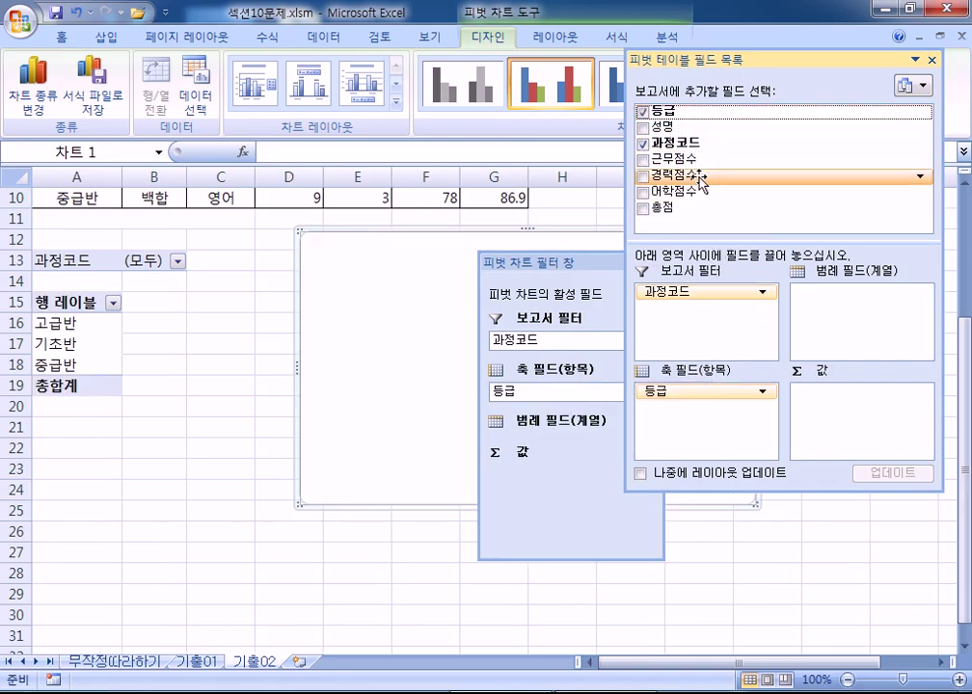
{"action": "left_click_drag", "start_coordinate": [692, 164], "coordinate": [845, 422]}
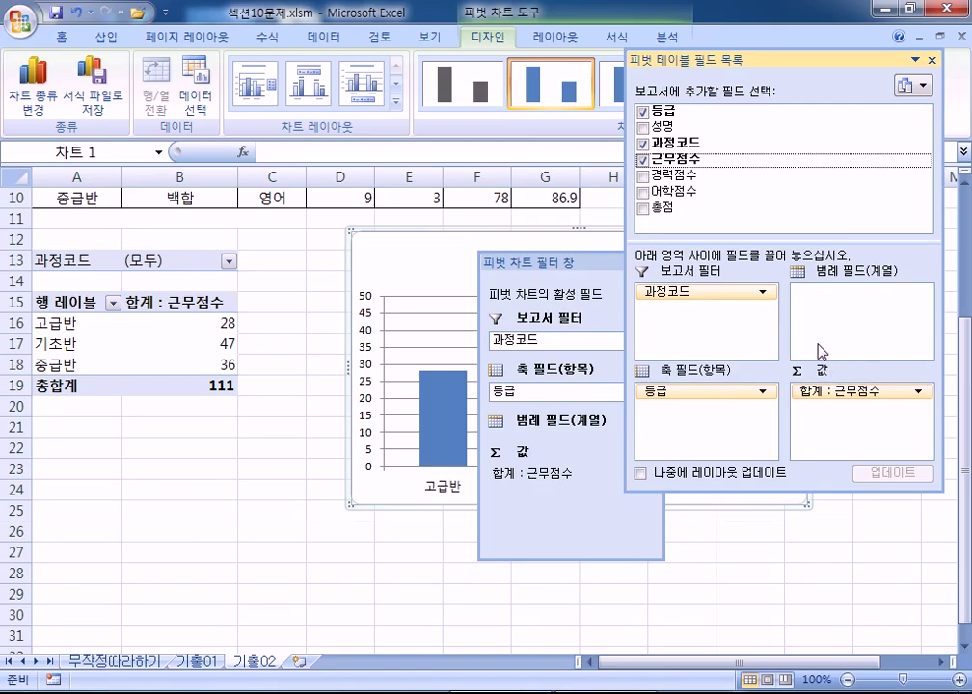
{"action": "left_click_drag", "start_coordinate": [719, 176], "coordinate": [834, 434]}
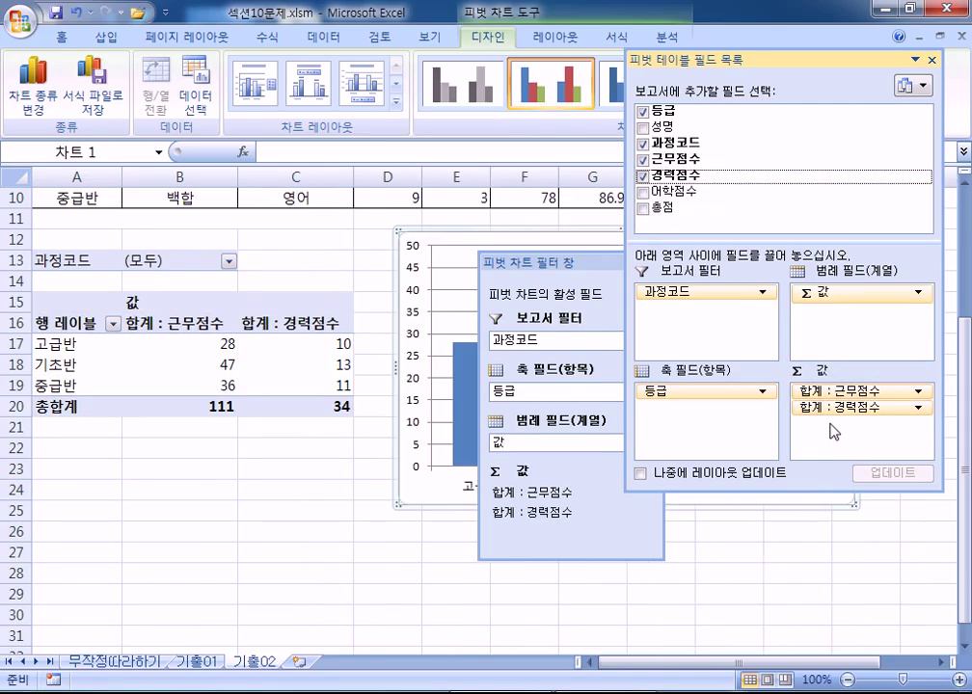
Step: Change the summary function of the 근무점수 value field to 평균 (average)
{"action": "double_click", "coordinate": [193, 326]}
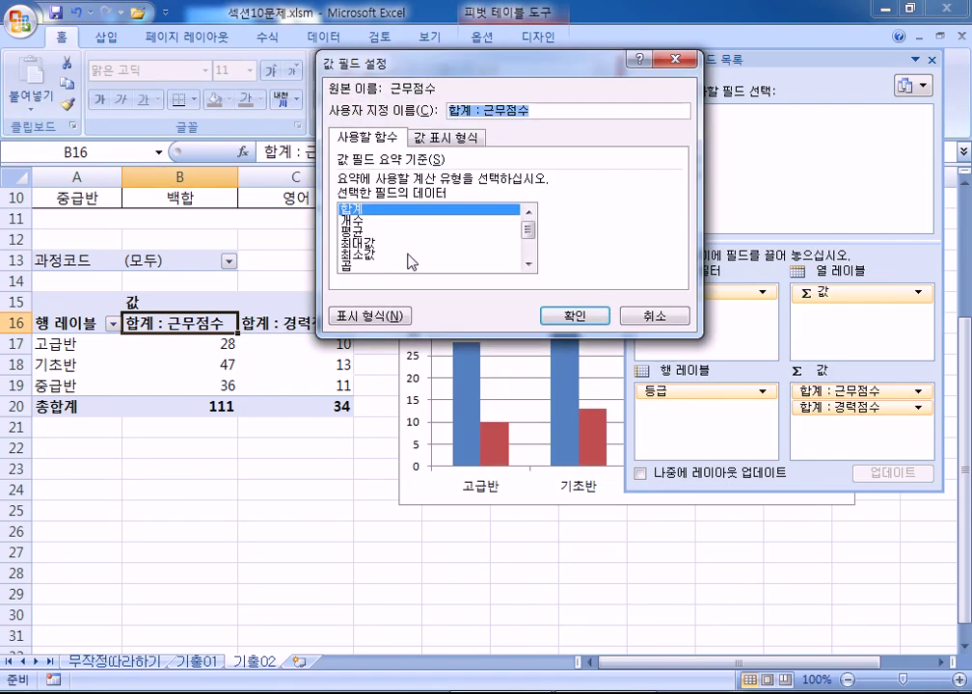
{"action": "left_click", "coordinate": [364, 232]}
{"action": "left_click", "coordinate": [547, 314]}
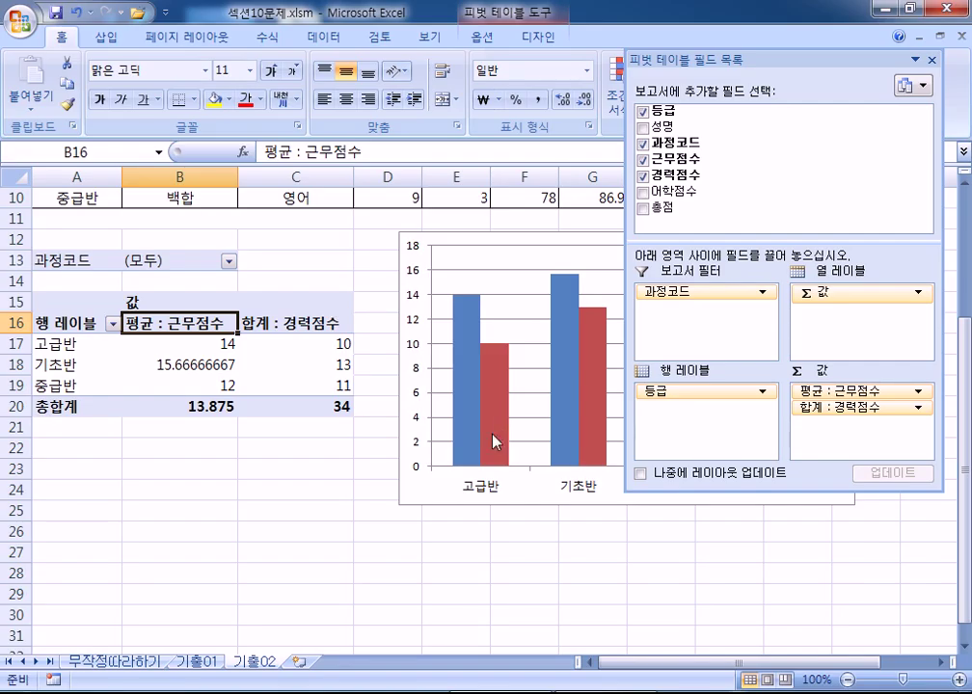
{"action": "left_click", "coordinate": [290, 324]}
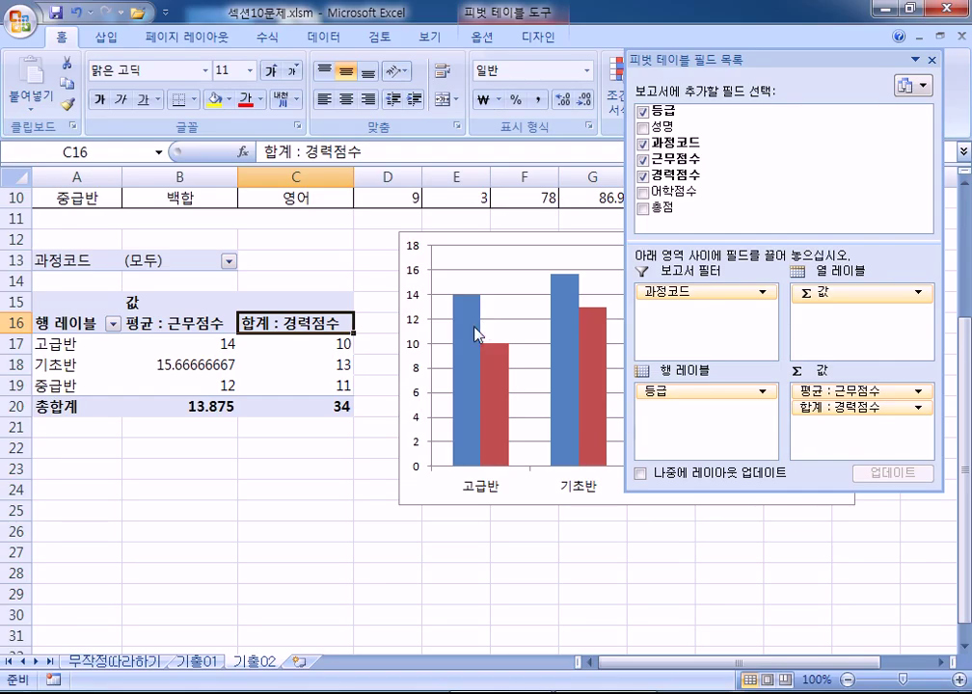
Step: Move the pivot chart over the pivot table and dock the pivot table field list again
{"action": "left_click", "coordinate": [495, 243]}
{"action": "left_click_drag", "start_coordinate": [412, 228], "coordinate": [154, 193]}
{"action": "key", "text": "ctrl+z"}
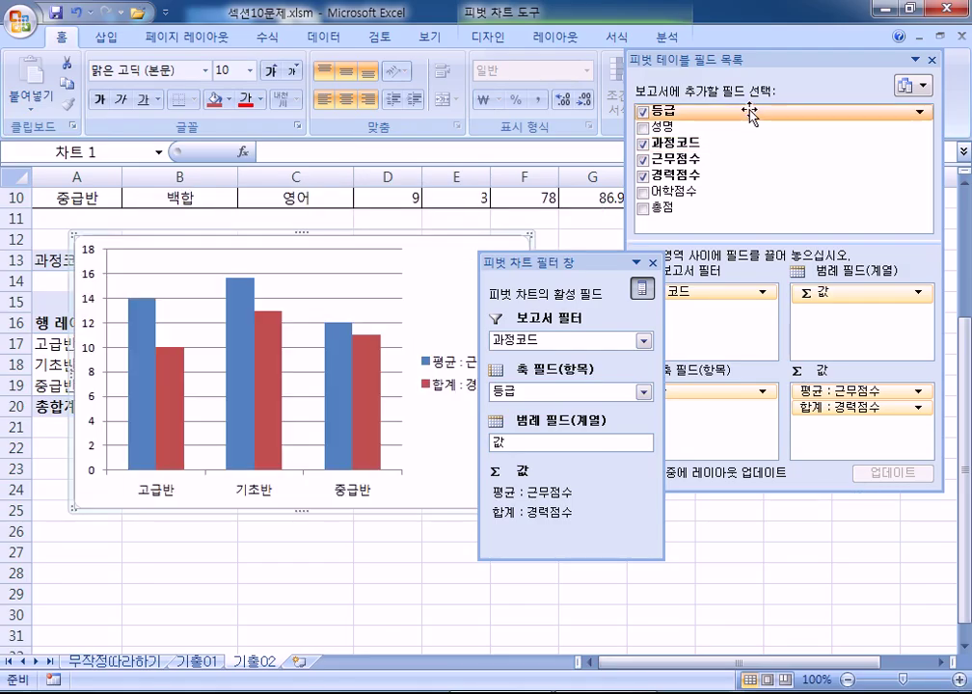
{"action": "double_click", "coordinate": [762, 66]}
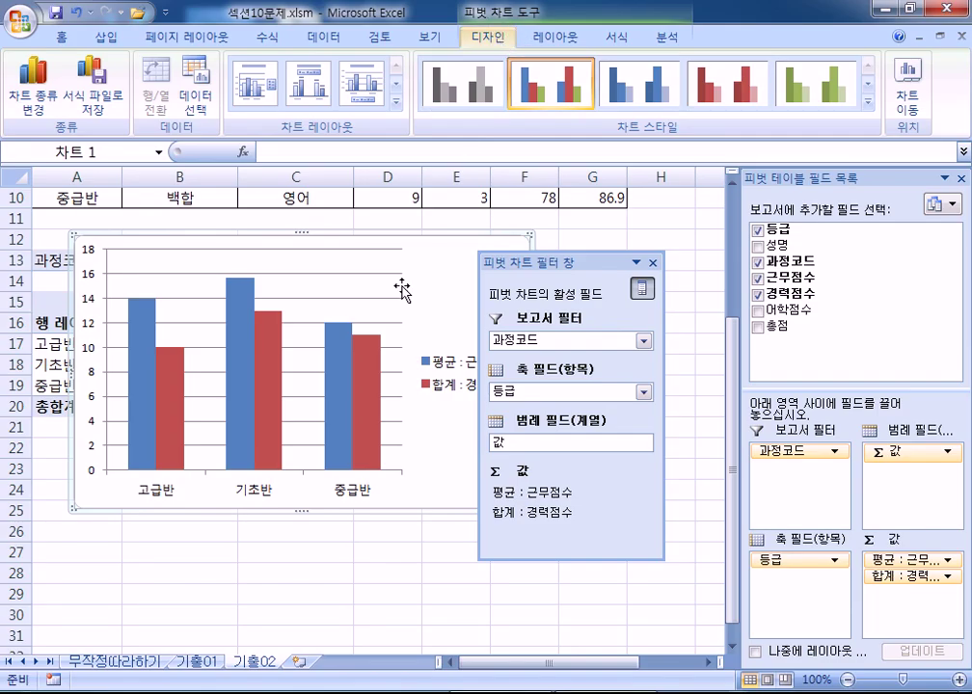
{"action": "left_click", "coordinate": [206, 616]}
{"action": "left_click", "coordinate": [464, 303]}
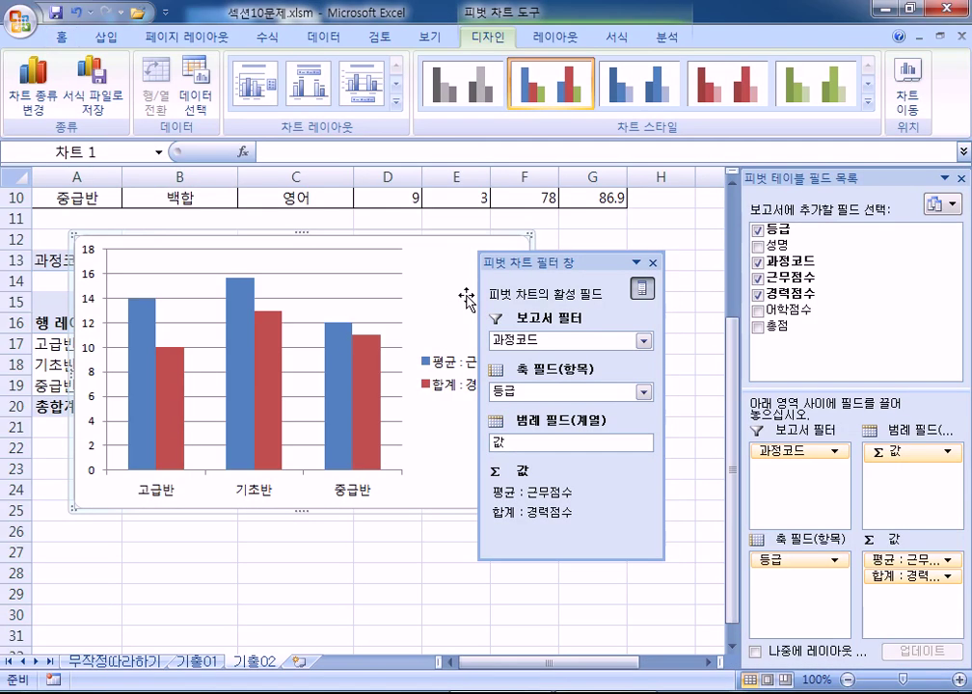
{"action": "left_click", "coordinate": [666, 37]}
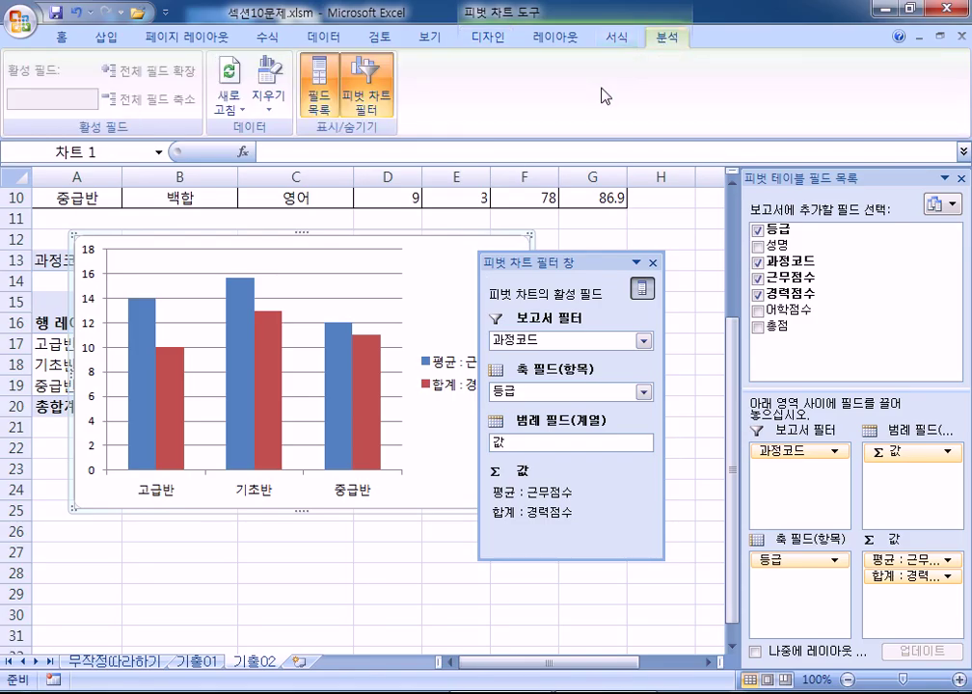
{"action": "left_click", "coordinate": [488, 37]}
{"action": "left_click", "coordinate": [556, 37]}
{"action": "left_click", "coordinate": [609, 39]}
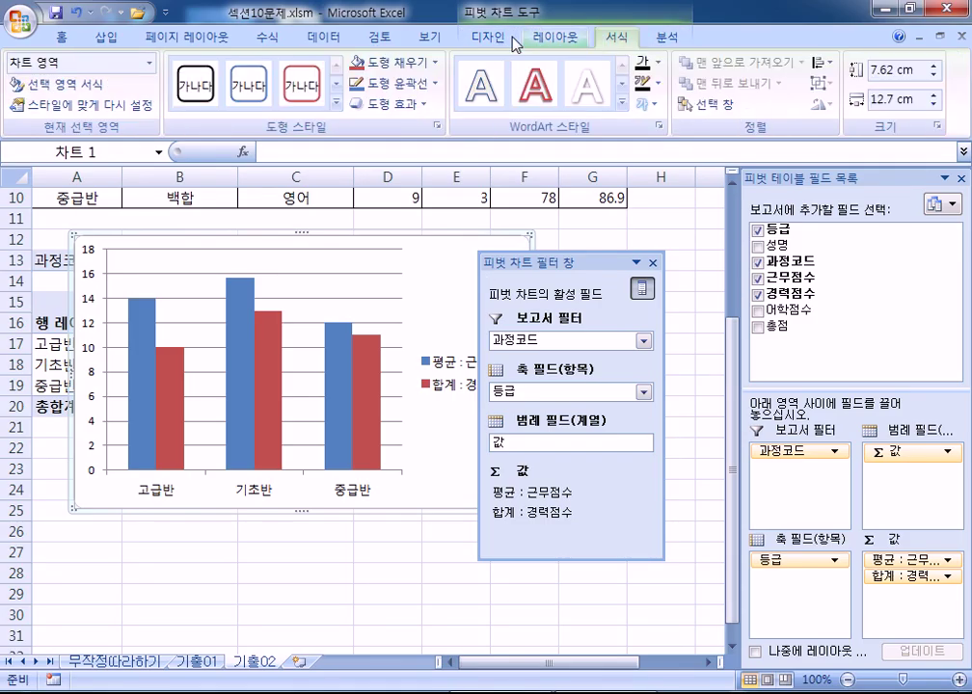
{"action": "left_click", "coordinate": [492, 38]}
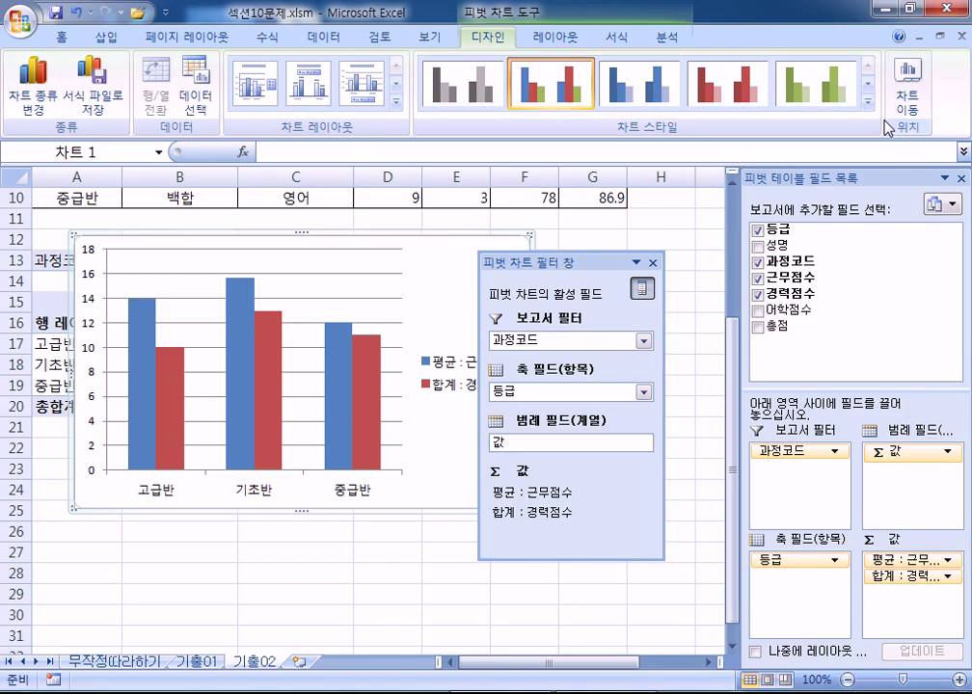
{"action": "left_click", "coordinate": [906, 94]}
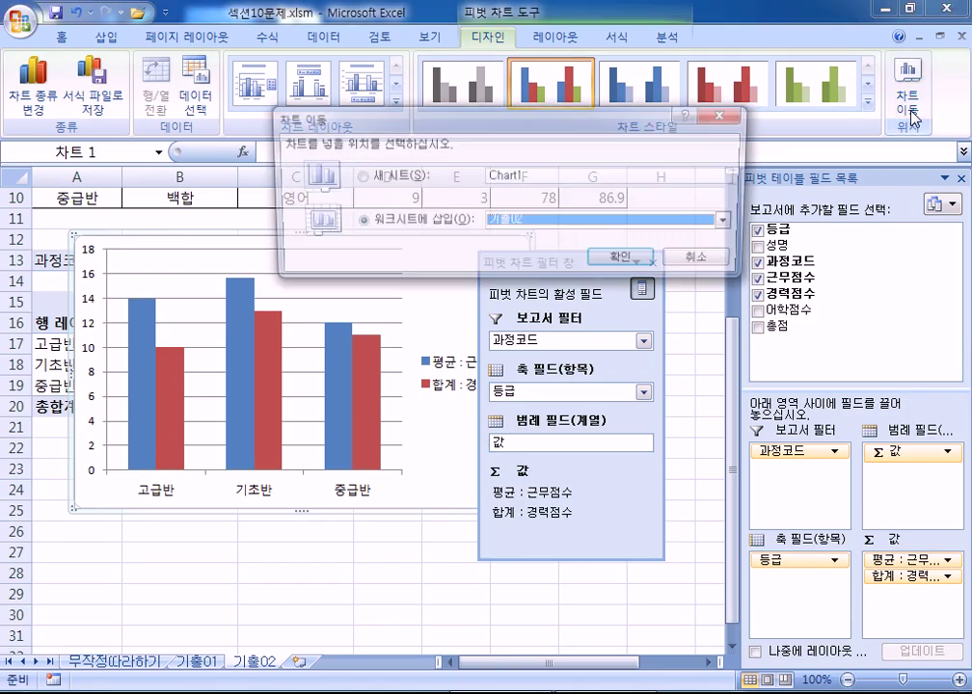
{"action": "left_click", "coordinate": [397, 179]}
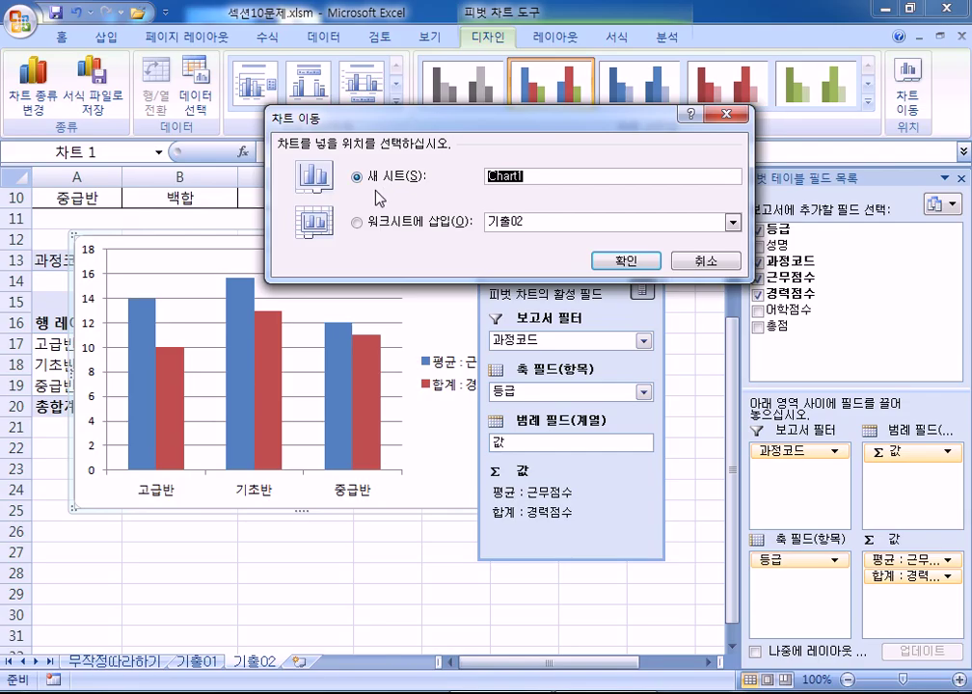
{"action": "left_click", "coordinate": [699, 262]}
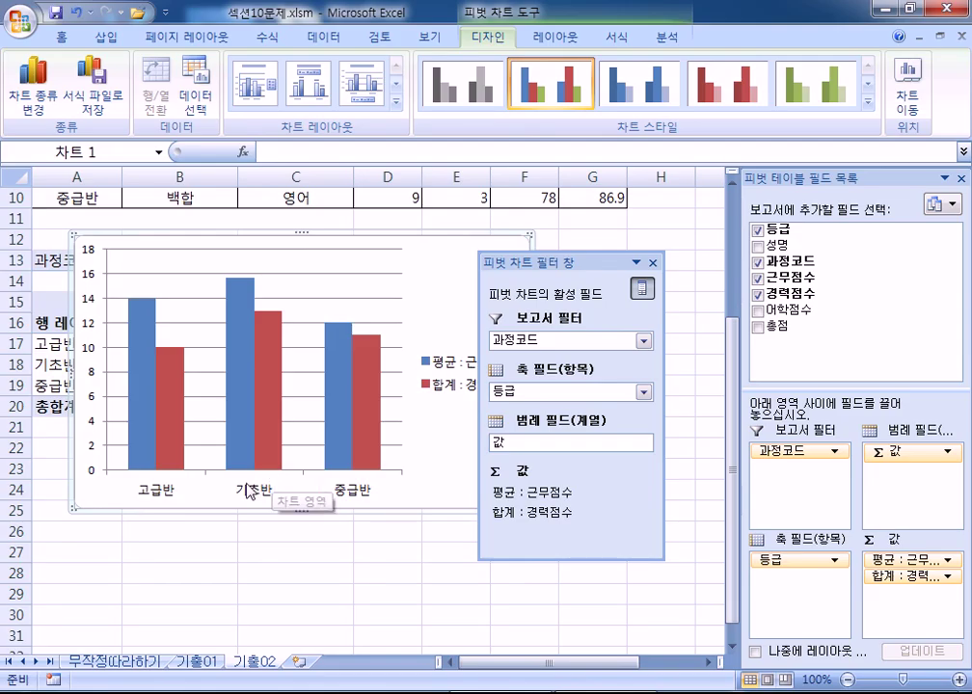
Step: Reposition the pivot chart over the lower source data rows and move the pivot chart filter pane down
{"action": "scroll", "coordinate": [232, 454], "scroll_direction": "up", "scroll_amount": 1}
{"action": "left_click_drag", "start_coordinate": [268, 298], "coordinate": [410, 305]}
{"action": "left_click_drag", "start_coordinate": [345, 305], "coordinate": [214, 248]}
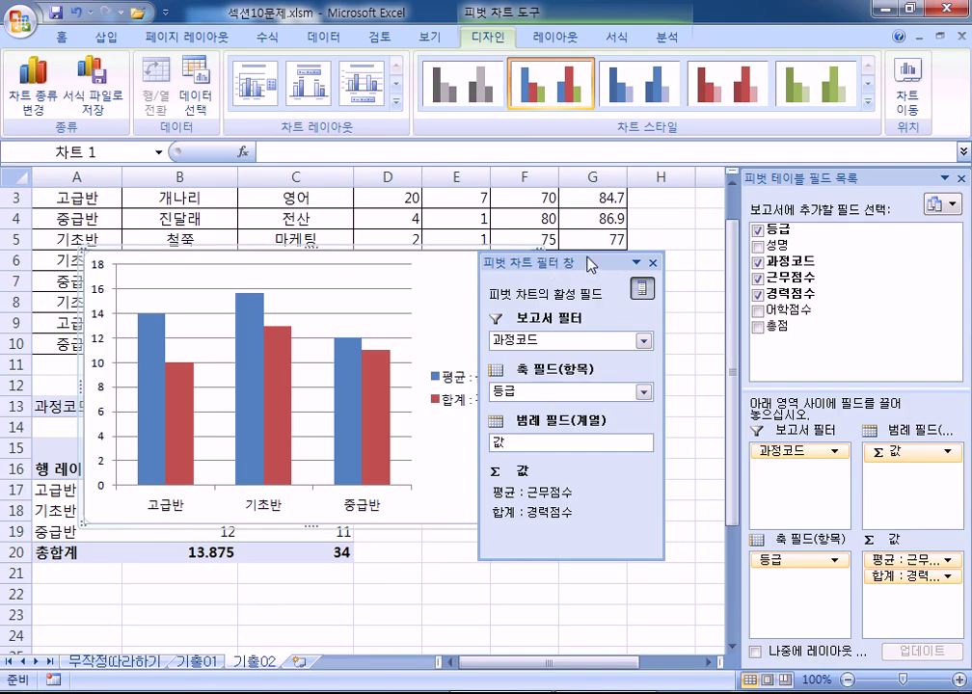
{"action": "left_click_drag", "start_coordinate": [574, 265], "coordinate": [547, 347]}
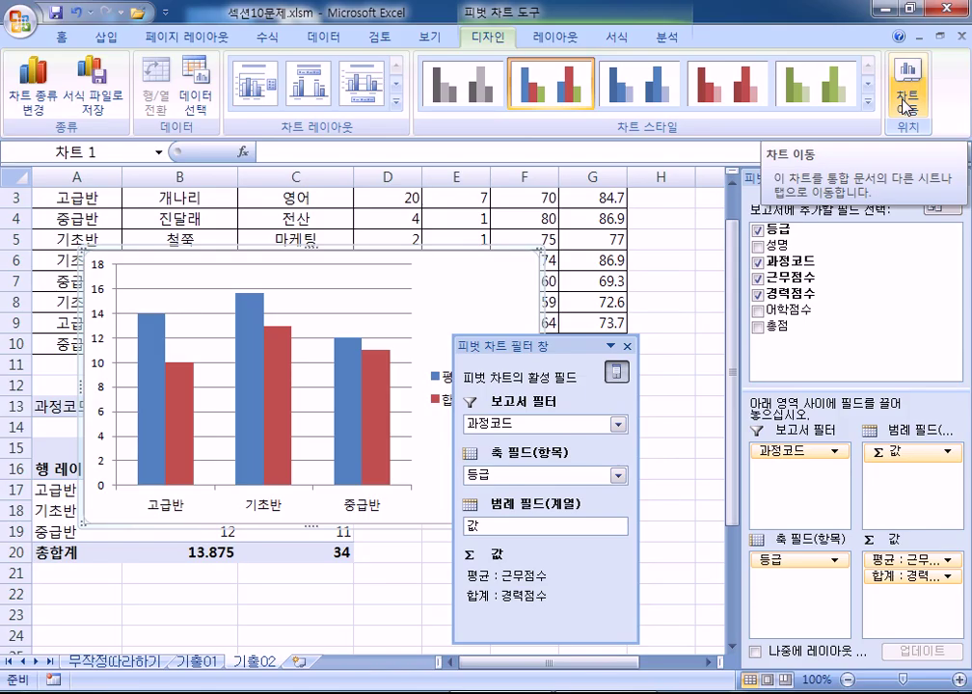
Step: Move the pivot chart to a new sheet named Chart1 and shift the filter pane away from the chart's middle
{"action": "right_click", "coordinate": [476, 287]}
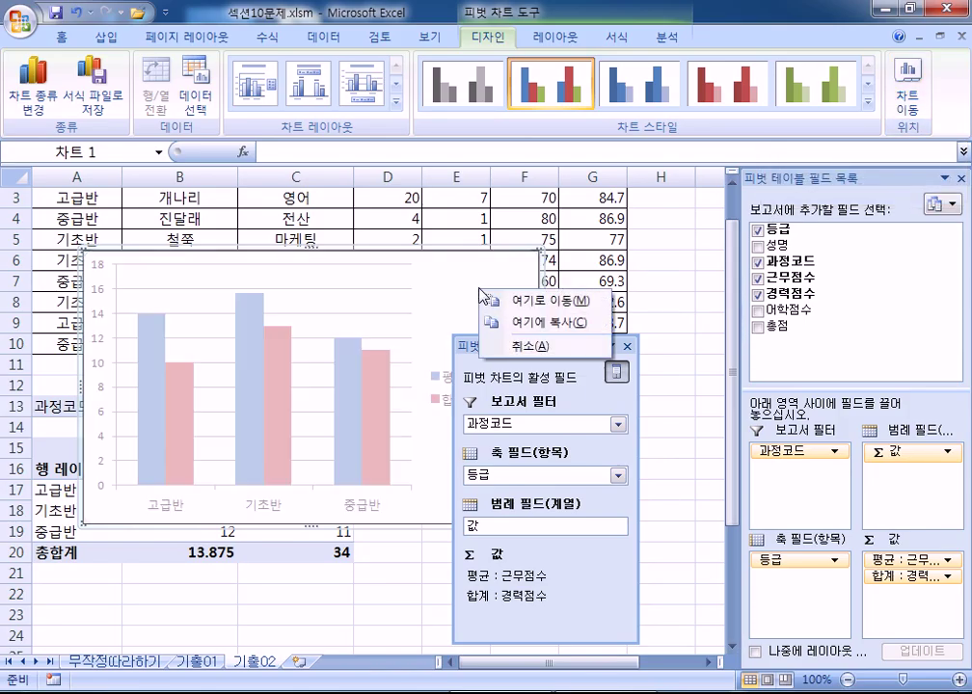
{"action": "right_click", "coordinate": [460, 275]}
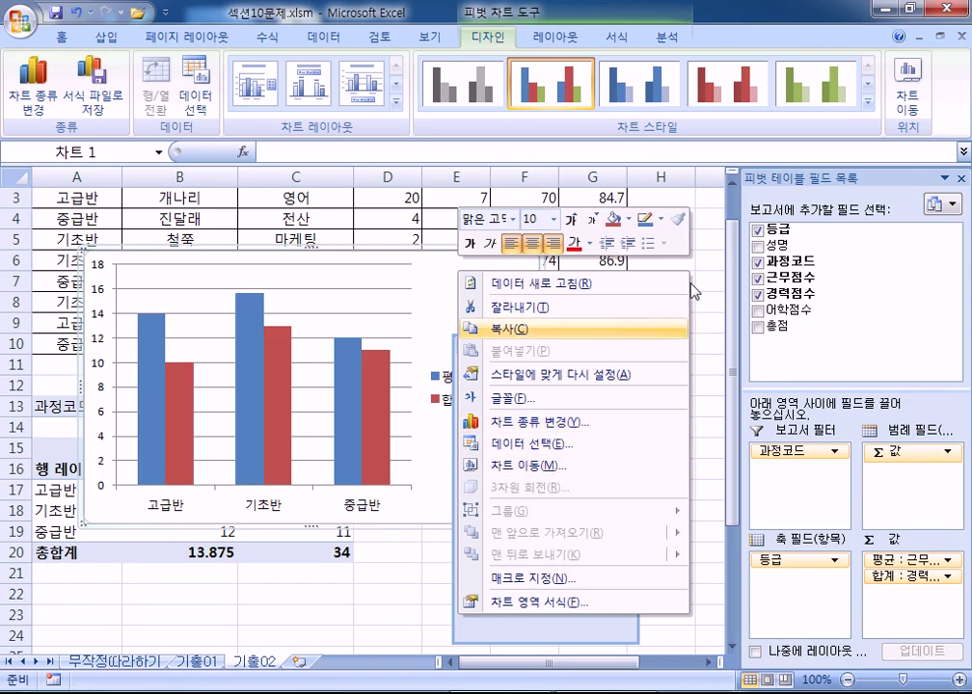
{"action": "left_click", "coordinate": [908, 100]}
{"action": "left_click", "coordinate": [405, 179]}
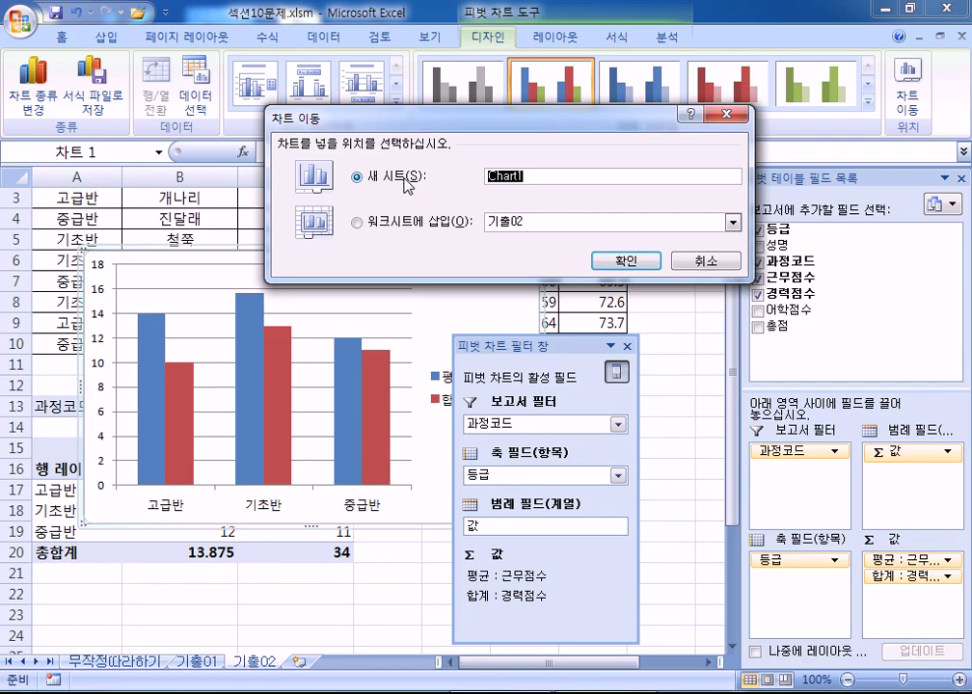
{"action": "left_click", "coordinate": [623, 260]}
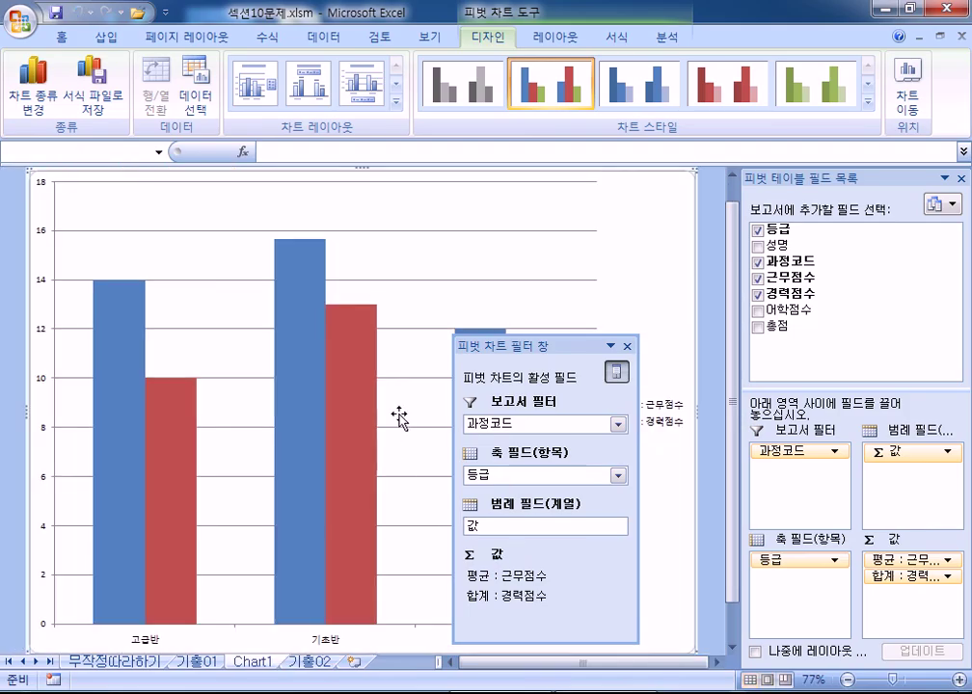
{"action": "left_click_drag", "start_coordinate": [564, 354], "coordinate": [615, 239]}
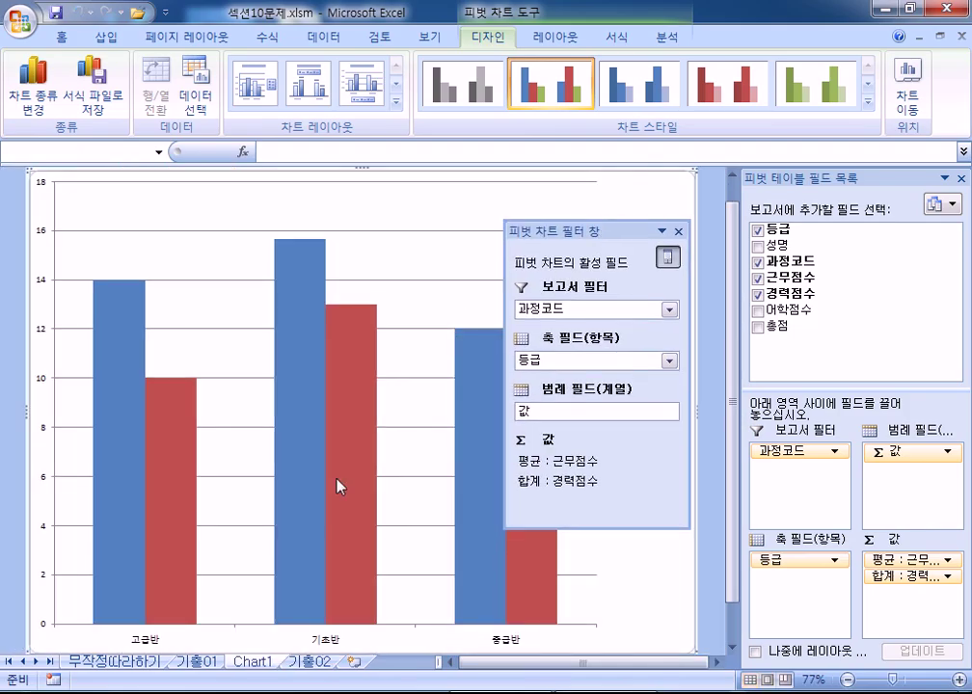
Step: Examine the pivot table on sheet 기출02 and compare it with the pivot chart on sheet Chart1
{"action": "left_click", "coordinate": [307, 663]}
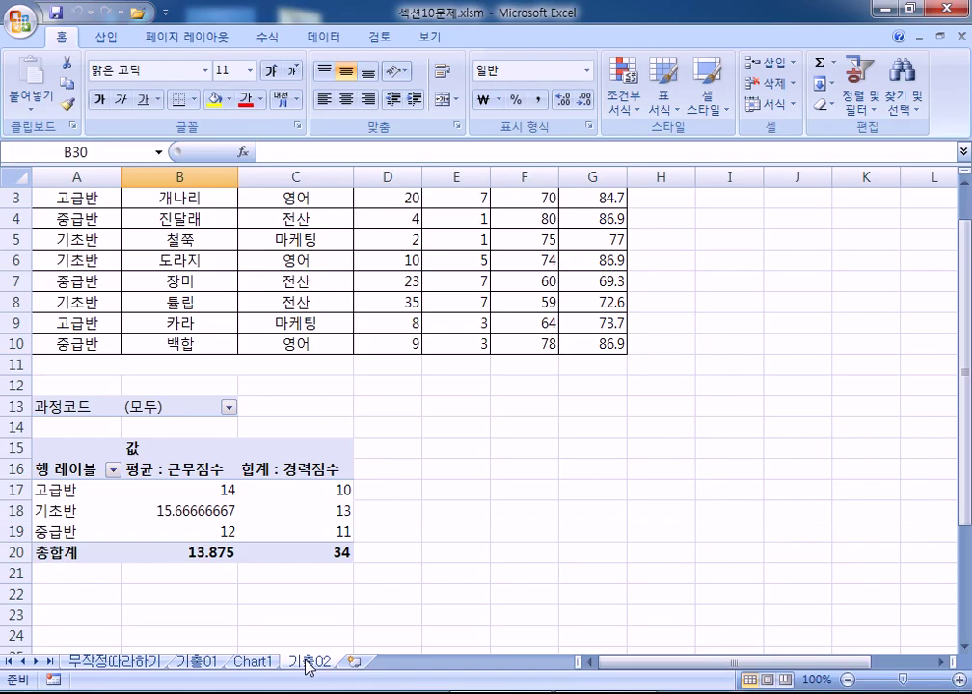
{"action": "left_click", "coordinate": [253, 492]}
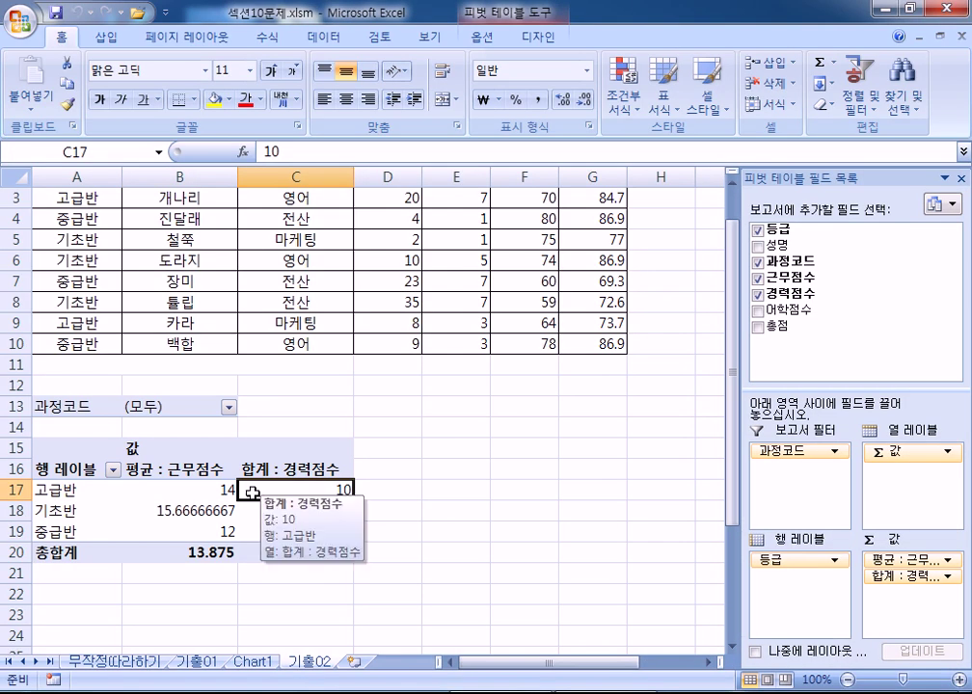
{"action": "scroll", "coordinate": [414, 472], "scroll_direction": "down", "scroll_amount": 2}
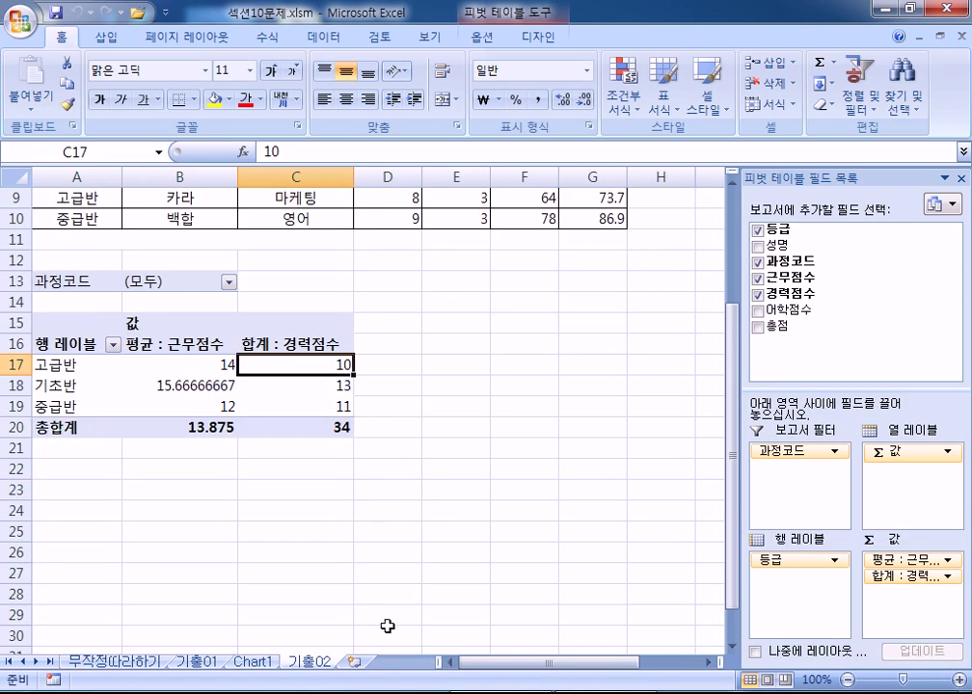
{"action": "left_click", "coordinate": [252, 663]}
{"action": "mouse_move", "coordinate": [464, 402]}
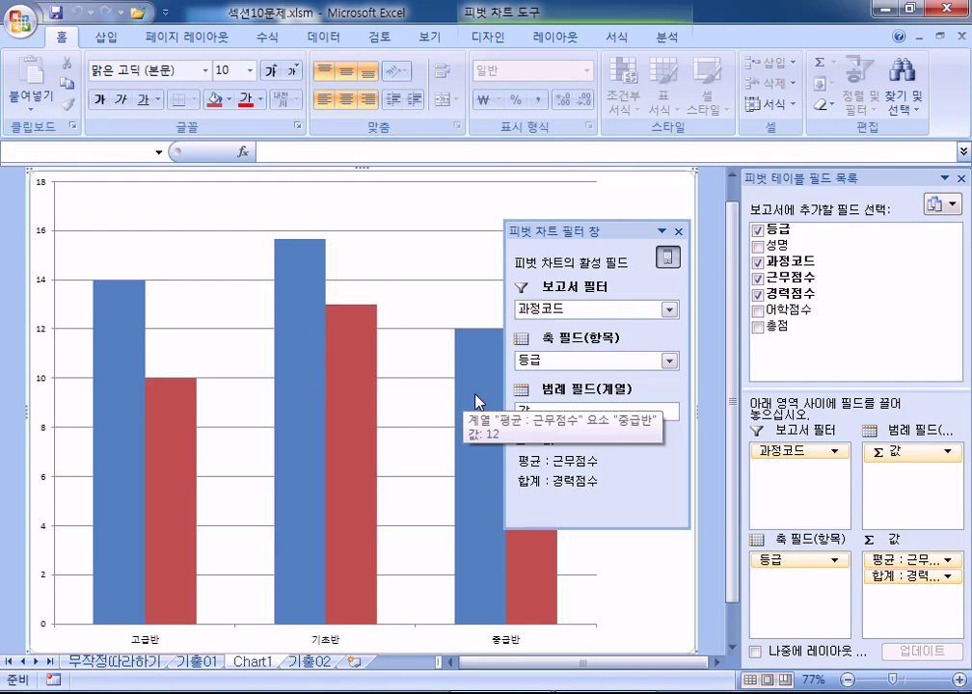
Step: Review the source range A2:G10, the pivot table built from it on sheet 기출02, and its field list
{"action": "left_click", "coordinate": [317, 663]}
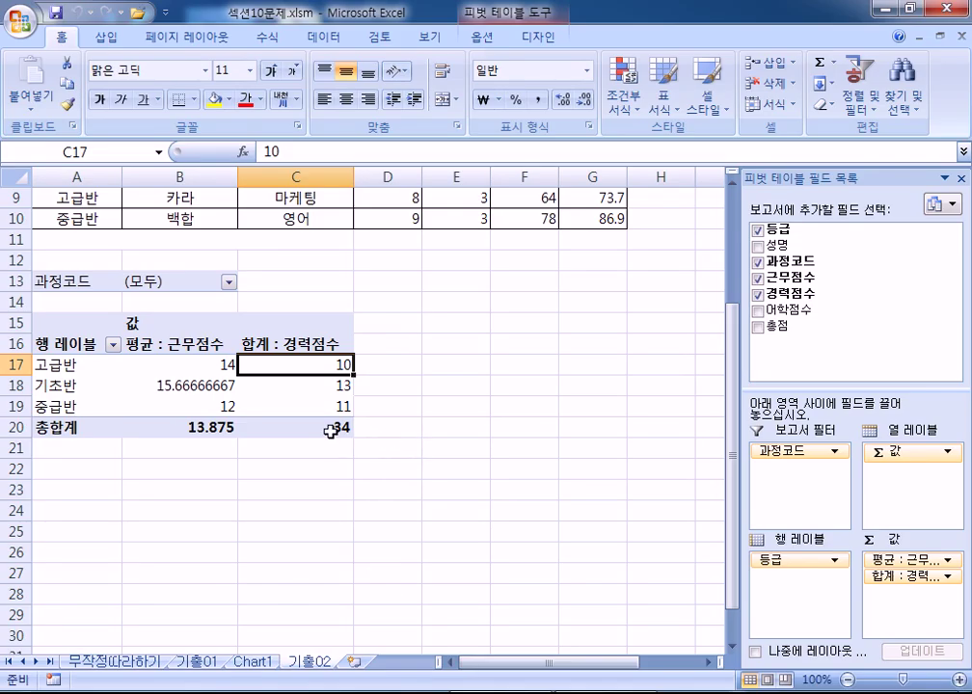
{"action": "mouse_move", "coordinate": [320, 432]}
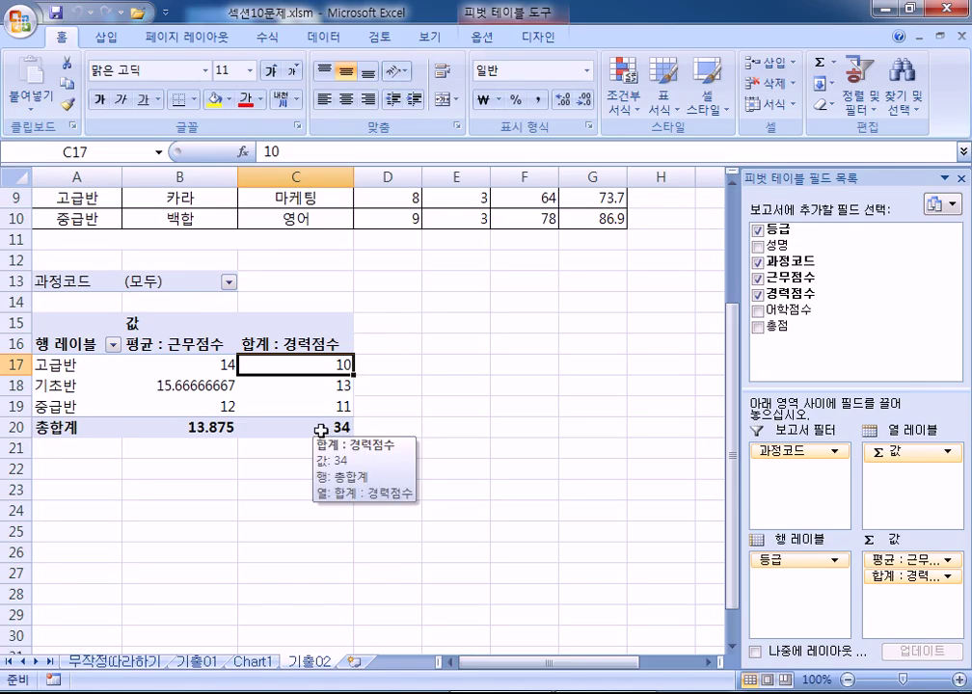
{"action": "scroll", "coordinate": [238, 314], "scroll_direction": "up", "scroll_amount": 3}
{"action": "left_click_drag", "start_coordinate": [71, 223], "coordinate": [581, 392]}
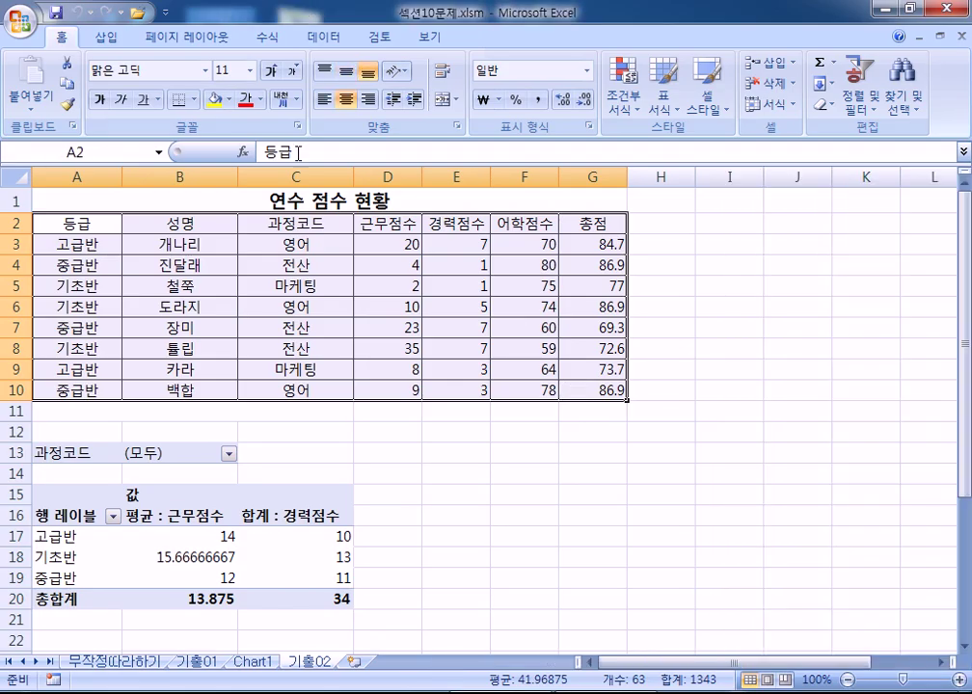
{"action": "left_click", "coordinate": [108, 37]}
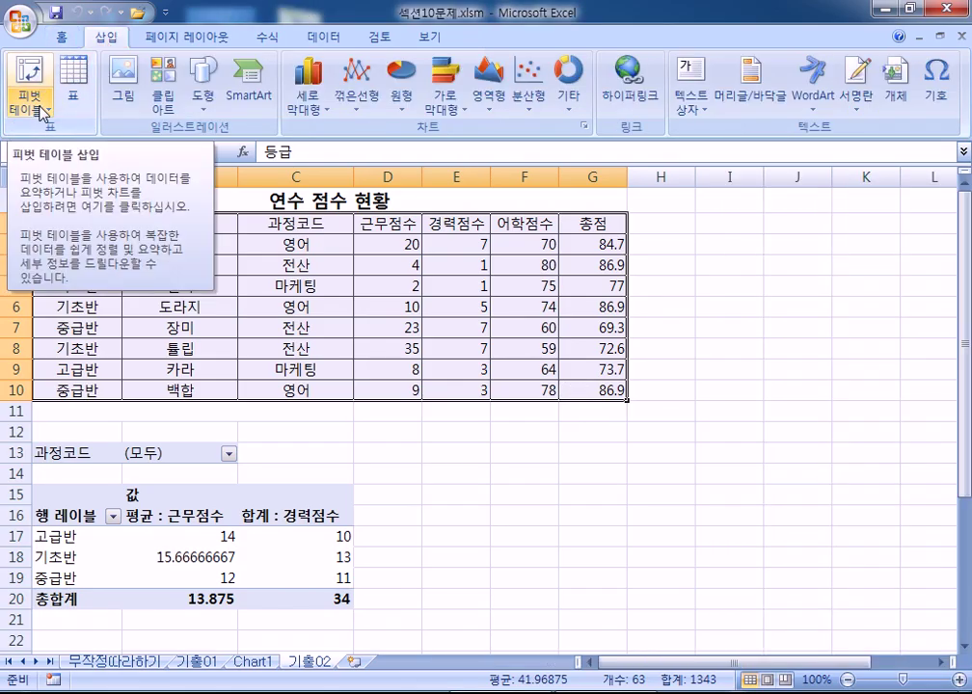
{"action": "left_click", "coordinate": [343, 347]}
{"action": "left_click", "coordinate": [312, 558]}
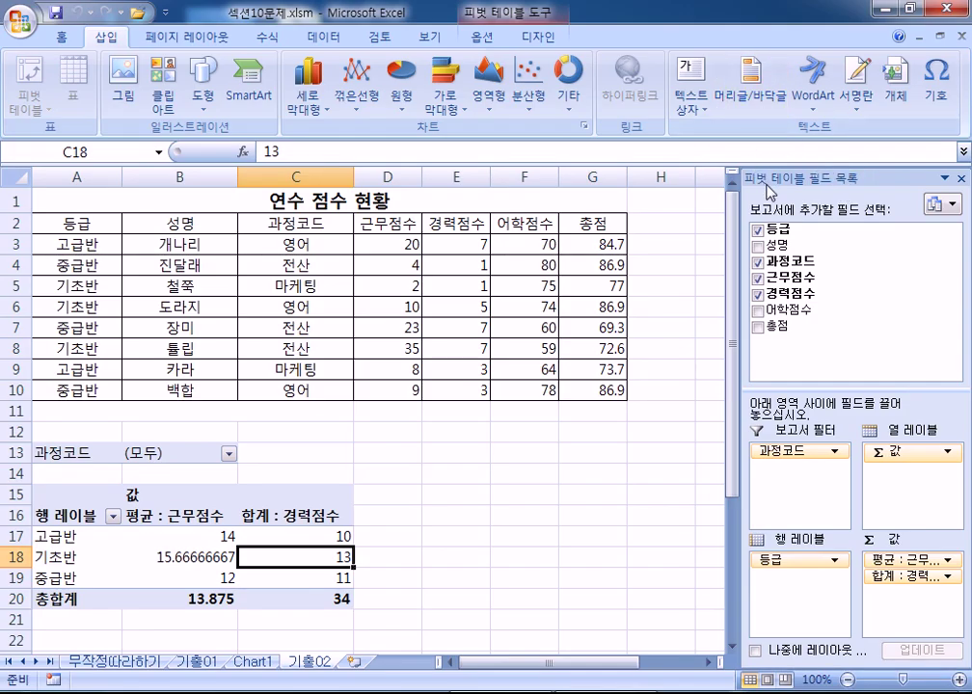
{"action": "left_click_drag", "start_coordinate": [718, 128], "coordinate": [612, 24]}
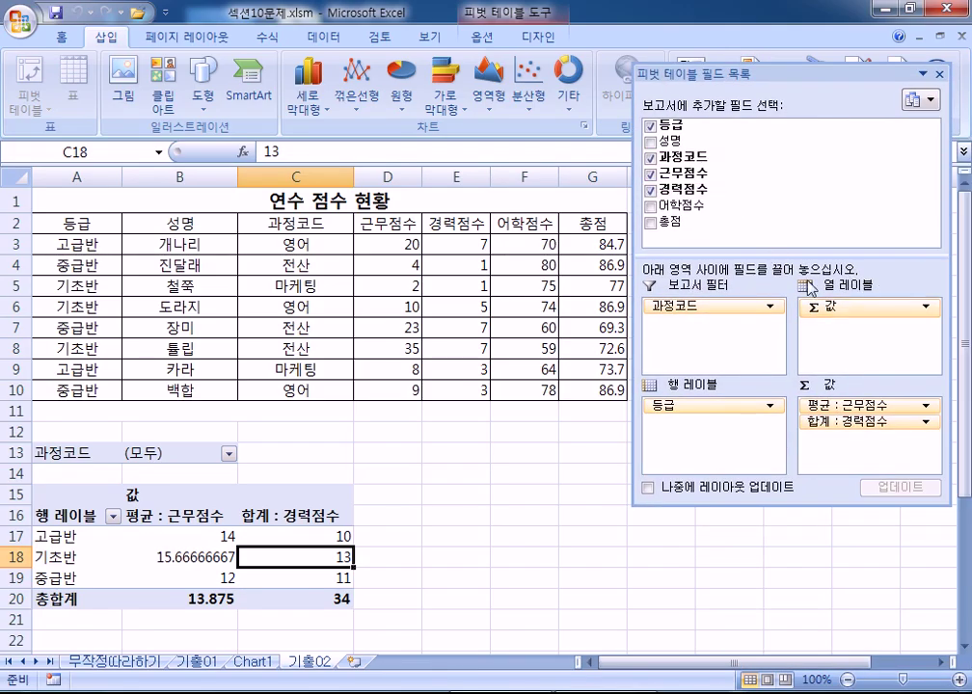
{"action": "double_click", "coordinate": [791, 75]}
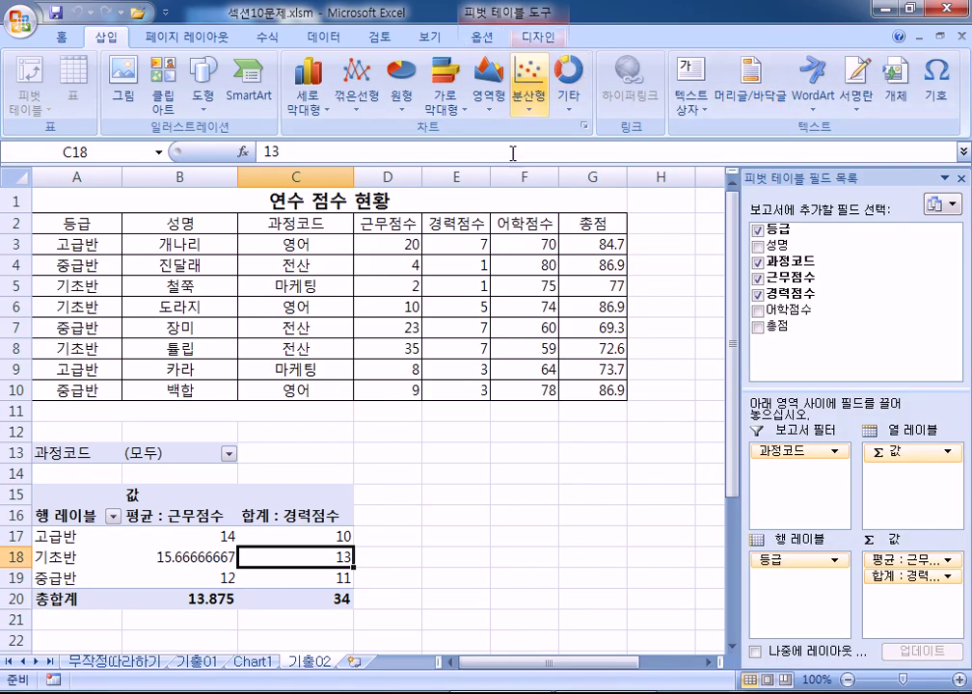
Step: Review the pivot table's report layout and style choices and the chart-moving command for the pivot chart on sheet Chart1
{"action": "left_click", "coordinate": [491, 50]}
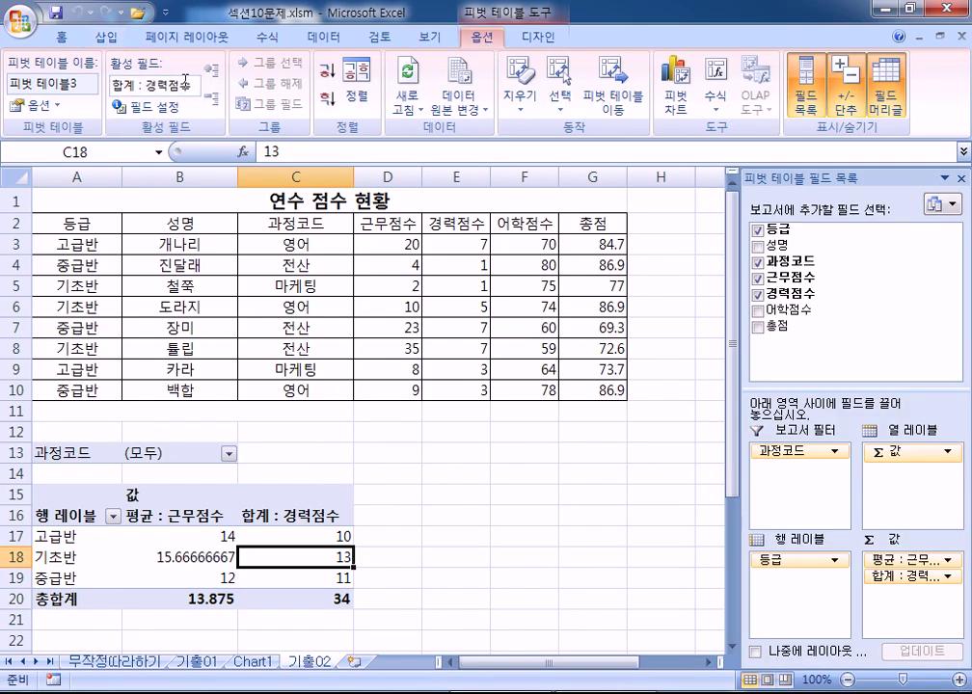
{"action": "scroll", "coordinate": [231, 77], "scroll_direction": "down", "scroll_amount": 1}
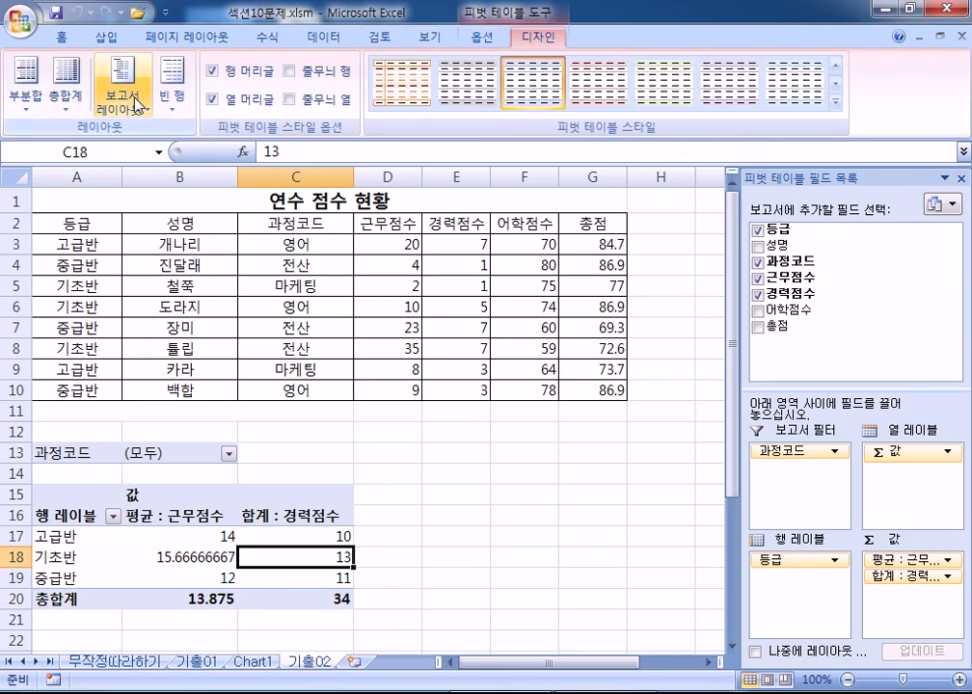
{"action": "left_click", "coordinate": [122, 96]}
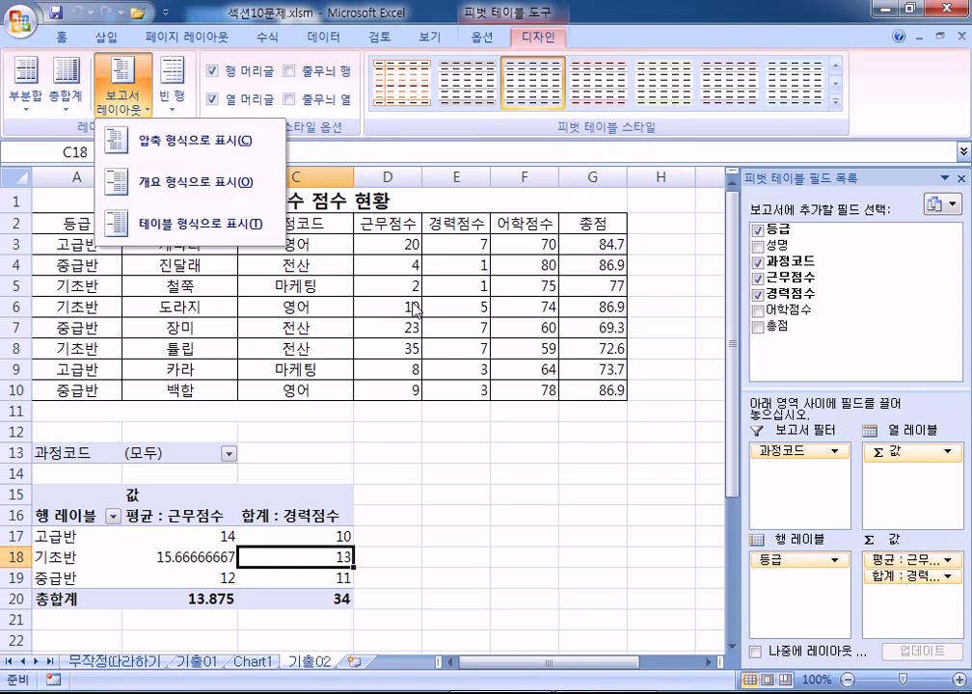
{"action": "left_click", "coordinate": [835, 100]}
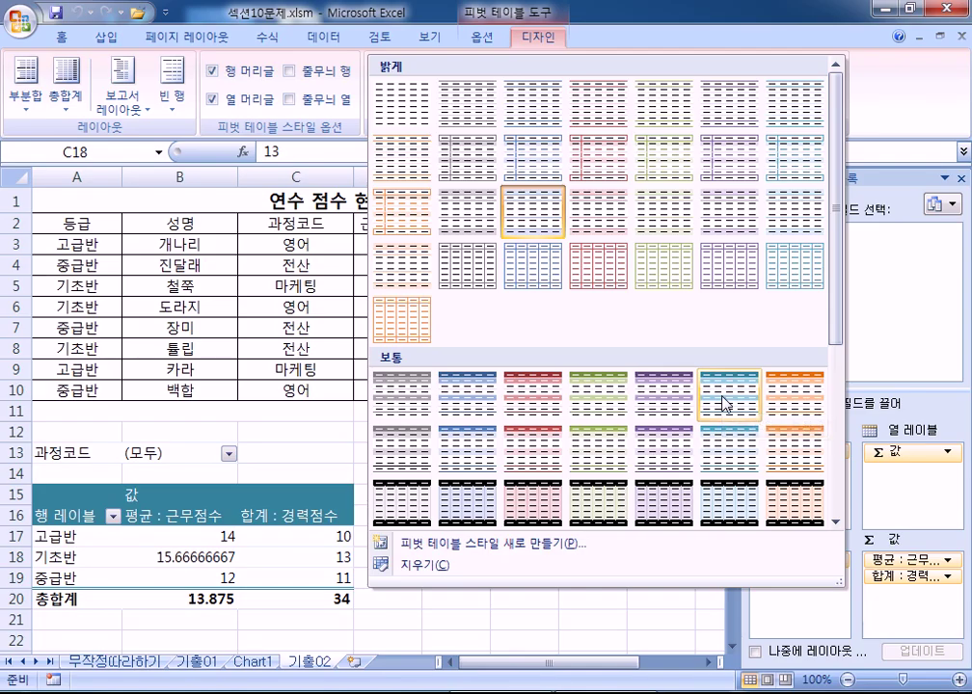
{"action": "left_click", "coordinate": [243, 506]}
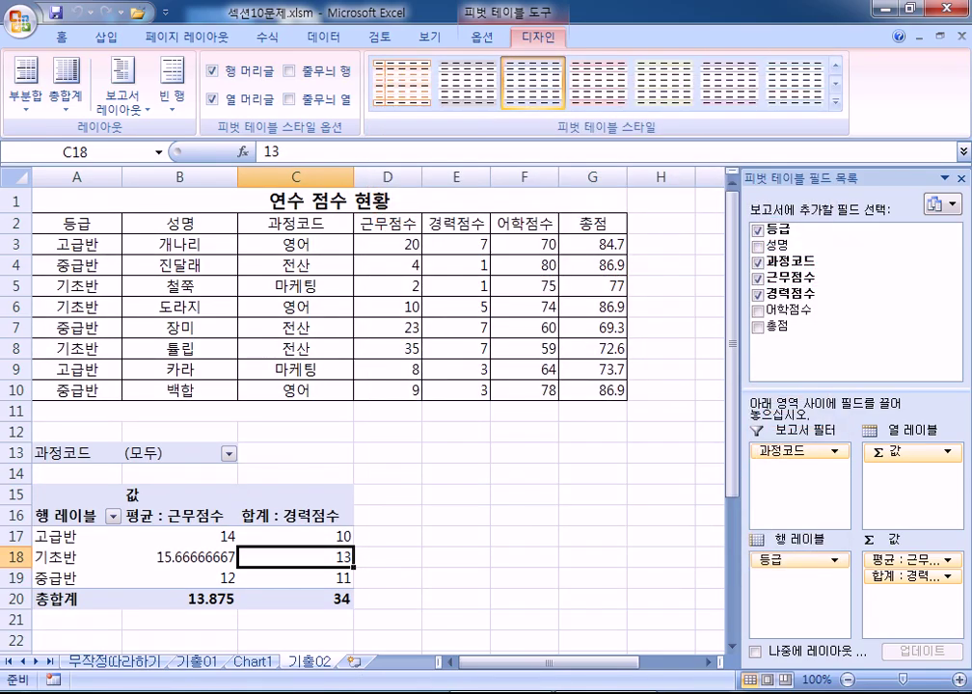
{"action": "left_click", "coordinate": [249, 663]}
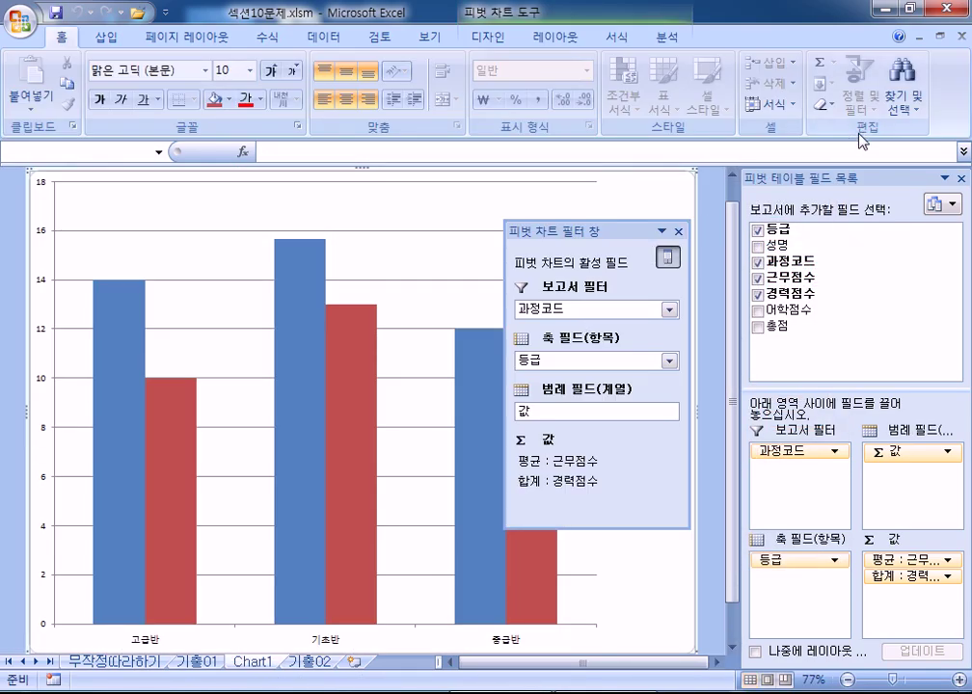
{"action": "left_click", "coordinate": [490, 38]}
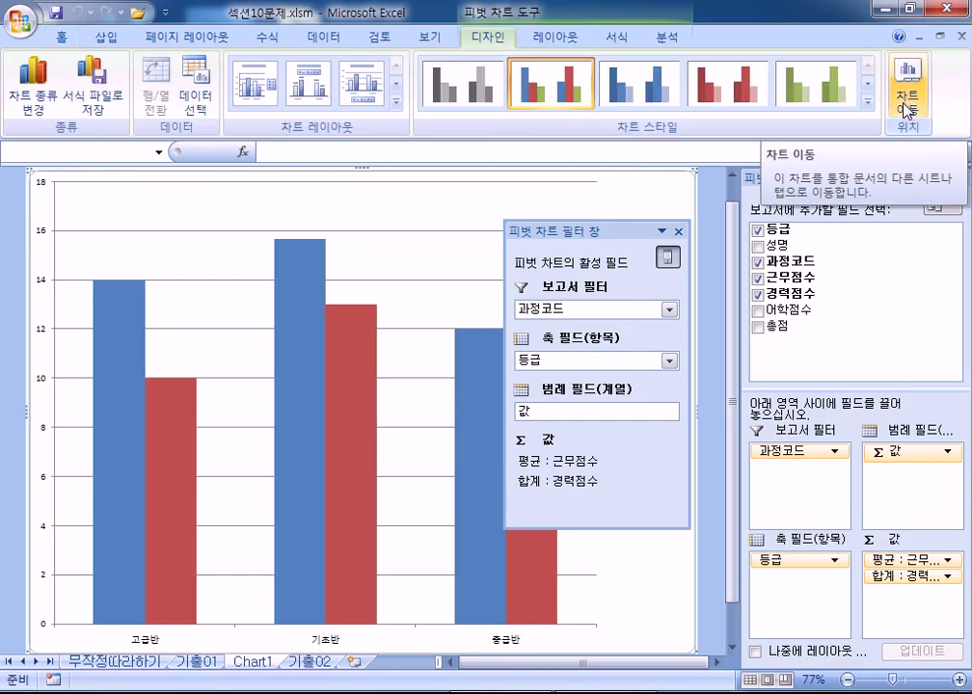
{"action": "left_click", "coordinate": [306, 663]}
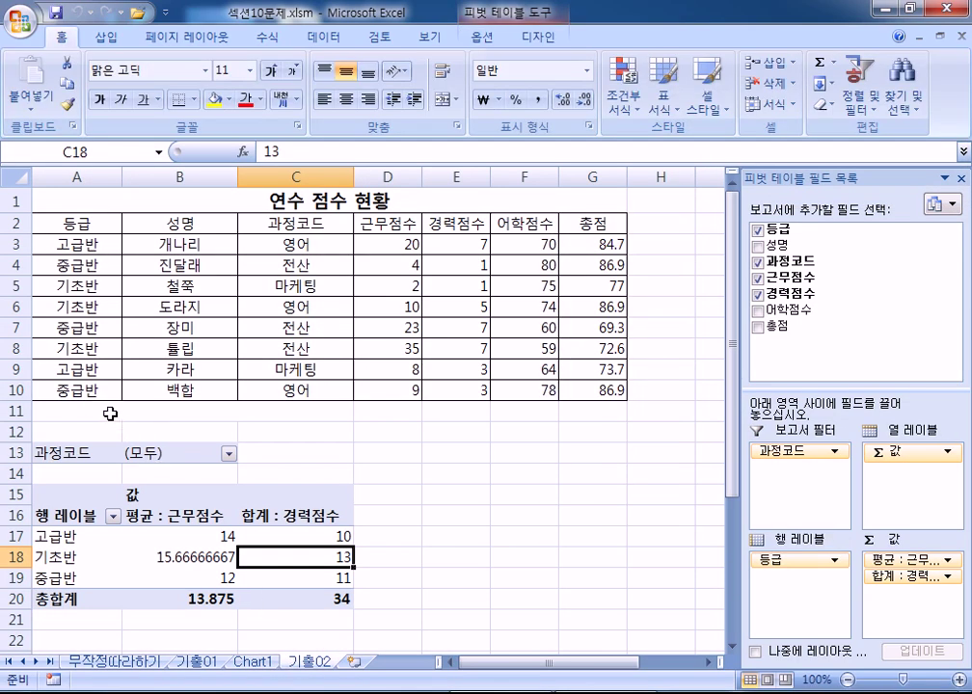
Step: Delete rows 12 to 25 containing the pivot table on sheet 기출02, and undo the deletion after viewing Chart1
{"action": "scroll", "coordinate": [97, 413], "scroll_direction": "down", "scroll_amount": 2}
{"action": "left_click_drag", "start_coordinate": [5, 302], "coordinate": [18, 577]}
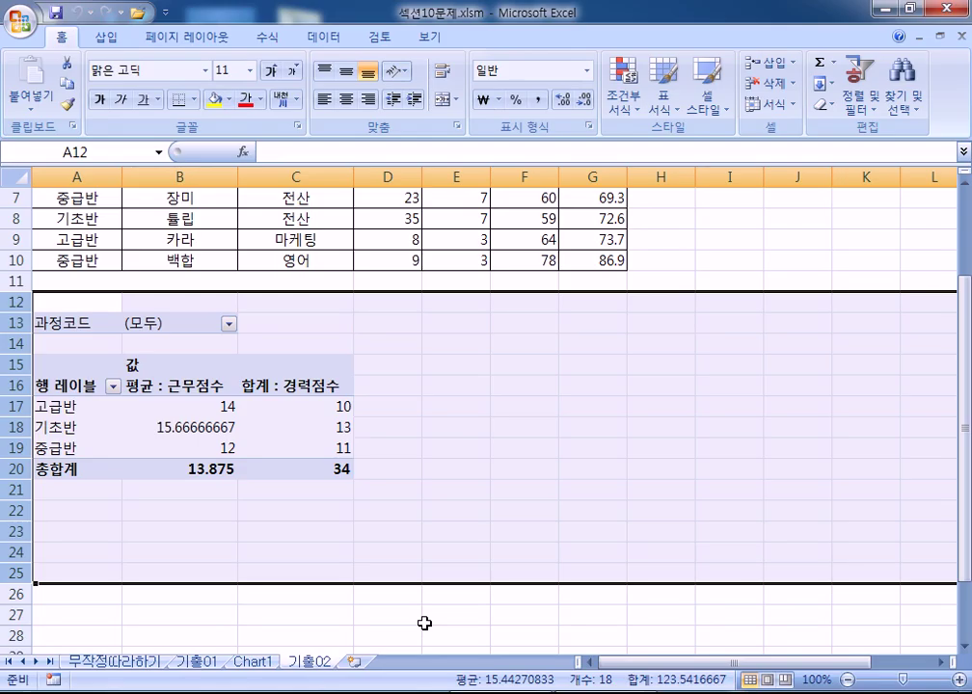
{"action": "right_click", "coordinate": [445, 369]}
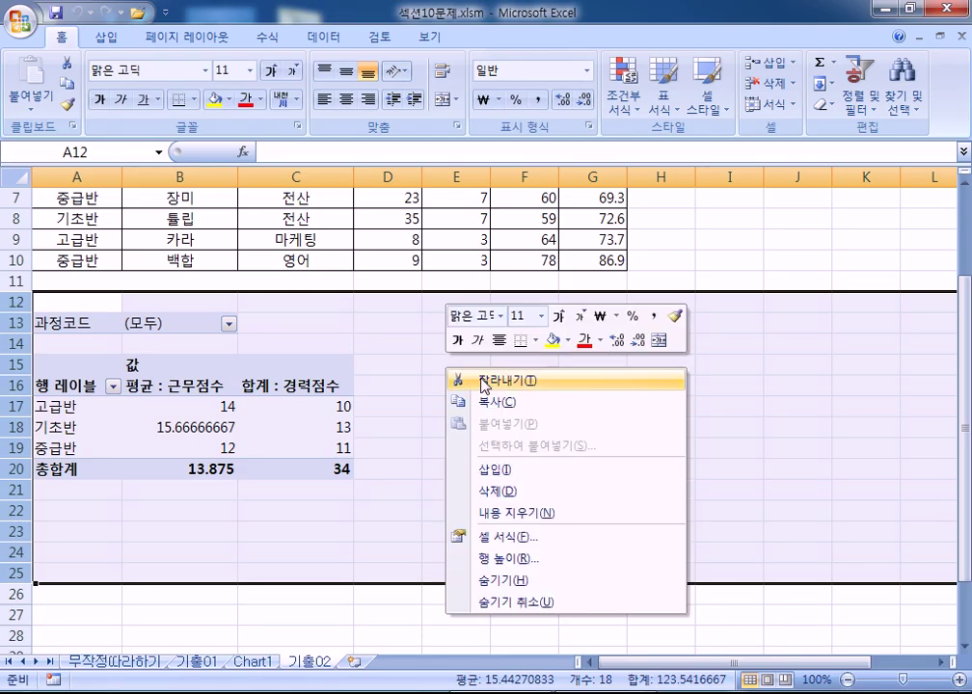
{"action": "left_click", "coordinate": [497, 492]}
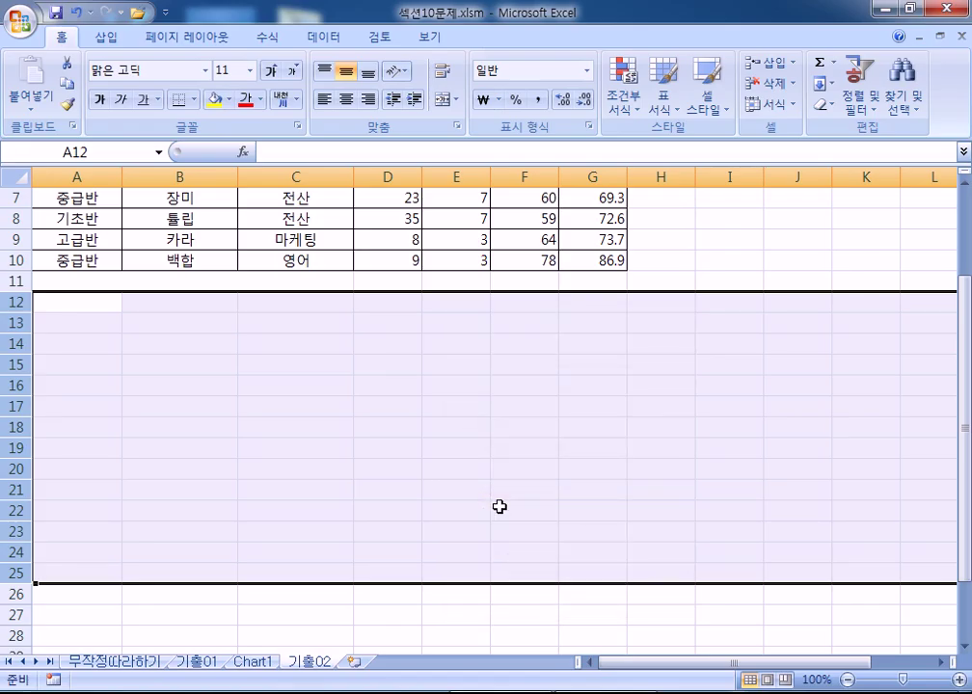
{"action": "left_click", "coordinate": [253, 662]}
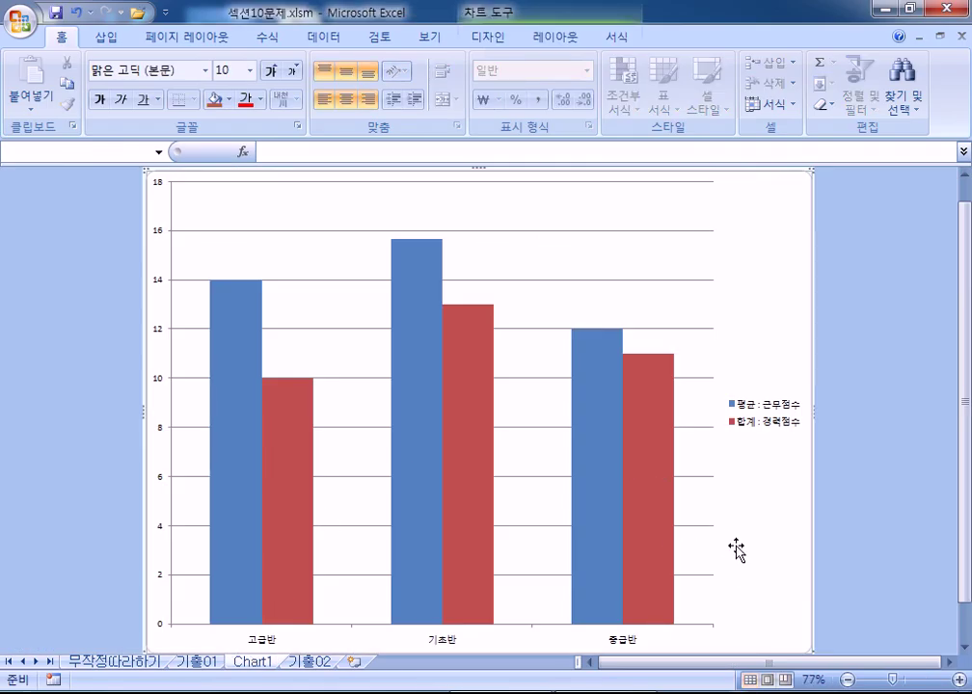
{"action": "key", "text": "ctrl+Page_Down"}
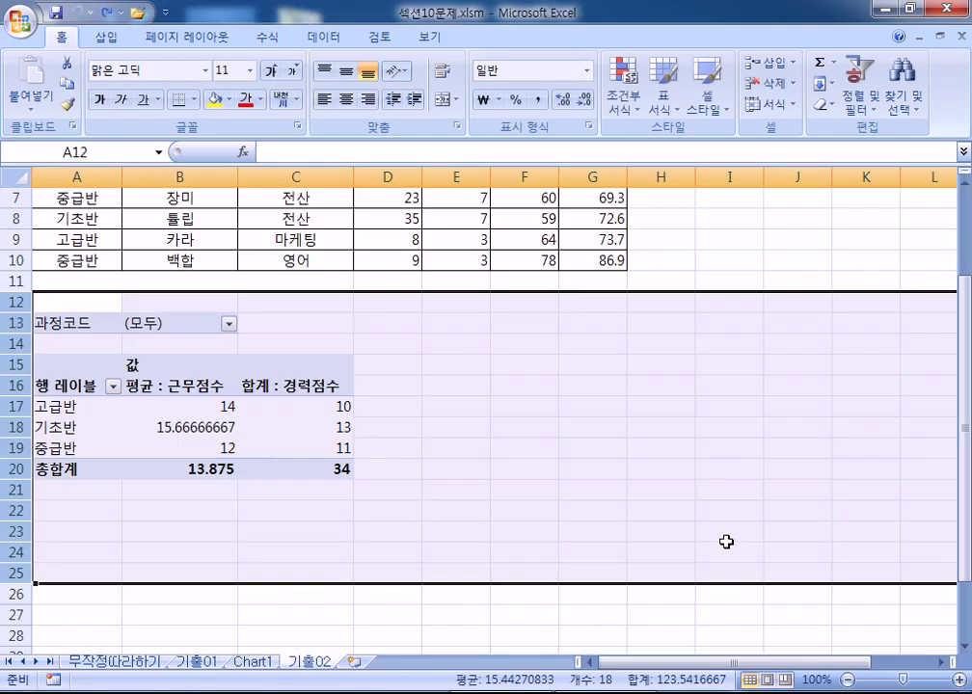
Step: Clear the whole pivot table in A13:C20 on sheet 기출02 and undo the clearing
{"action": "left_click", "coordinate": [285, 404]}
{"action": "left_click_drag", "start_coordinate": [44, 323], "coordinate": [319, 469]}
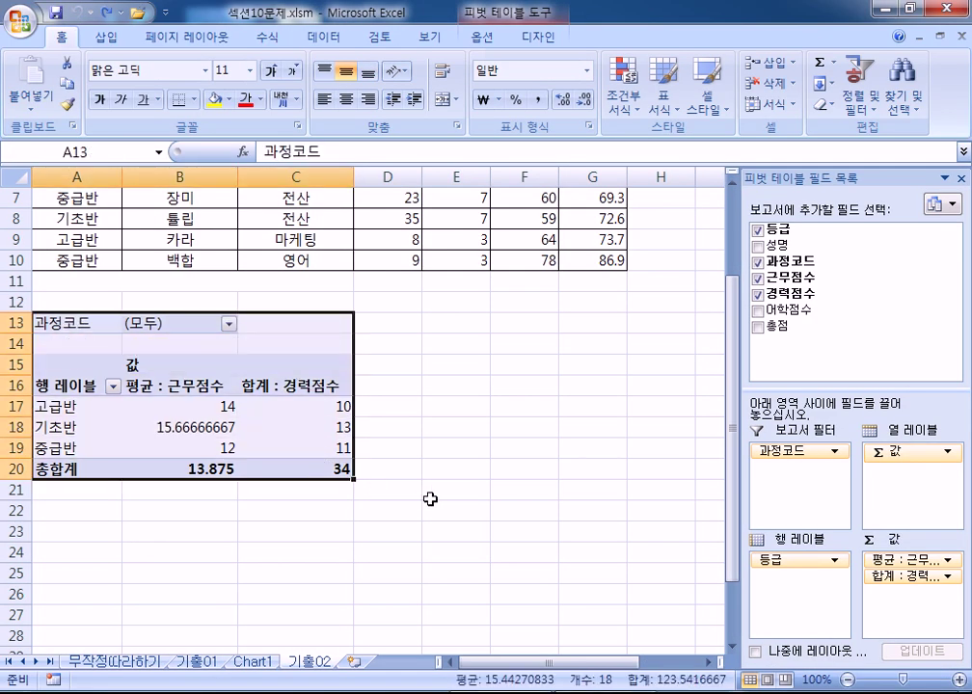
{"action": "key", "text": "Delete"}
{"action": "left_click", "coordinate": [469, 453]}
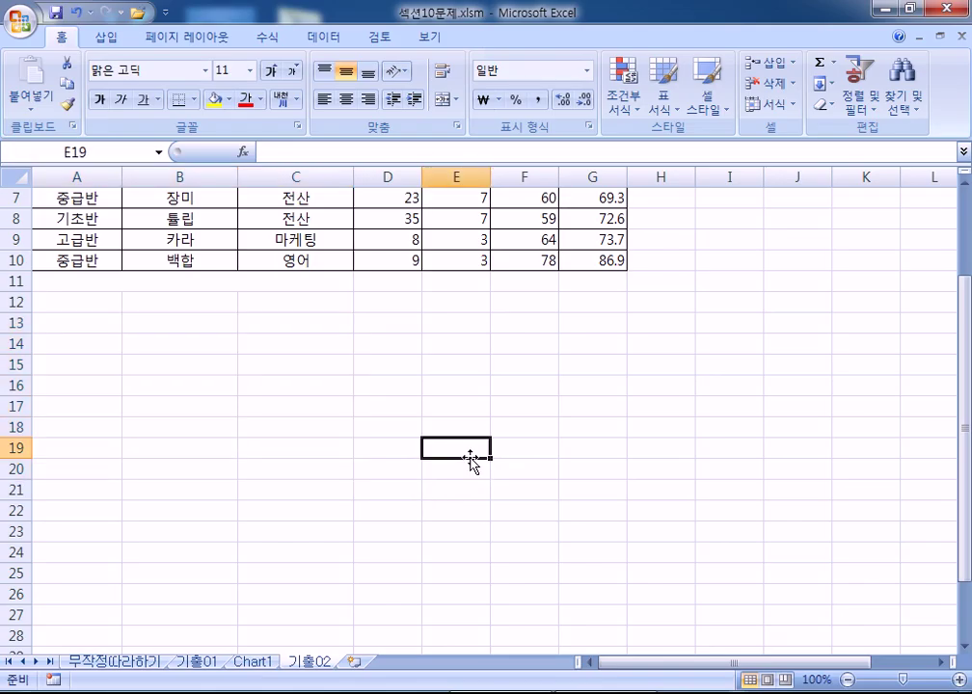
{"action": "key", "text": "ctrl+z"}
Step: Try to delete only part of the pivot table, the 평균 : 근무점수 column in B16:B20
{"action": "left_click", "coordinate": [265, 384]}
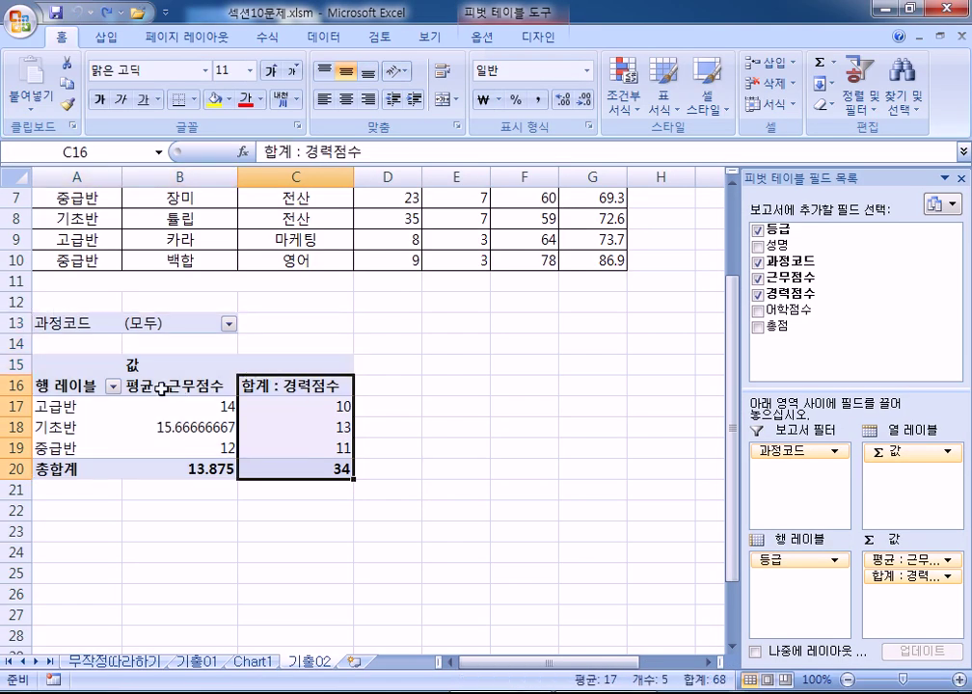
{"action": "left_click", "coordinate": [75, 366]}
{"action": "left_click_drag", "start_coordinate": [172, 386], "coordinate": [231, 477]}
{"action": "left_click", "coordinate": [488, 398]}
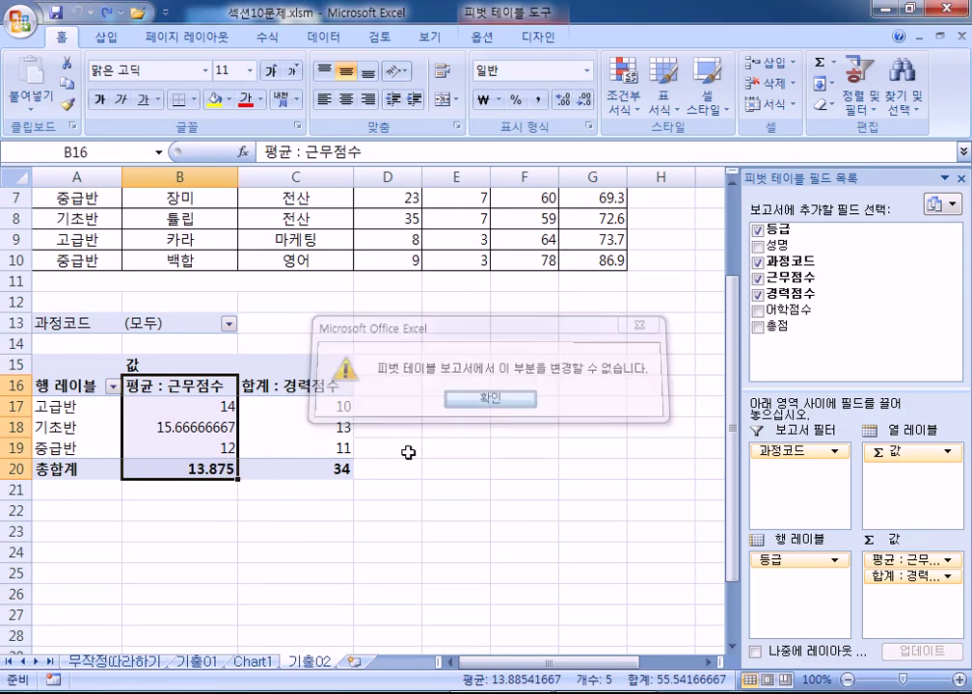
{"action": "left_click", "coordinate": [318, 470]}
{"action": "left_click_drag", "start_coordinate": [299, 368], "coordinate": [282, 463]}
{"action": "left_click_drag", "start_coordinate": [47, 322], "coordinate": [280, 472]}
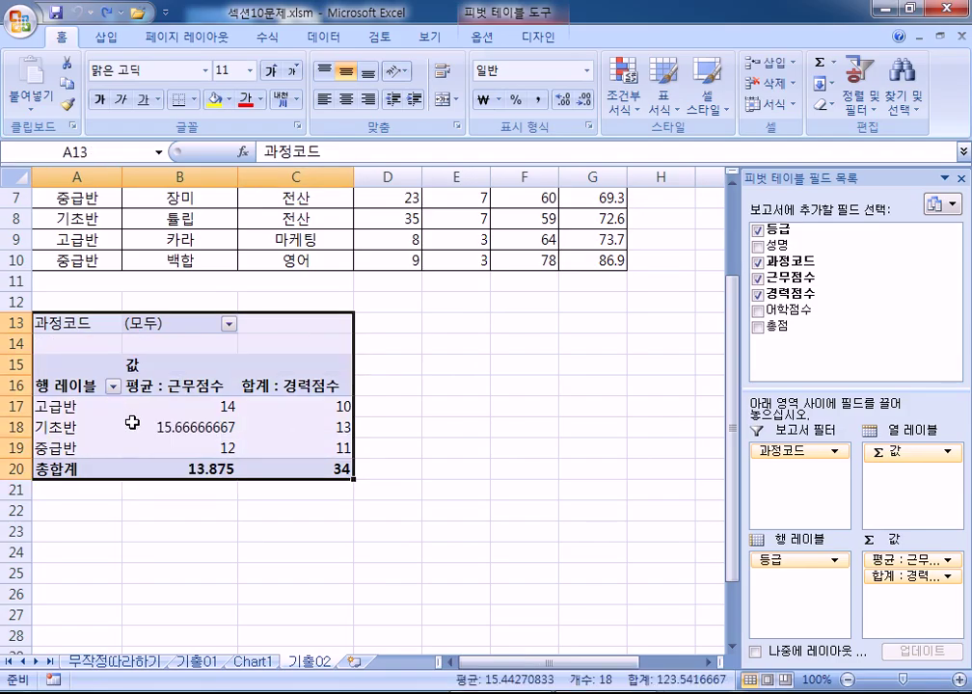
{"action": "left_click_drag", "start_coordinate": [71, 325], "coordinate": [267, 469]}
{"action": "left_click_drag", "start_coordinate": [16, 323], "coordinate": [15, 492]}
{"action": "right_click", "coordinate": [17, 403]}
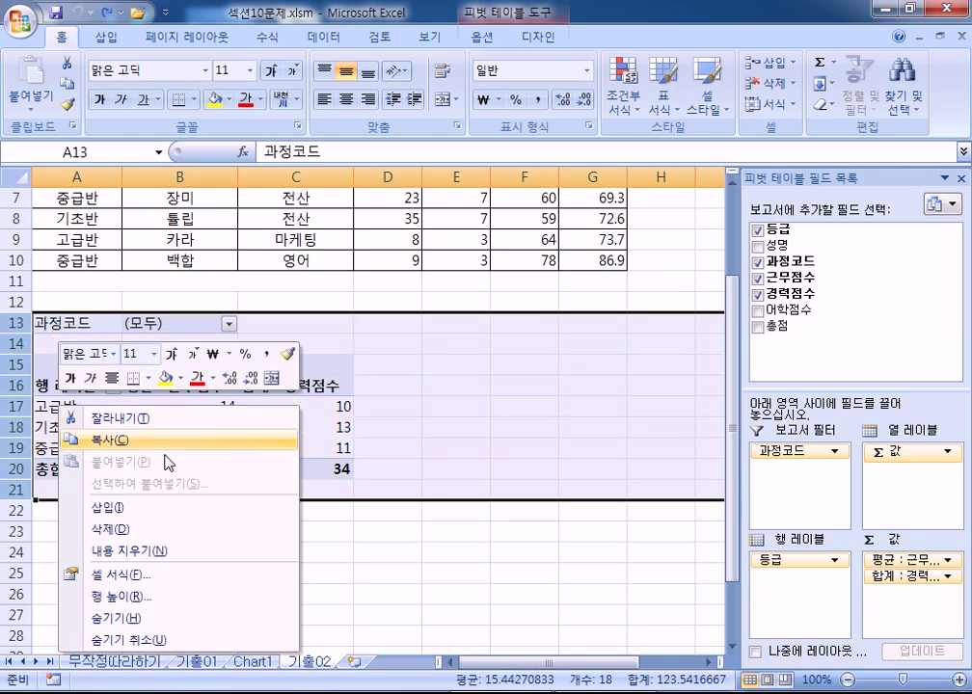
{"action": "key", "text": "Escape"}
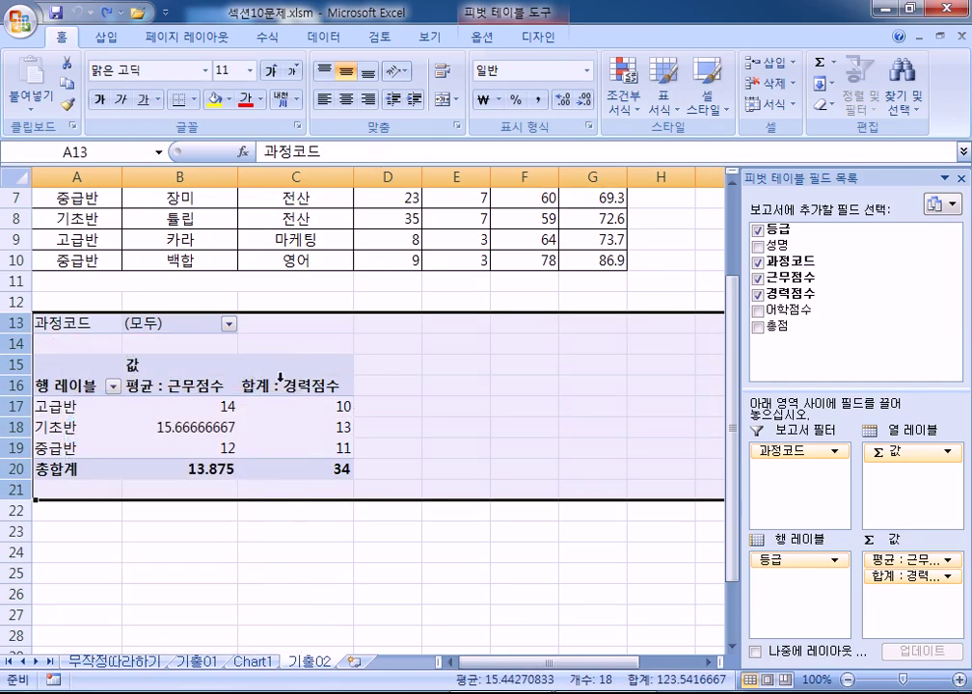
Step: Check the pivot chart on sheet Chart1 against the value fields of the pivot table on sheet 기출02
{"action": "left_click", "coordinate": [193, 388]}
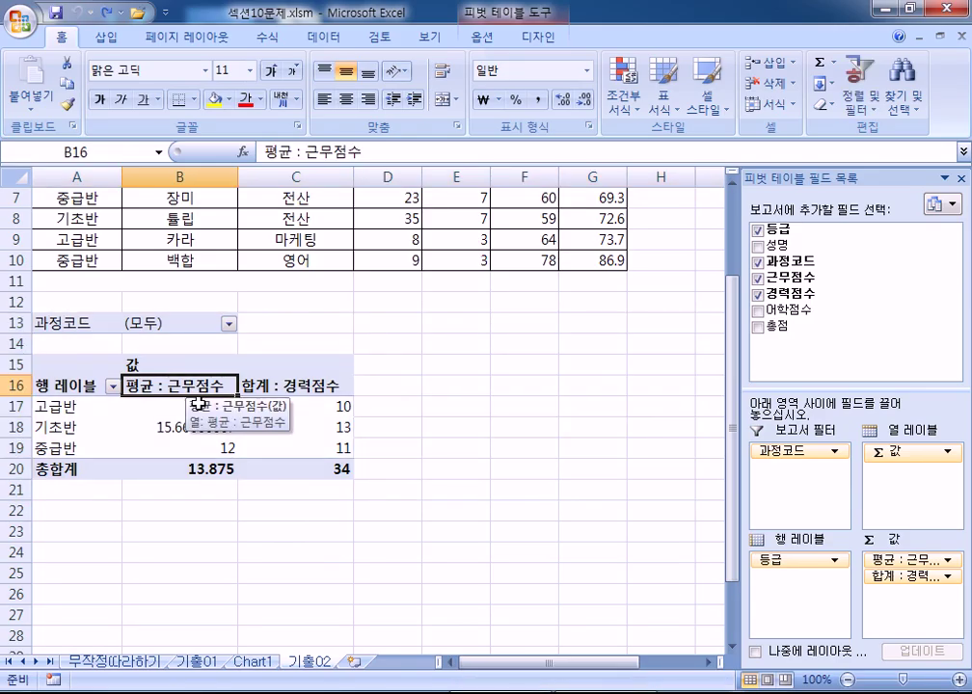
{"action": "left_click", "coordinate": [253, 663]}
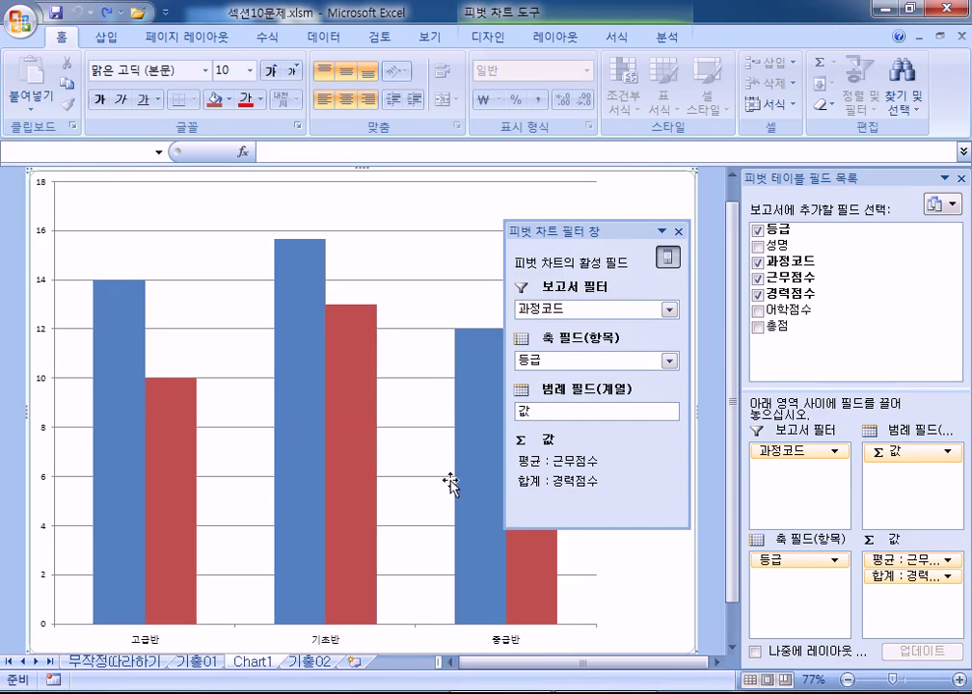
{"action": "left_click", "coordinate": [297, 664]}
{"action": "left_click", "coordinate": [202, 417]}
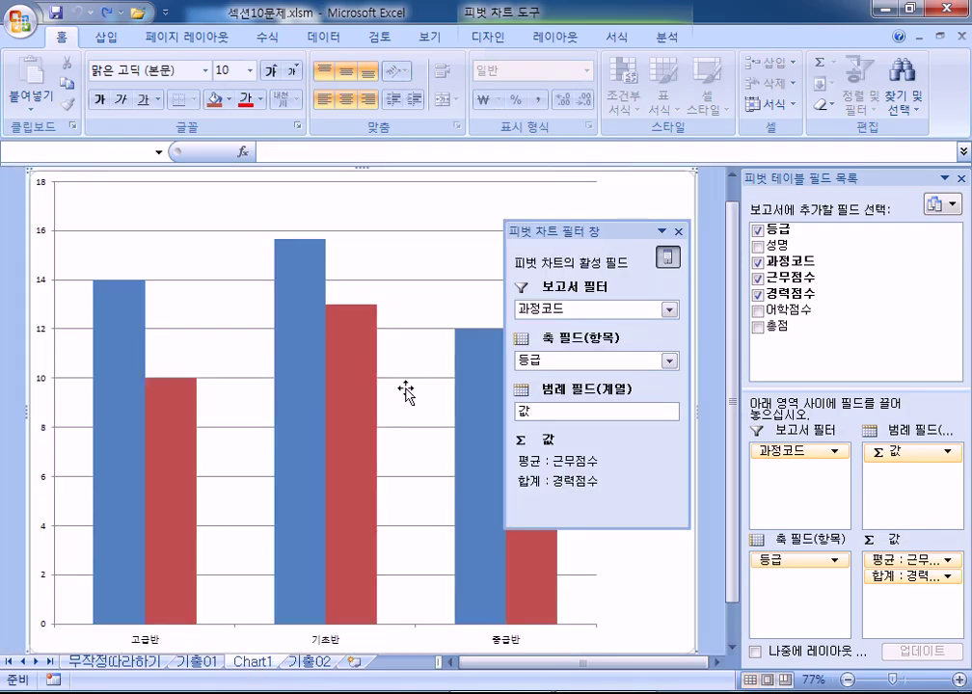
{"action": "left_click", "coordinate": [251, 664]}
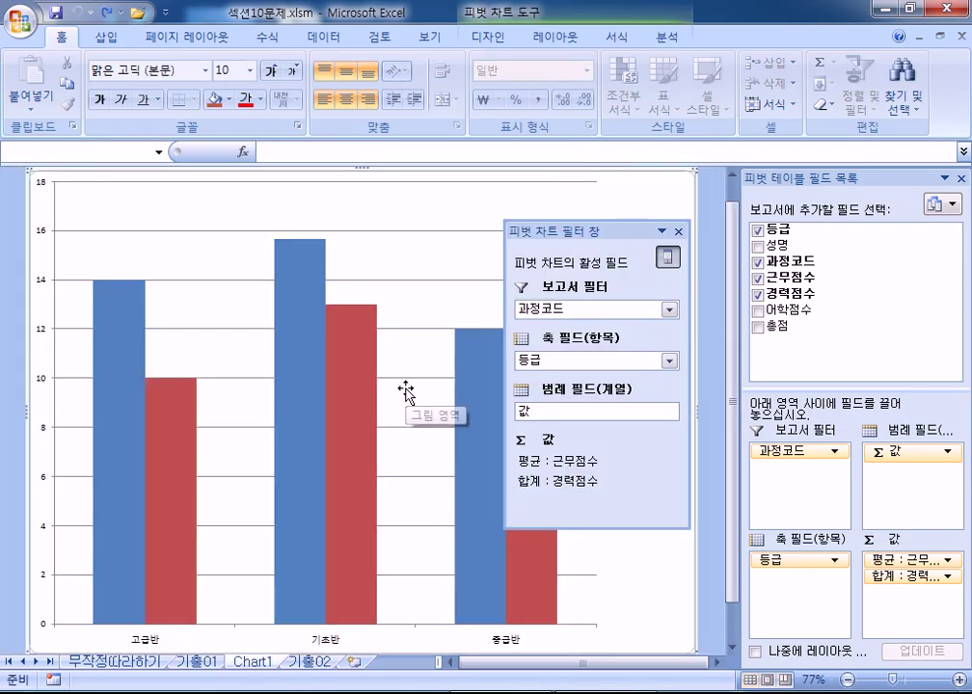
{"action": "left_click", "coordinate": [460, 250]}
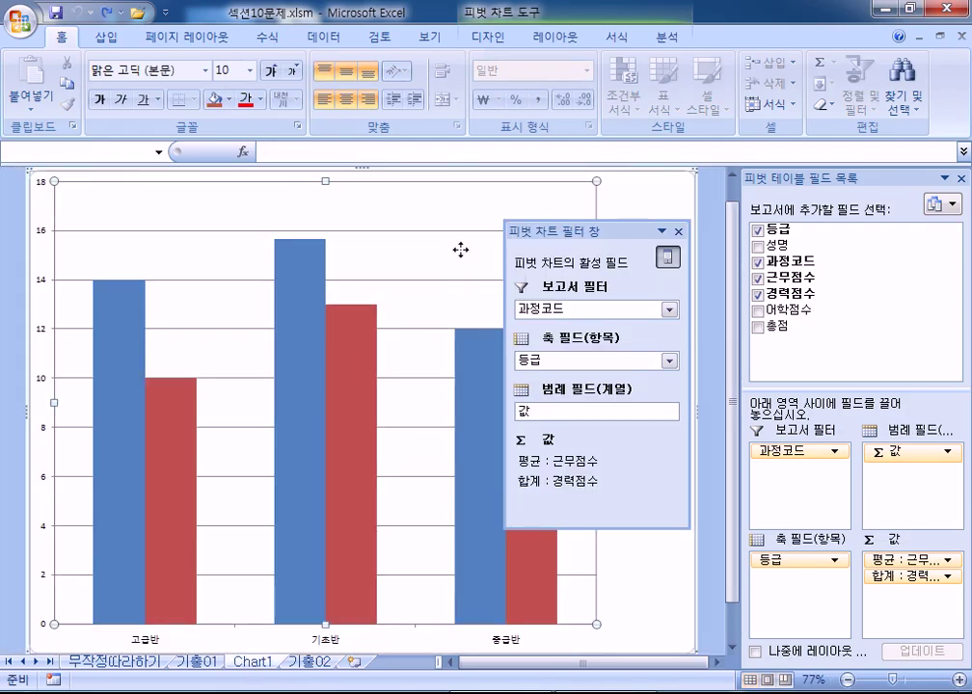
Step: Delete the entire pivot table in A13:C20 on sheet 기출02 and check the chart on sheet Chart1
{"action": "left_click", "coordinate": [311, 664]}
{"action": "left_click_drag", "start_coordinate": [29, 323], "coordinate": [318, 477]}
{"action": "key", "text": "Delete"}
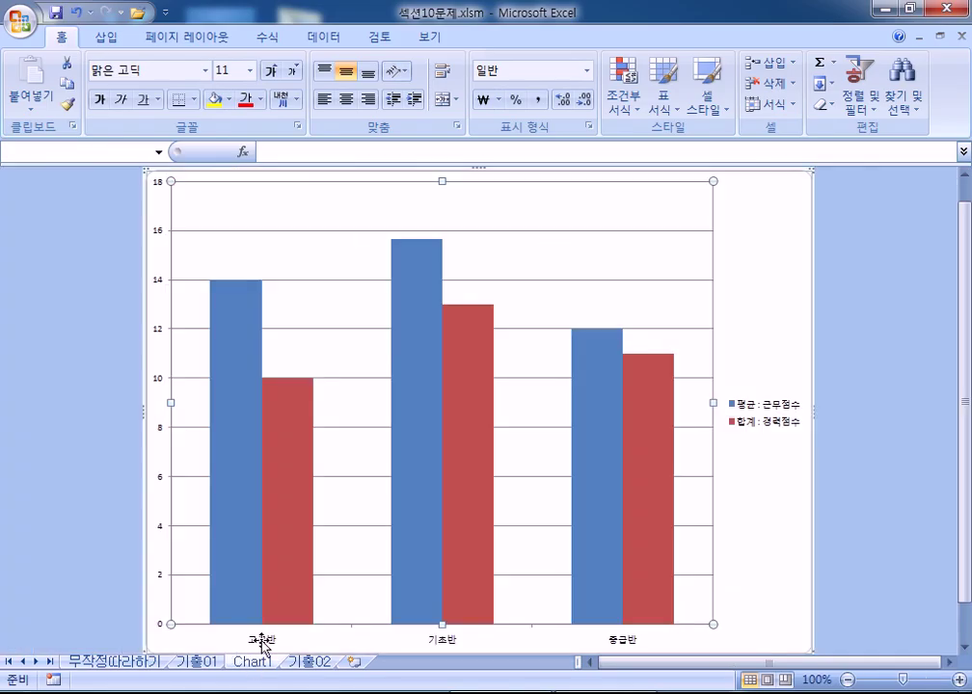
{"action": "left_click", "coordinate": [253, 662]}
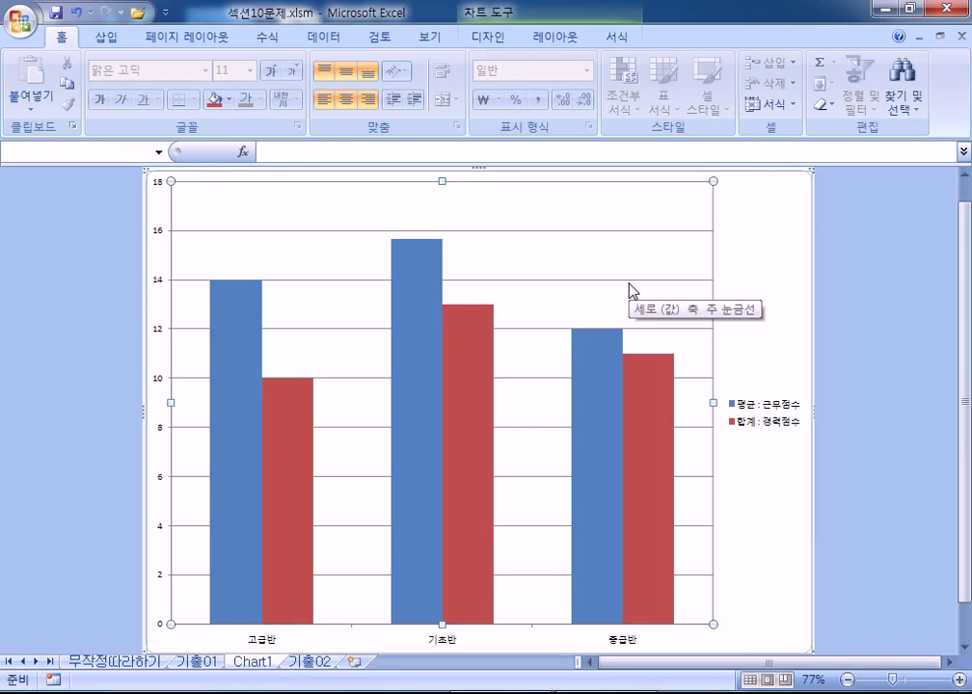
{"action": "key", "text": "alt"}
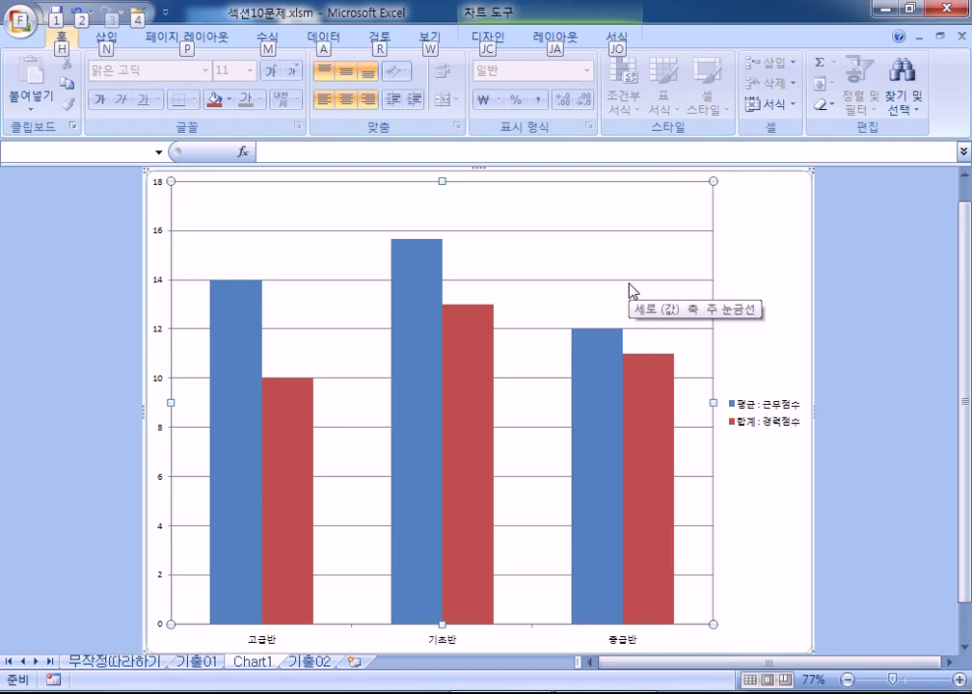
Step: Undo the deletion of the pivot table on sheet 기출02 and check the pivot chart on sheet Chart1 again
{"action": "key", "text": "ctrl+Page_Down"}
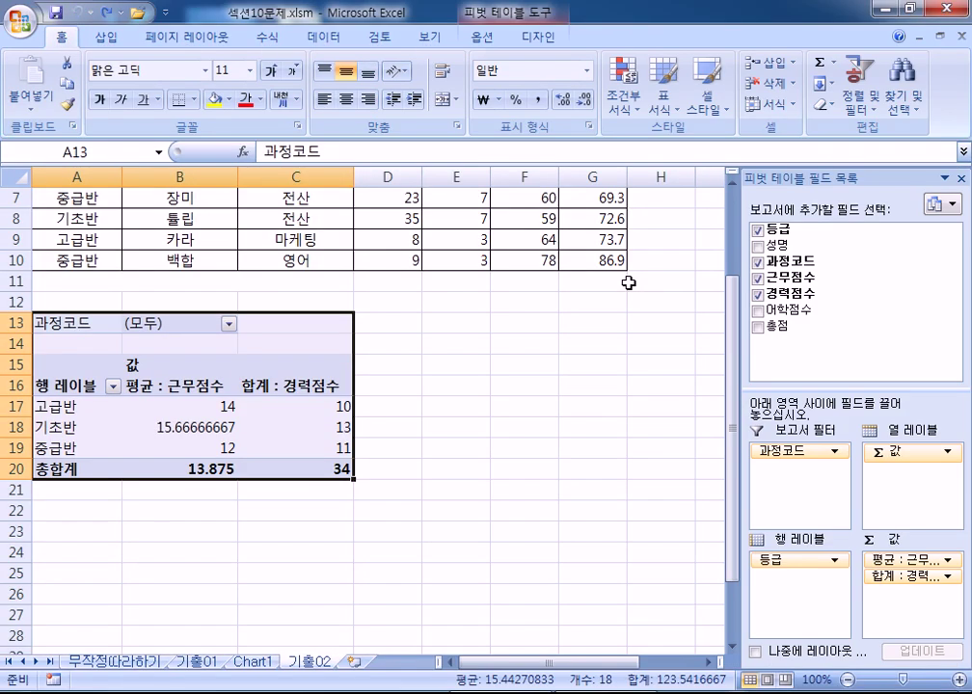
{"action": "left_click", "coordinate": [260, 368]}
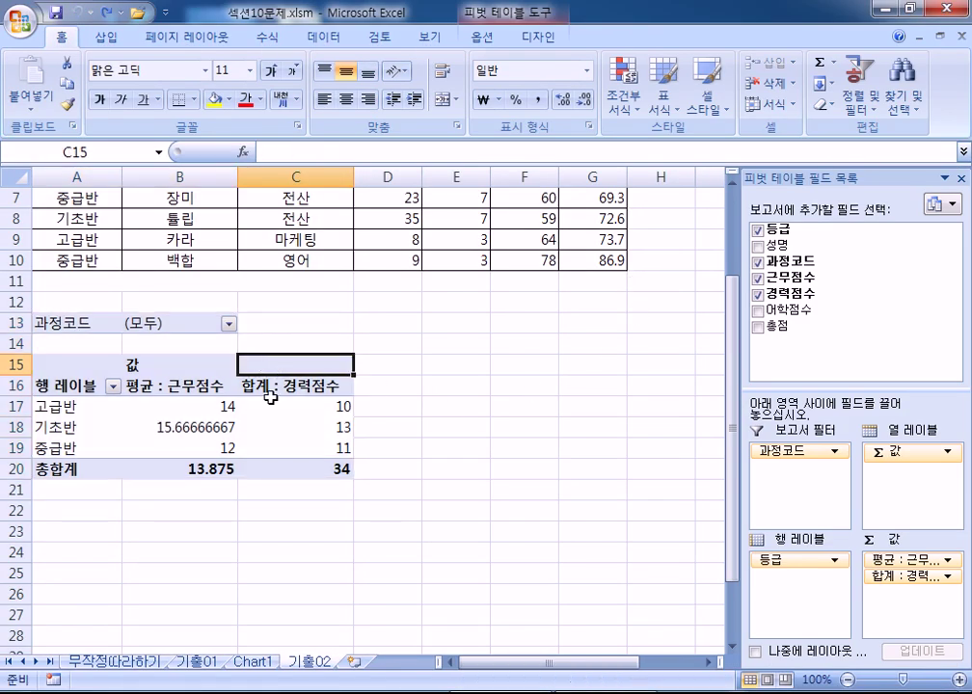
{"action": "left_click", "coordinate": [275, 406]}
{"action": "left_click", "coordinate": [270, 663]}
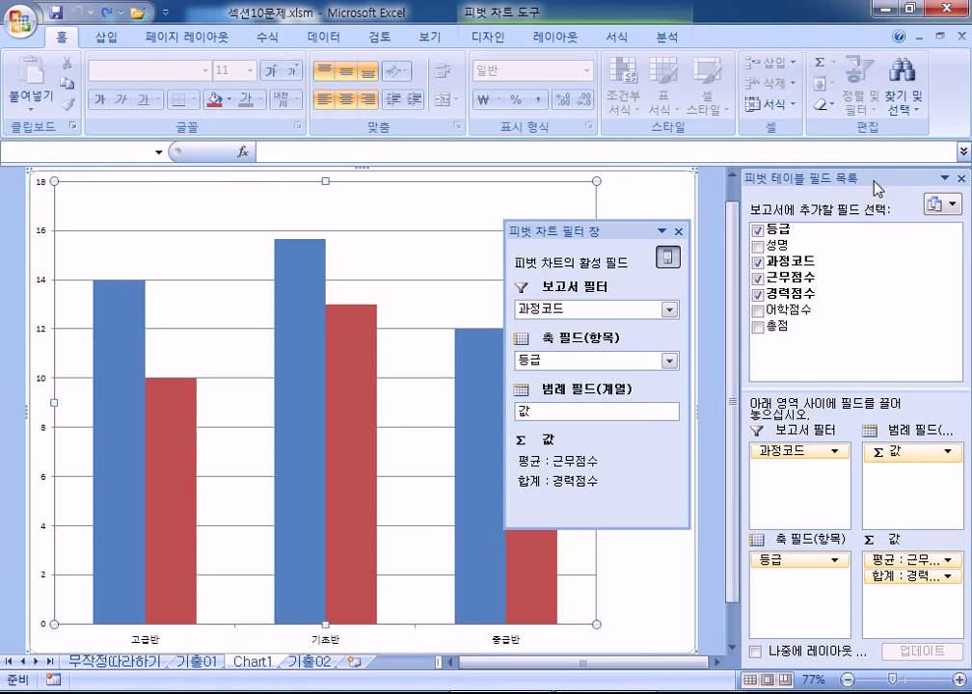
{"action": "left_click", "coordinate": [307, 662]}
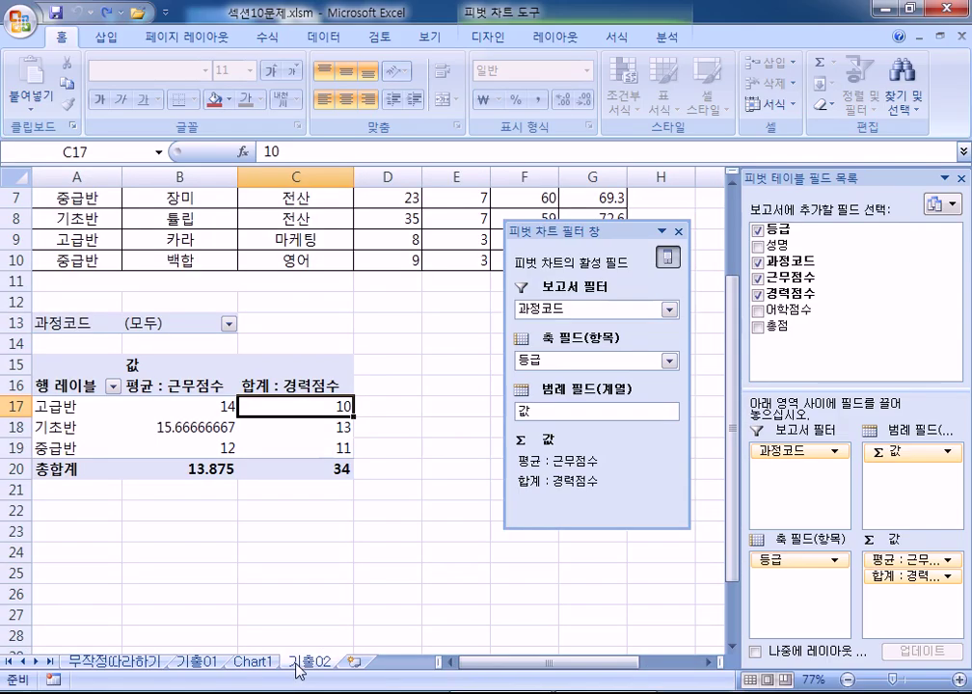
{"action": "mouse_move", "coordinate": [256, 440]}
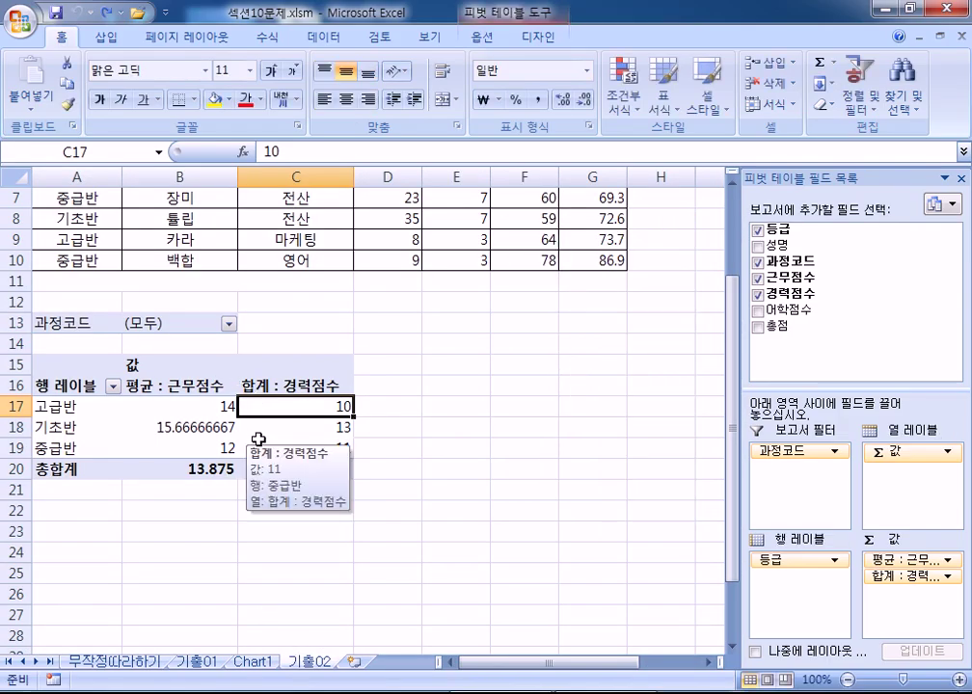
Step: Clear the source data in A2:G10 on sheet 기출02 and check the chart on sheet Chart1
{"action": "scroll", "coordinate": [259, 440], "scroll_direction": "up", "scroll_amount": 2}
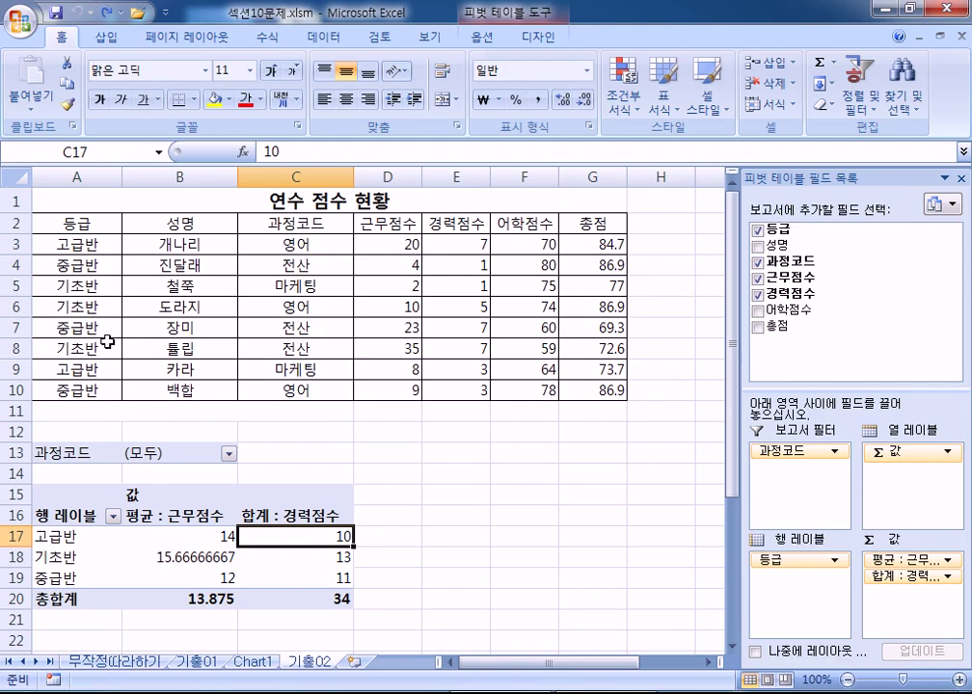
{"action": "left_click_drag", "start_coordinate": [15, 223], "coordinate": [11, 393]}
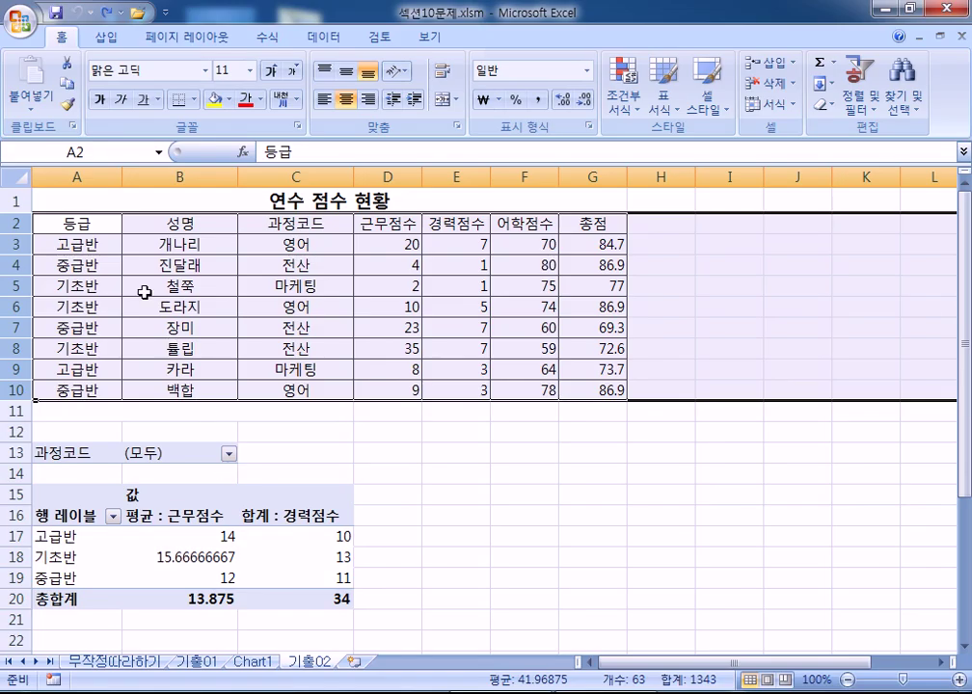
{"action": "left_click_drag", "start_coordinate": [69, 222], "coordinate": [577, 383]}
{"action": "key", "text": "Delete"}
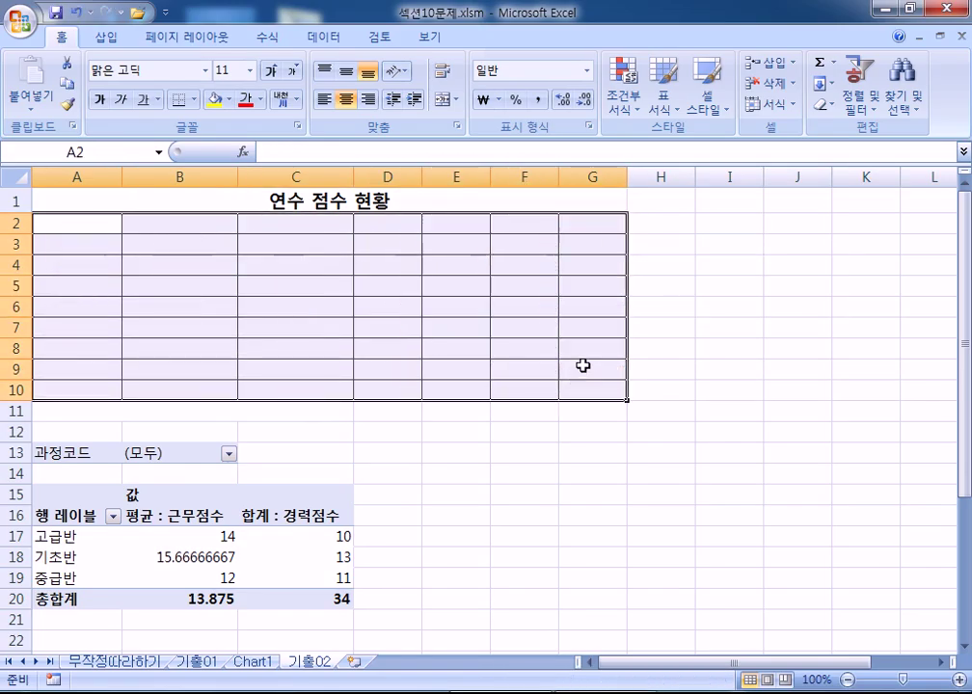
{"action": "left_click", "coordinate": [165, 307]}
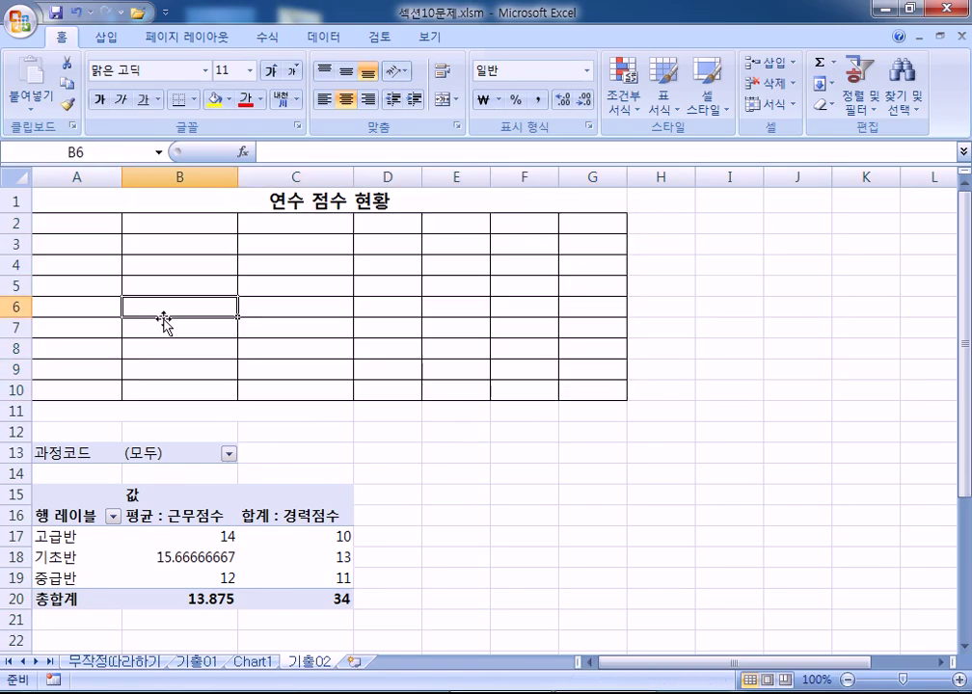
{"action": "left_click", "coordinate": [254, 663]}
{"action": "left_click", "coordinate": [310, 662]}
Step: Try to refresh the pivot table from the emptied source range, and undo the clearing of A2:G10
{"action": "left_click", "coordinate": [296, 495]}
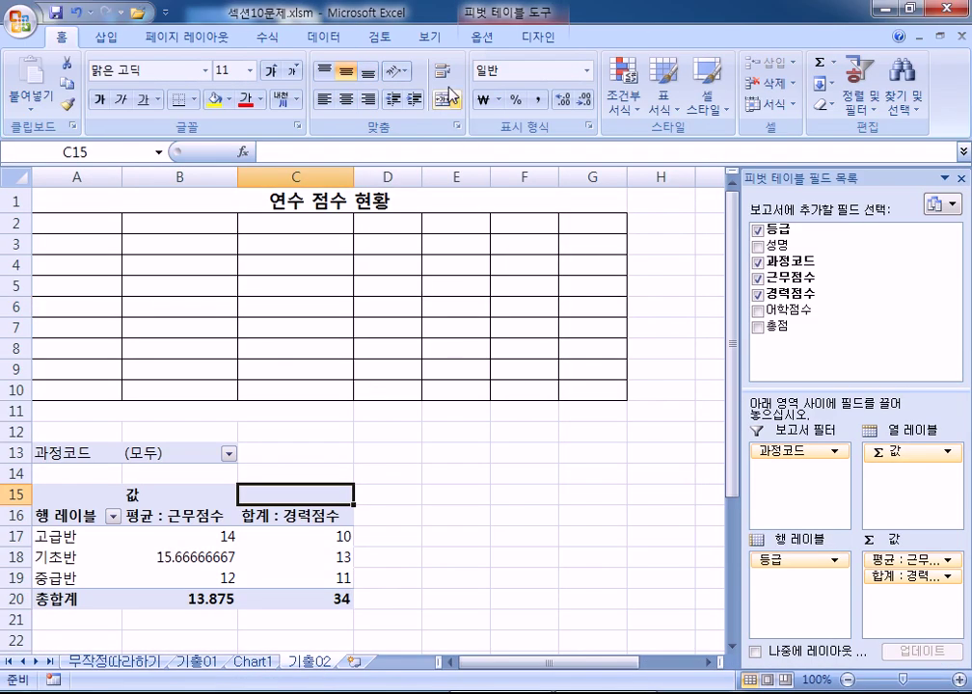
{"action": "left_click", "coordinate": [482, 37]}
{"action": "left_click", "coordinate": [405, 81]}
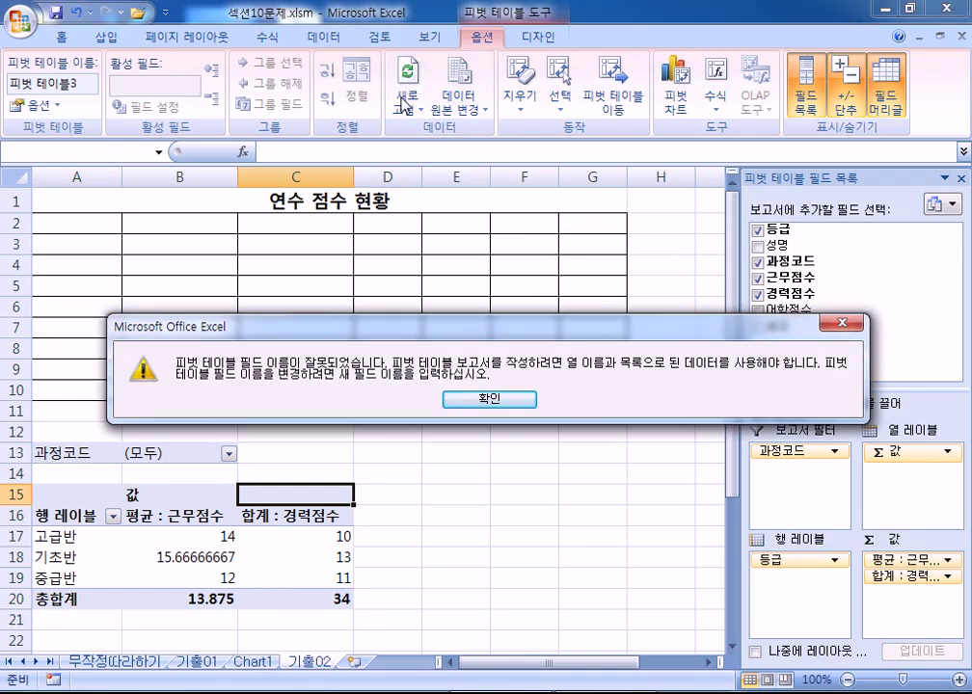
{"action": "left_click", "coordinate": [468, 400]}
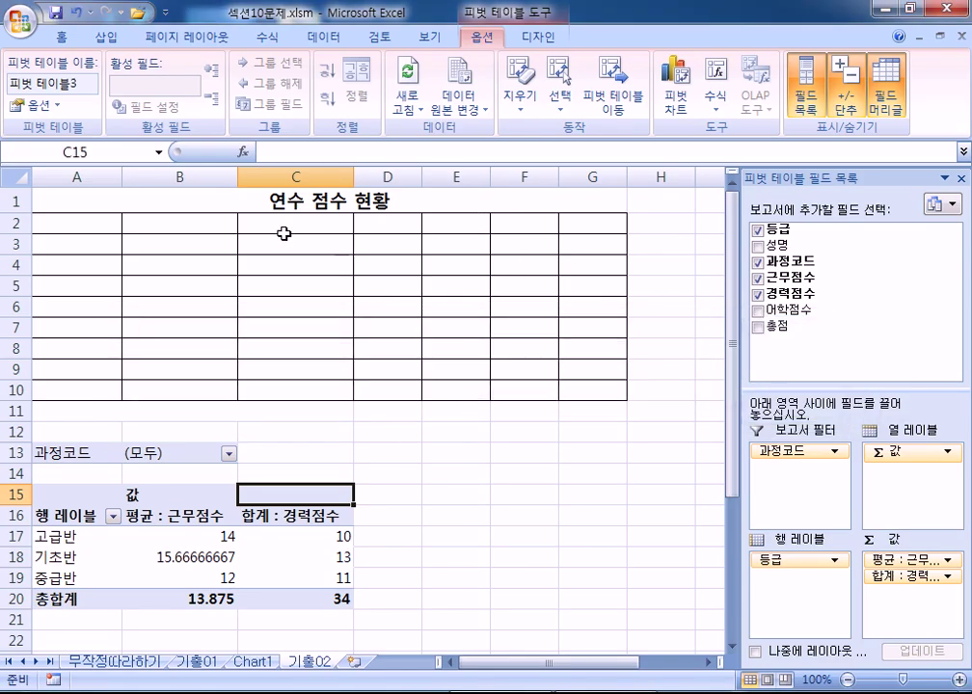
{"action": "left_click_drag", "start_coordinate": [217, 222], "coordinate": [380, 220]}
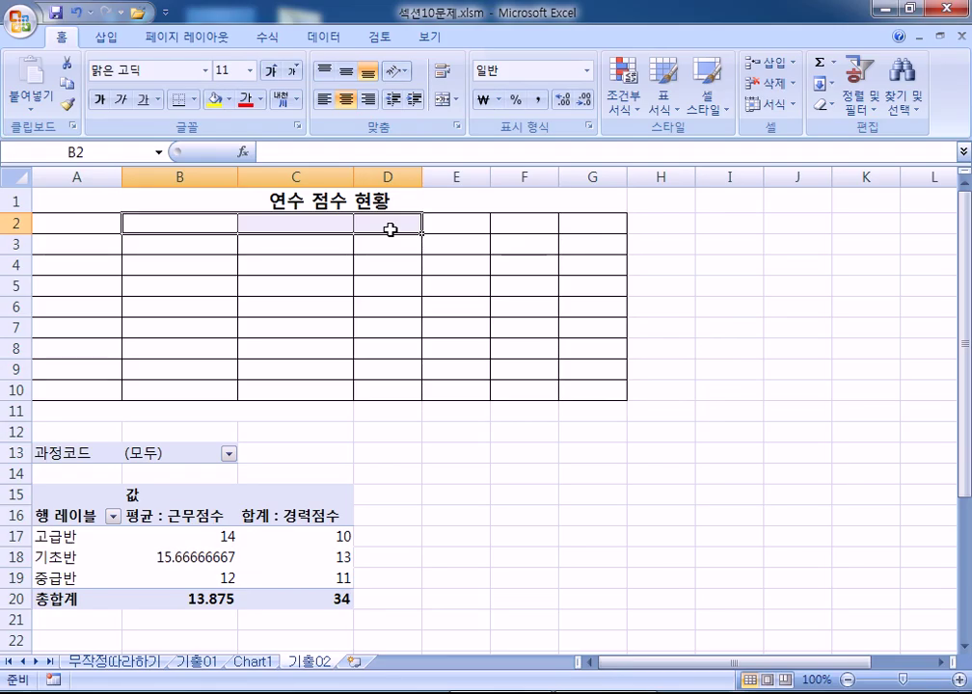
{"action": "key", "text": "ctrl+z"}
Step: Clear only the score values in D3:G10 of the source table and refresh the pivot table
{"action": "left_click_drag", "start_coordinate": [362, 244], "coordinate": [581, 389]}
{"action": "key", "text": "Delete"}
{"action": "left_click", "coordinate": [299, 536]}
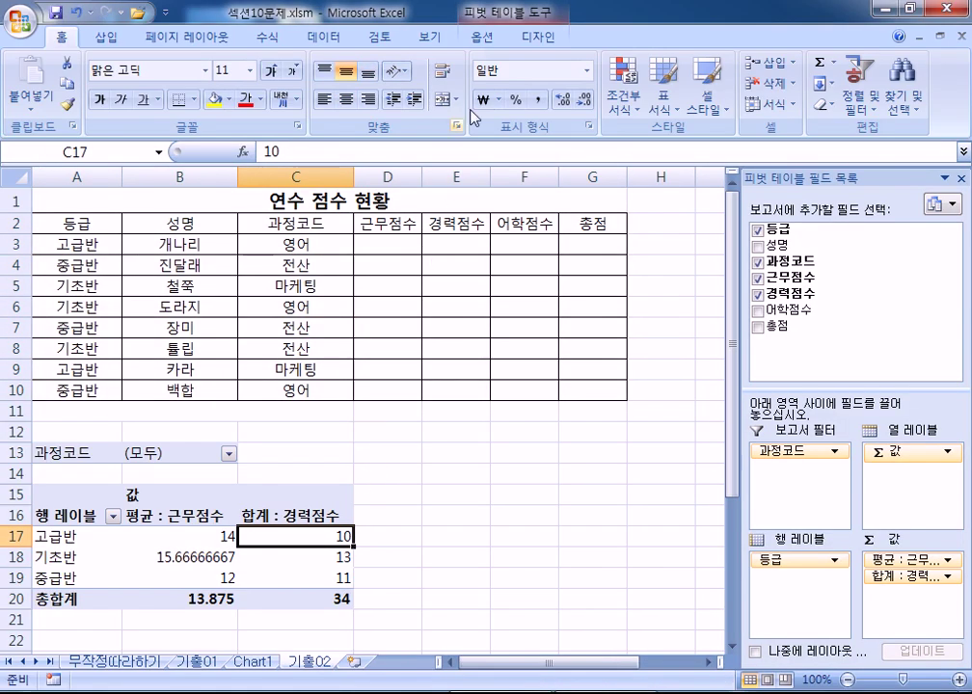
{"action": "left_click", "coordinate": [482, 37]}
{"action": "left_click", "coordinate": [407, 79]}
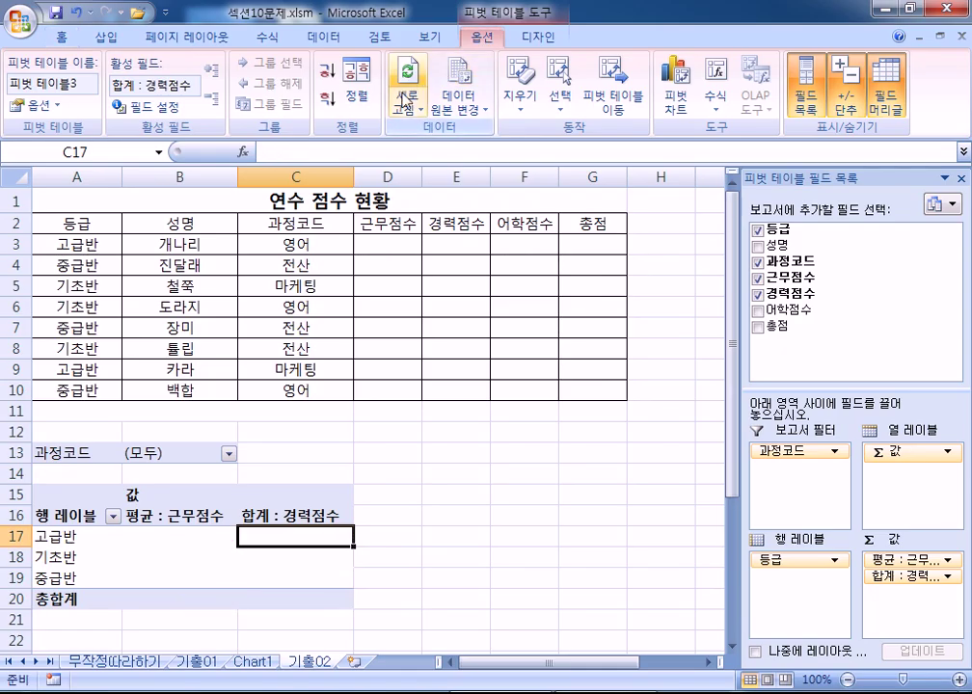
{"action": "scroll", "coordinate": [270, 362], "scroll_direction": "down", "scroll_amount": 3}
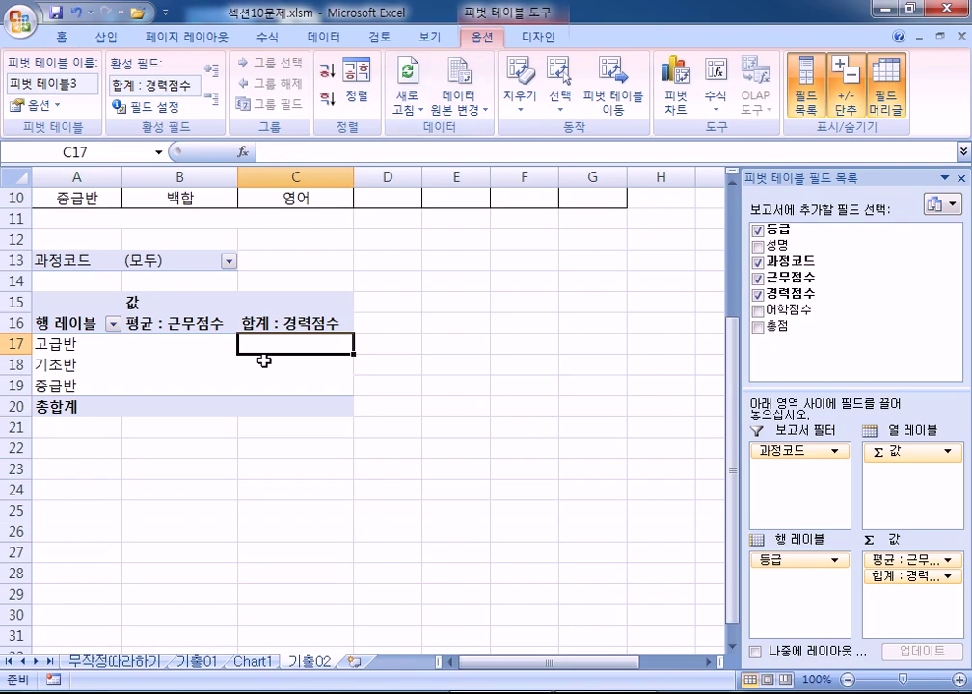
Step: Check the chart on sheet Chart1, and undo the pivot table refresh and the clearing of D3:G10 on sheet 기출02
{"action": "left_click", "coordinate": [261, 665]}
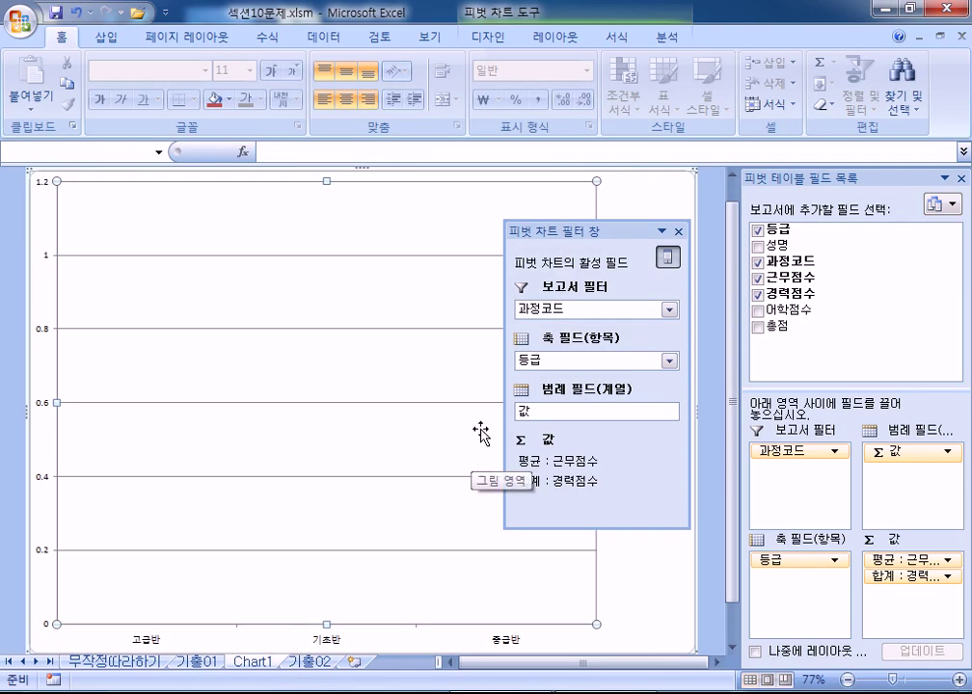
{"action": "key", "text": "ctrl+Page_Down"}
{"action": "scroll", "coordinate": [245, 363], "scroll_direction": "up", "scroll_amount": 3}
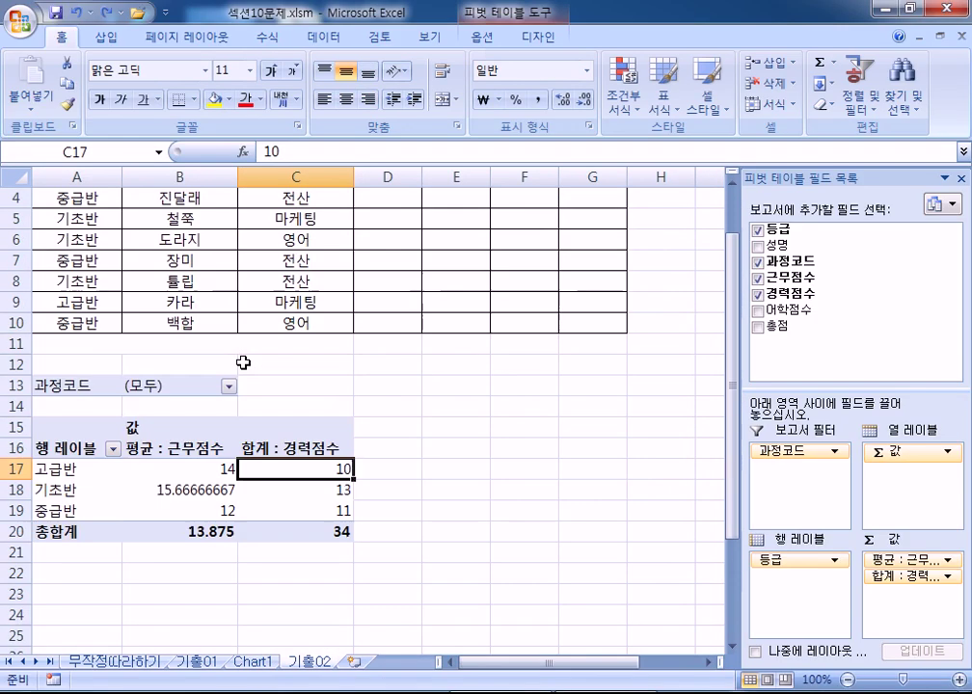
{"action": "key", "text": "ctrl+z"}
{"action": "left_click", "coordinate": [394, 310]}
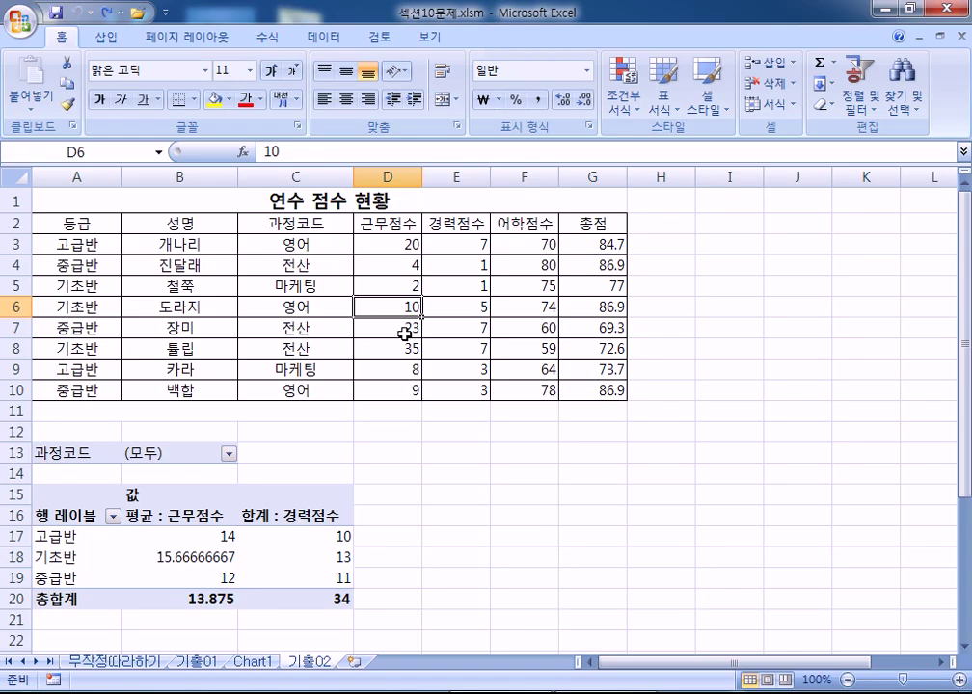
Step: Undock the pivot table field list and float it over the worksheet beside the pivot table
{"action": "left_click", "coordinate": [291, 515]}
{"action": "left_click_drag", "start_coordinate": [857, 176], "coordinate": [551, 70]}
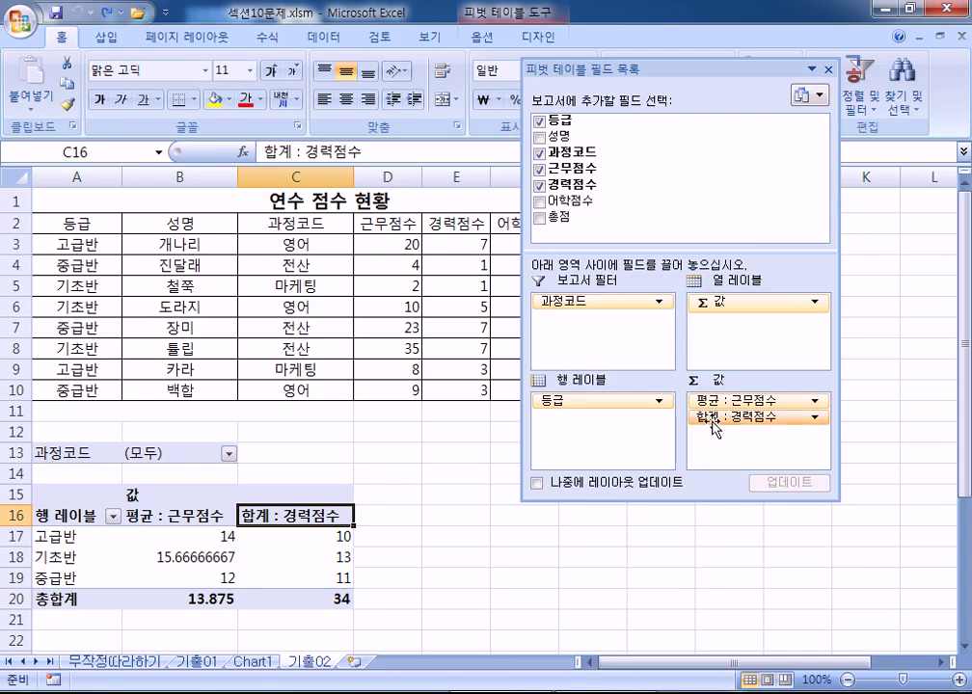
{"action": "left_click", "coordinate": [259, 534]}
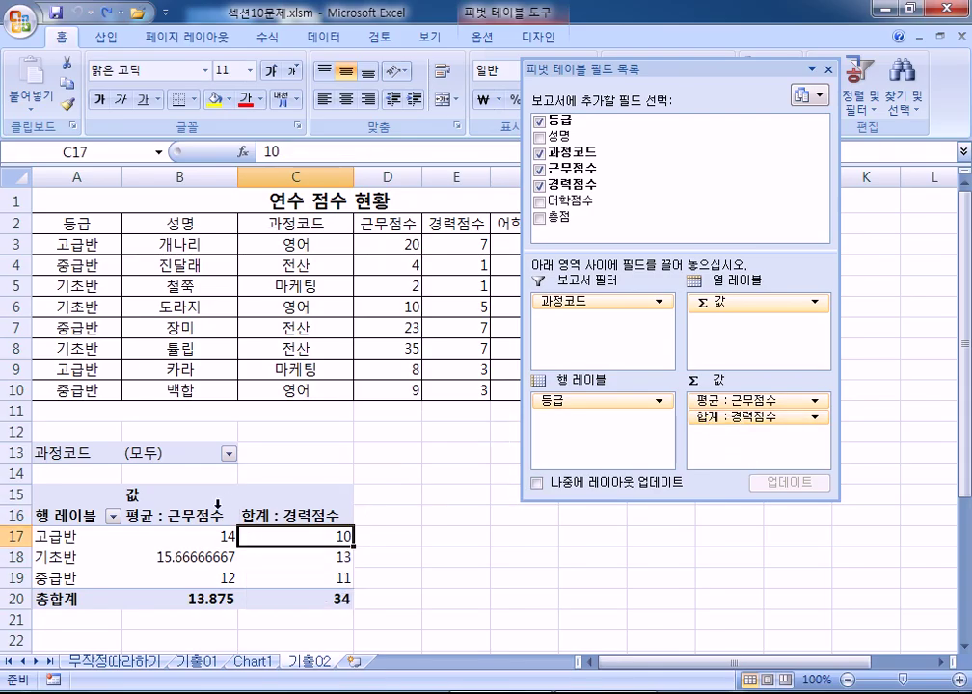
Step: Open the value field settings for the 평균 : 근무점수 field in B16 and cancel them
{"action": "left_click", "coordinate": [202, 511]}
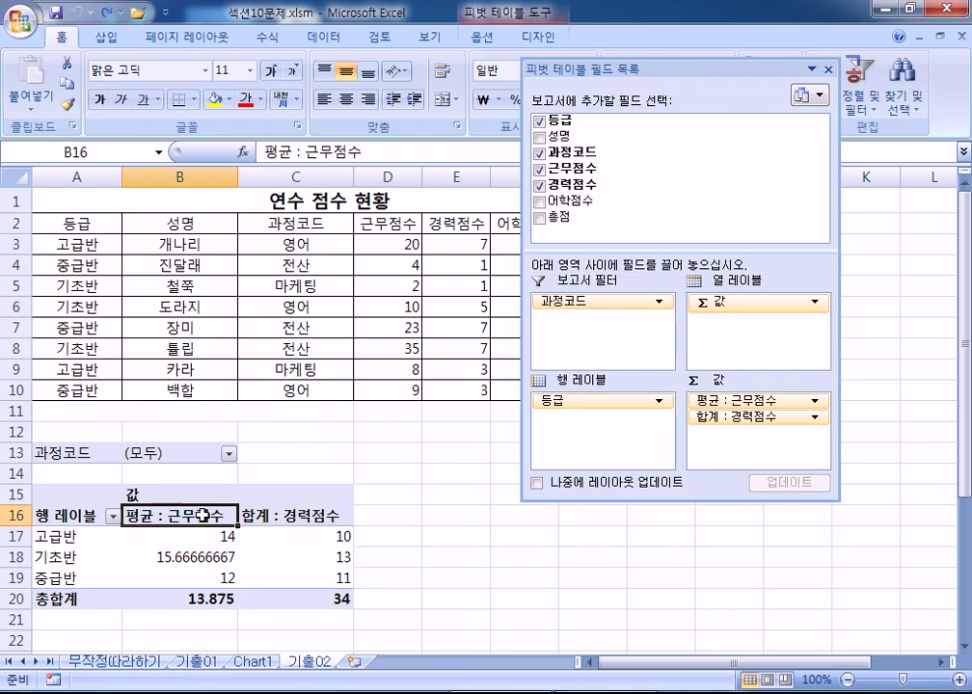
{"action": "left_click", "coordinate": [477, 37]}
{"action": "left_click", "coordinate": [151, 107]}
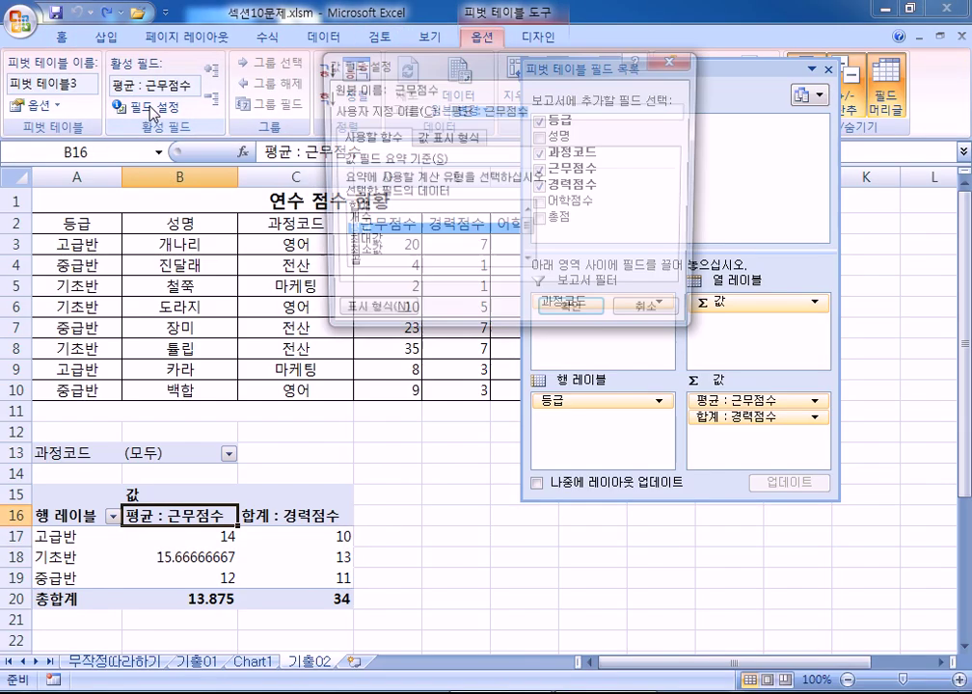
{"action": "left_click", "coordinate": [647, 318]}
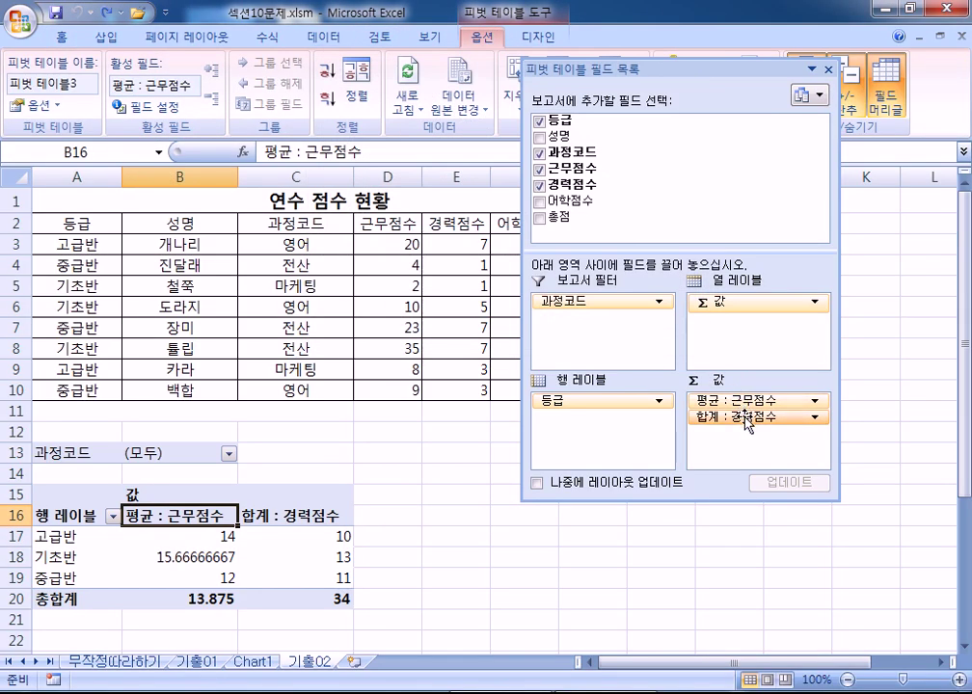
Step: Examine the context options of the 평균 : 근무점수 heading, and view the summary functions in its value field settings without changing them
{"action": "left_click", "coordinate": [745, 418]}
{"action": "left_click", "coordinate": [205, 517]}
{"action": "right_click", "coordinate": [203, 517]}
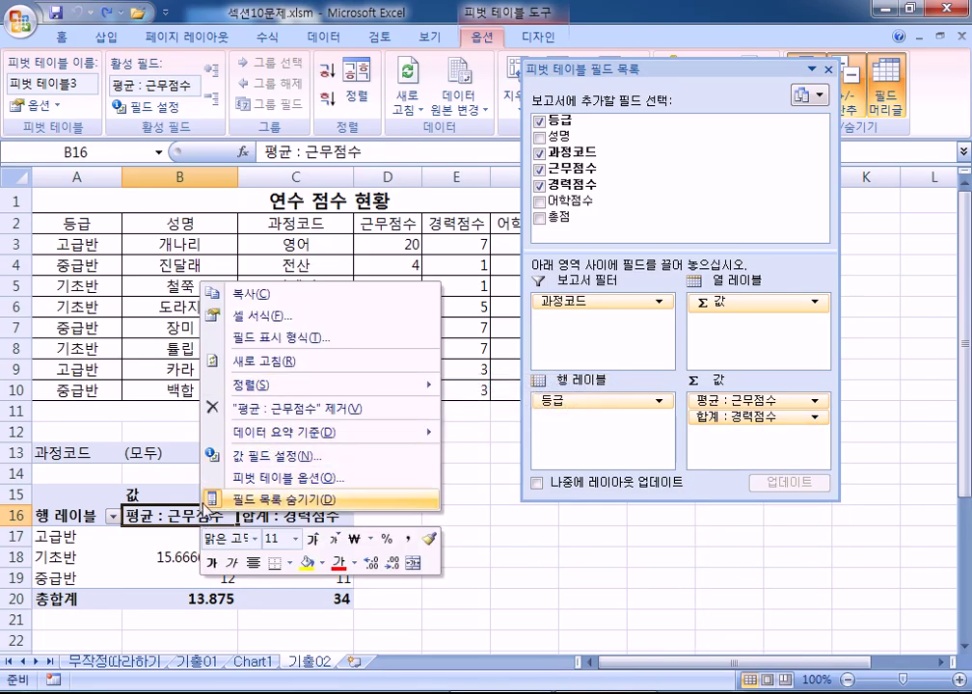
{"action": "left_click", "coordinate": [175, 506]}
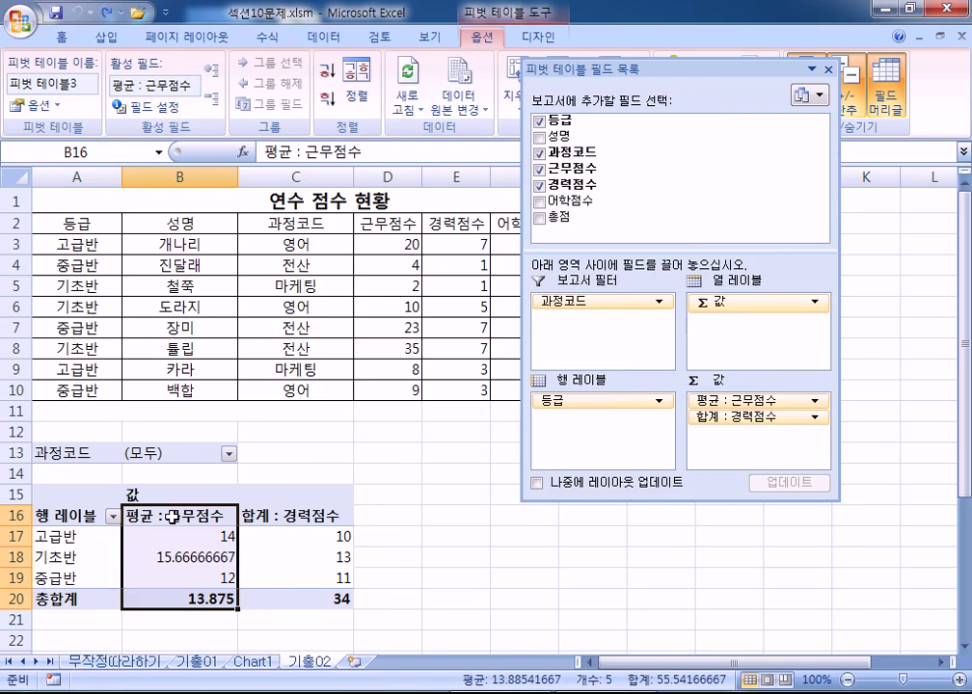
{"action": "double_click", "coordinate": [198, 517]}
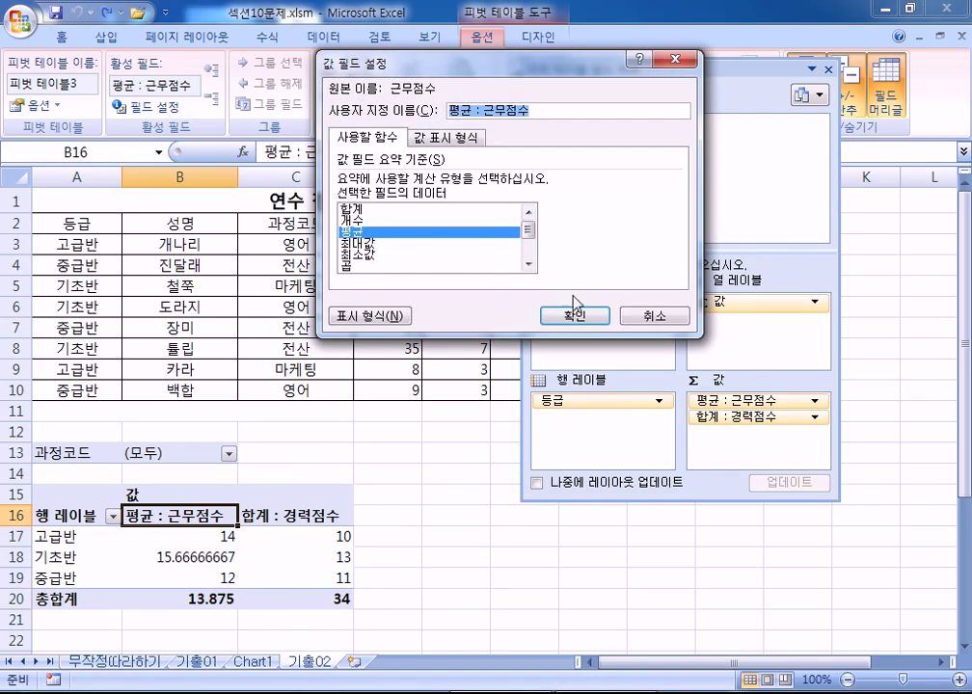
{"action": "left_click", "coordinate": [654, 316]}
{"action": "left_click", "coordinate": [299, 516]}
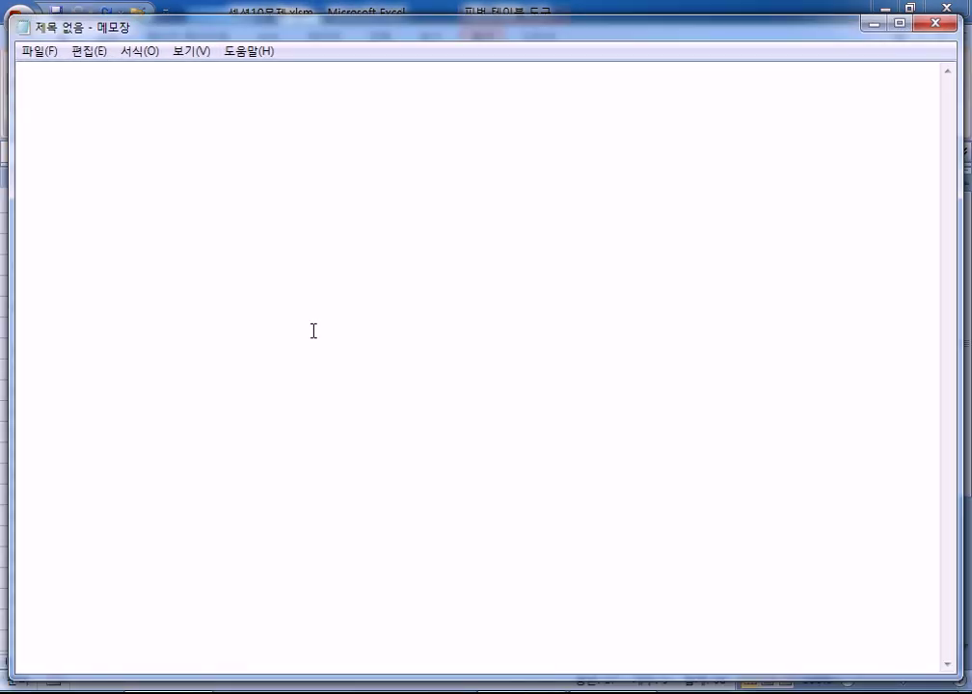
Step: Switch to an empty Notepad document and write the heading line "부분합, 피벗테이블에 있는 함수"
{"action": "type", "text": "부분합,"}
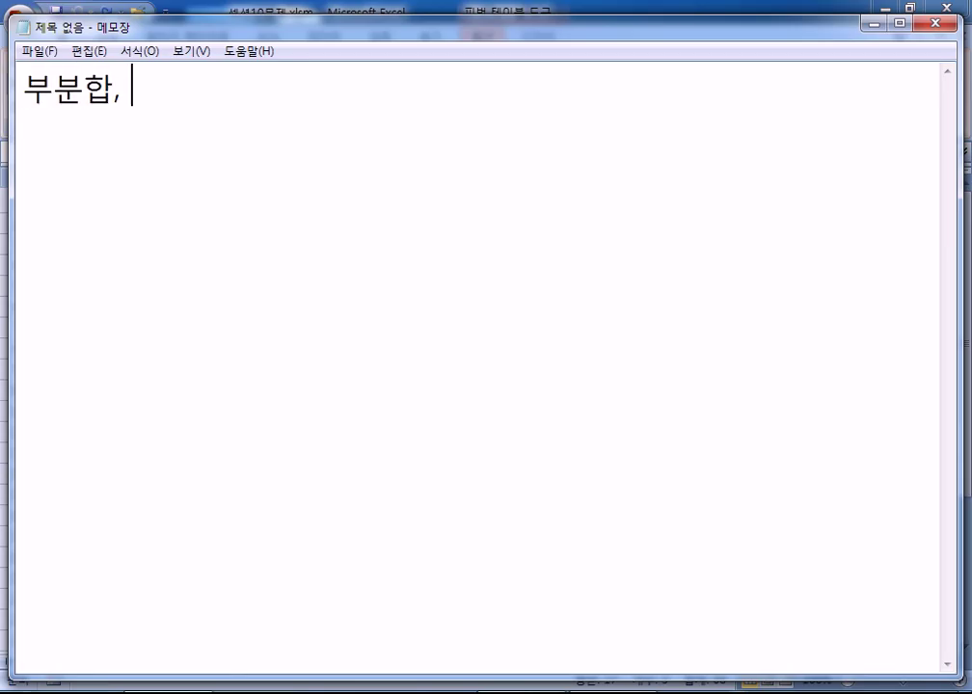
{"action": "type", "text": " 피벗"}
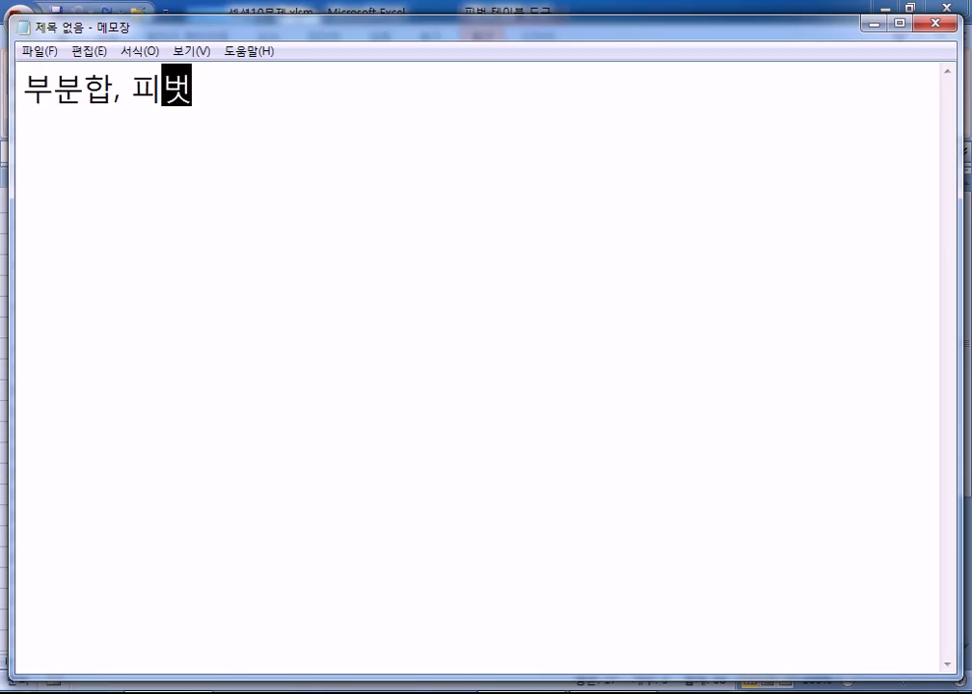
{"action": "type", "text": "테이브블에 "}
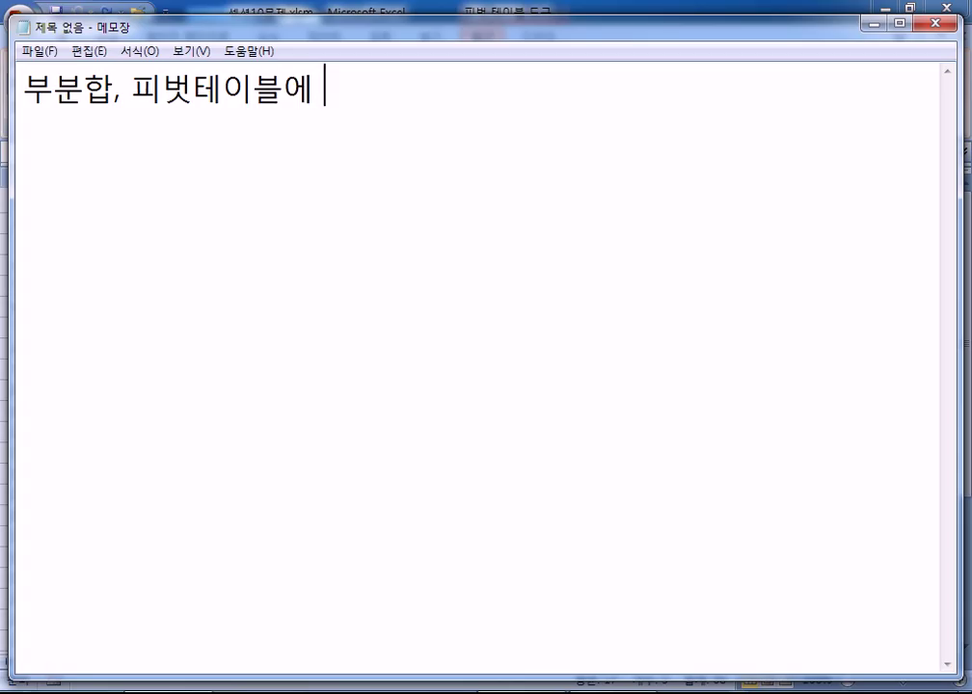
{"action": "type", "text": "이있는 함수"}
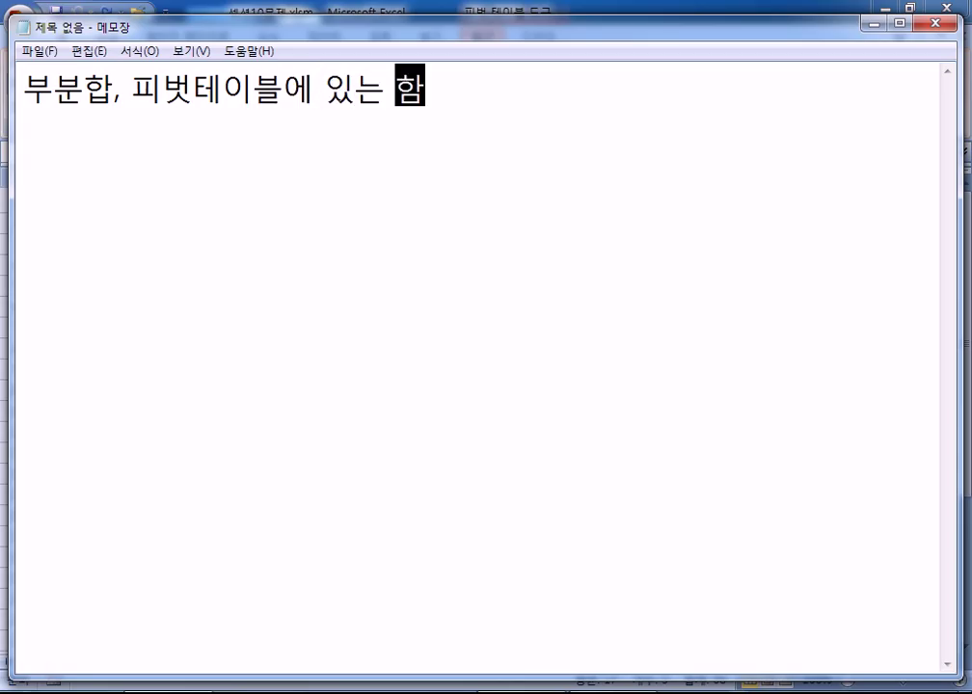
{"action": "key", "text": "Return"}
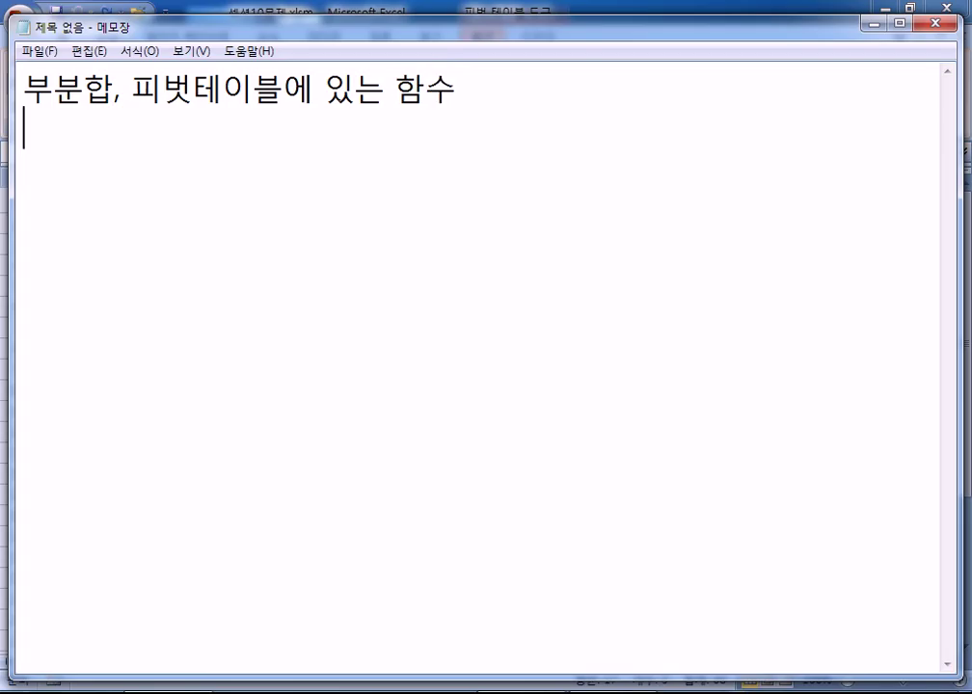
Step: Write the function list ": 합계, 개수, 평균, 최대값, 최소값, 곱 ...." on the line below the heading
{"action": "type", "text": "gkqr"}
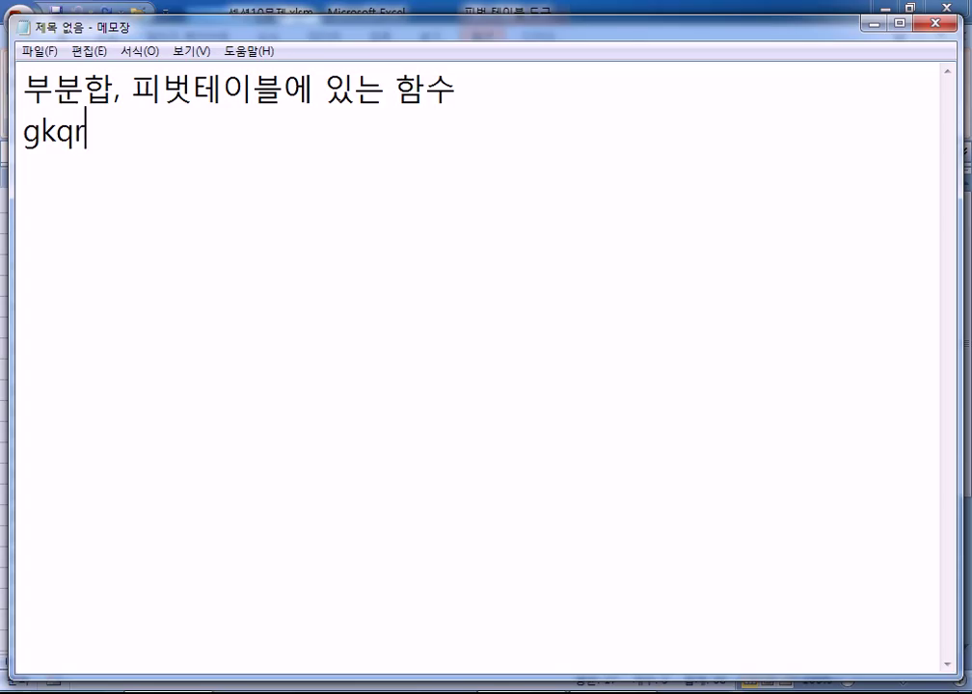
{"action": "key", "text": "shift+Home"}
{"action": "type", "text": ": gjkq"}
{"action": "key", "text": "BackSpace"}
{"action": "key", "text": "BackSpace"}
{"action": "key", "text": "BackSpace"}
{"action": "key", "text": "BackSpace"}
{"action": "type", "text": "합계, 개수"}
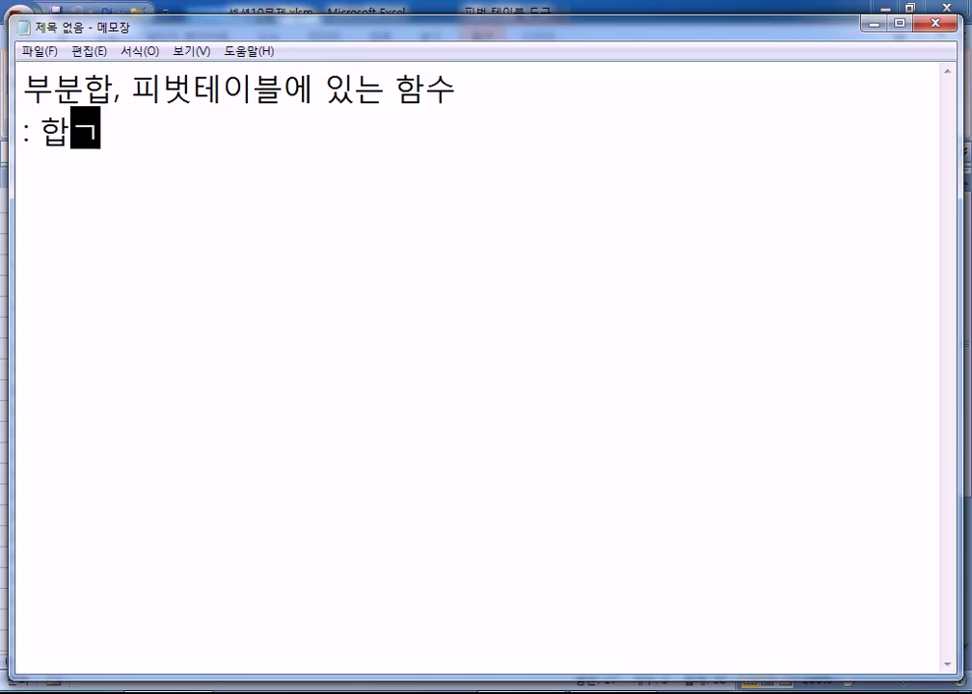
{"action": "type", "text": ", "}
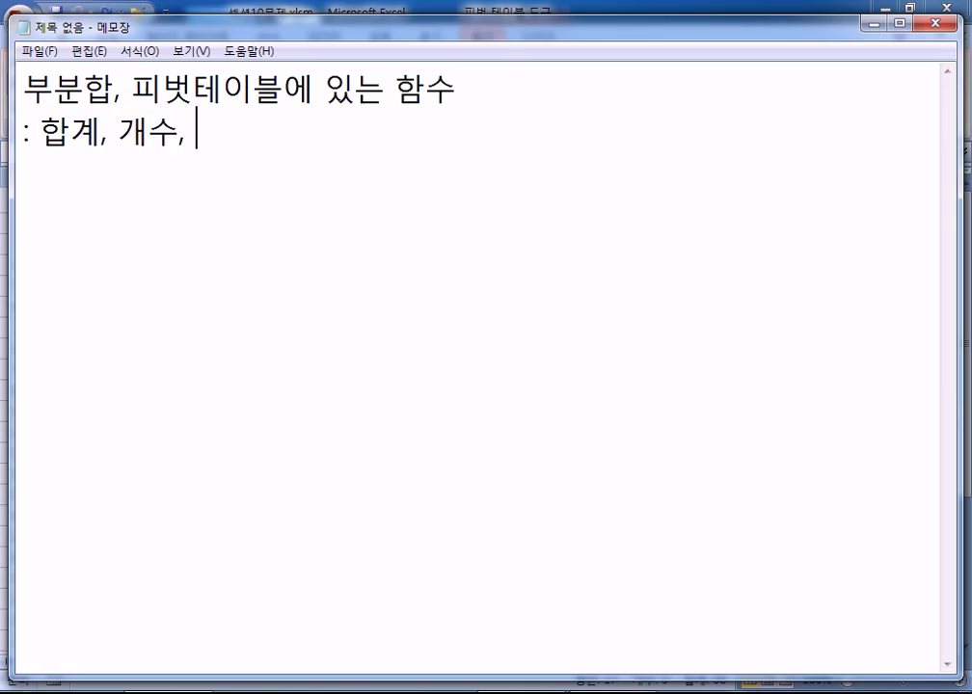
{"action": "type", "text": "평균, 최"}
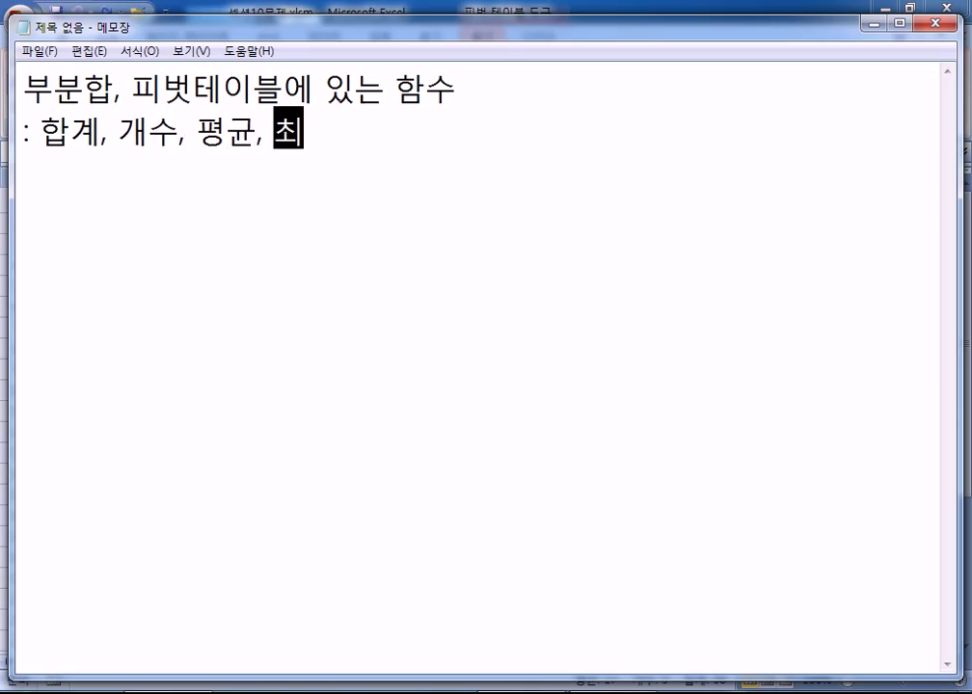
{"action": "type", "text": "대값, 최소값, "}
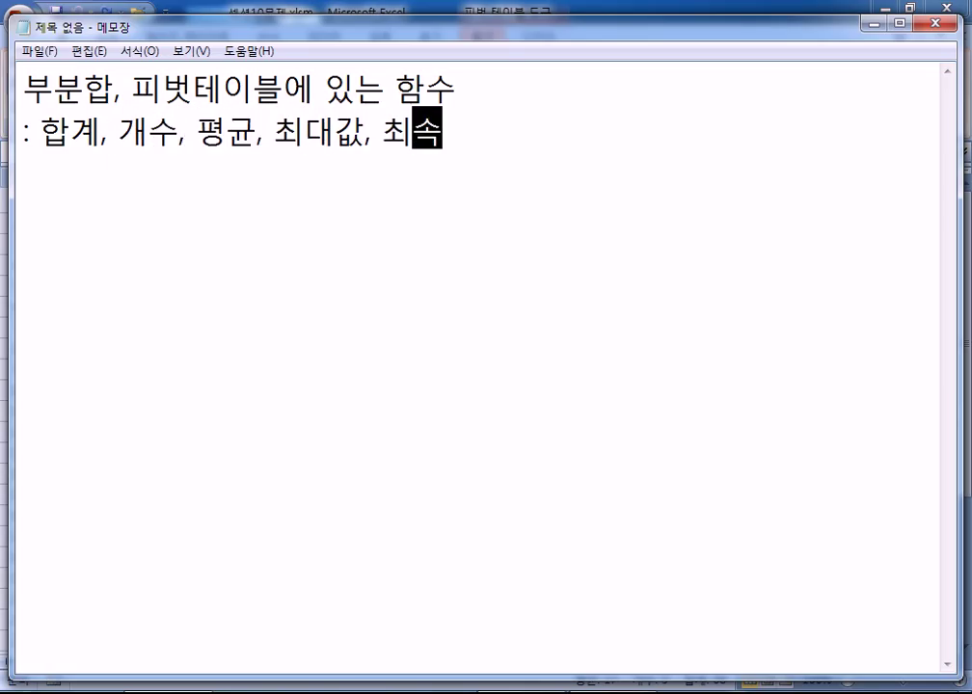
{"action": "type", "text": "곱"}
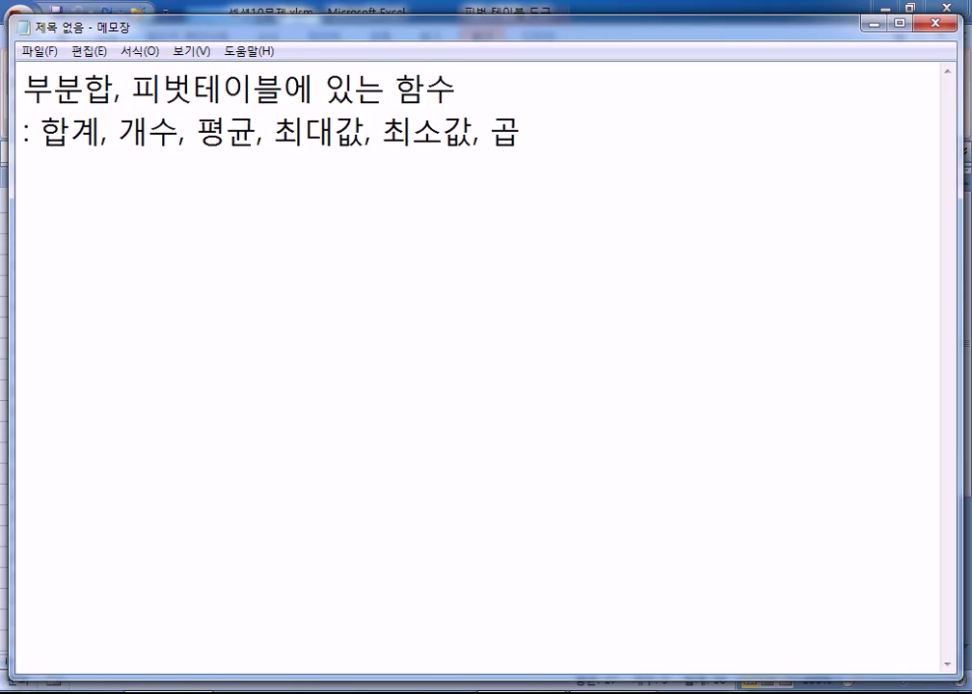
{"action": "type", "text": " ...."}
Step: Add blank lines after the function list and join the list onto the end of the heading line, separated by a space
{"action": "key", "text": "Return"}
{"action": "key", "text": "Return"}
{"action": "key", "text": "Up"}
{"action": "key", "text": "Up"}
{"action": "key", "text": "Left"}
{"action": "key", "text": "Delete"}
{"action": "key", "text": "End"}
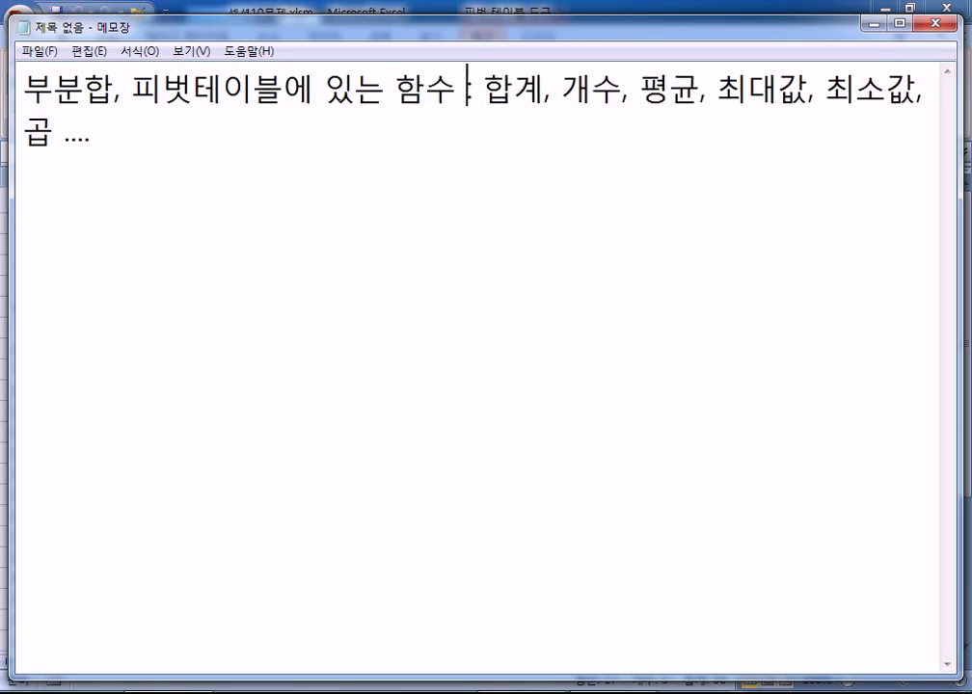
Step: Start a second heading with "부분합, 피벗테이블에" below the function list, leaving a blank line between them
{"action": "key", "text": "Down"}
{"action": "key", "text": "Return"}
{"action": "type", "text": "부분합,"}
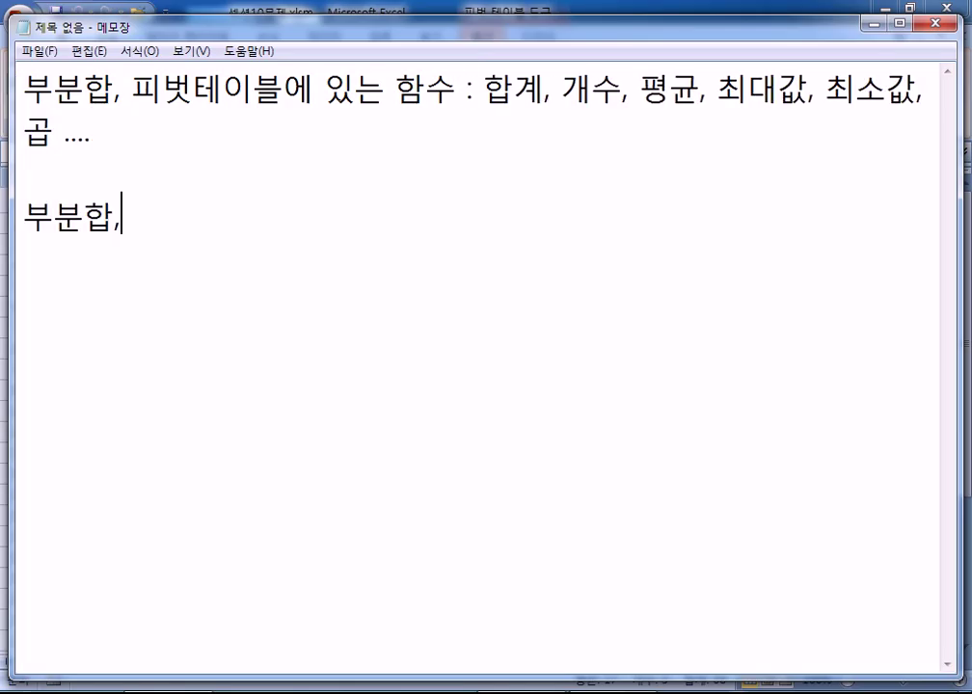
{"action": "type", "text": " 피벗테이블에"}
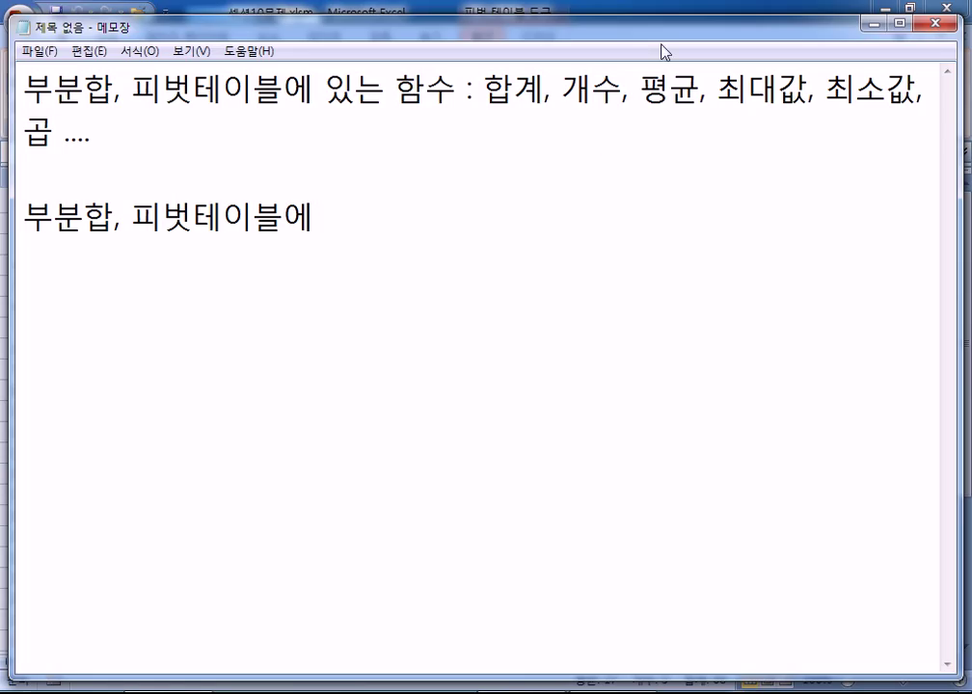
Step: Insert ", 통합" after 피벗테이블 in the first heading
{"action": "left_click", "coordinate": [284, 93]}
{"action": "type", "text": ", 통"}
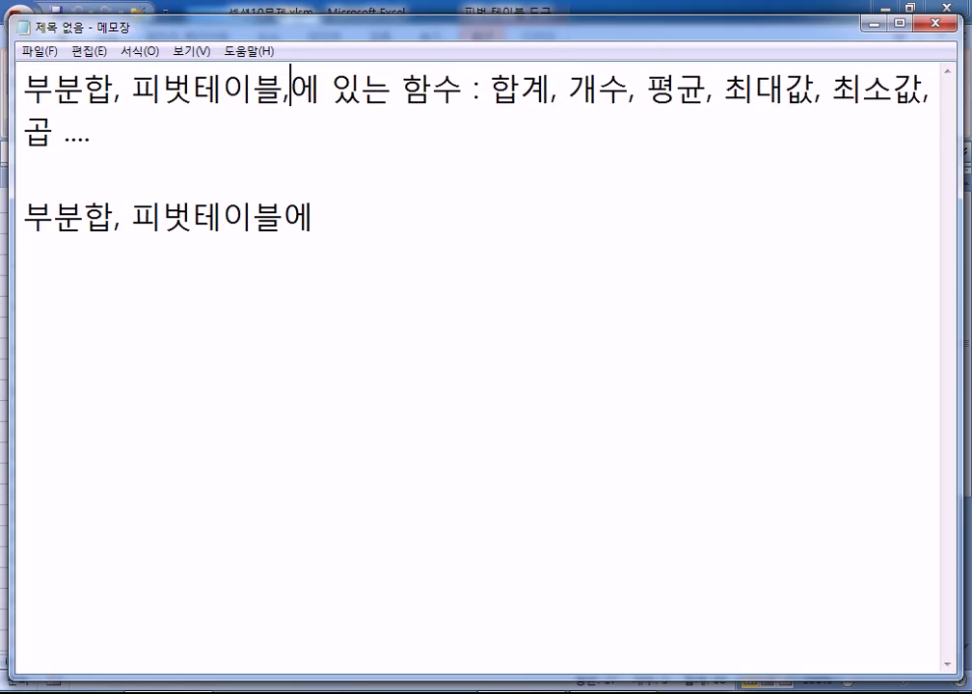
{"action": "type", "text": "합"}
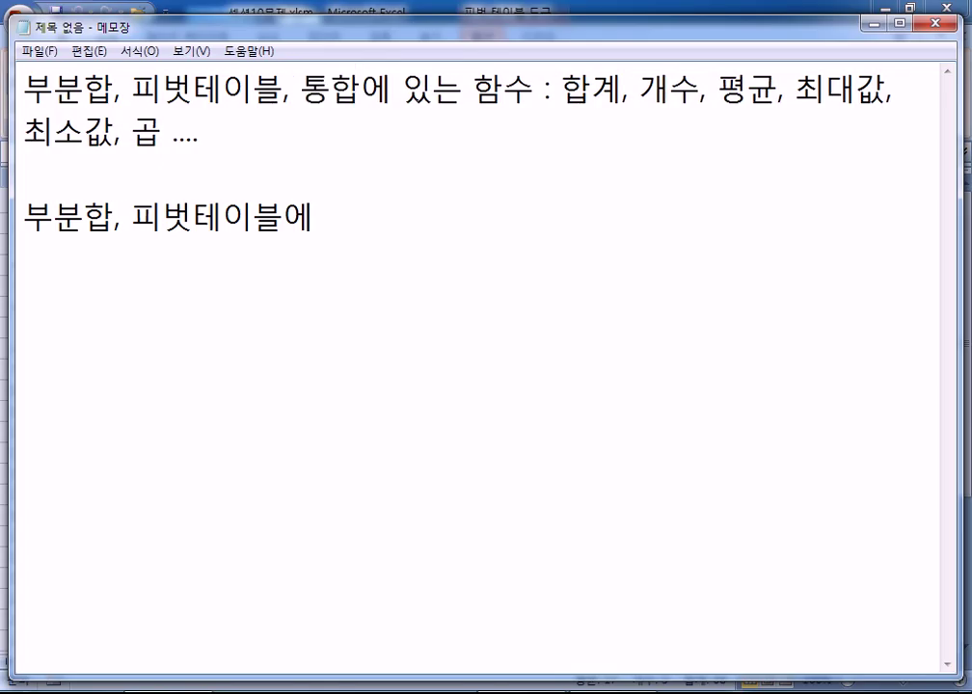
Step: Complete the second heading as "부분합, 피벗테이블, 통합에 없는 함수 : 중간값, 최빈값"
{"action": "left_click", "coordinate": [299, 230]}
{"action": "type", "text": ", 통하ㅂ"}
{"action": "key", "text": "End"}
{"action": "type", "text": "없ㄴ"}
{"action": "type", "text": "ㅡ 함수 : "}
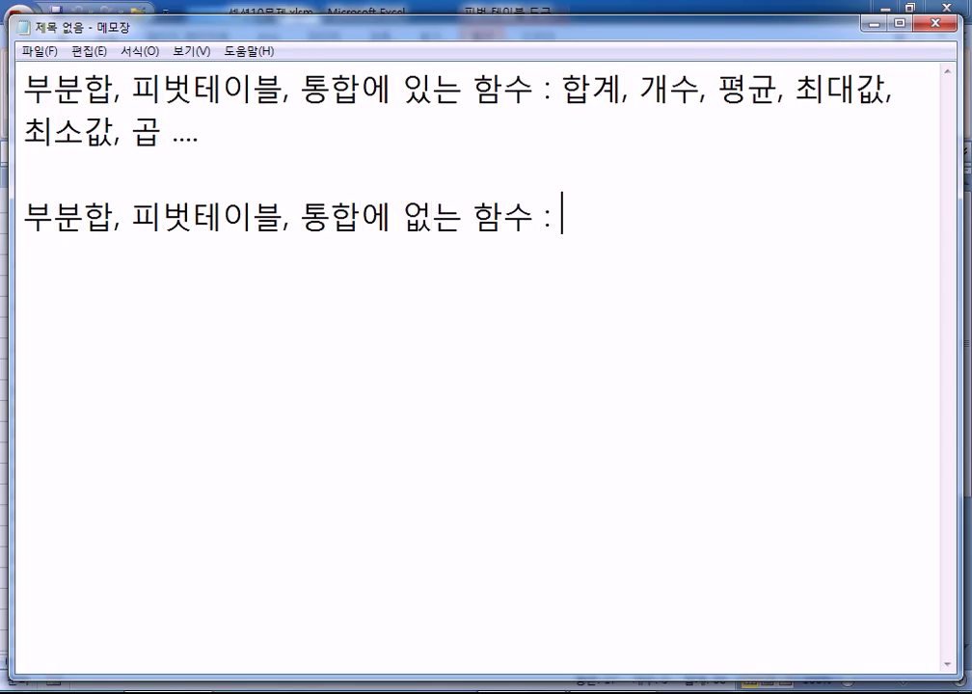
{"action": "type", "text": "중간ㄱ"}
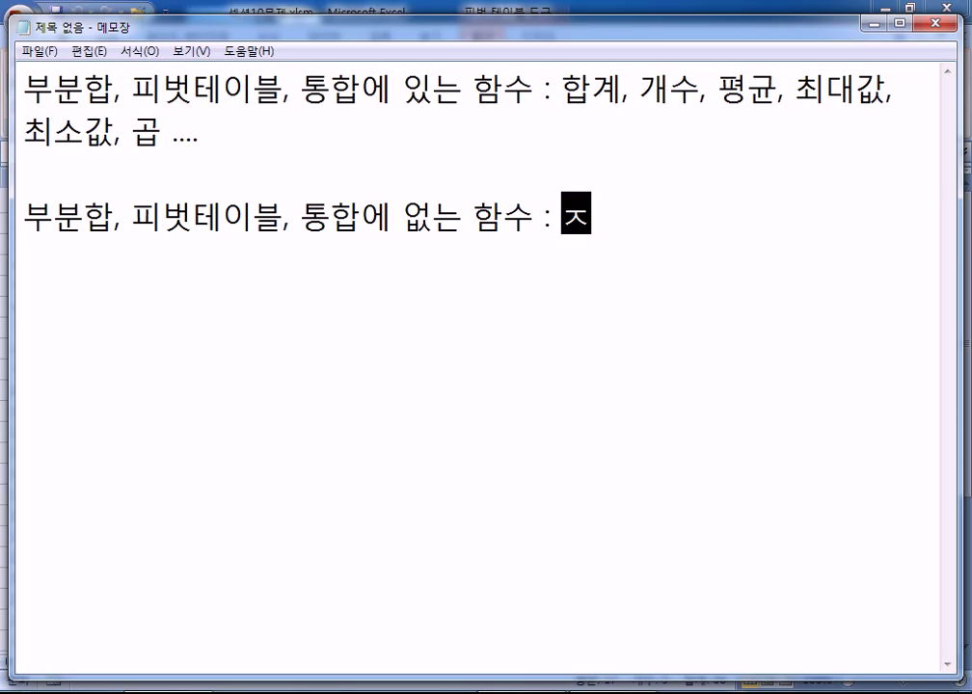
{"action": "type", "text": "ㅏㅄ, 최빈"}
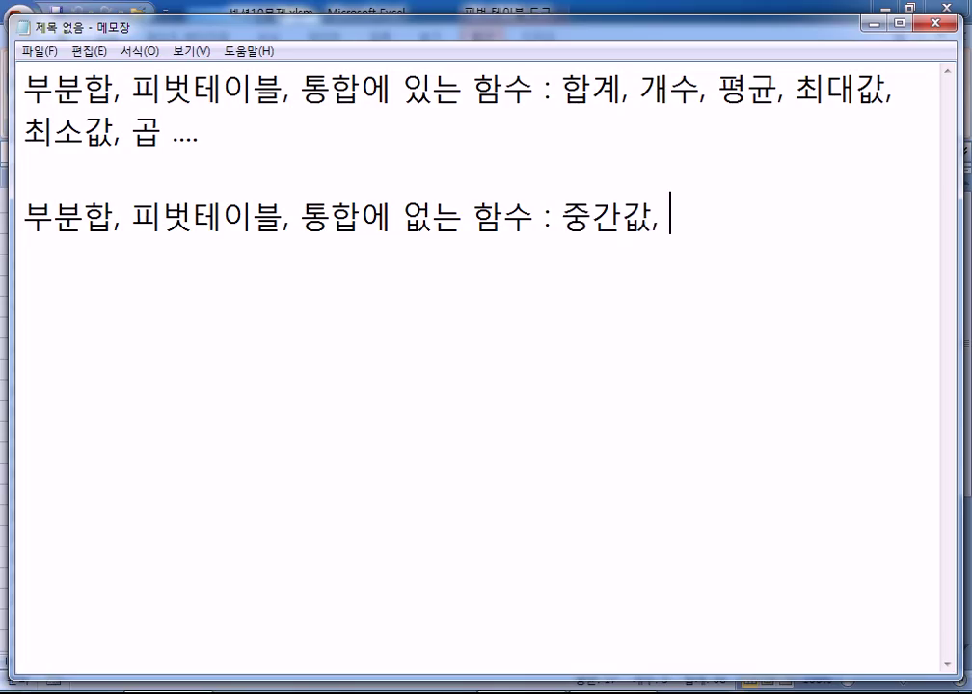
{"action": "type", "text": "값"}
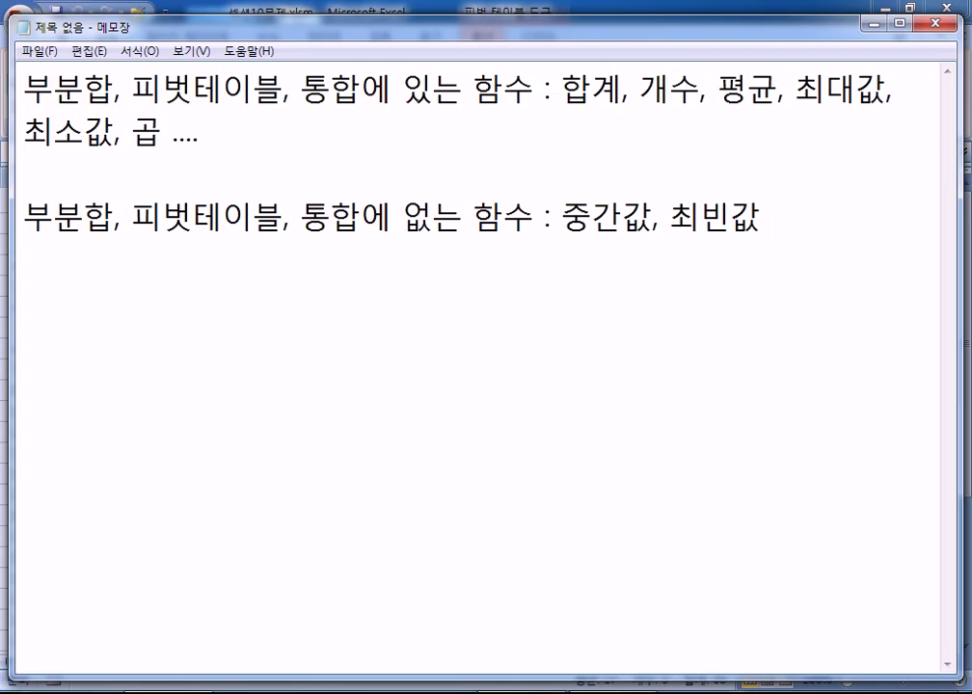
Step: Write the sample numbers "1 5 20 3 2" below the second heading after a blank line, and highlight the middle number 20
{"action": "key", "text": "Return"}
{"action": "key", "text": "Return"}
{"action": "type", "text": "1 5 20 3 2"}
{"action": "key", "text": "Return"}
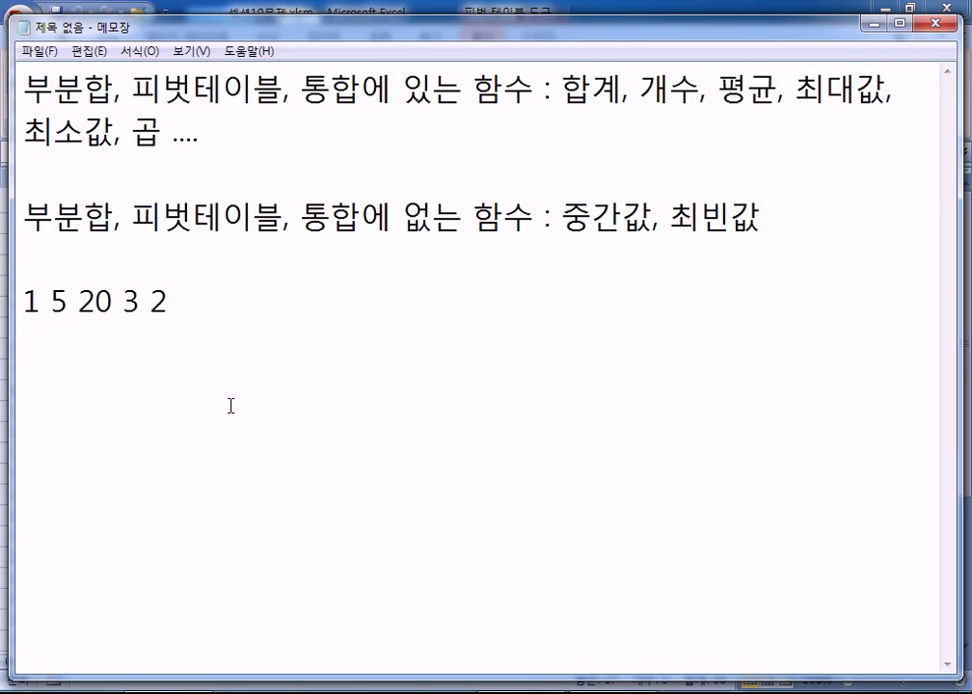
{"action": "left_click_drag", "start_coordinate": [96, 302], "coordinate": [112, 302]}
{"action": "left_click", "coordinate": [87, 300]}
{"action": "double_click", "coordinate": [87, 300]}
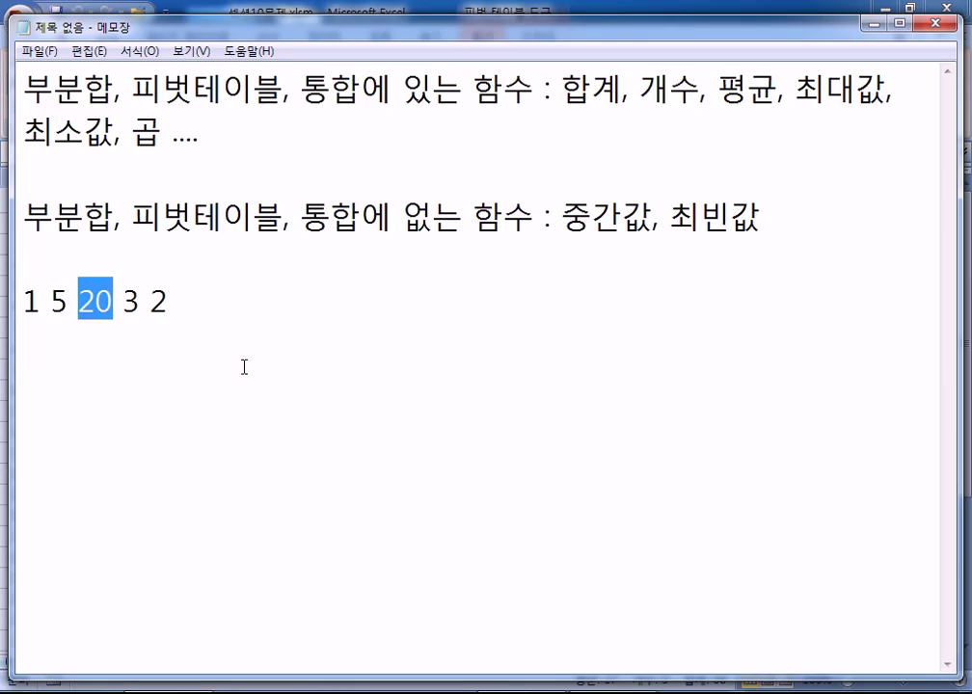
Step: Write the sample numbers in ascending order, "1 2 3 5 20", on the next line and highlight the middle number 3
{"action": "left_click", "coordinate": [289, 369]}
{"action": "type", "text": "1 "}
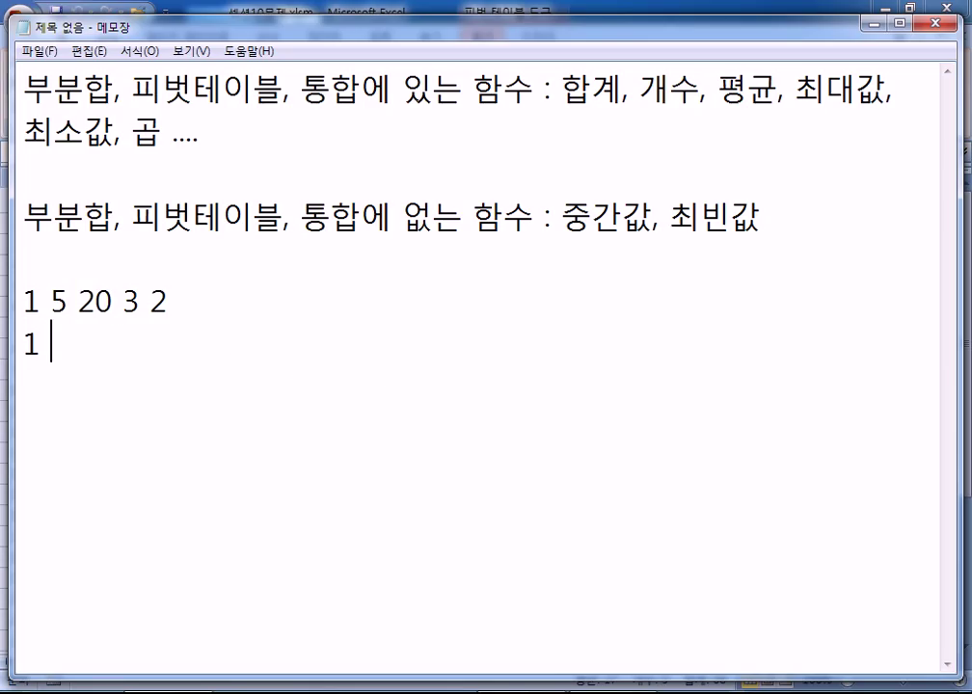
{"action": "type", "text": "2 3 5 20"}
{"action": "key", "text": "Return"}
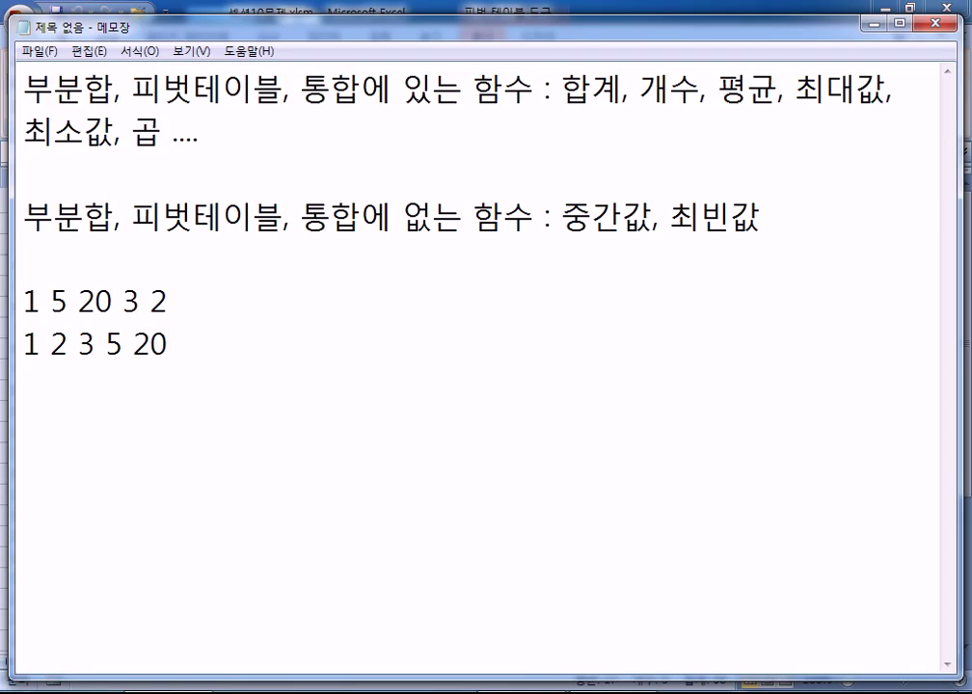
{"action": "left_click_drag", "start_coordinate": [96, 345], "coordinate": [78, 346]}
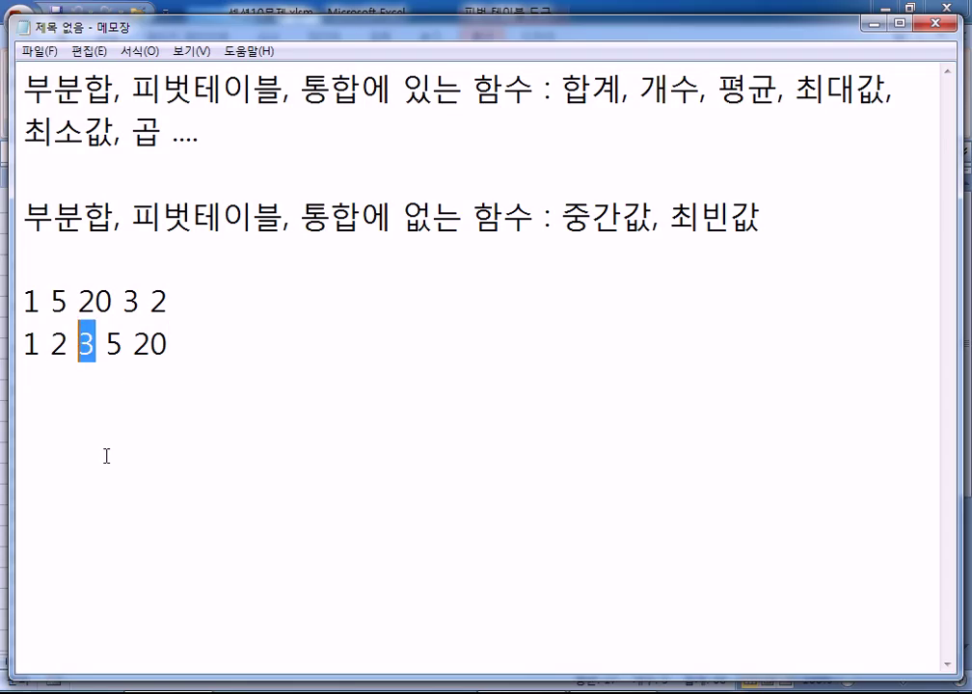
{"action": "key", "text": "Down"}
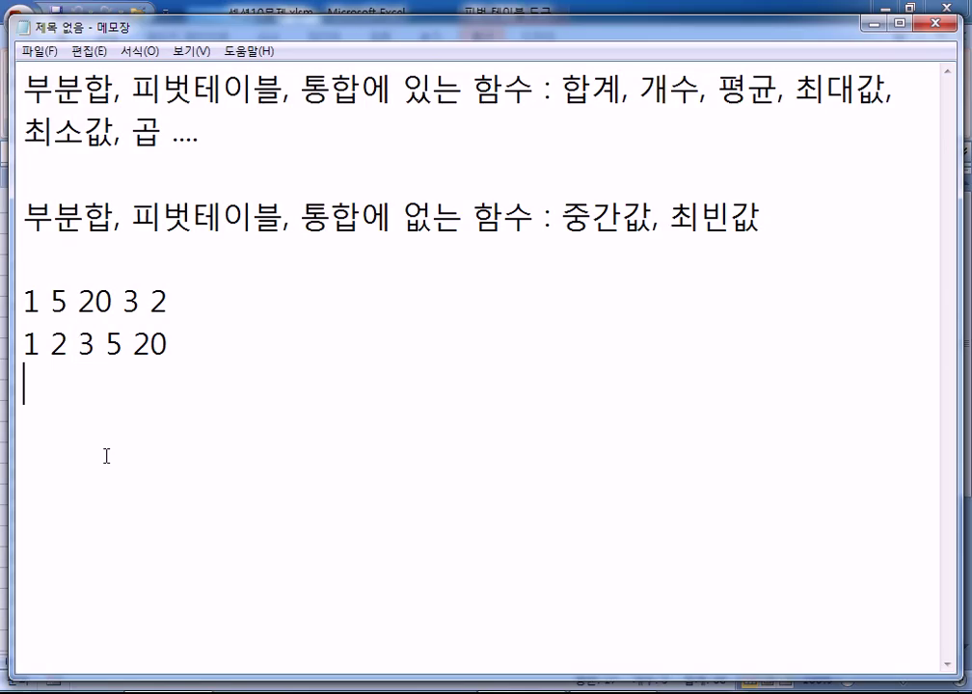
Step: Join the sorted numbers to the sample line with ">", and add "1 2 4 3 > 1 2 3 4" on the line below
{"action": "key", "text": "Up"}
{"action": "key", "text": "Up"}
{"action": "key", "text": "End"}
{"action": "type", "text": ">"}
{"action": "key", "text": "Delete"}
{"action": "type", "text": "1 2 4 3"}
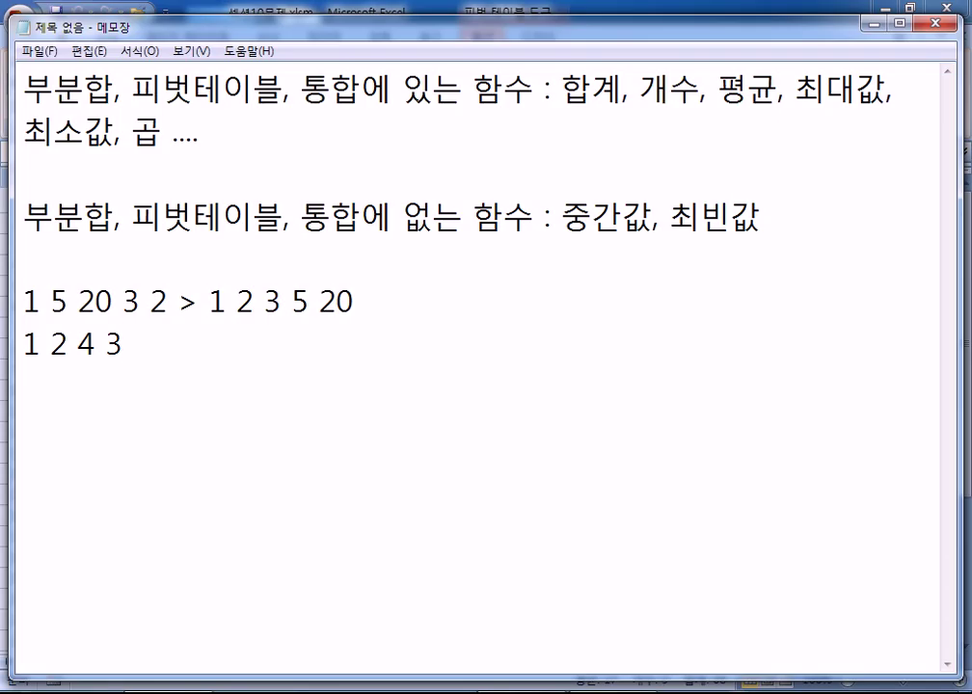
{"action": "type", "text": " > 1 2 3 4"}
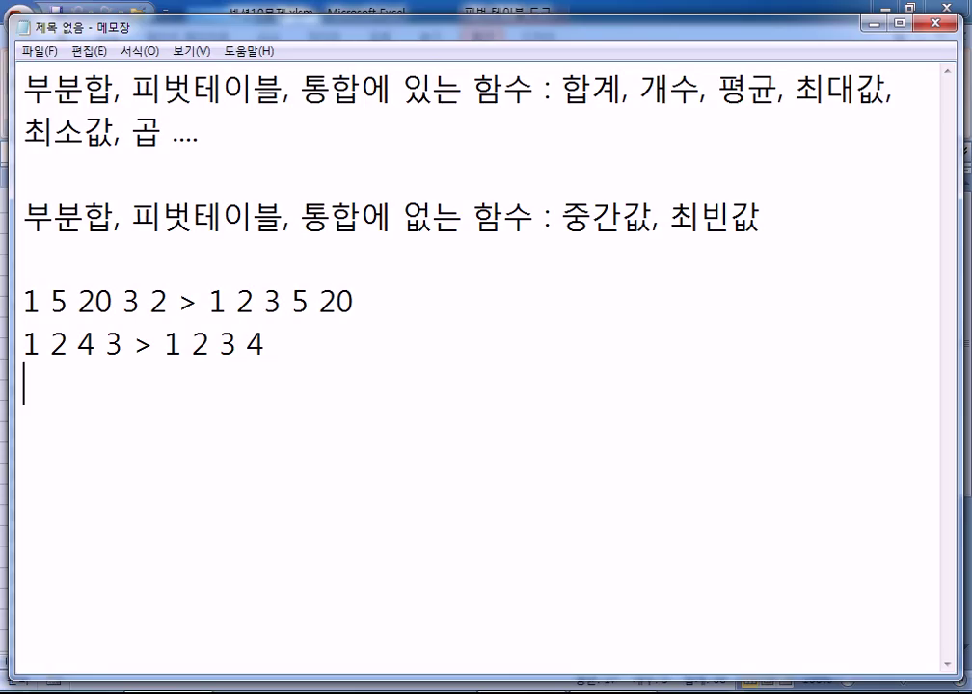
Step: Append the medians to the two number lines, "> 3" to the first and "> 2.5" to the second
{"action": "key", "text": "Home"}
{"action": "key", "text": "Up"}
{"action": "key", "text": "End"}
{"action": "type", "text": "> 1 2 3"}
{"action": "key", "text": "Down"}
{"action": "type", "text": "> "}
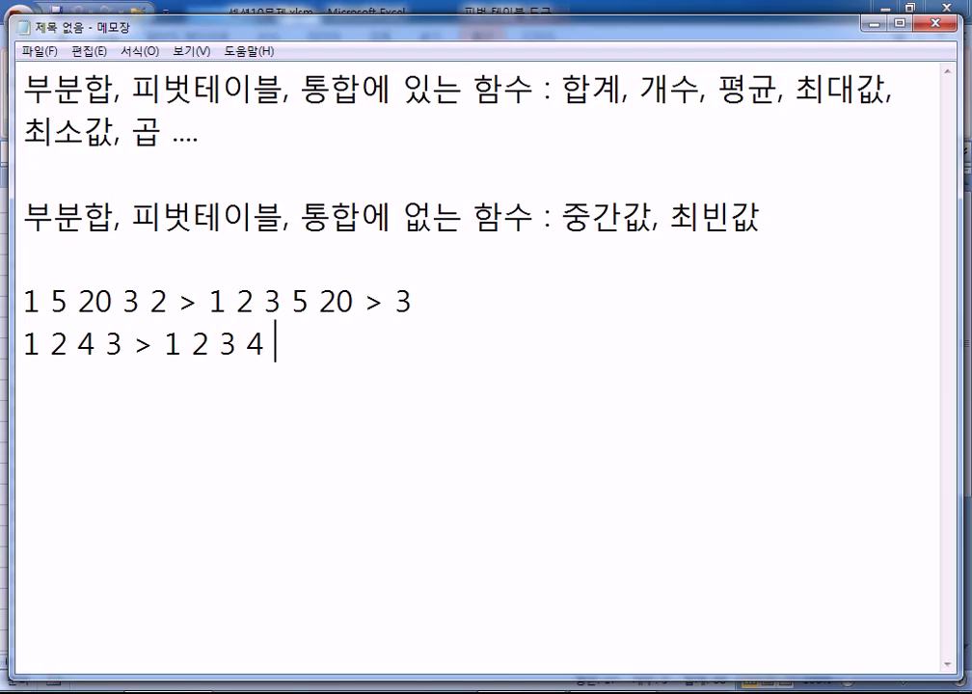
{"action": "type", "text": "2.5"}
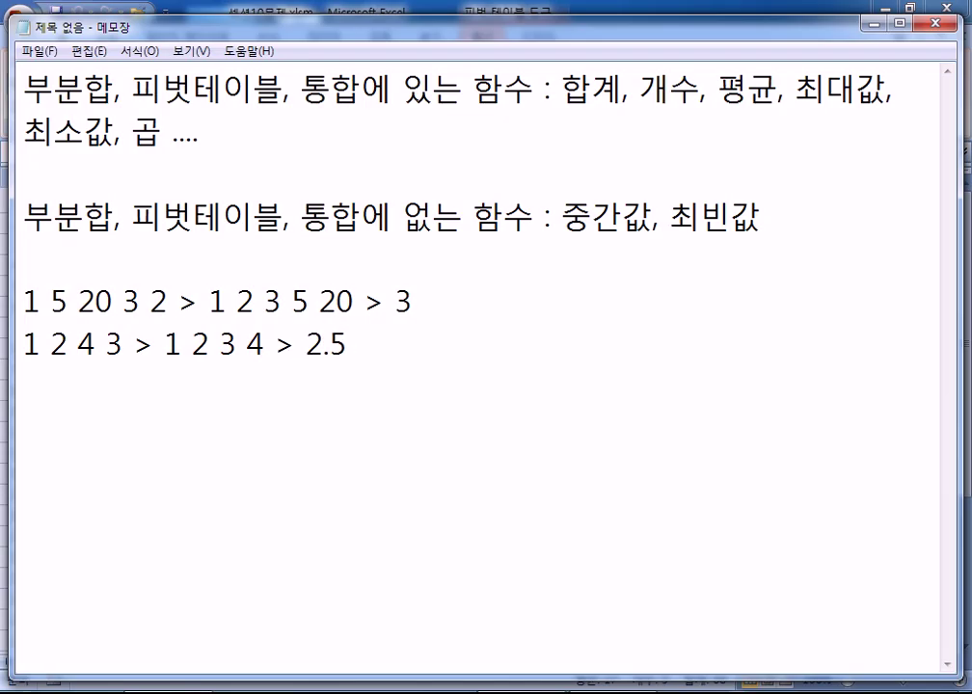
{"action": "left_click_drag", "start_coordinate": [209, 344], "coordinate": [219, 344]}
Step: Add the label "* 중간값 :" on the blank line above the number examples
{"action": "left_click", "coordinate": [120, 262]}
{"action": "type", "text": "중갑사"}
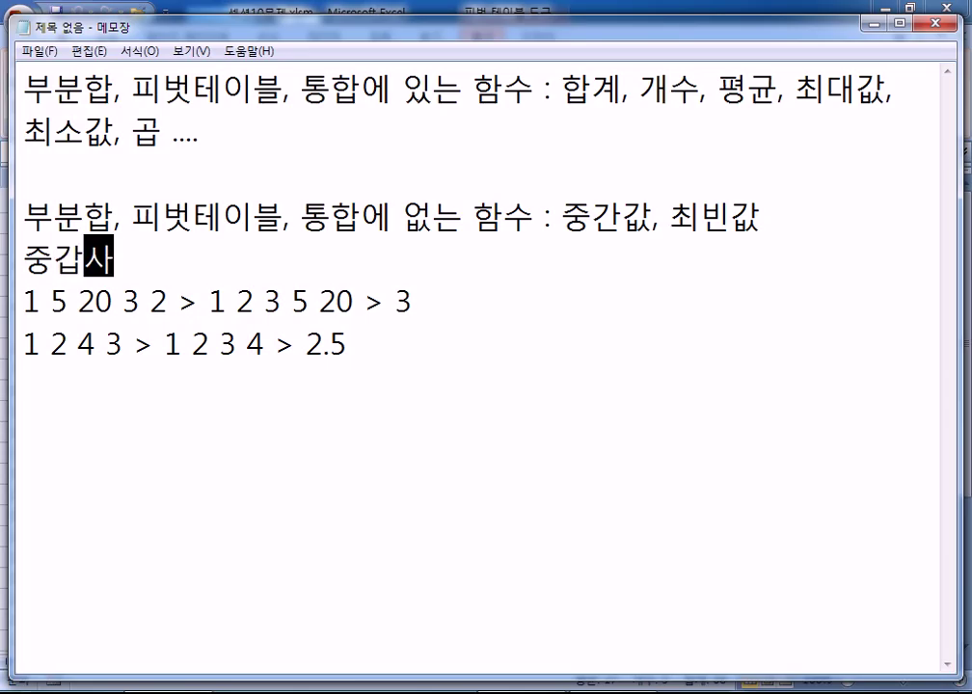
{"action": "key", "text": "BackSpace"}
{"action": "key", "text": "BackSpace"}
{"action": "type", "text": "간값"}
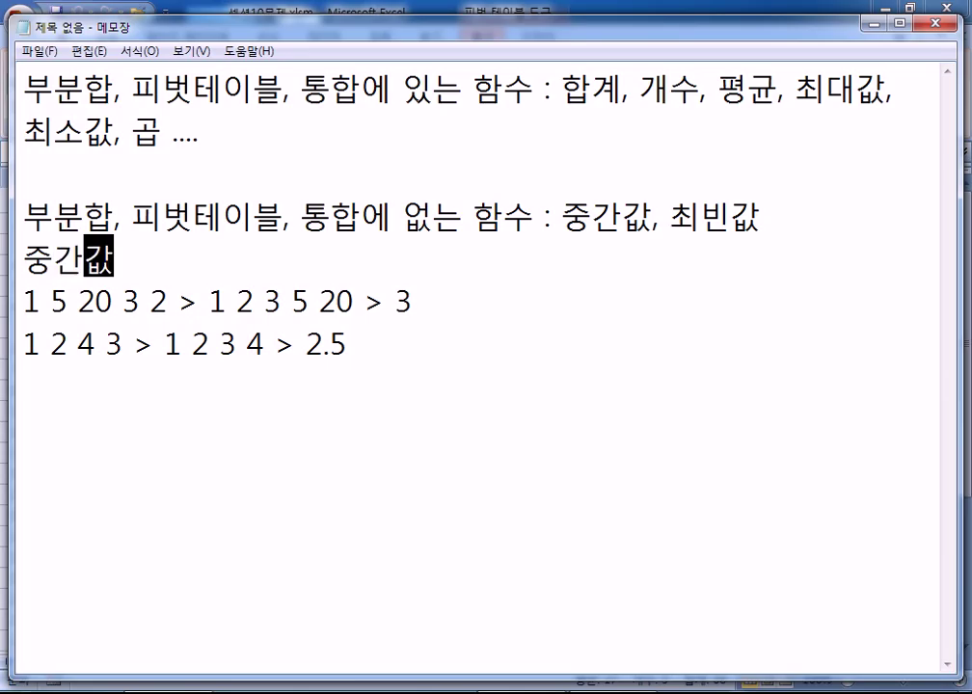
{"action": "key", "text": "Home"}
{"action": "type", "text": "*"}
{"action": "key", "text": "End"}
{"action": "type", "text": ":"}
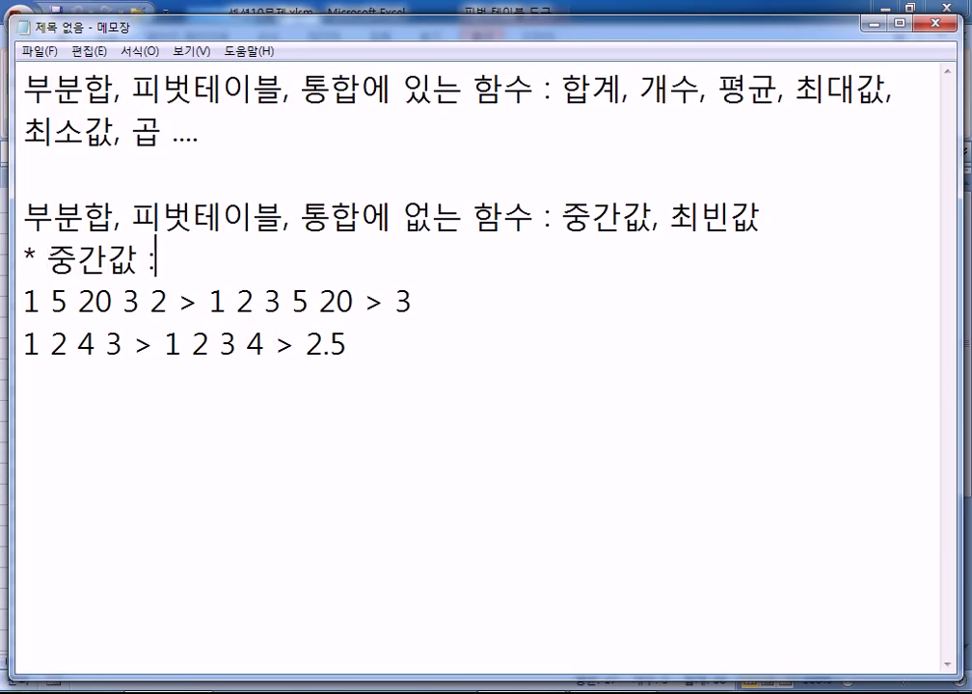
Step: Write the definition "순서대로 나열했을 때, 가장 중간에 오는 값" after the 중간값 label
{"action": "type", "text": " 수ㄴ서대로 나열"}
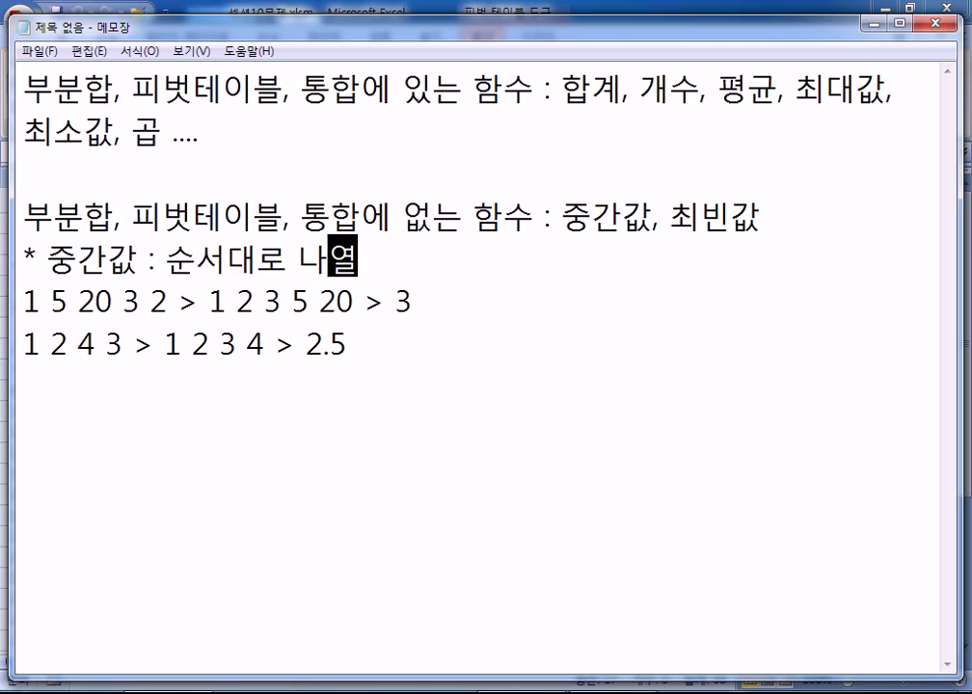
{"action": "type", "text": "했을 때"}
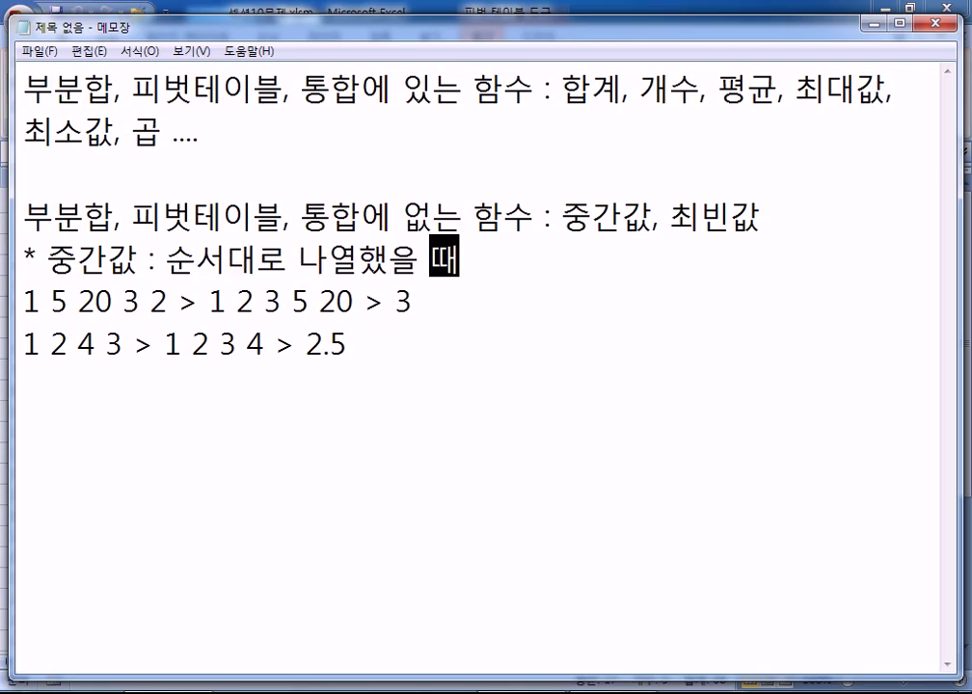
{"action": "type", "text": ", 가장"}
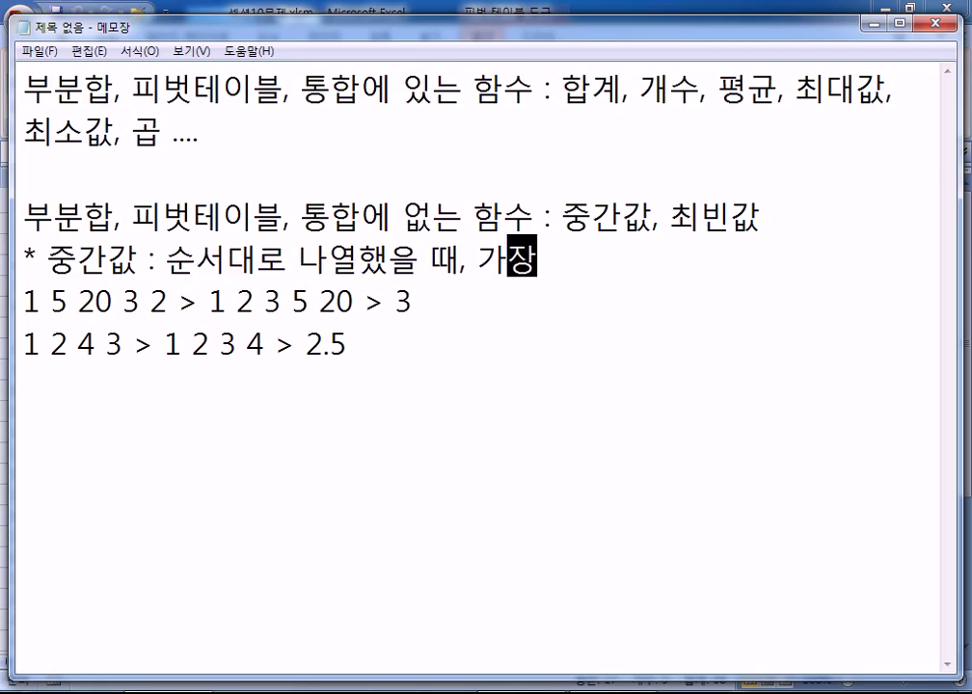
{"action": "type", "text": " 주ㅇ간에 오는 "}
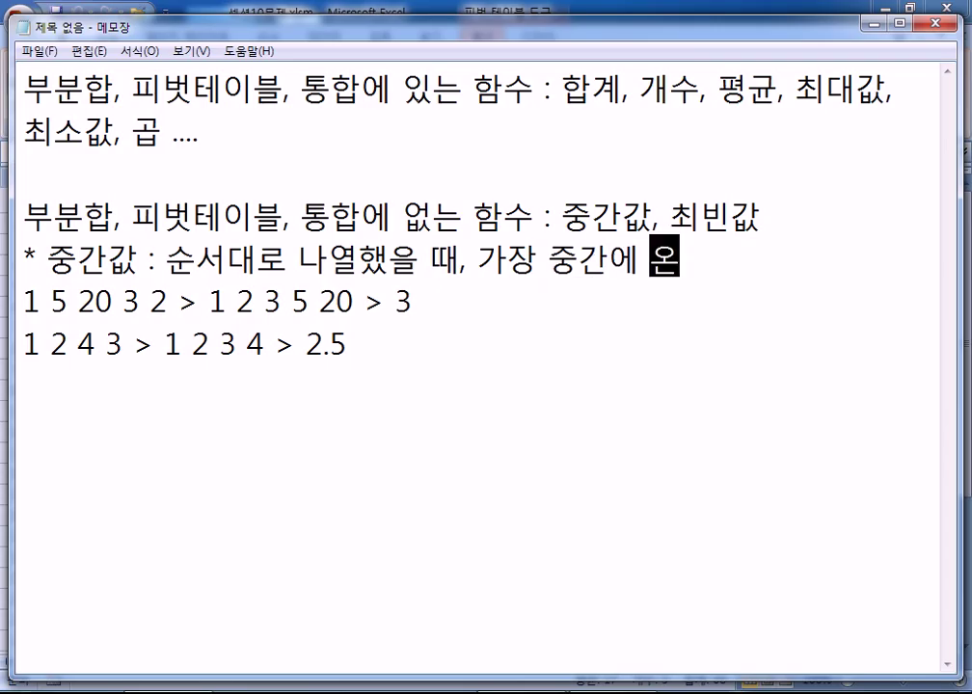
{"action": "type", "text": "값"}
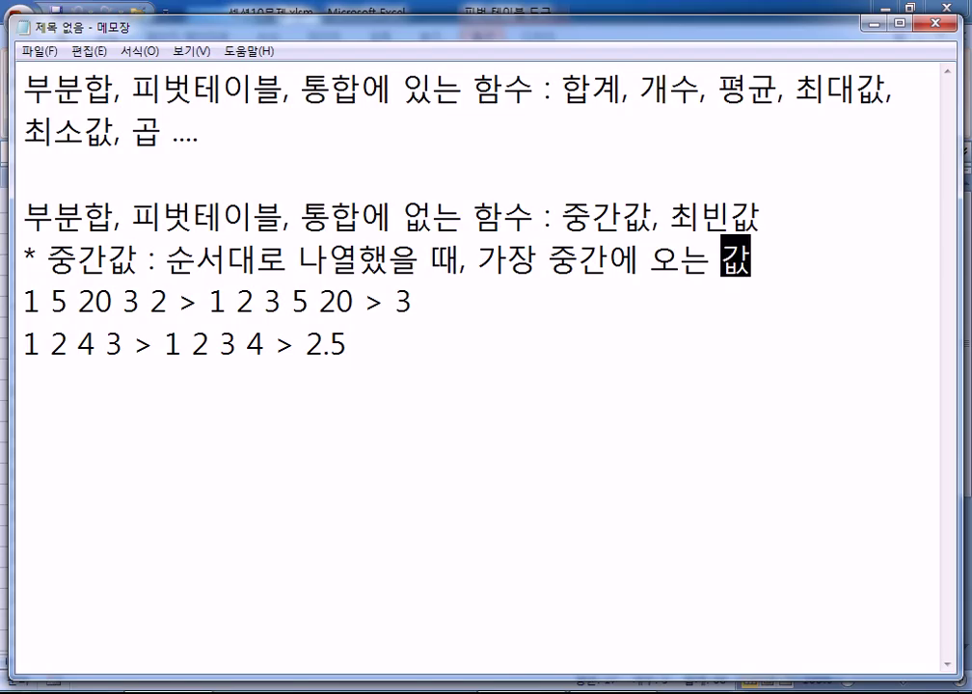
Step: Start a new entry with "* 최빈" on the line below the number examples
{"action": "left_click", "coordinate": [473, 371]}
{"action": "key", "text": "Return"}
{"action": "type", "text": "*최비낙"}
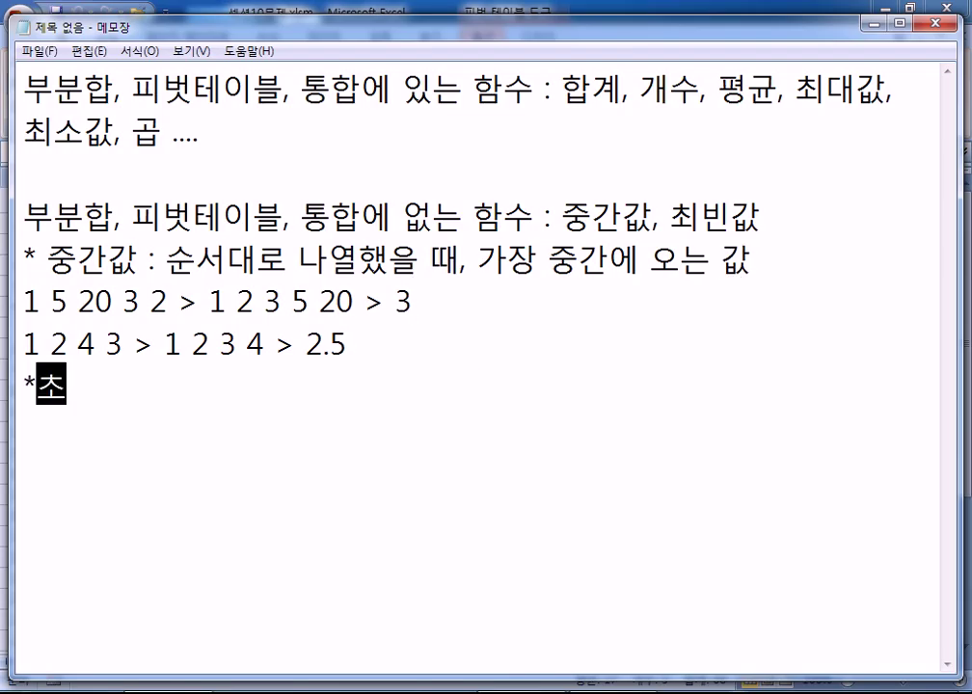
{"action": "type", "text": "ㅂ"}
{"action": "key", "text": "BackSpace"}
{"action": "key", "text": "BackSpace"}
{"action": "key", "text": "BackSpace"}
{"action": "key", "text": "BackSpace"}
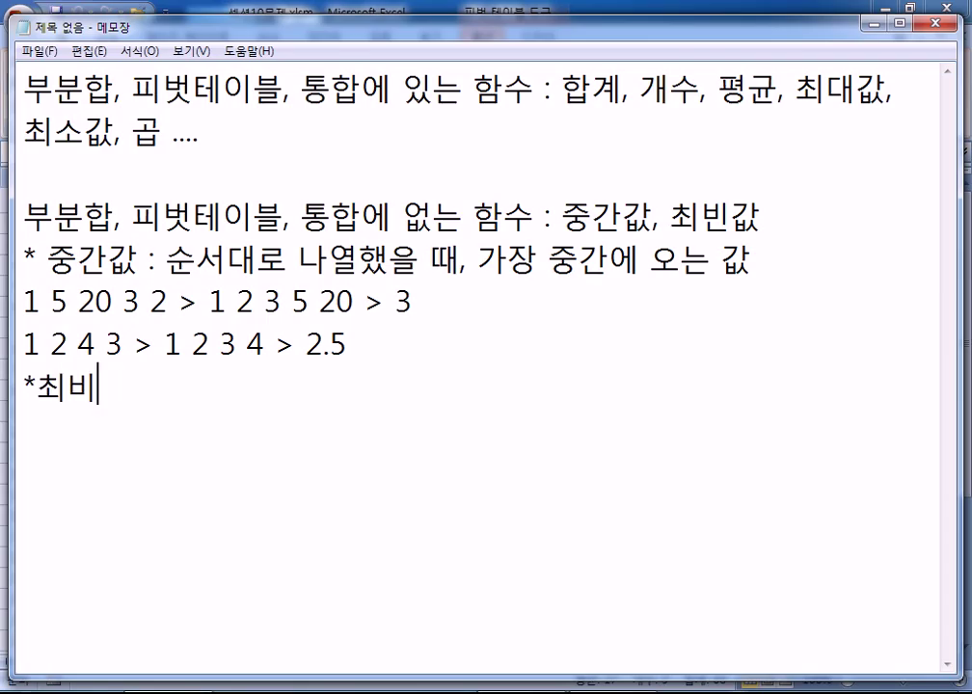
{"action": "type", "text": "최빈"}
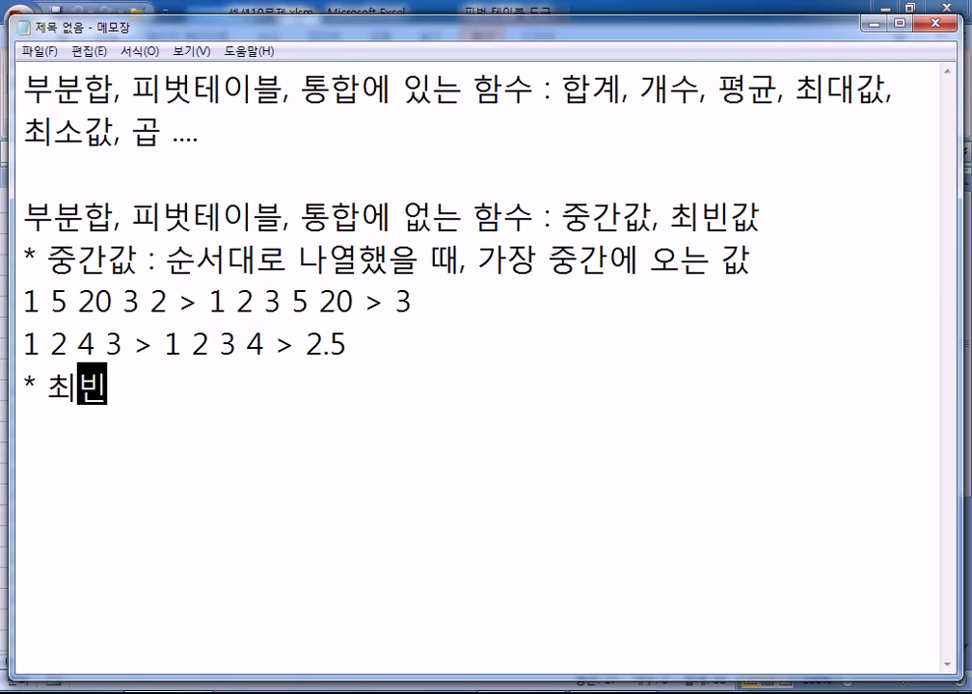
Step: Complete the entry as "* 최빈값 : 가장 많이 발생한 수(빈도수가 가장 큰 값)"
{"action": "type", "text": "값 : 가장 많이"}
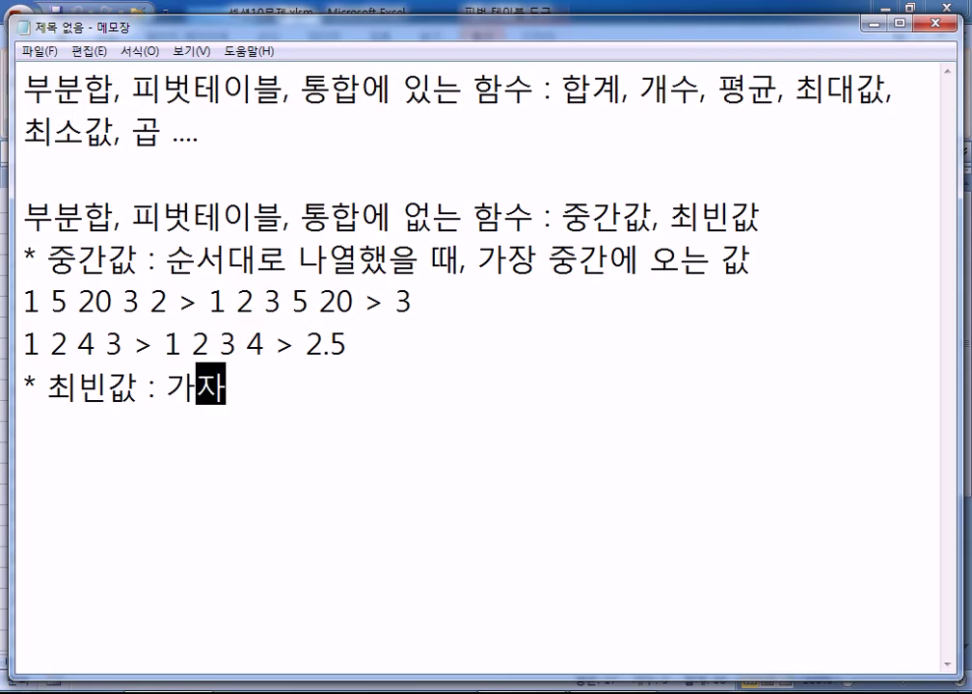
{"action": "type", "text": " 발생할 ㅅ"}
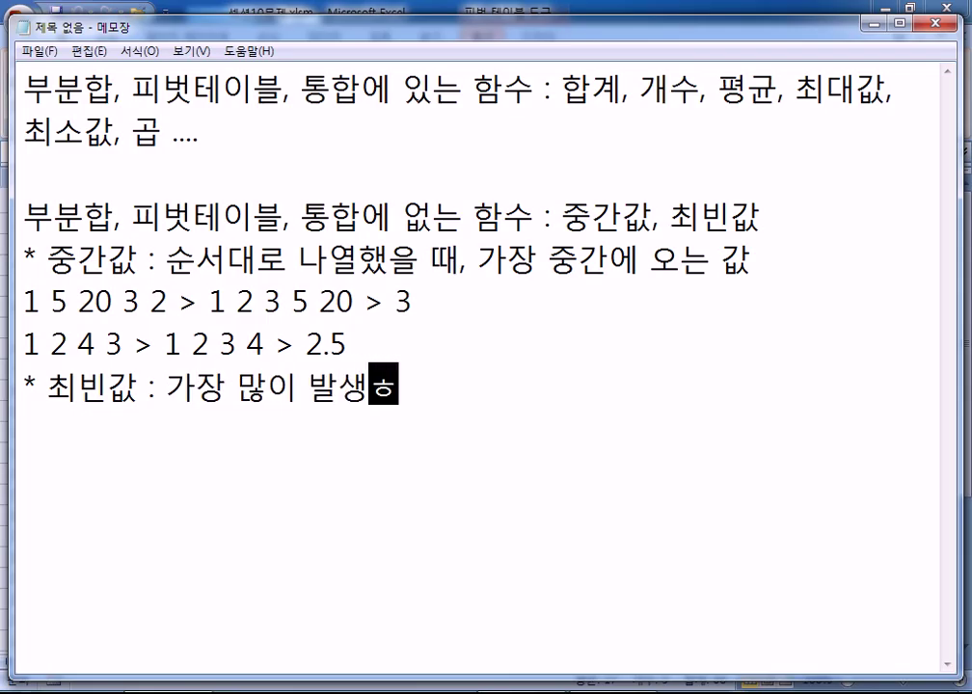
{"action": "key", "text": "BackSpace"}
{"action": "key", "text": "BackSpace"}
{"action": "key", "text": "BackSpace"}
{"action": "type", "text": "한 수"}
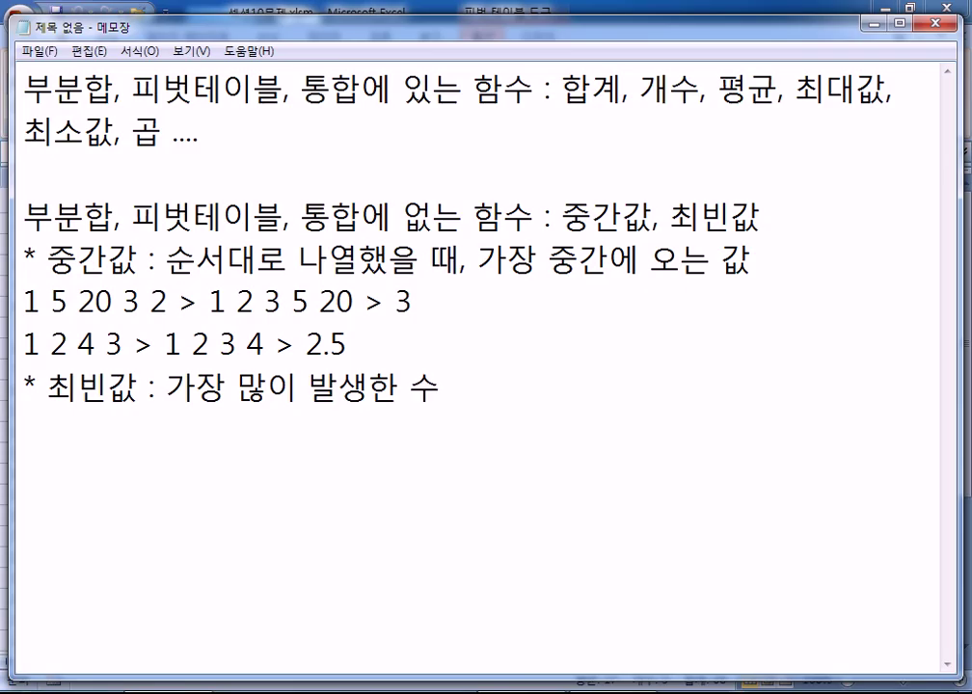
{"action": "type", "text": "(빈도"}
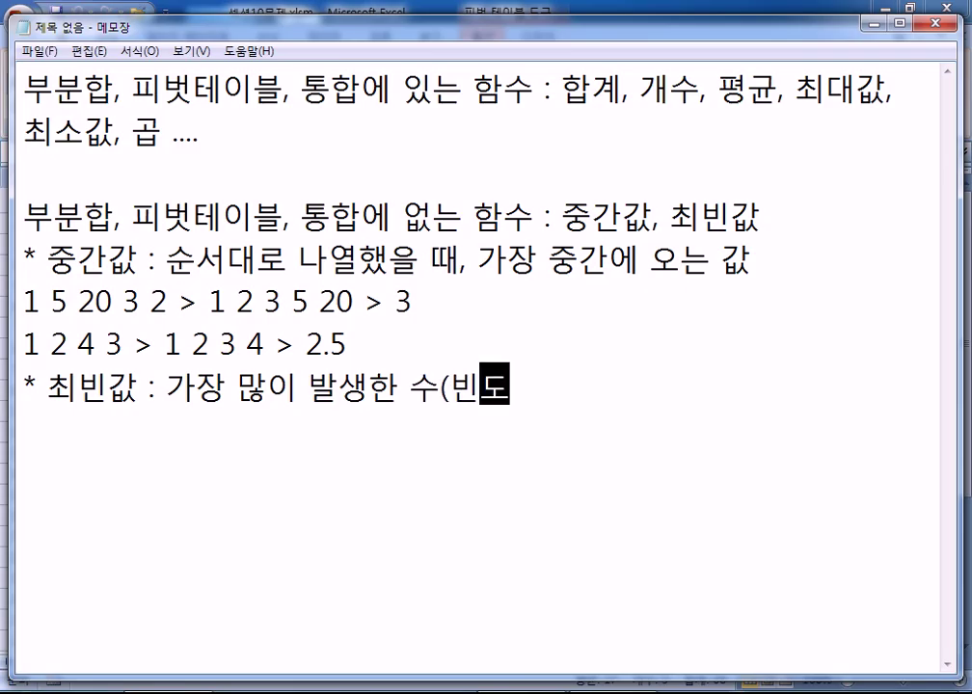
{"action": "type", "text": "수가 가장 큰 값"}
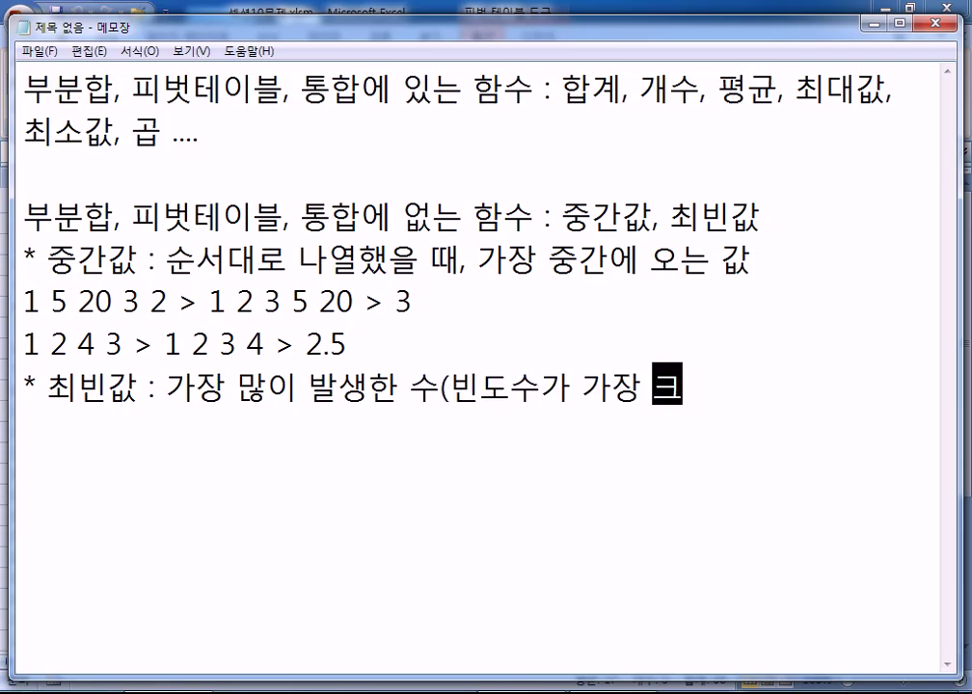
{"action": "type", "text": ")"}
Step: Insert a blank line above the 최빈값 definition and add an empty line below it
{"action": "left_click", "coordinate": [23, 388]}
{"action": "key", "text": "Return"}
{"action": "key", "text": "Return"}
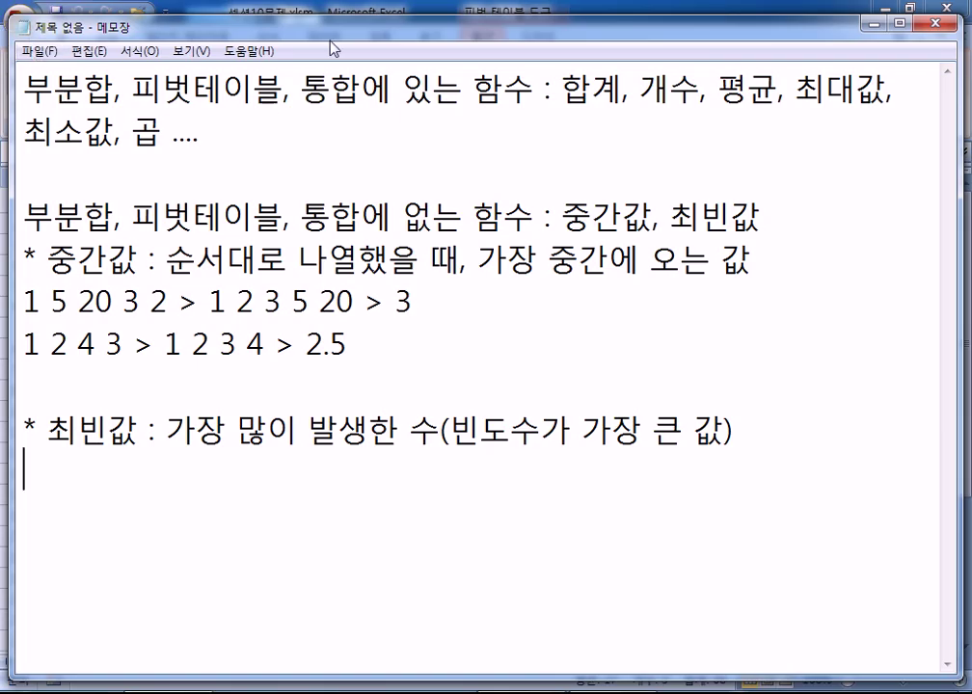
Step: Switch to Excel and open the workbook 섹션11문제.xlsm from the 01 섹션 folder
{"action": "left_click", "coordinate": [307, 7]}
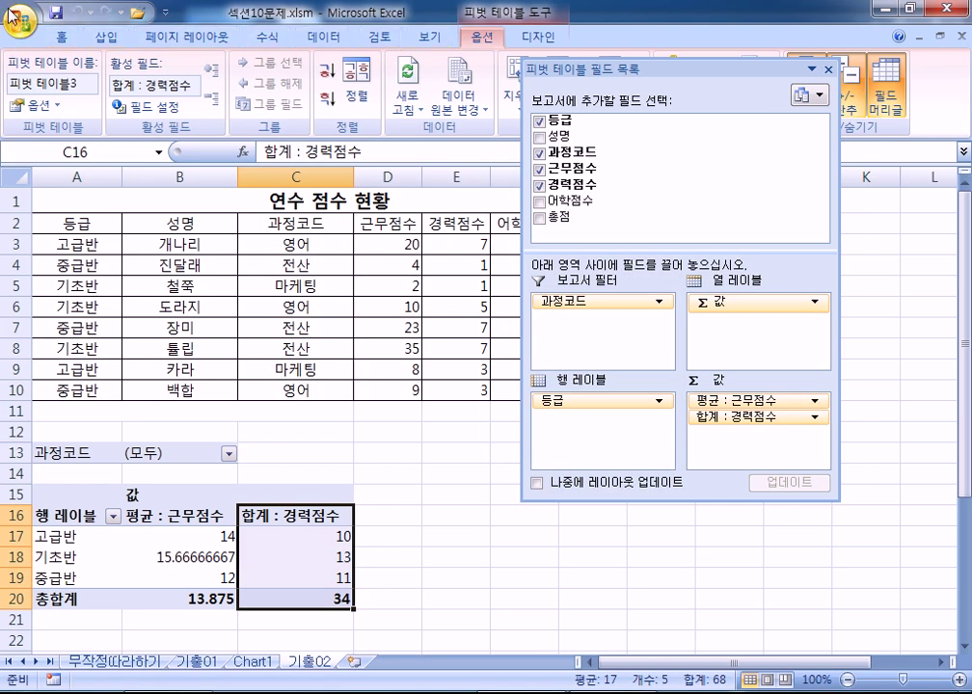
{"action": "left_click", "coordinate": [17, 18]}
{"action": "left_click", "coordinate": [45, 108]}
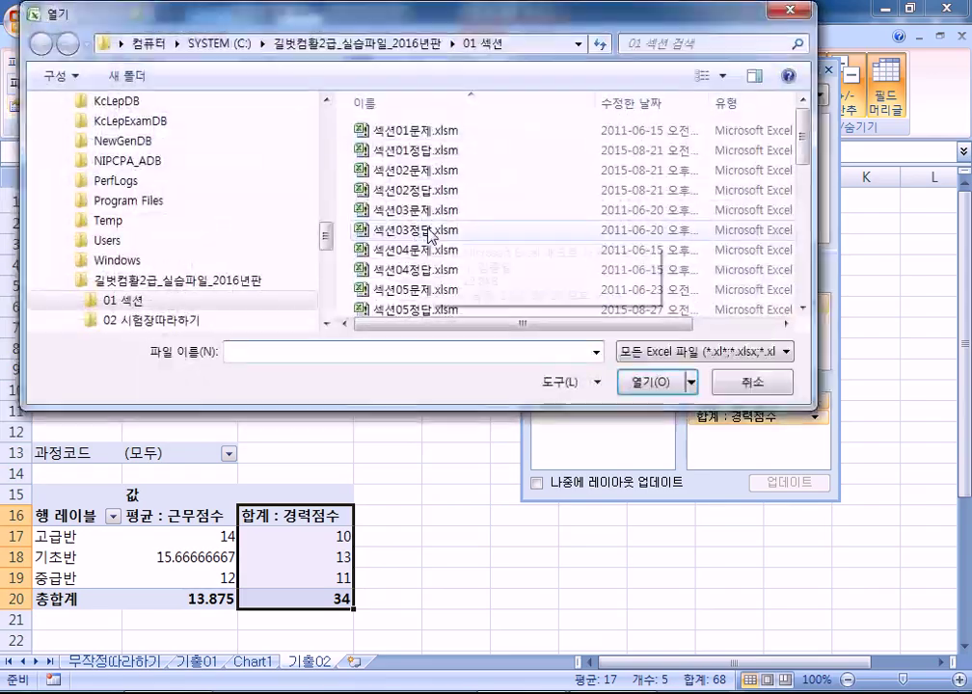
{"action": "left_click", "coordinate": [429, 270]}
{"action": "scroll", "coordinate": [446, 289], "scroll_direction": "down", "scroll_amount": 2}
{"action": "scroll", "coordinate": [447, 289], "scroll_direction": "down", "scroll_amount": 4}
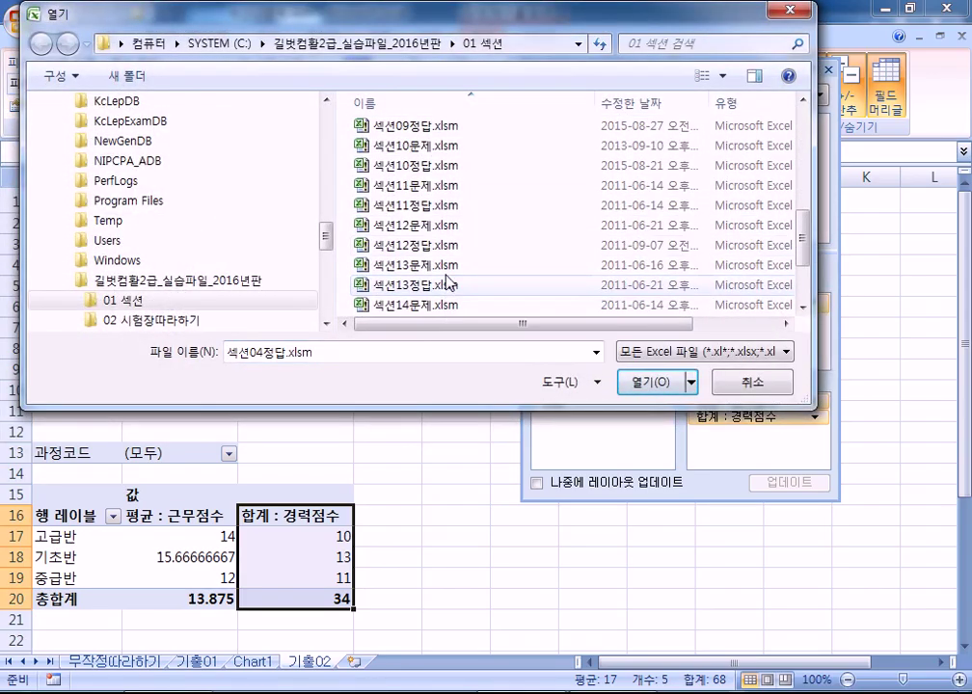
{"action": "double_click", "coordinate": [418, 186]}
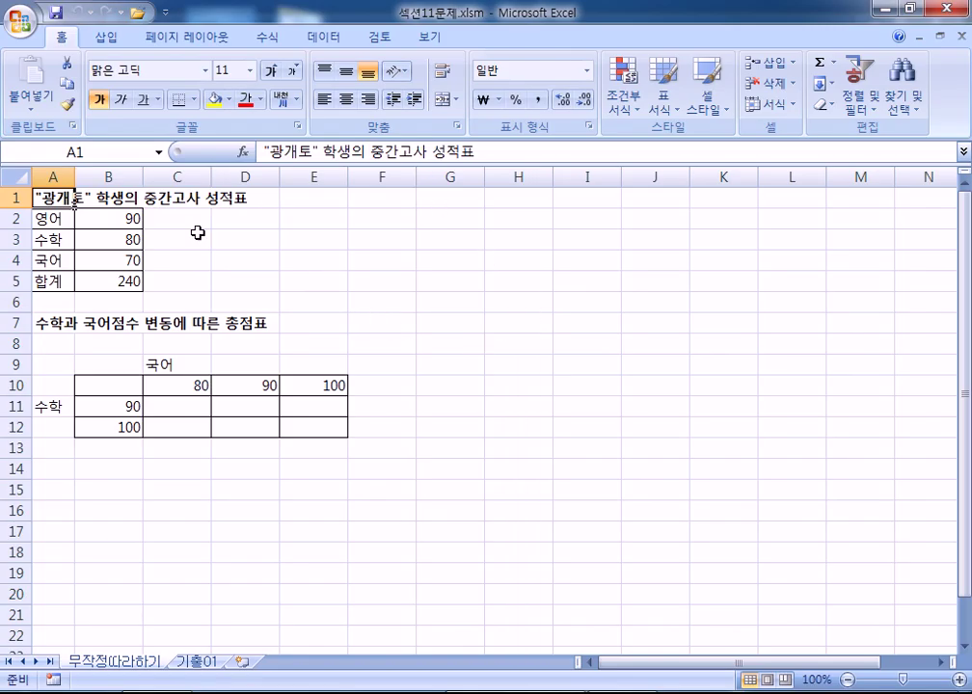
Step: Zoom the 무작정따라하기 sheet to 130% and examine the subject scores and total in B2:B5
{"action": "scroll", "coordinate": [389, 332], "scroll_direction": "up", "scroll_amount": 3, "text": "ctrl"}
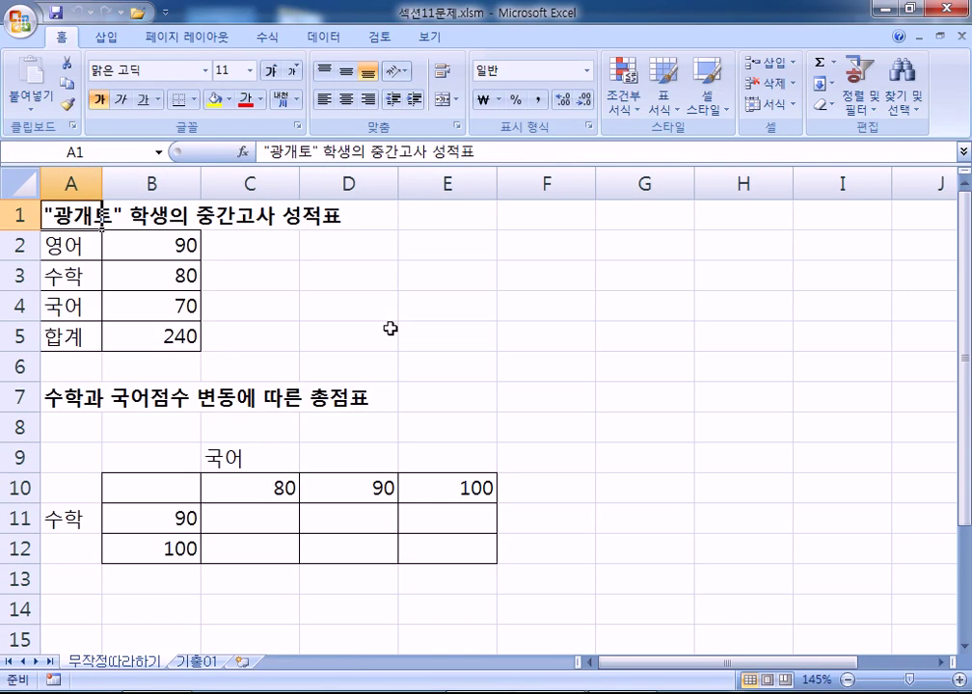
{"action": "scroll", "coordinate": [430, 337], "scroll_direction": "down", "scroll_amount": 2}
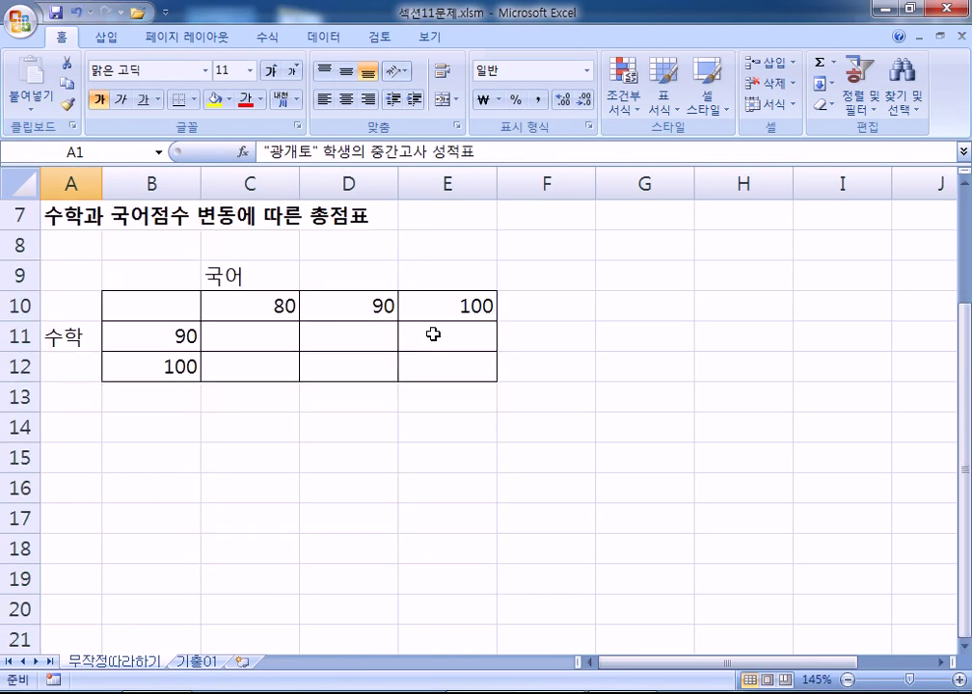
{"action": "scroll", "coordinate": [432, 333], "scroll_direction": "up", "scroll_amount": 2}
{"action": "scroll", "coordinate": [432, 329], "scroll_direction": "down", "scroll_amount": 2, "text": "ctrl"}
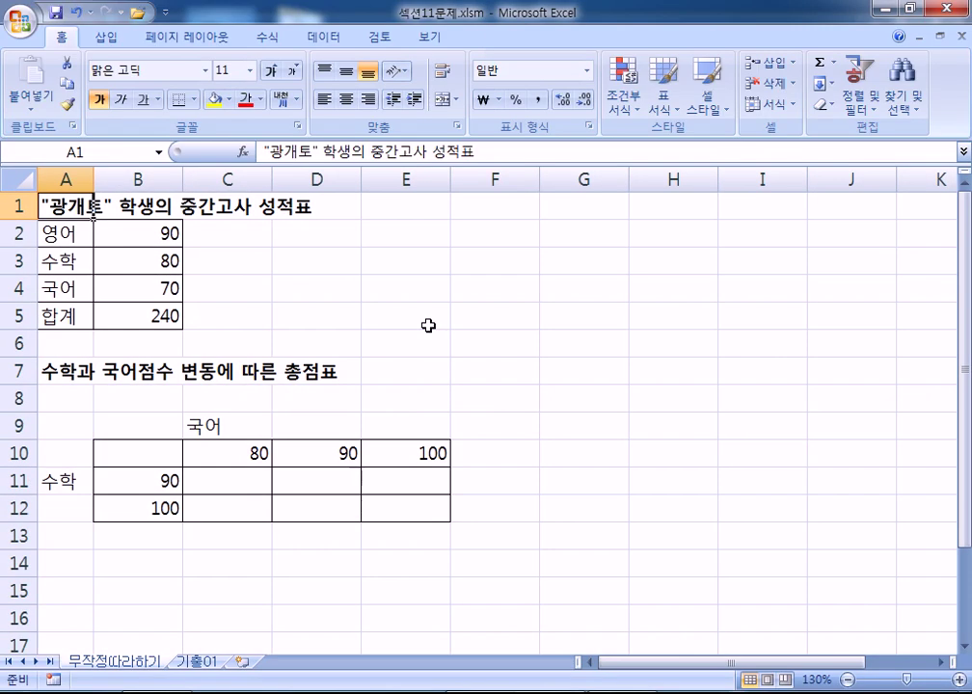
{"action": "scroll", "coordinate": [427, 325], "scroll_direction": "up", "scroll_amount": 1, "text": "ctrl"}
{"action": "left_click", "coordinate": [132, 233]}
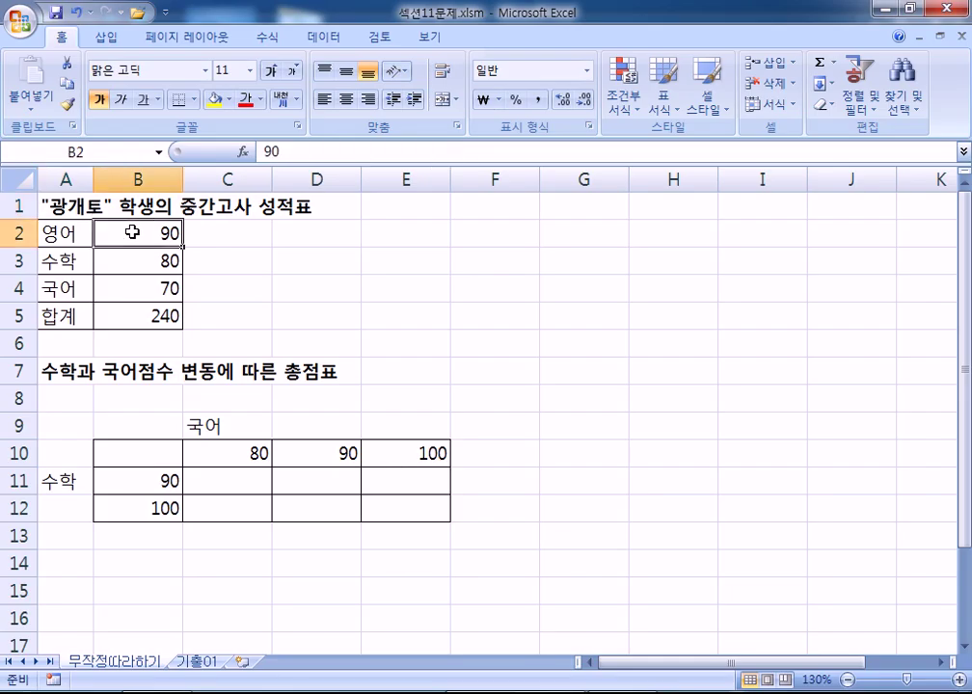
{"action": "left_click_drag", "start_coordinate": [132, 233], "coordinate": [127, 313]}
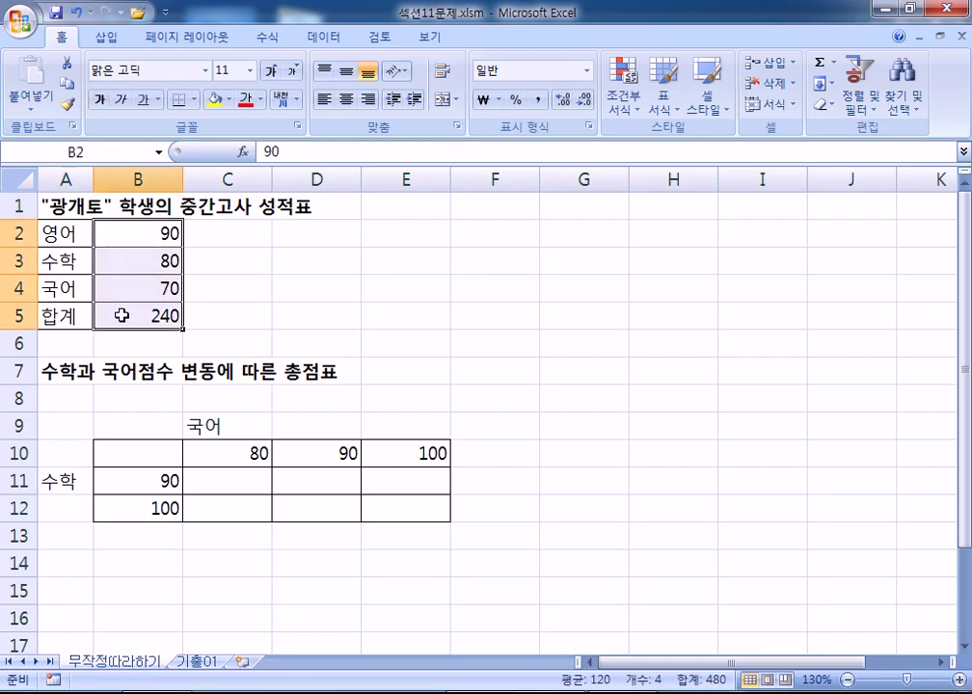
{"action": "left_click", "coordinate": [246, 321]}
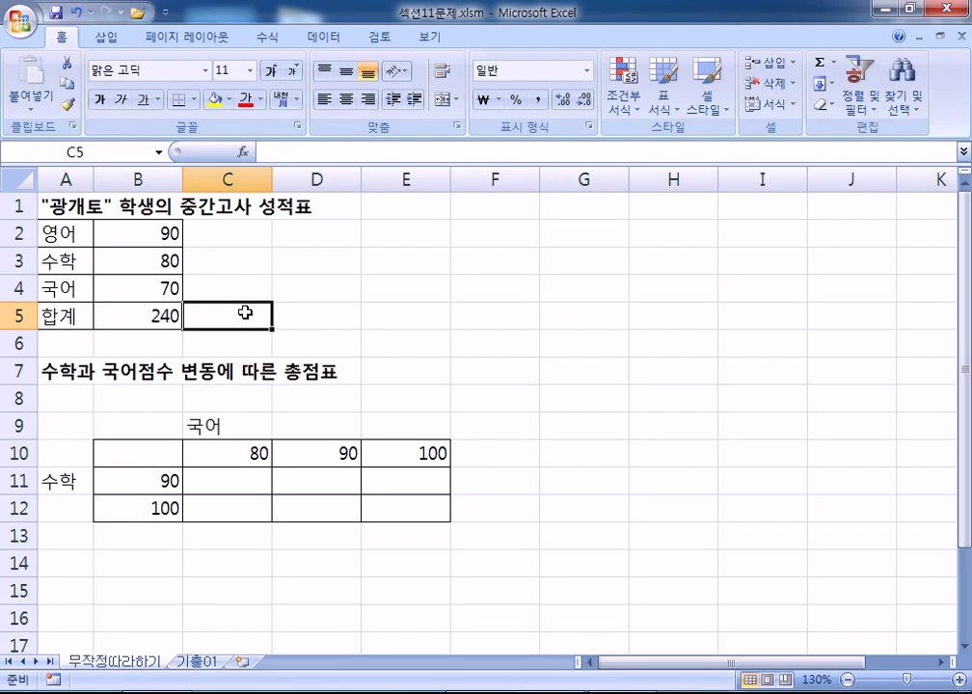
{"action": "left_click", "coordinate": [135, 227]}
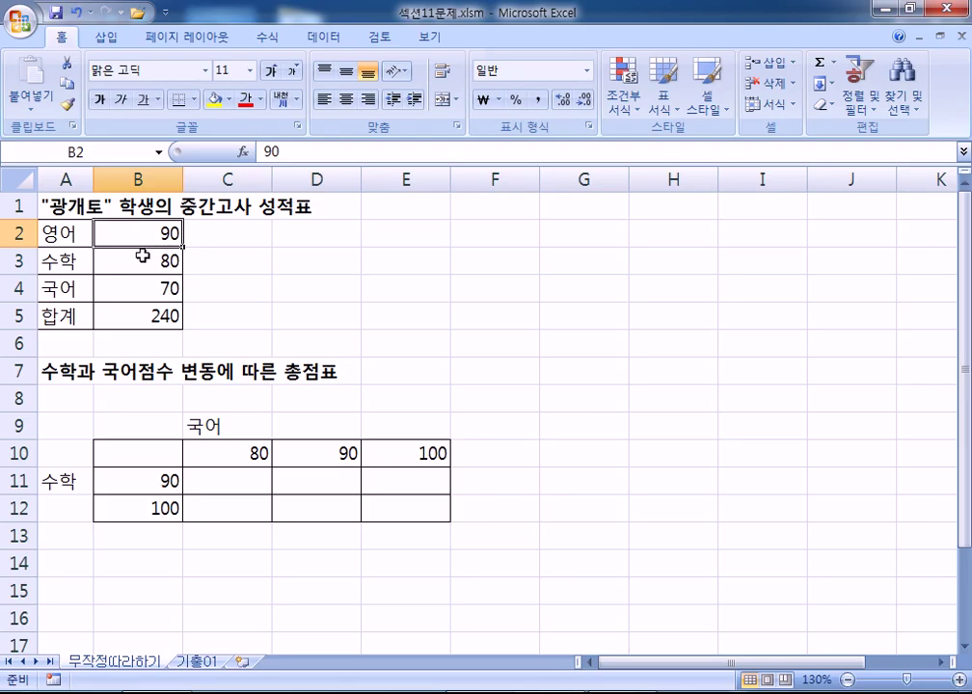
{"action": "left_click_drag", "start_coordinate": [141, 256], "coordinate": [138, 289]}
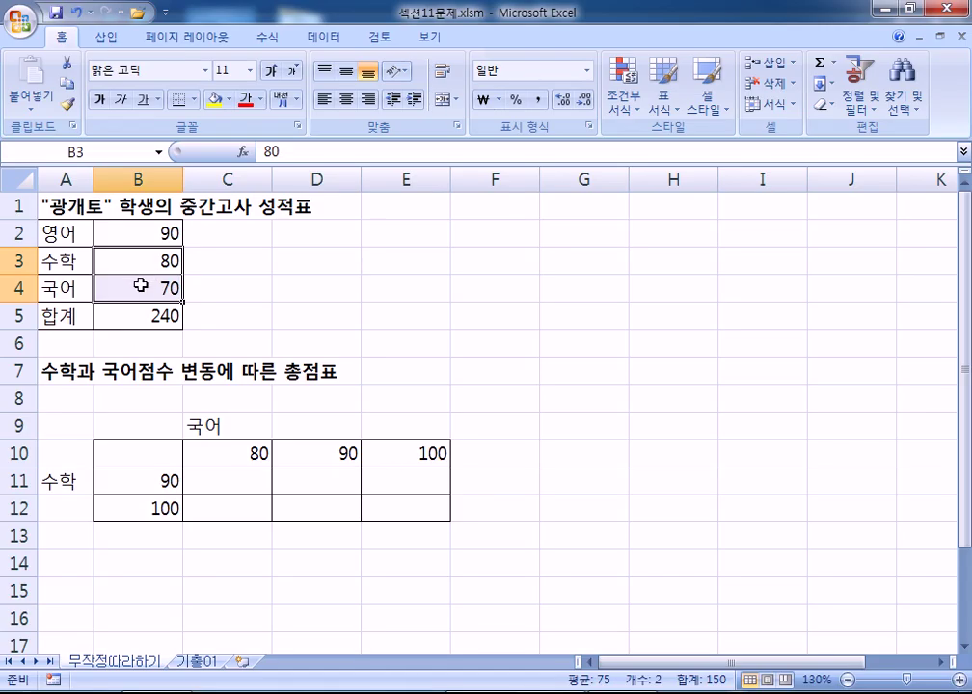
Step: Examine the 총점표 grid: the 국어 scores in row 10, corner cell B10 and the empty result range C11:E12
{"action": "scroll", "coordinate": [140, 286], "scroll_direction": "down", "scroll_amount": 2}
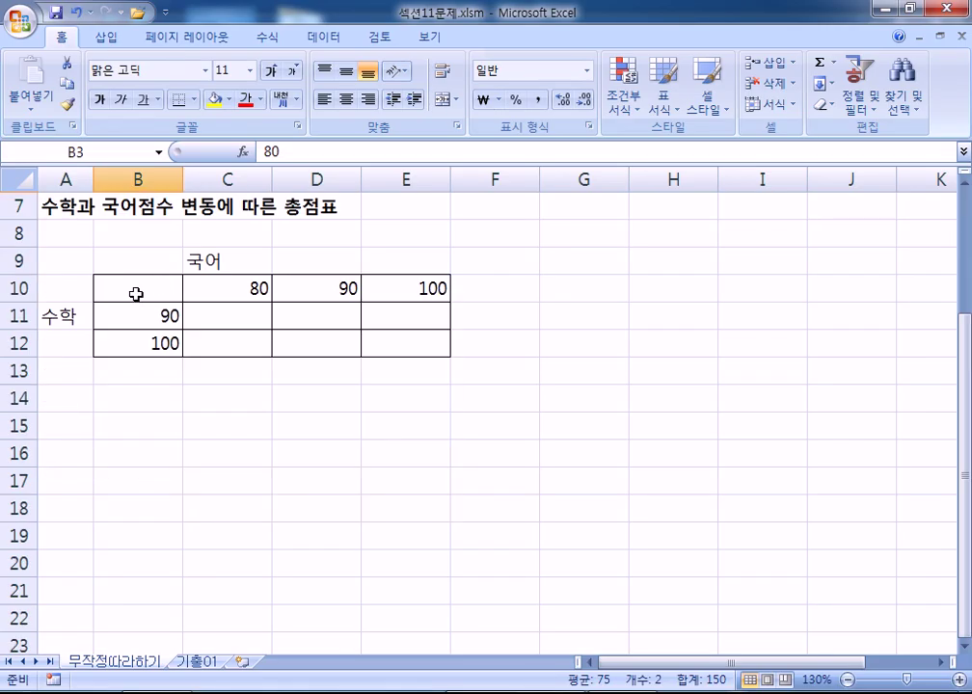
{"action": "left_click", "coordinate": [224, 289]}
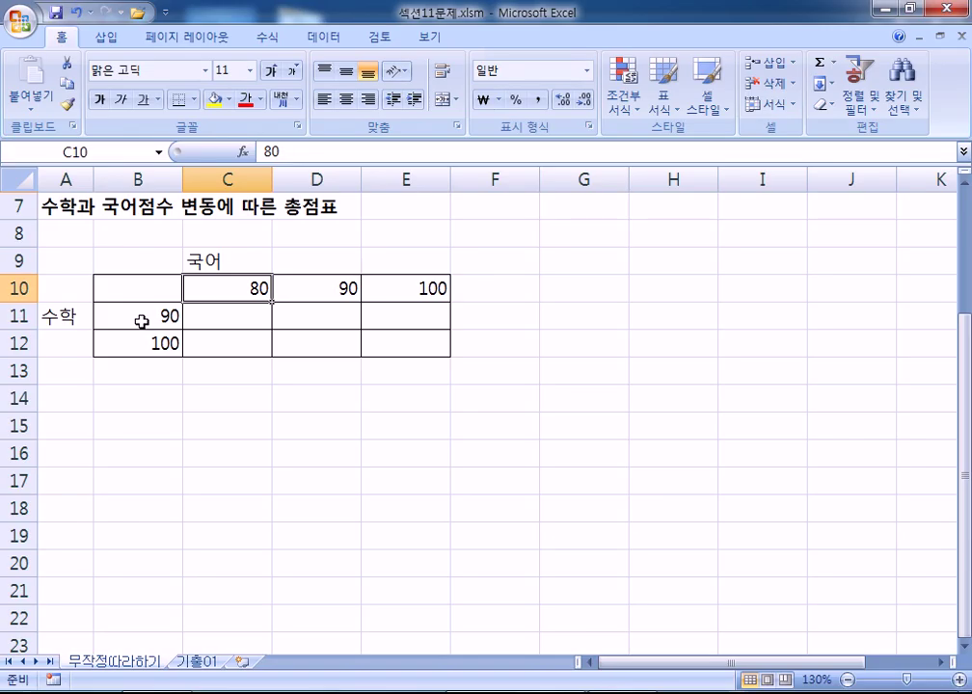
{"action": "left_click", "coordinate": [148, 288]}
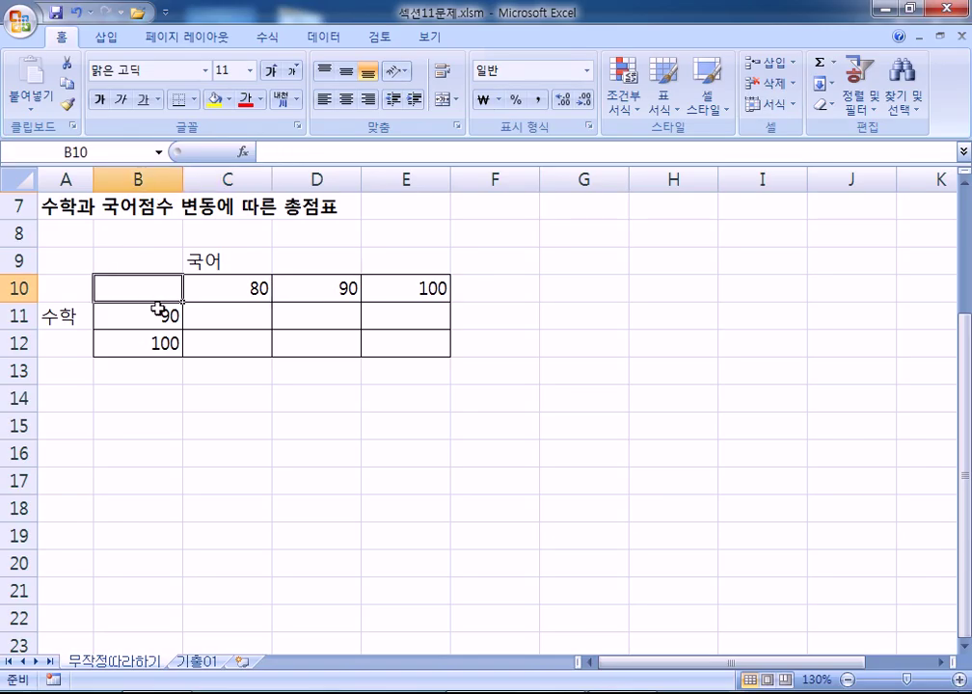
{"action": "left_click", "coordinate": [225, 319]}
{"action": "left_click_drag", "start_coordinate": [225, 318], "coordinate": [404, 347]}
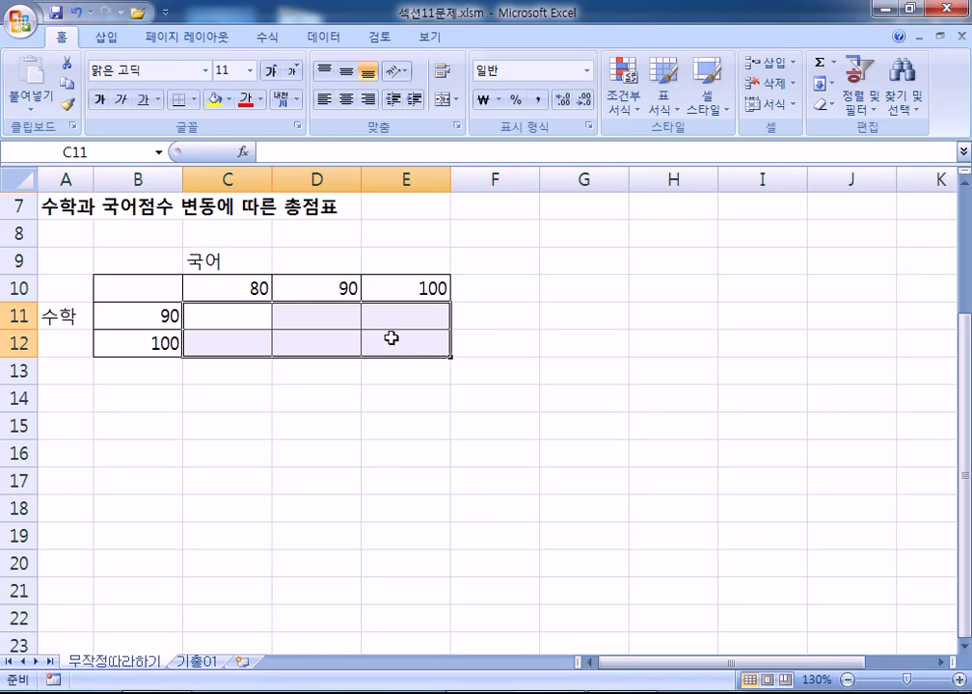
{"action": "scroll", "coordinate": [384, 331], "scroll_direction": "up", "scroll_amount": 2}
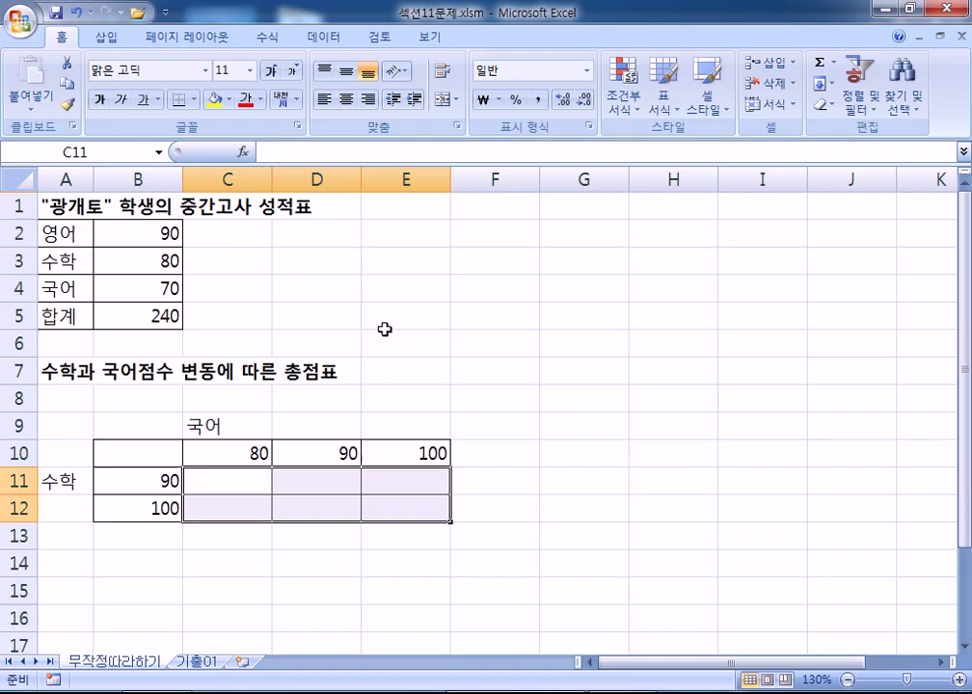
Step: Check the formula in the 합계 cell B5 against the 수학 and 국어 score cells and the empty cell B10
{"action": "left_click", "coordinate": [140, 315]}
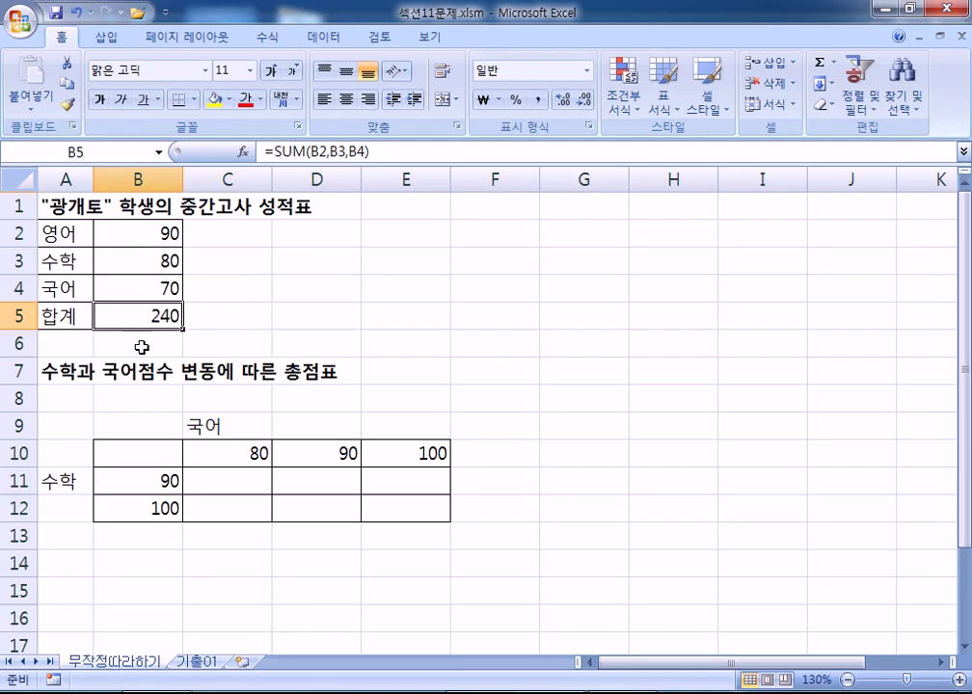
{"action": "left_click", "coordinate": [134, 449]}
{"action": "scroll", "coordinate": [135, 450], "scroll_direction": "down", "scroll_amount": 1}
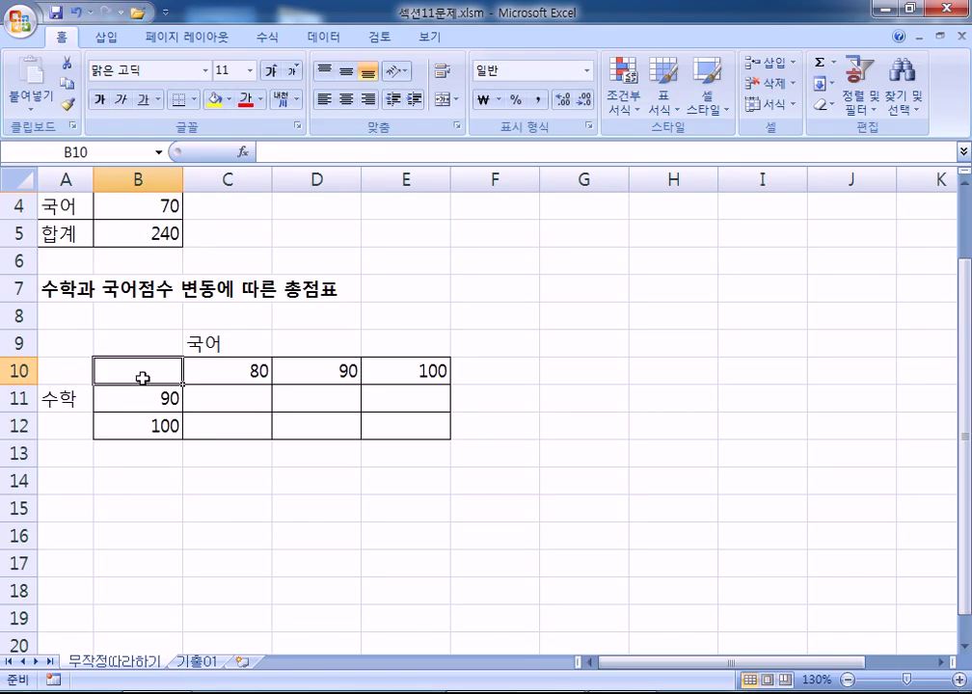
{"action": "scroll", "coordinate": [141, 378], "scroll_direction": "down", "scroll_amount": 1}
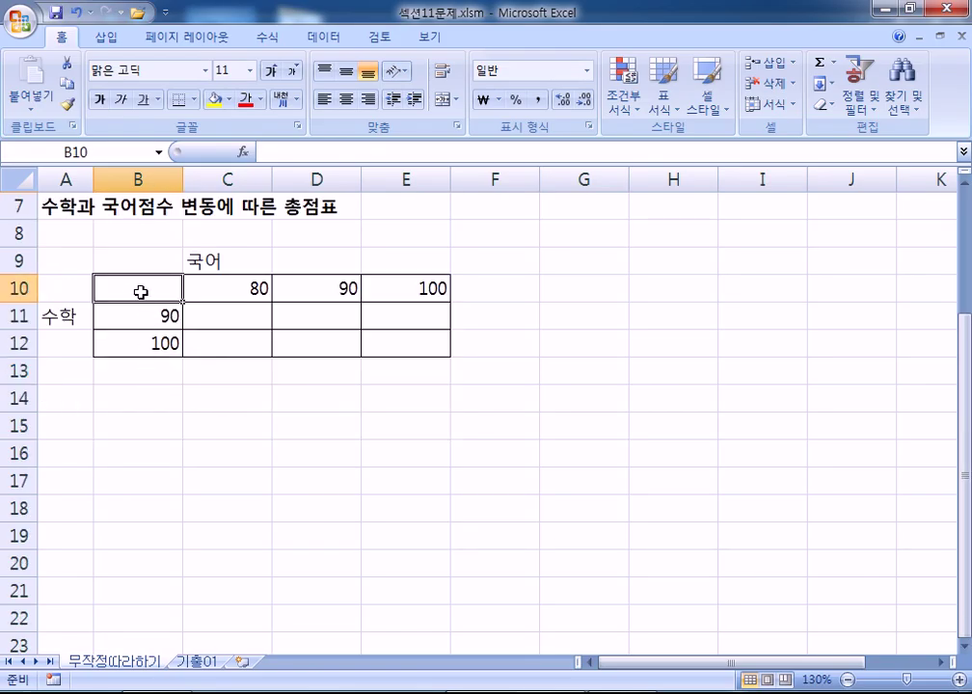
{"action": "scroll", "coordinate": [138, 308], "scroll_direction": "up", "scroll_amount": 2}
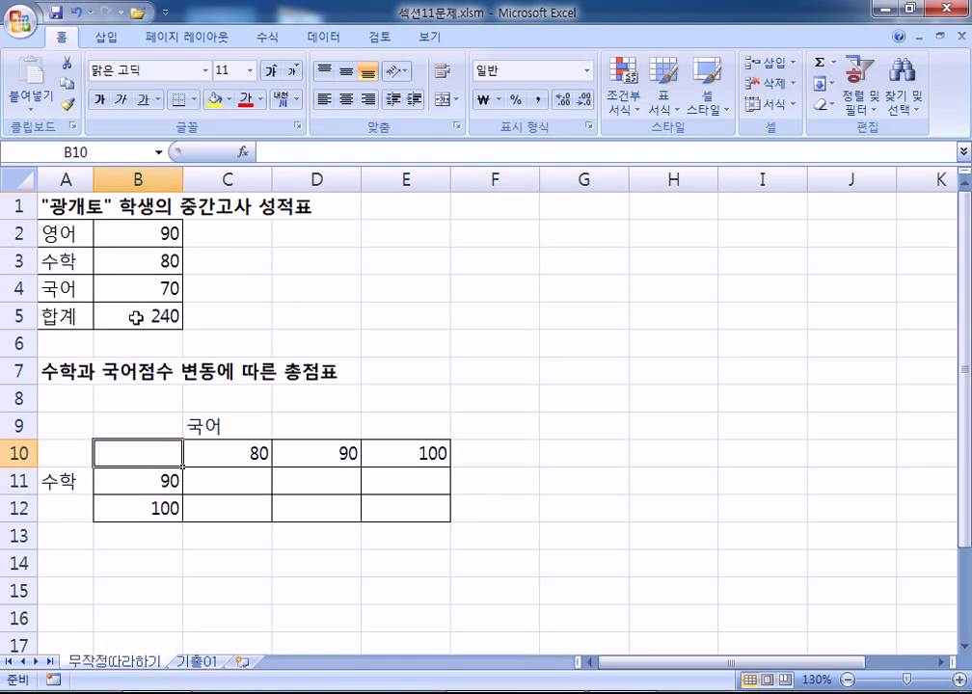
{"action": "left_click", "coordinate": [138, 317]}
{"action": "left_click", "coordinate": [139, 260]}
{"action": "left_click", "coordinate": [139, 286]}
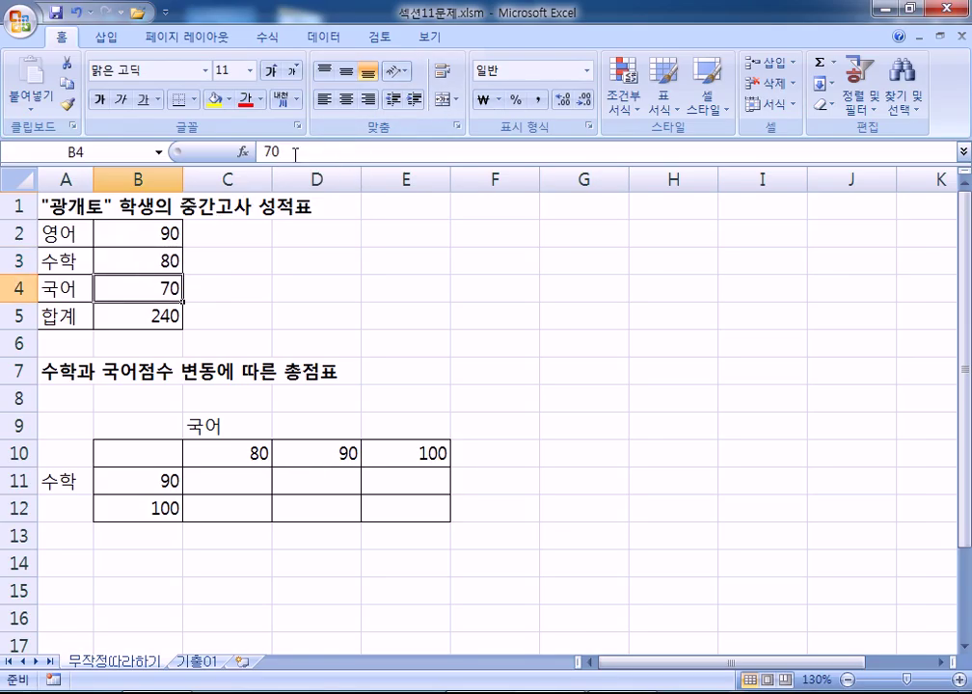
{"action": "left_click", "coordinate": [140, 317]}
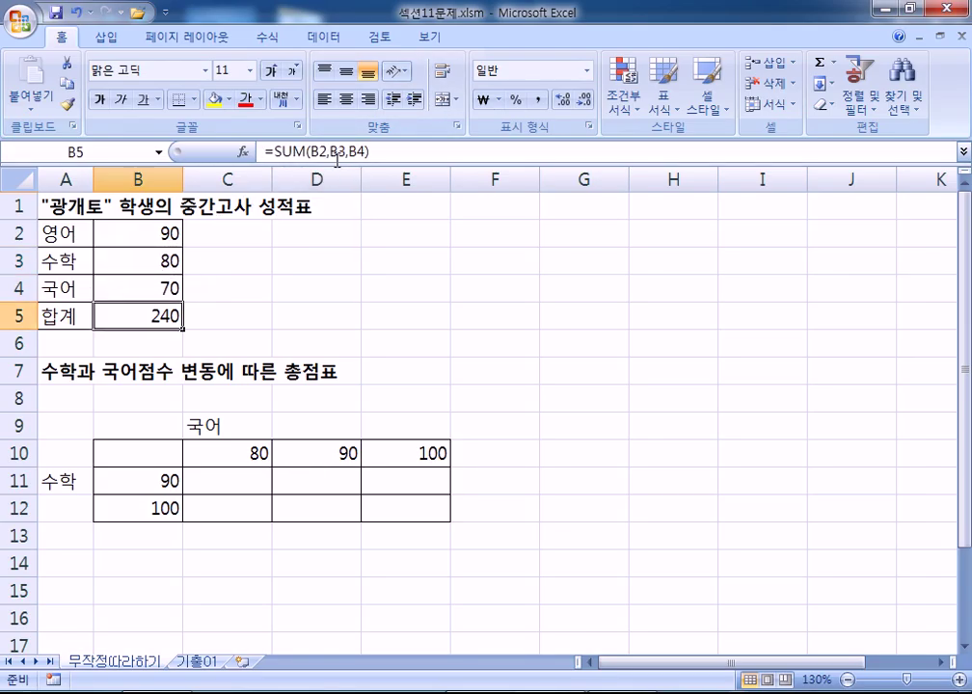
Step: Copy the formula =SUM(B2,B3,B4) from the 합계 cell B5 and try pasting it into the corner cell B10
{"action": "left_click", "coordinate": [135, 451]}
{"action": "scroll", "coordinate": [163, 440], "scroll_direction": "down", "scroll_amount": 2}
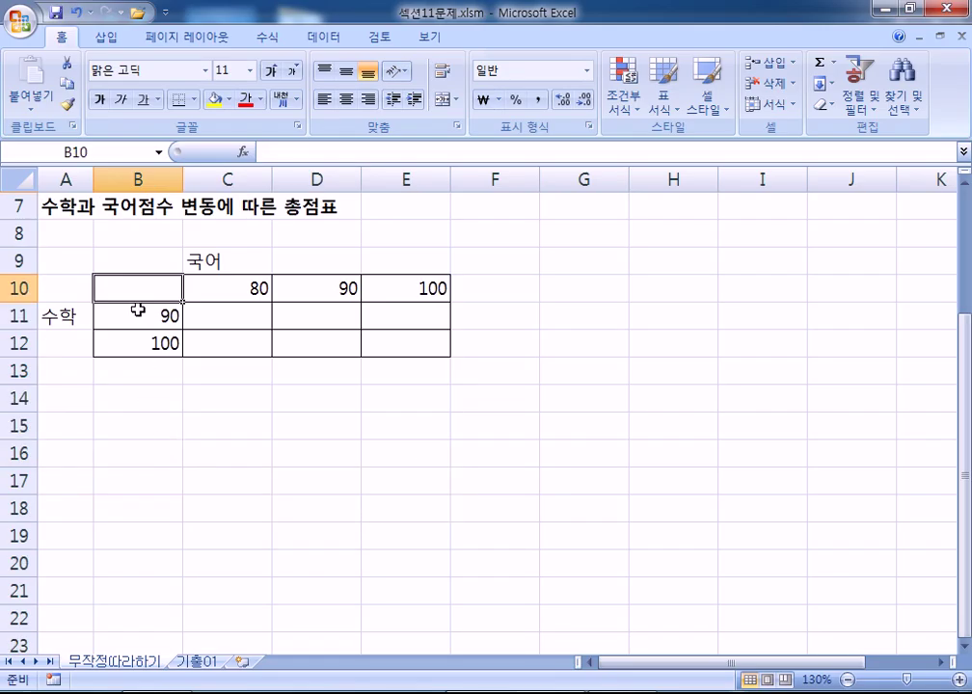
{"action": "scroll", "coordinate": [138, 309], "scroll_direction": "up", "scroll_amount": 1}
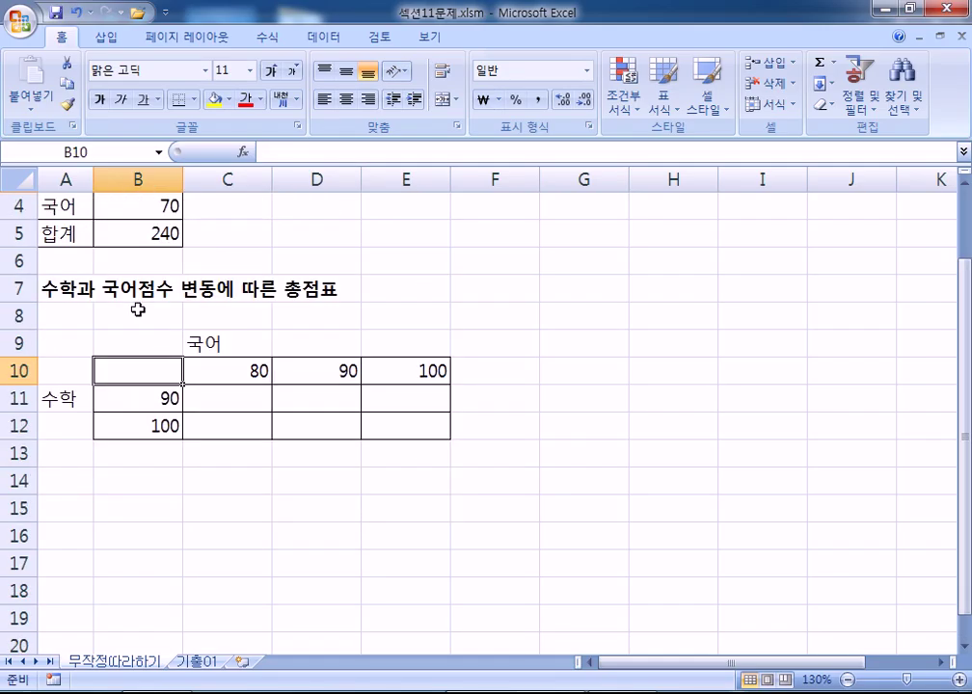
{"action": "left_click", "coordinate": [113, 233]}
{"action": "left_click_drag", "start_coordinate": [376, 151], "coordinate": [265, 151]}
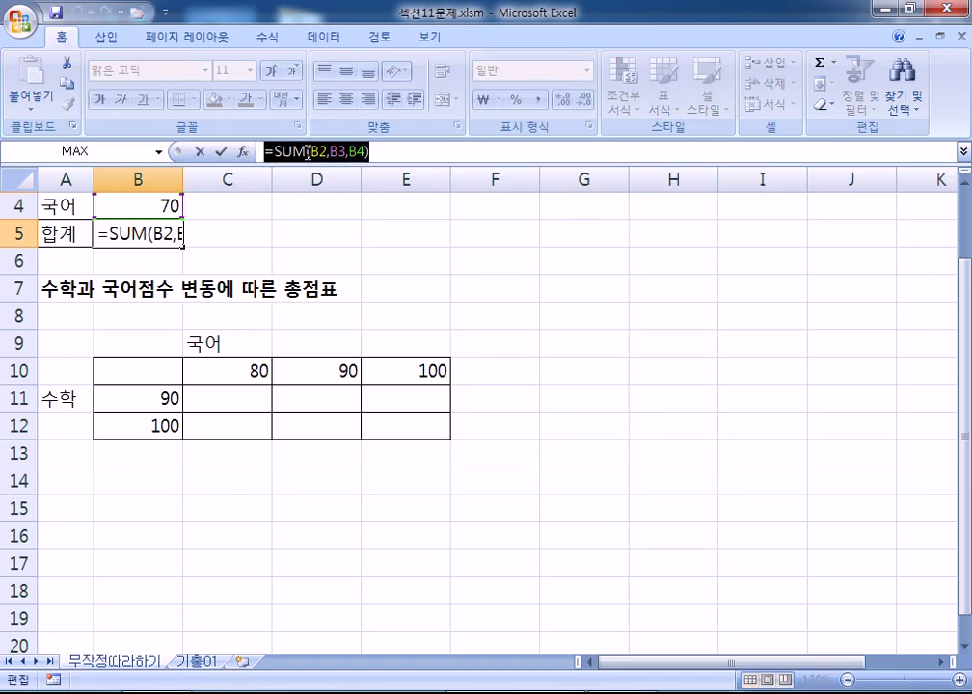
{"action": "right_click", "coordinate": [308, 151]}
{"action": "left_click", "coordinate": [349, 189]}
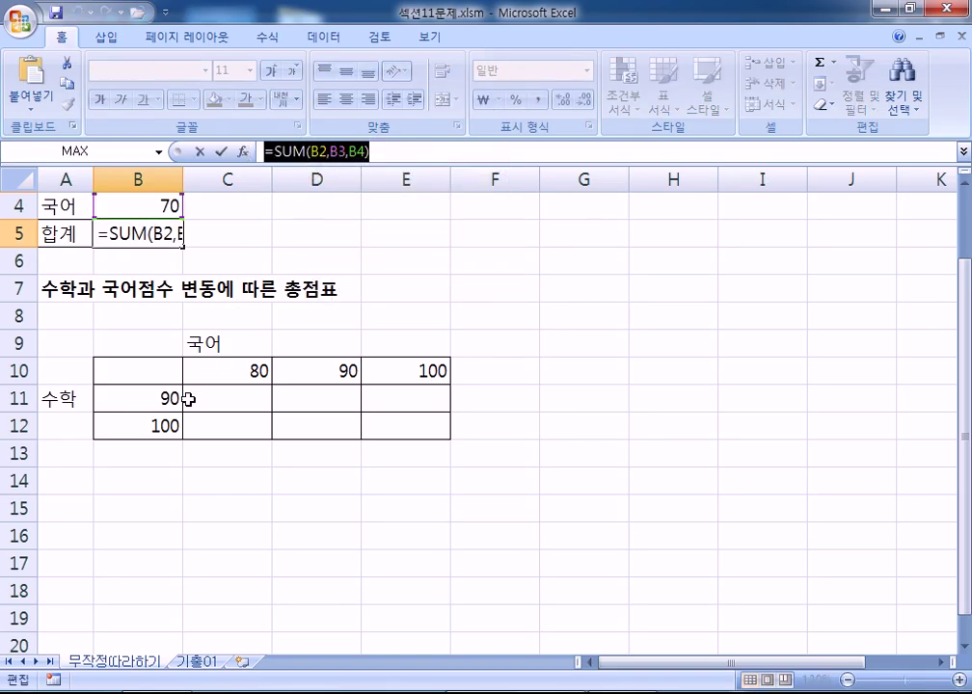
{"action": "key", "text": "Escape"}
{"action": "double_click", "coordinate": [135, 372]}
{"action": "right_click", "coordinate": [137, 370]}
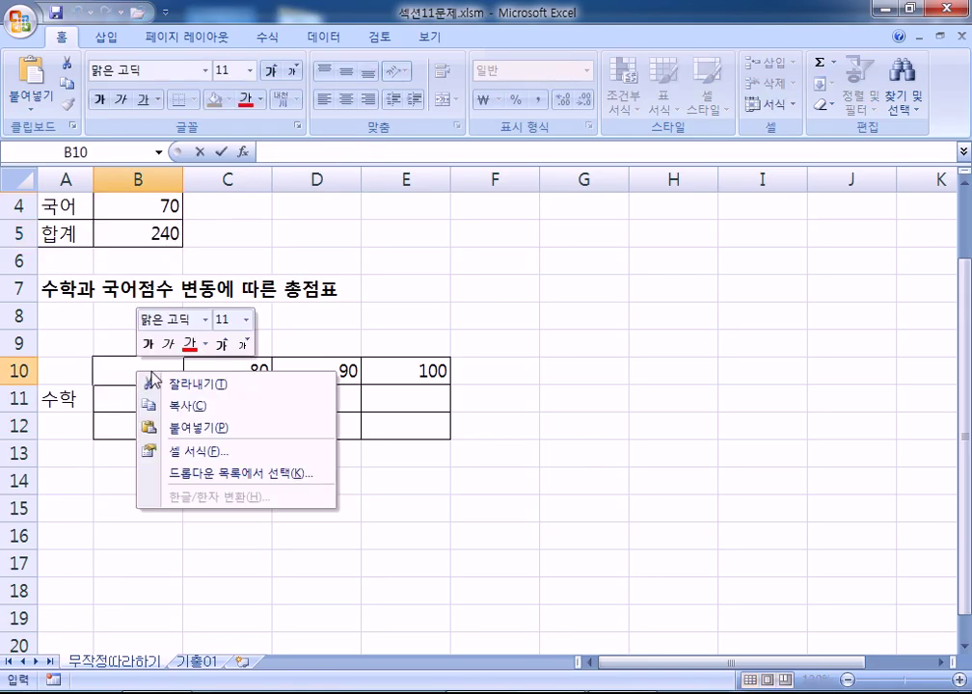
{"action": "left_click", "coordinate": [168, 416]}
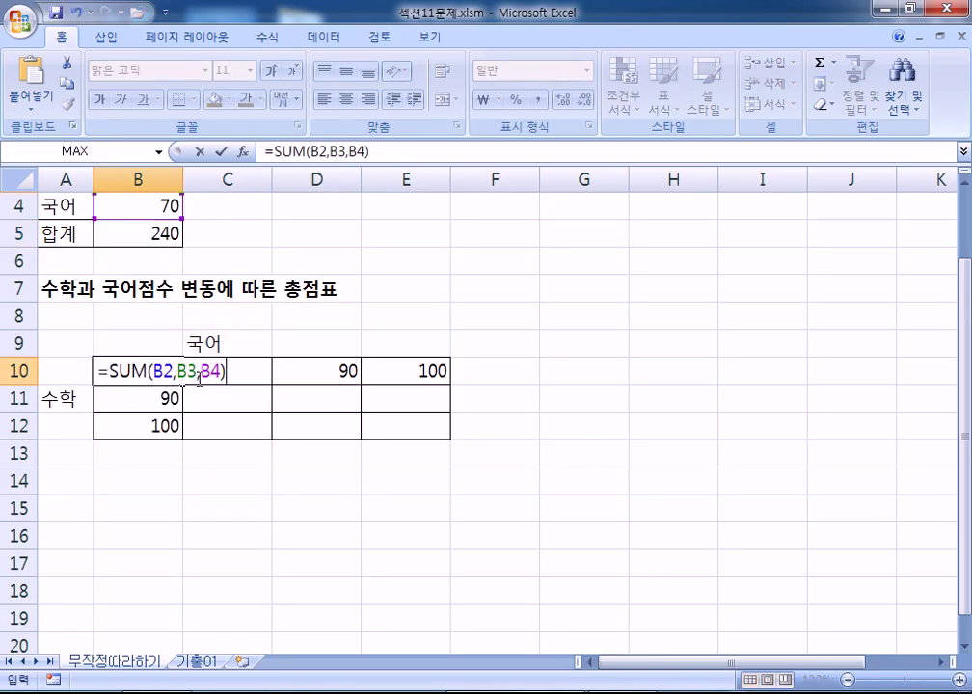
{"action": "key", "text": "Escape"}
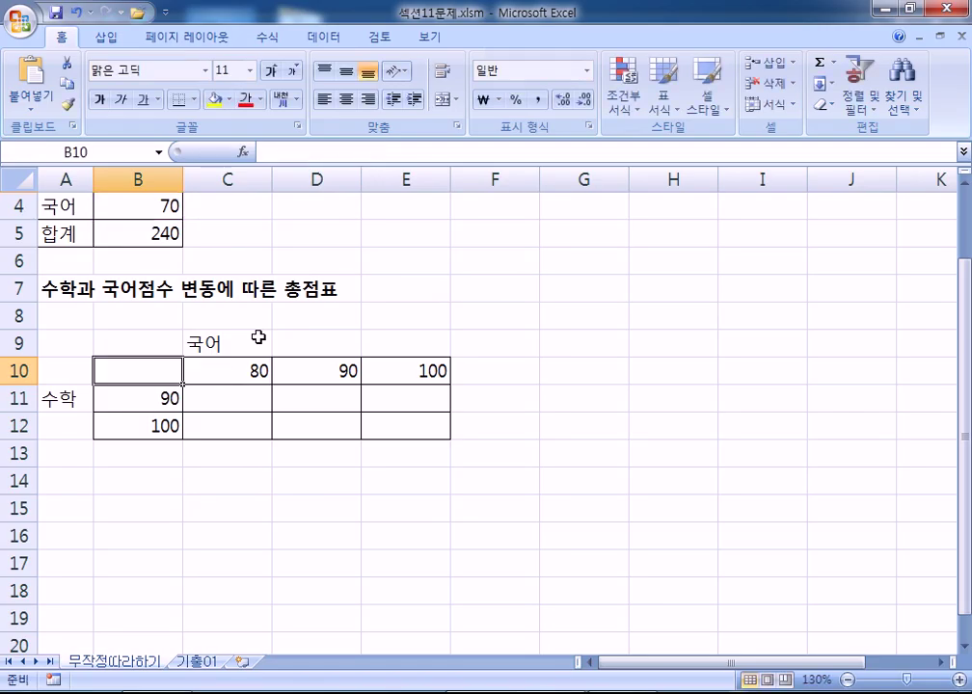
{"action": "type", "text": "="}
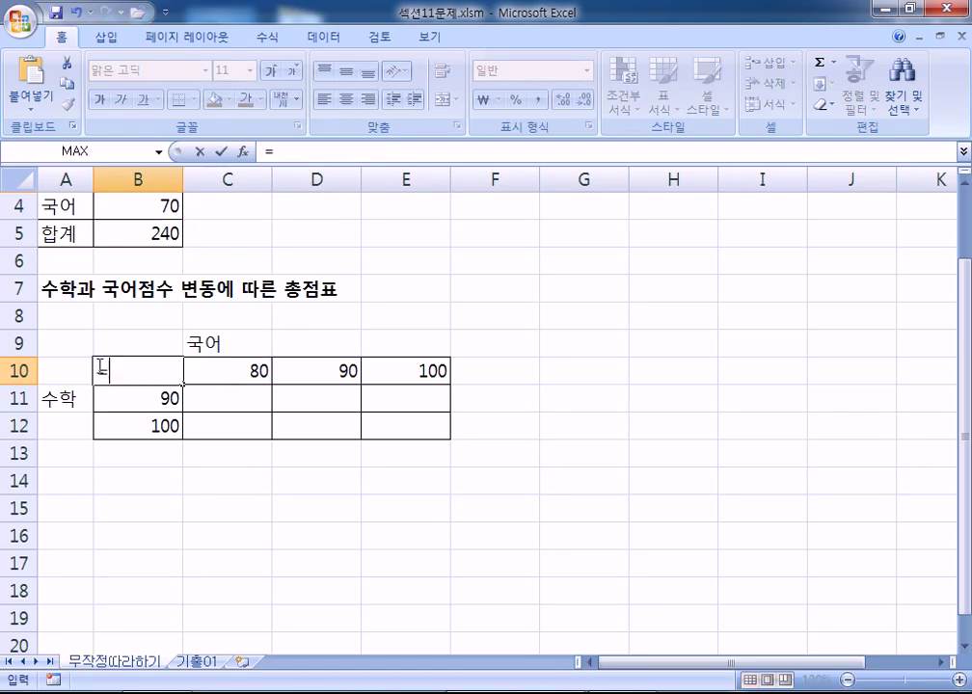
{"action": "left_click", "coordinate": [132, 234]}
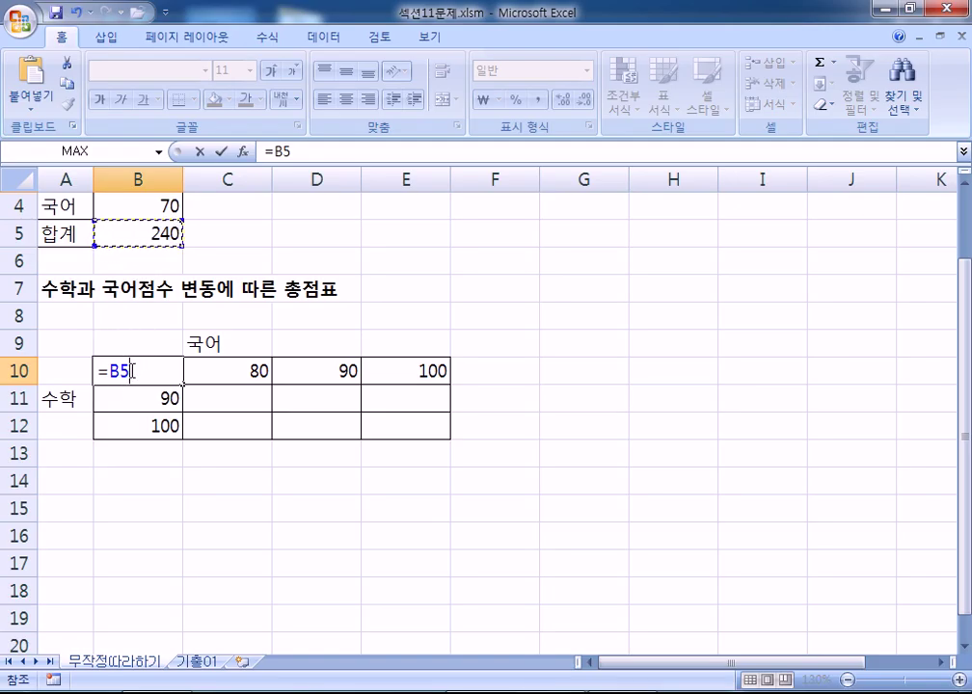
{"action": "key", "text": "Escape"}
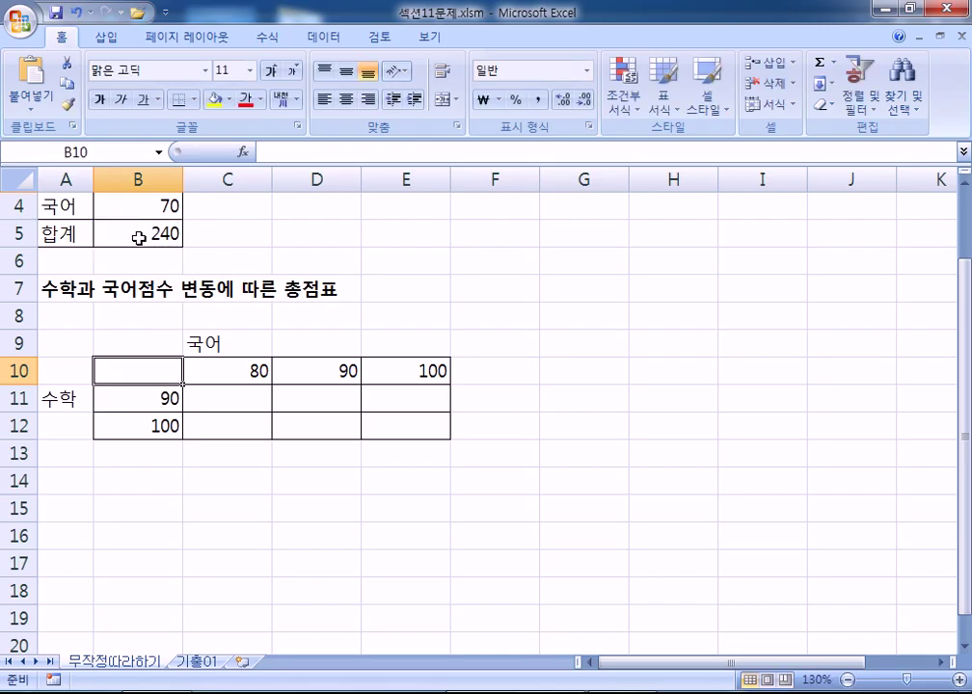
Step: Paste the copied formula =SUM(B2,B3,B4) into B10, then clear the cell
{"action": "double_click", "coordinate": [156, 375]}
{"action": "key", "text": "ctrl+v"}
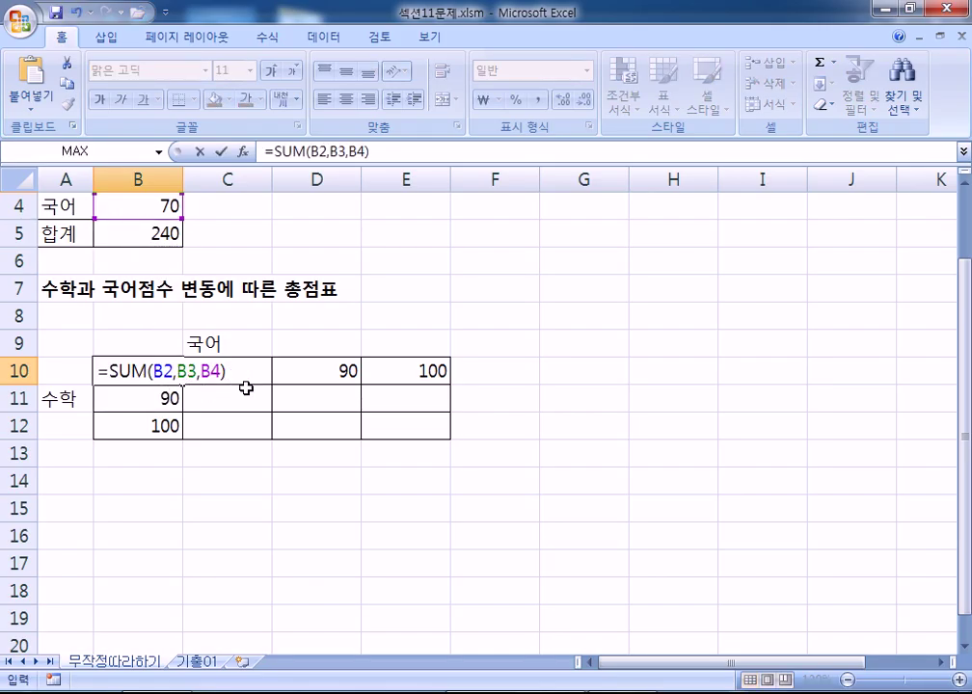
{"action": "key", "text": "Return"}
{"action": "left_click", "coordinate": [165, 371]}
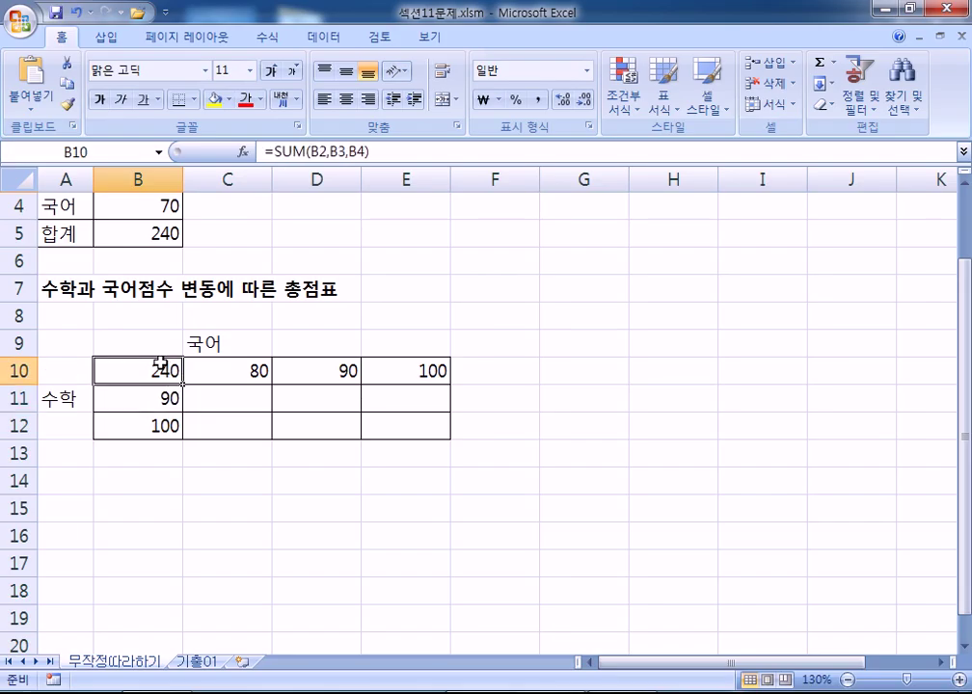
{"action": "key", "text": "Delete"}
Step: Enter =B5 in the corner cell B10 of the 총점표 grid to reference the 합계 cell
{"action": "type", "text": "="}
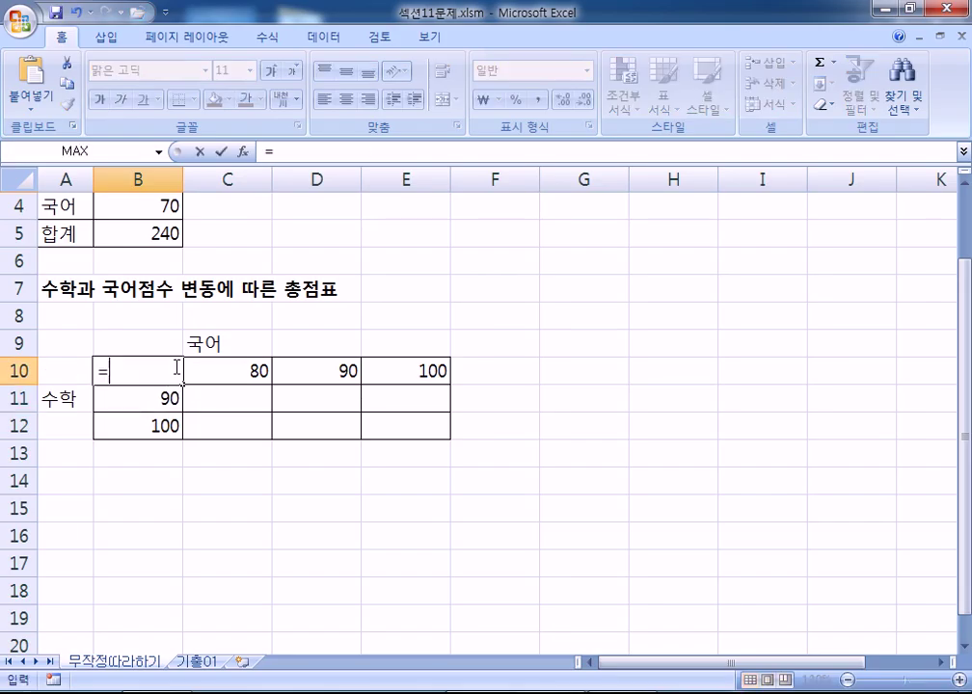
{"action": "left_click", "coordinate": [132, 238]}
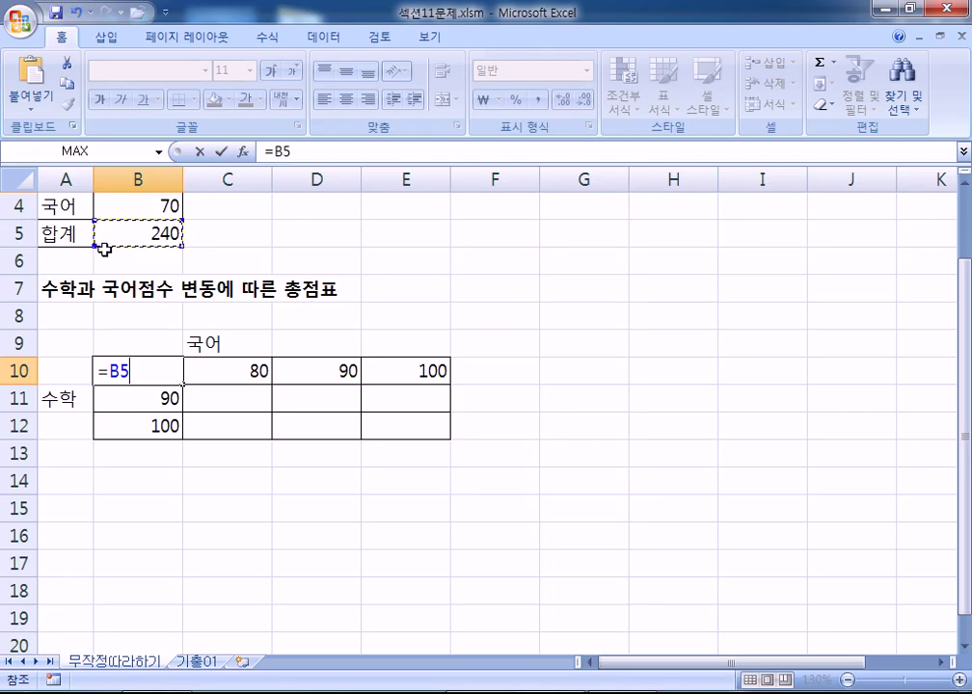
{"action": "key", "text": "Return"}
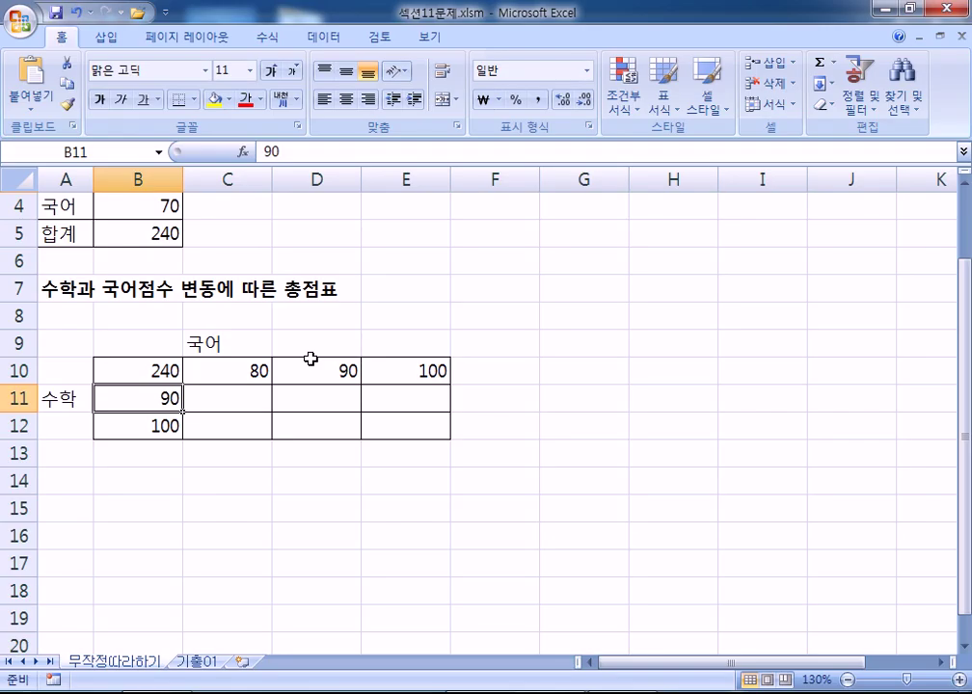
Step: Start a what-if Data Table on B10:E12 with the 국어 score cell $B$4 as the row input cell
{"action": "left_click_drag", "start_coordinate": [127, 367], "coordinate": [374, 424]}
{"action": "left_click_drag", "start_coordinate": [148, 369], "coordinate": [394, 429]}
{"action": "scroll", "coordinate": [393, 428], "scroll_direction": "up", "scroll_amount": 1}
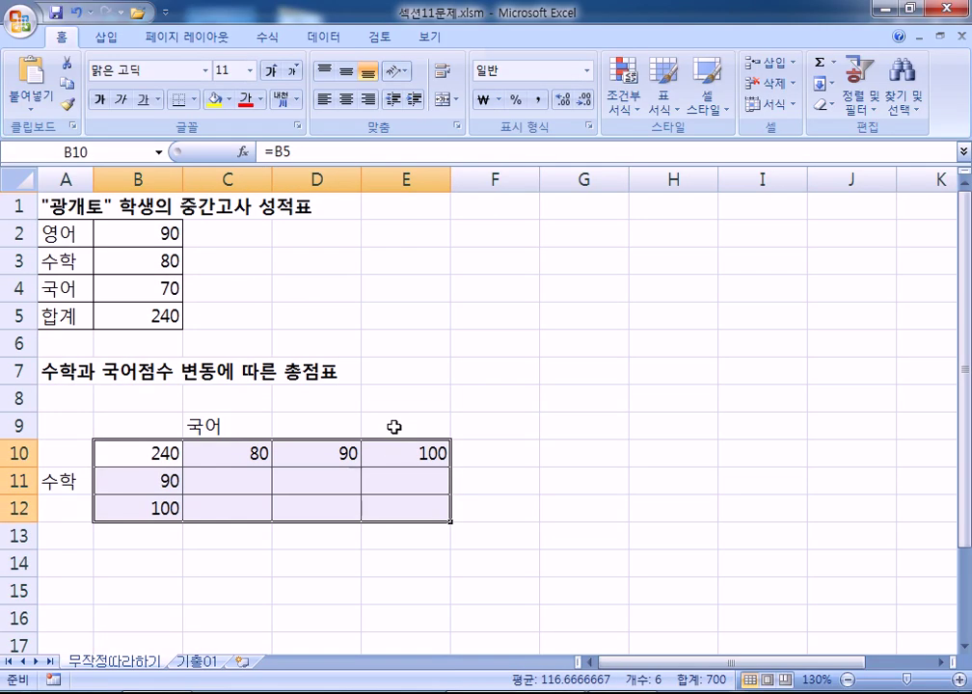
{"action": "left_click", "coordinate": [312, 39]}
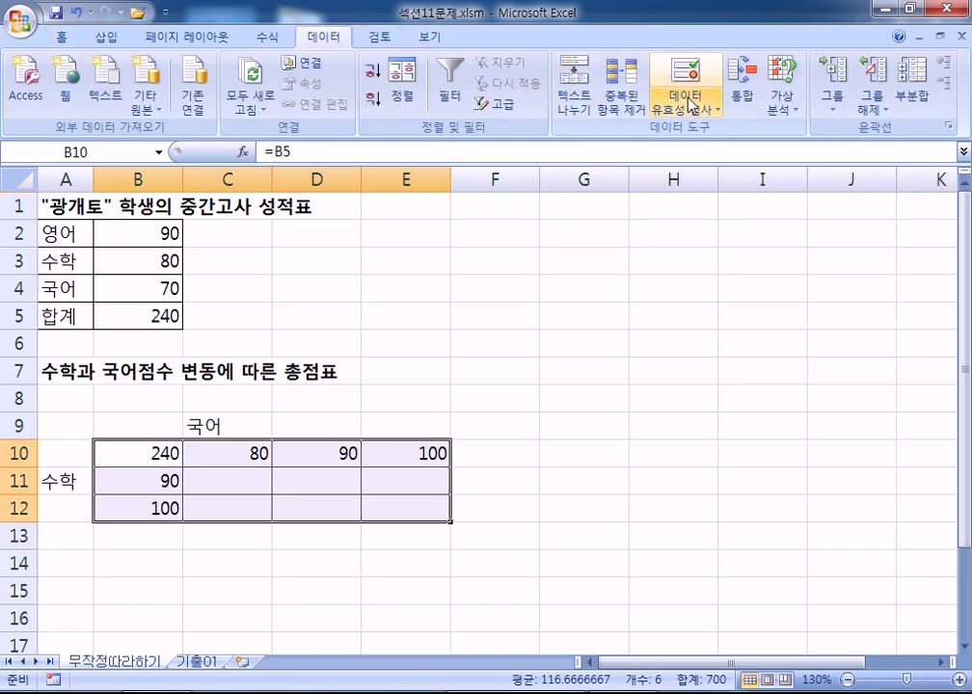
{"action": "left_click", "coordinate": [783, 120]}
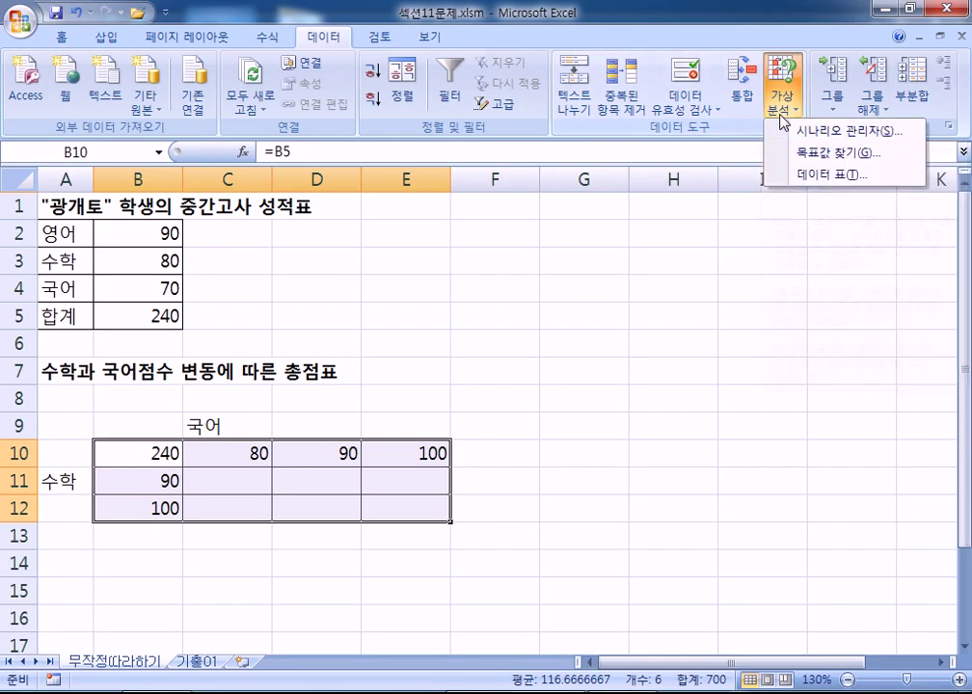
{"action": "left_click", "coordinate": [828, 175]}
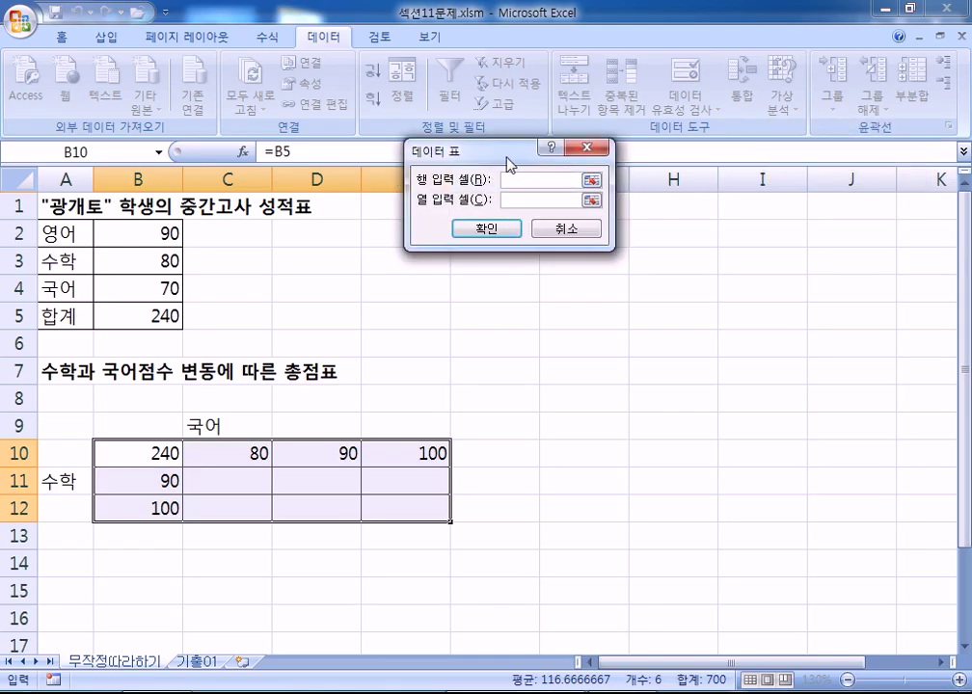
{"action": "left_click_drag", "start_coordinate": [506, 159], "coordinate": [519, 226]}
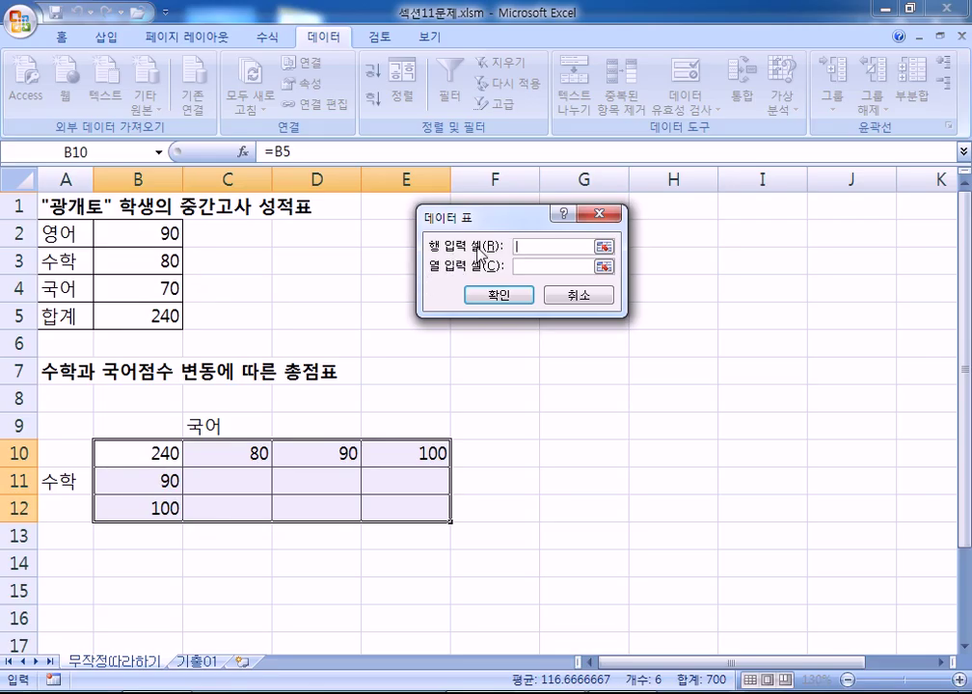
{"action": "scroll", "coordinate": [317, 393], "scroll_direction": "down", "scroll_amount": 1}
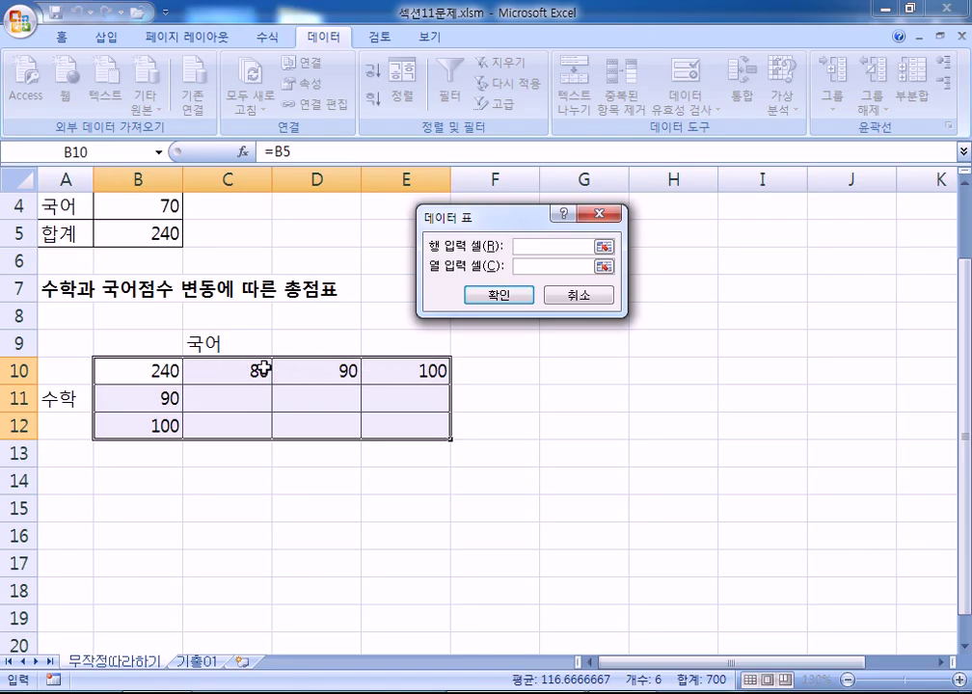
{"action": "scroll", "coordinate": [263, 367], "scroll_direction": "up", "scroll_amount": 1}
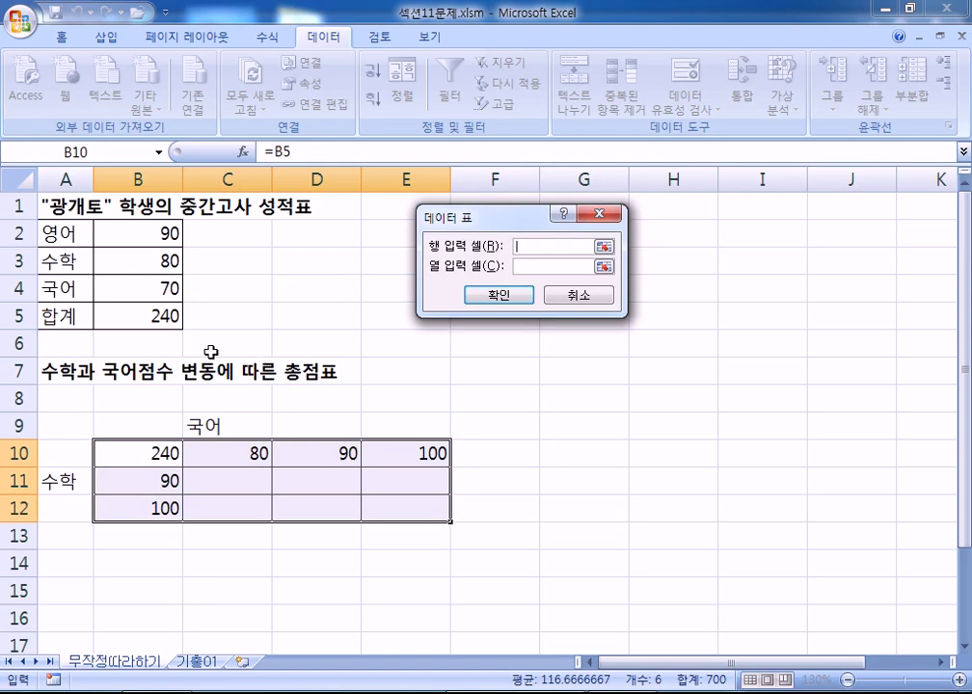
{"action": "left_click", "coordinate": [133, 289]}
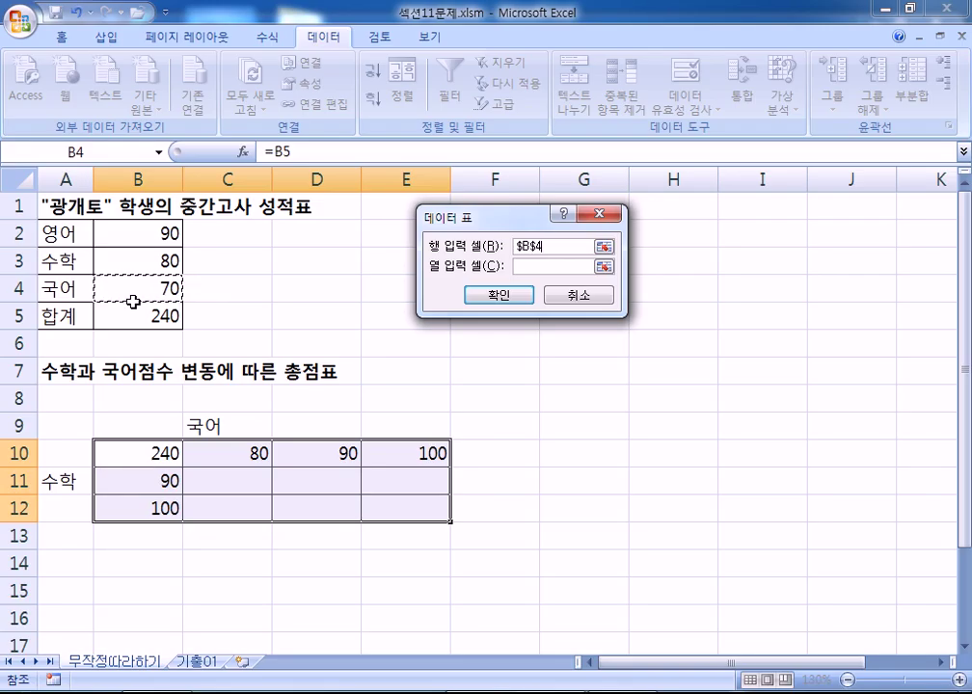
Step: Set the column input cell to the 수학 score cell $B$3 and create the data table
{"action": "left_click", "coordinate": [542, 267]}
{"action": "scroll", "coordinate": [150, 316], "scroll_direction": "down", "scroll_amount": 1}
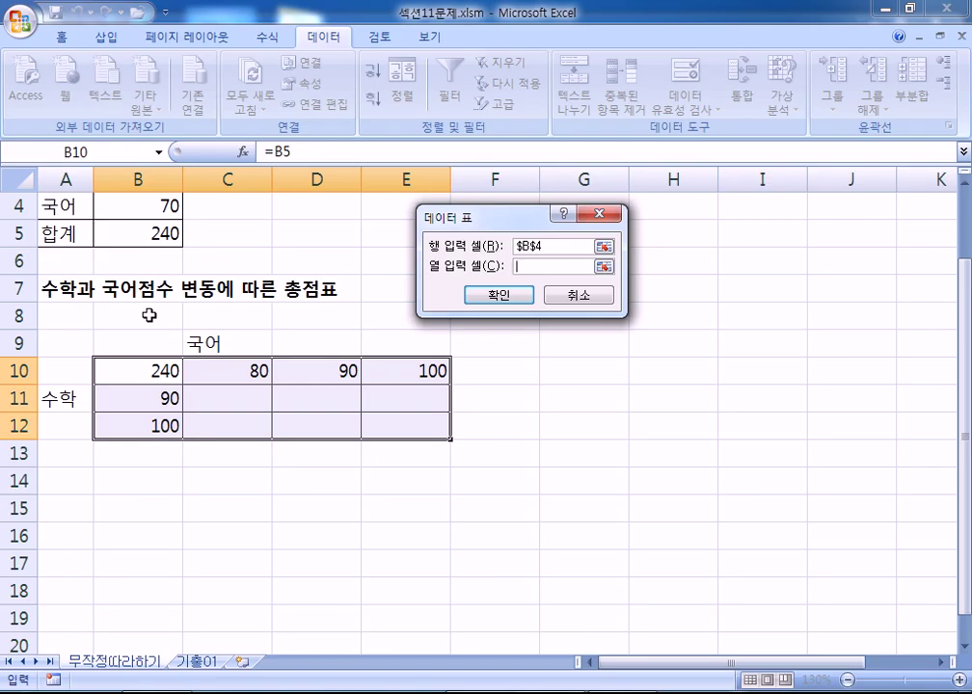
{"action": "scroll", "coordinate": [149, 317], "scroll_direction": "up", "scroll_amount": 1}
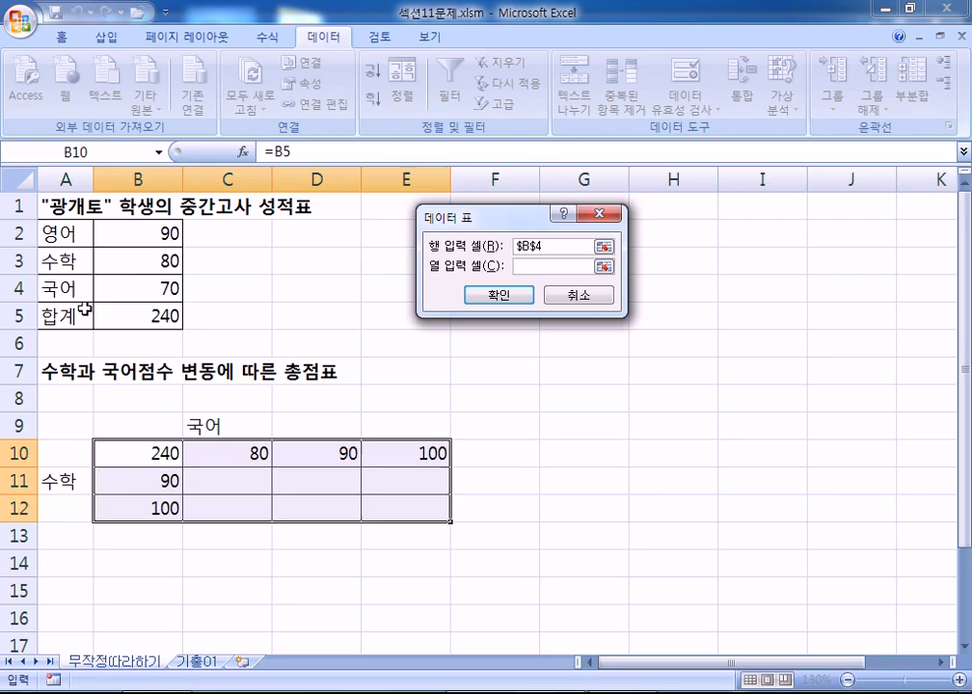
{"action": "left_click", "coordinate": [143, 267]}
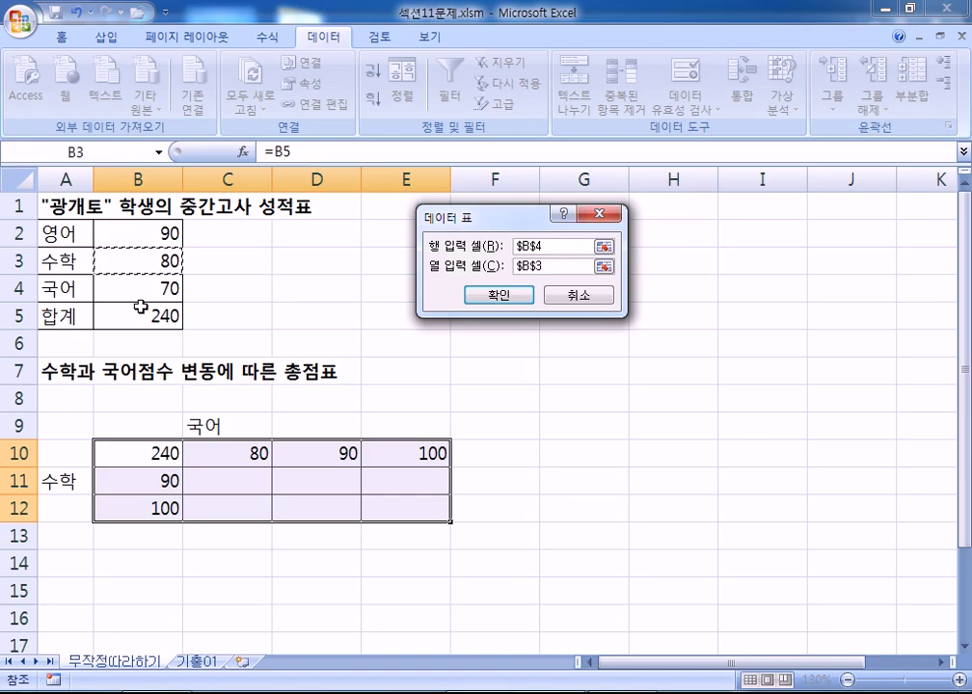
{"action": "scroll", "coordinate": [128, 402], "scroll_direction": "down", "scroll_amount": 1}
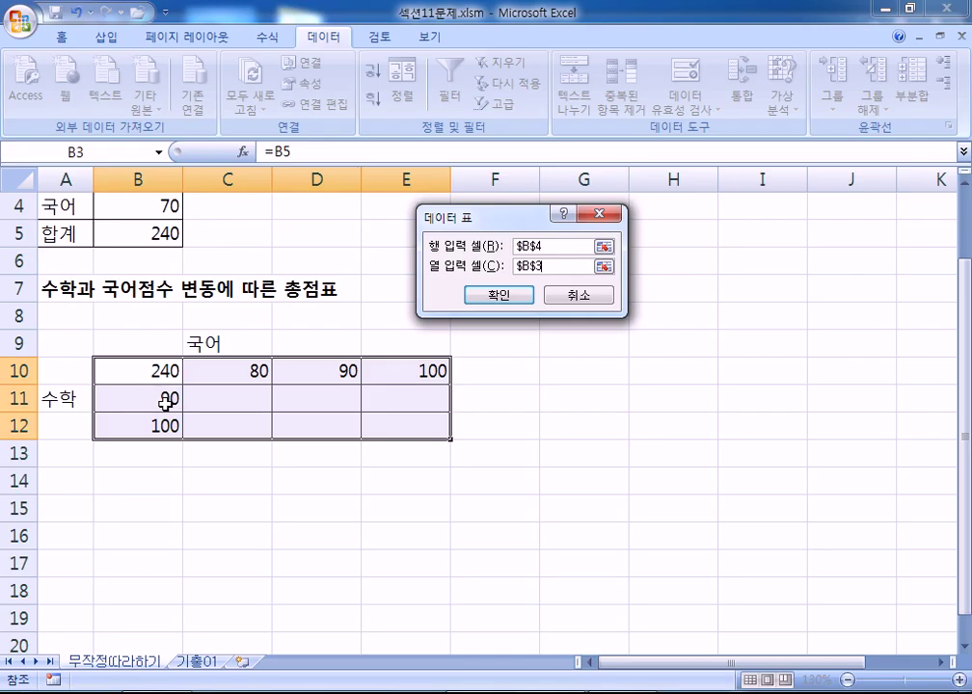
{"action": "scroll", "coordinate": [165, 400], "scroll_direction": "up", "scroll_amount": 1}
{"action": "left_click", "coordinate": [167, 262]}
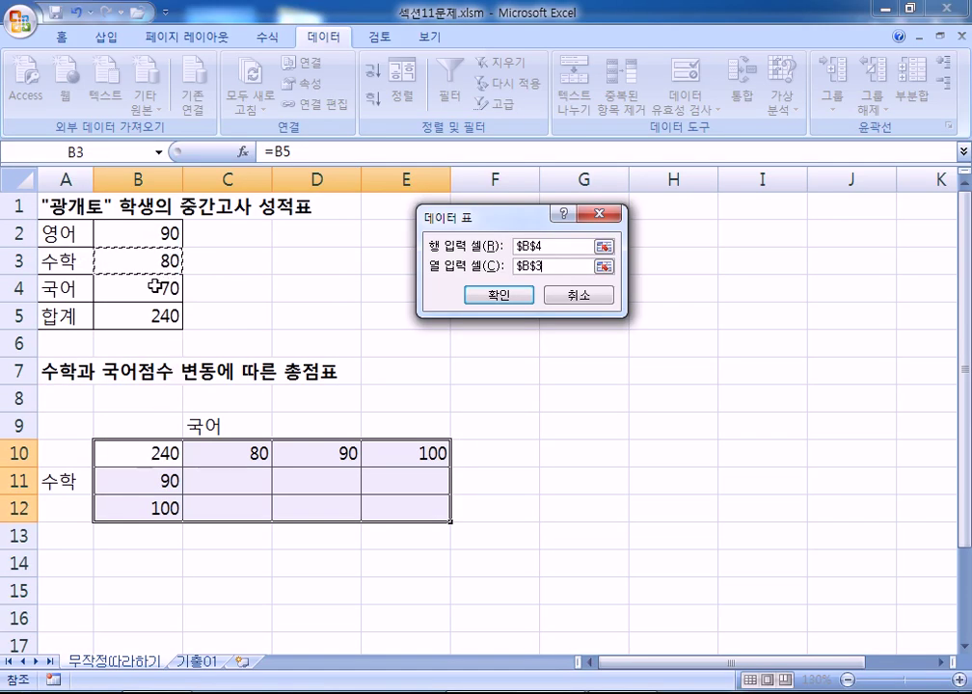
{"action": "scroll", "coordinate": [154, 290], "scroll_direction": "down", "scroll_amount": 2}
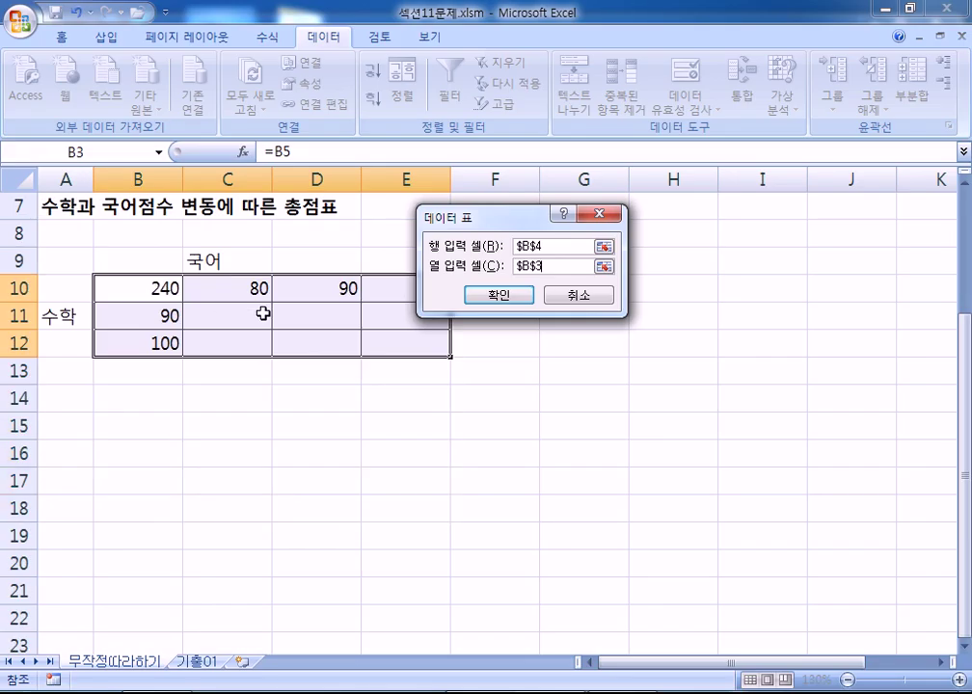
{"action": "left_click", "coordinate": [521, 303]}
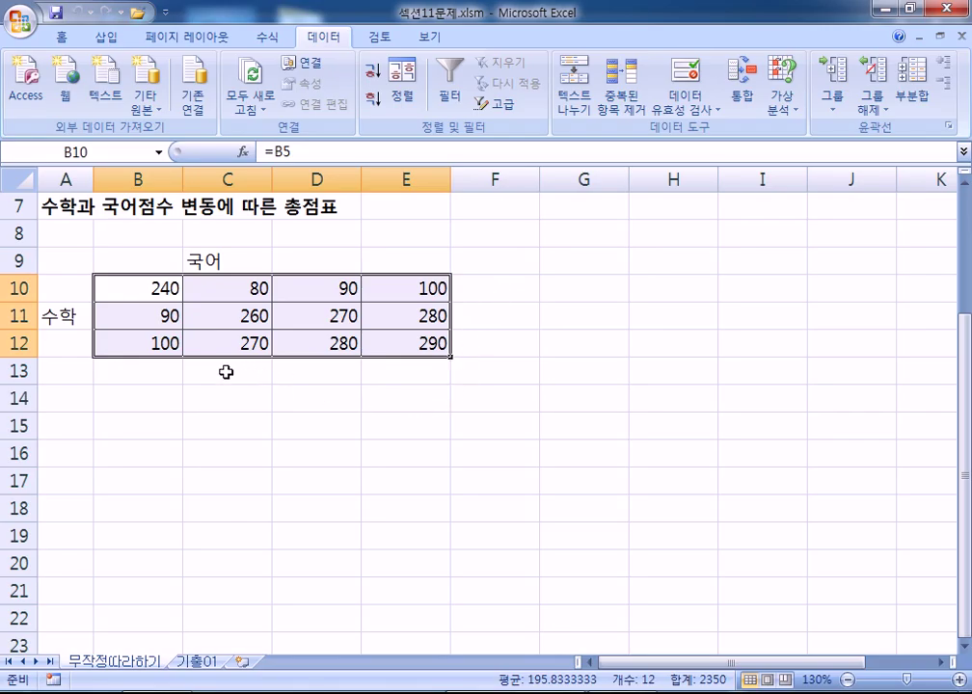
Step: Check the formula in result cell E12 and compare the completed 총점표 with the original scores above it
{"action": "left_click", "coordinate": [398, 343]}
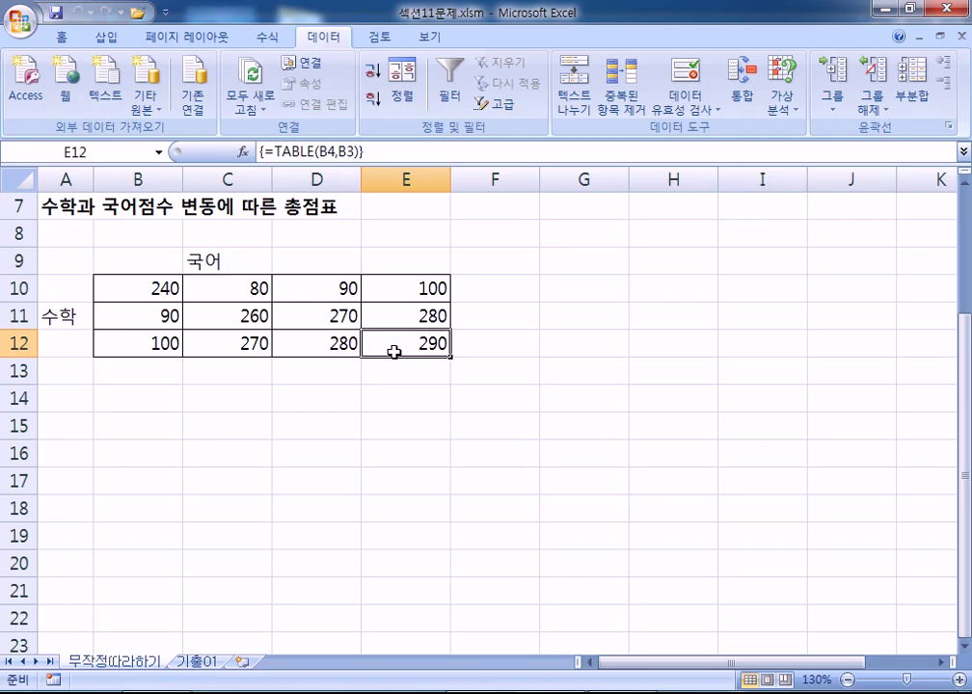
{"action": "scroll", "coordinate": [393, 352], "scroll_direction": "up", "scroll_amount": 2}
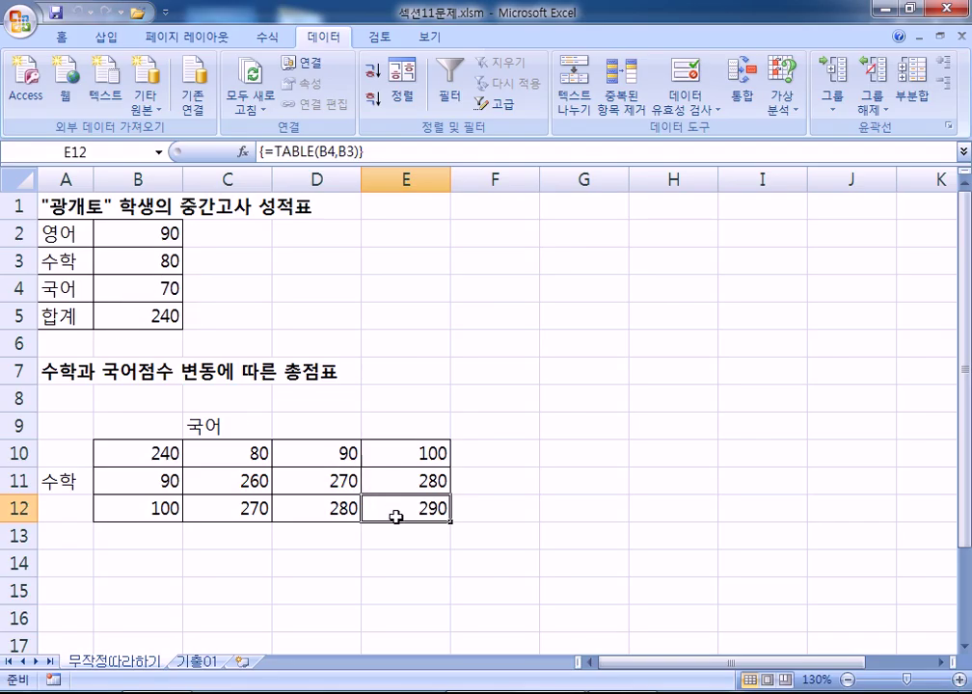
{"action": "scroll", "coordinate": [409, 502], "scroll_direction": "down", "scroll_amount": 1}
{"action": "scroll", "coordinate": [286, 392], "scroll_direction": "up", "scroll_amount": 1}
Step: Switch to the 기출01 sheet and review the 대출금, 연이율, 상환기간(년) and 상환금액(월) cells B2 to B5
{"action": "left_click", "coordinate": [198, 662]}
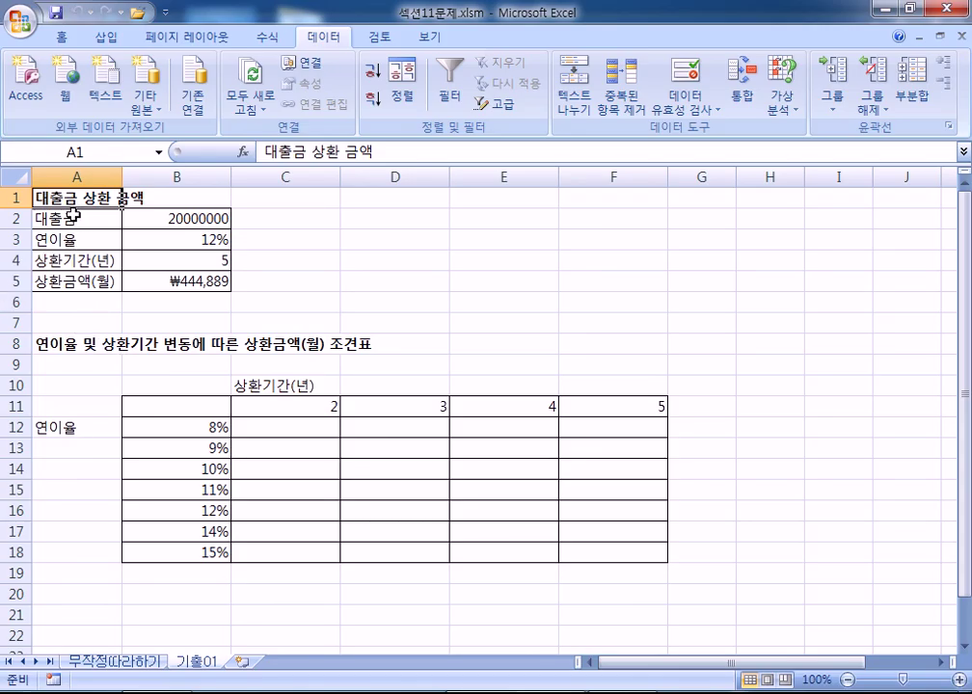
{"action": "left_click", "coordinate": [150, 215]}
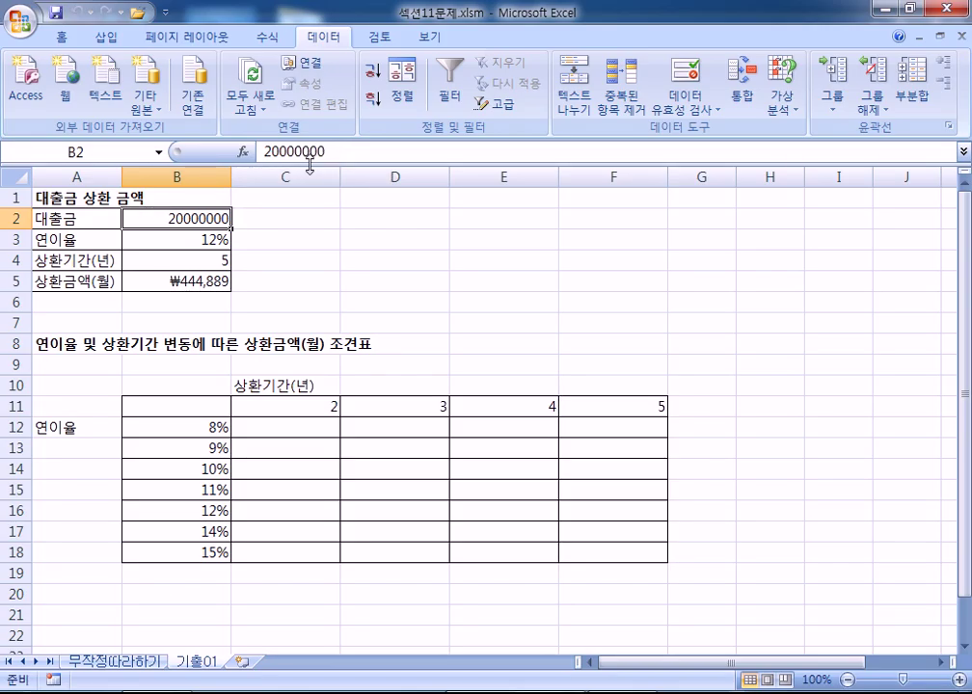
{"action": "left_click", "coordinate": [217, 236]}
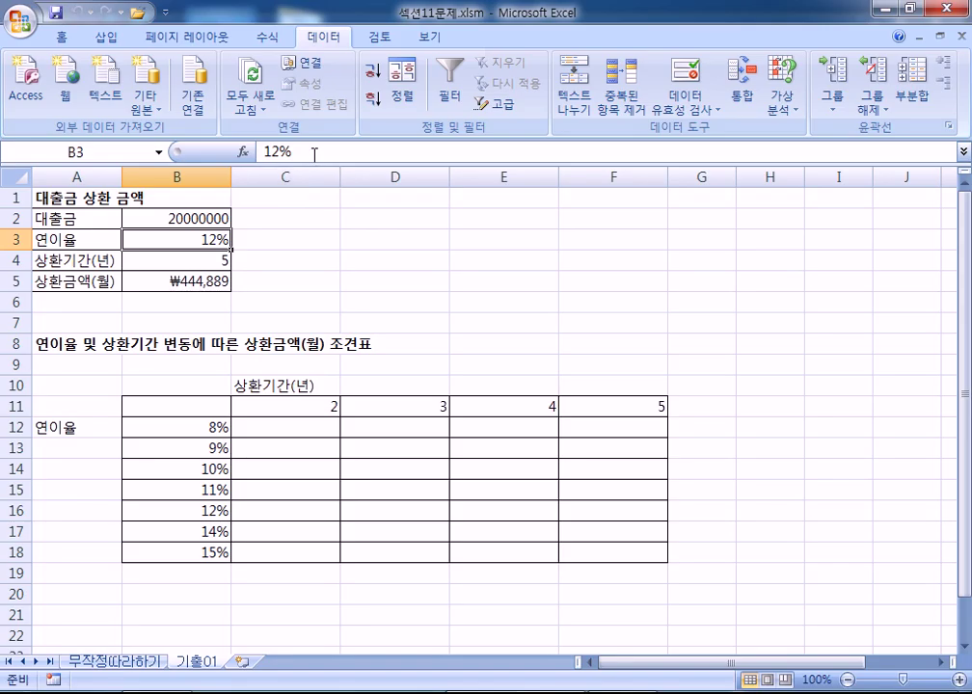
{"action": "left_click", "coordinate": [209, 261]}
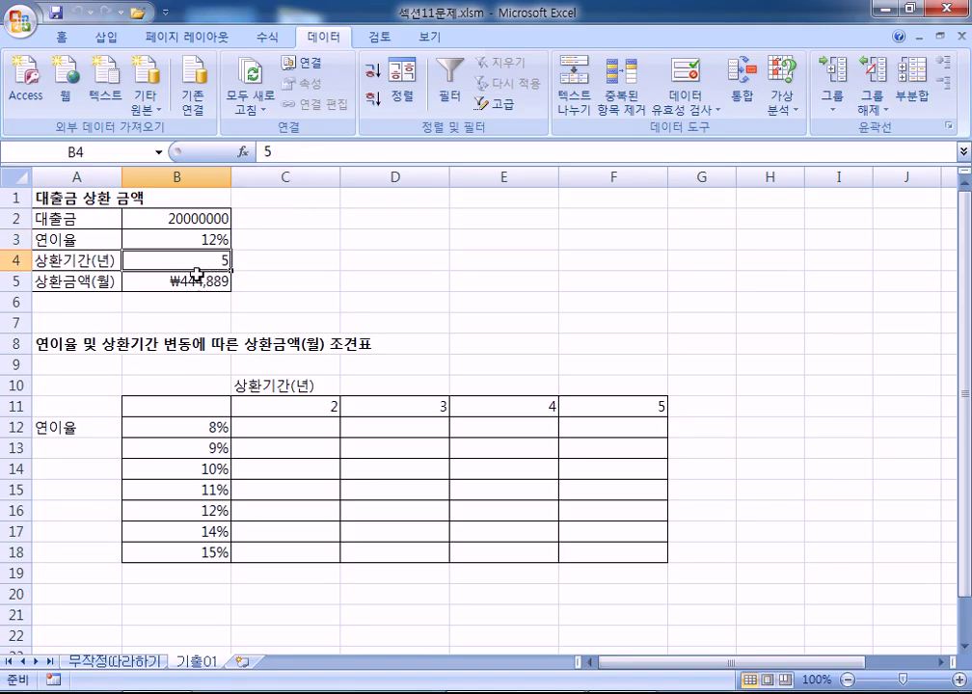
{"action": "left_click", "coordinate": [188, 279]}
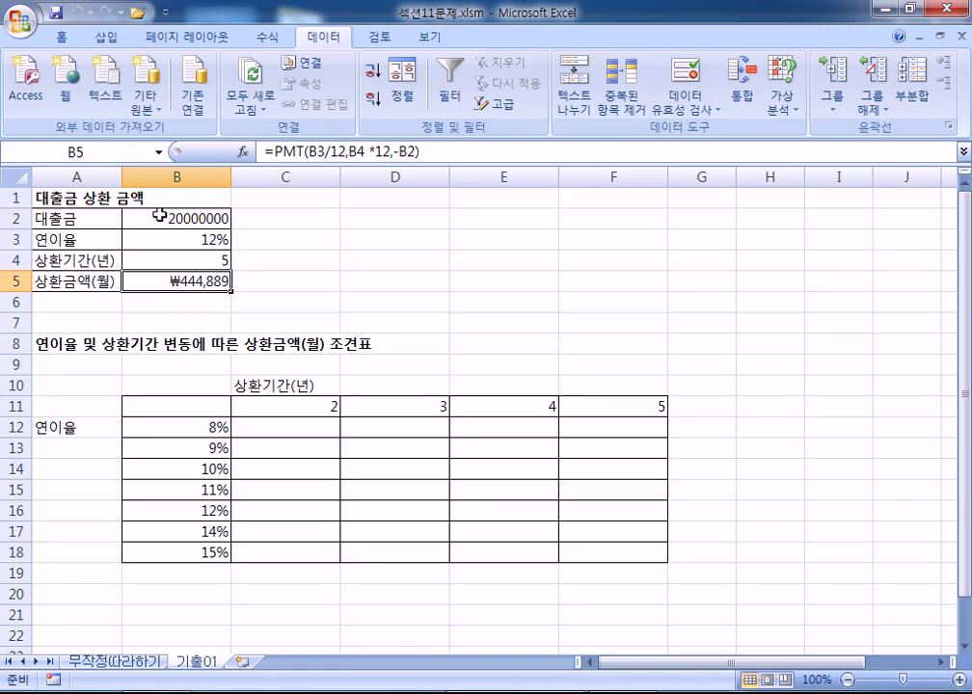
Step: Examine how the PMT formula in B5 depends on the rate, period and loan amount cells above it
{"action": "left_click", "coordinate": [168, 243]}
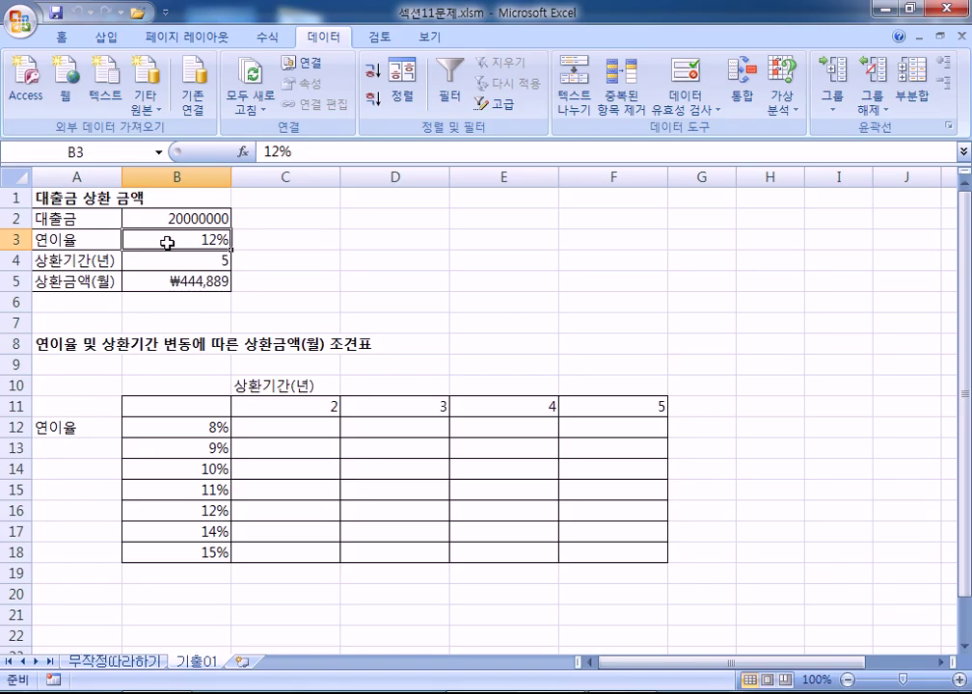
{"action": "left_click", "coordinate": [168, 261]}
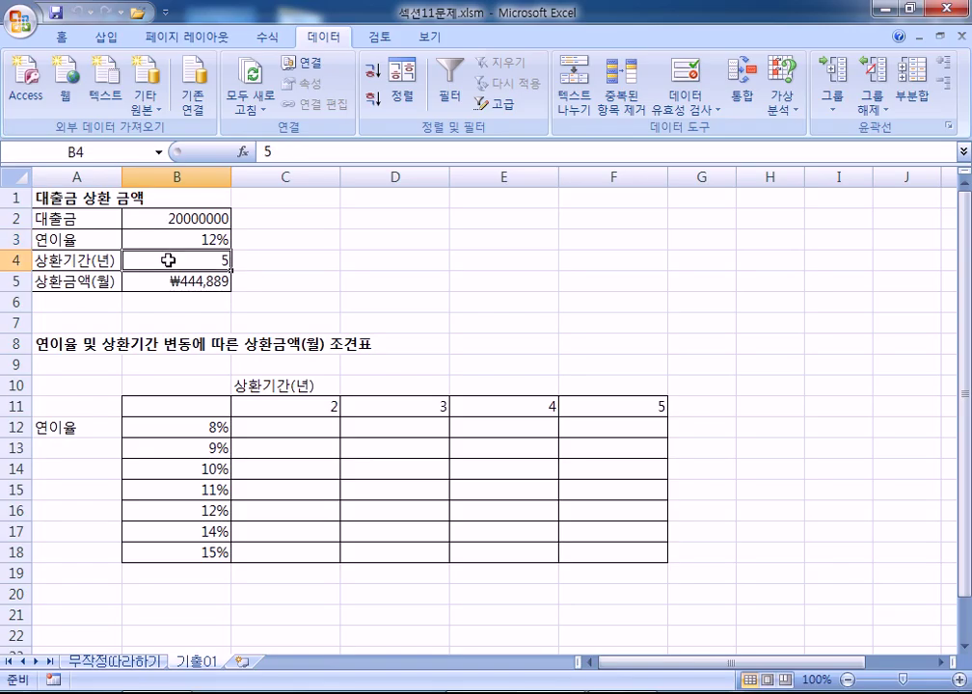
{"action": "left_click", "coordinate": [164, 221]}
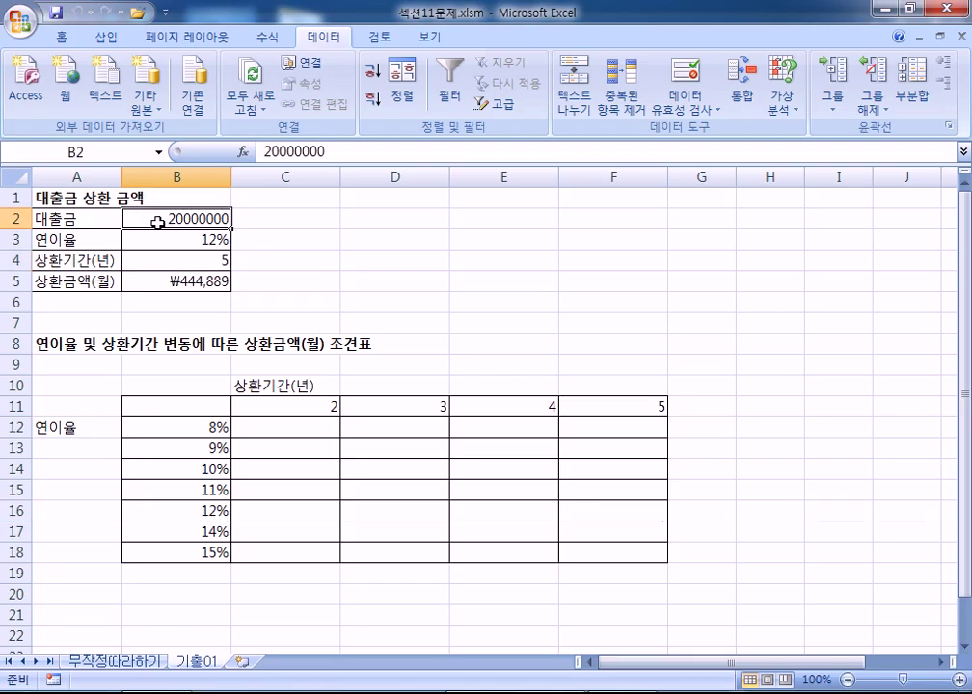
{"action": "left_click", "coordinate": [175, 257]}
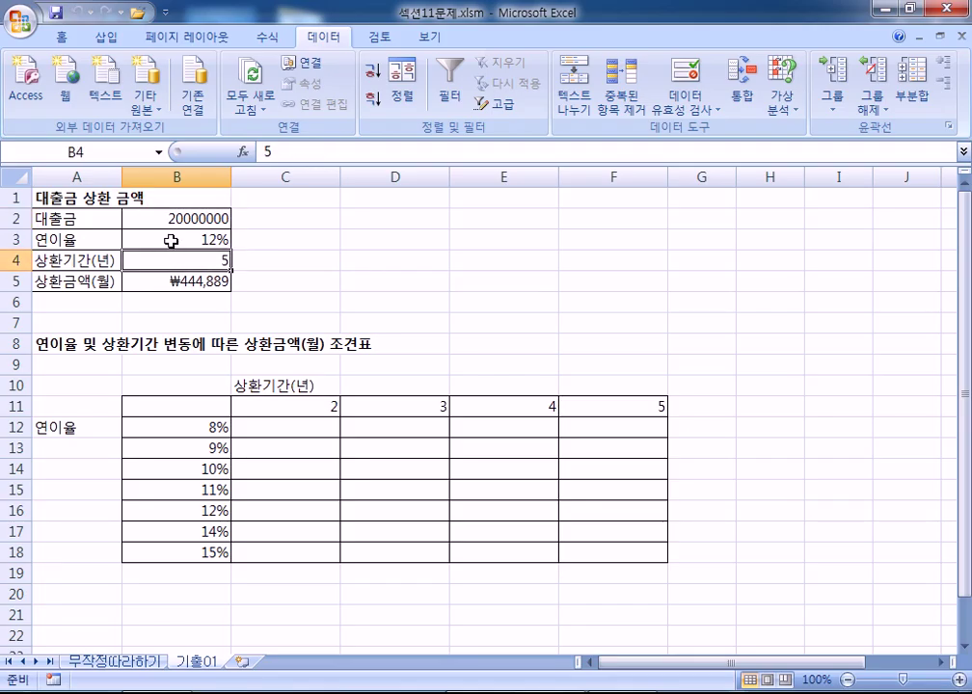
{"action": "left_click", "coordinate": [169, 240]}
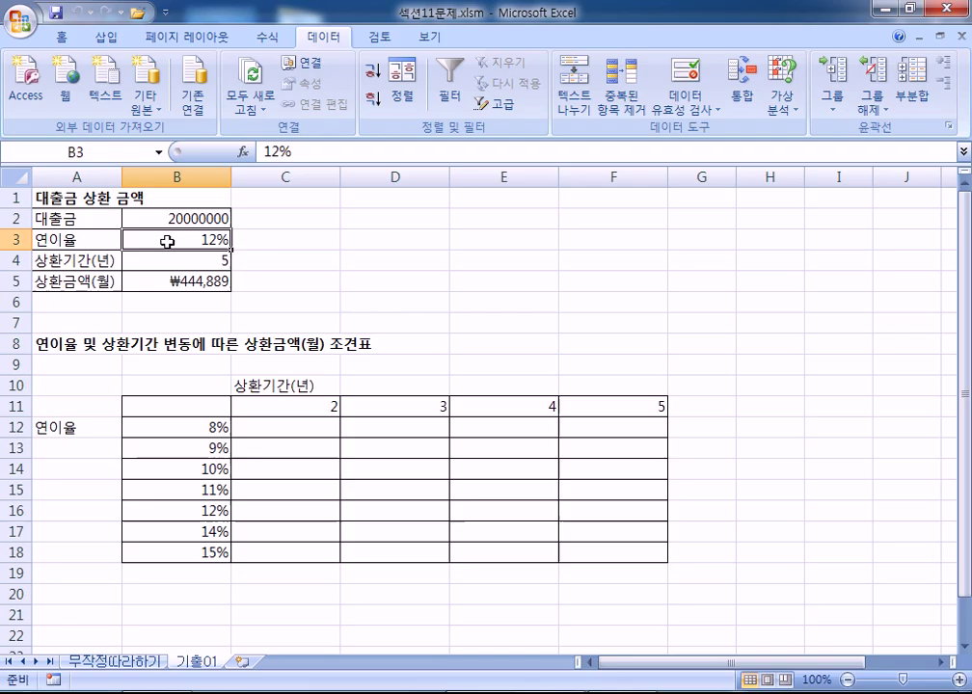
{"action": "left_click", "coordinate": [136, 282]}
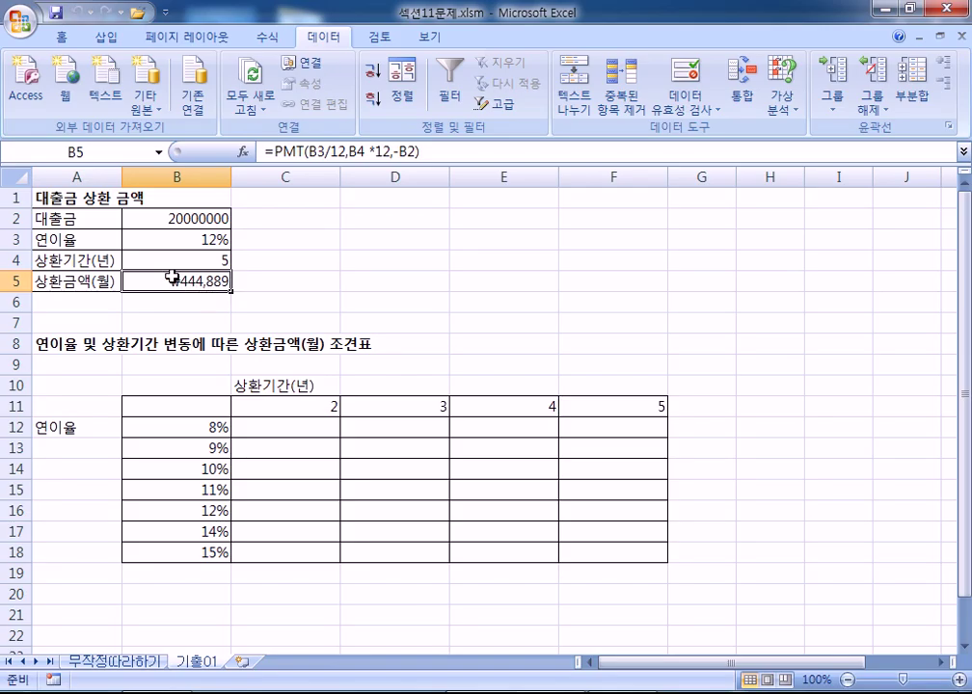
{"action": "left_click", "coordinate": [153, 221]}
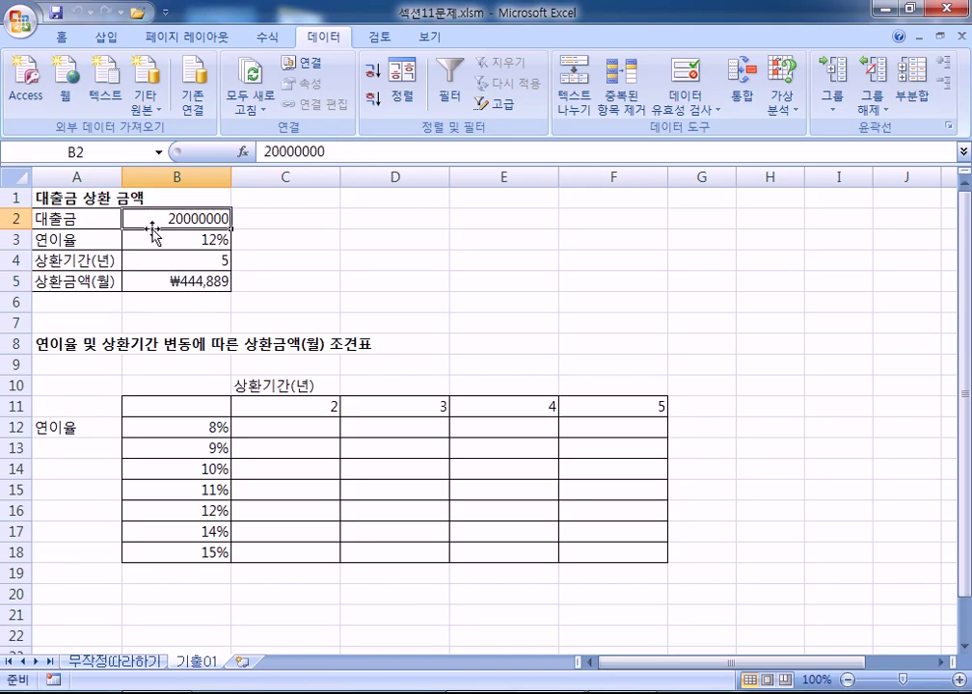
{"action": "left_click", "coordinate": [178, 259]}
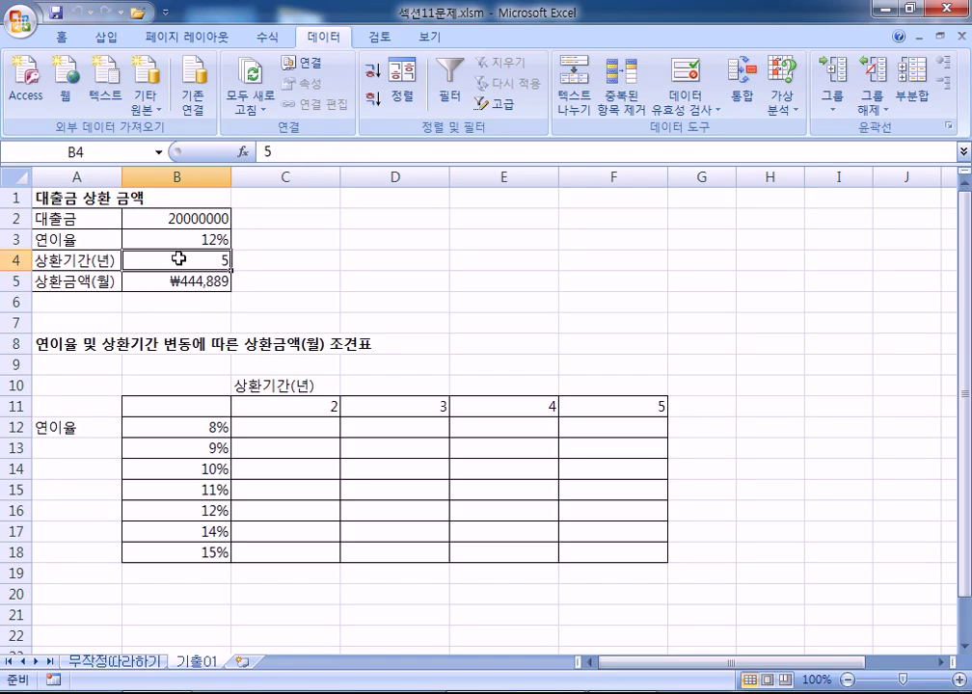
{"action": "left_click", "coordinate": [170, 240]}
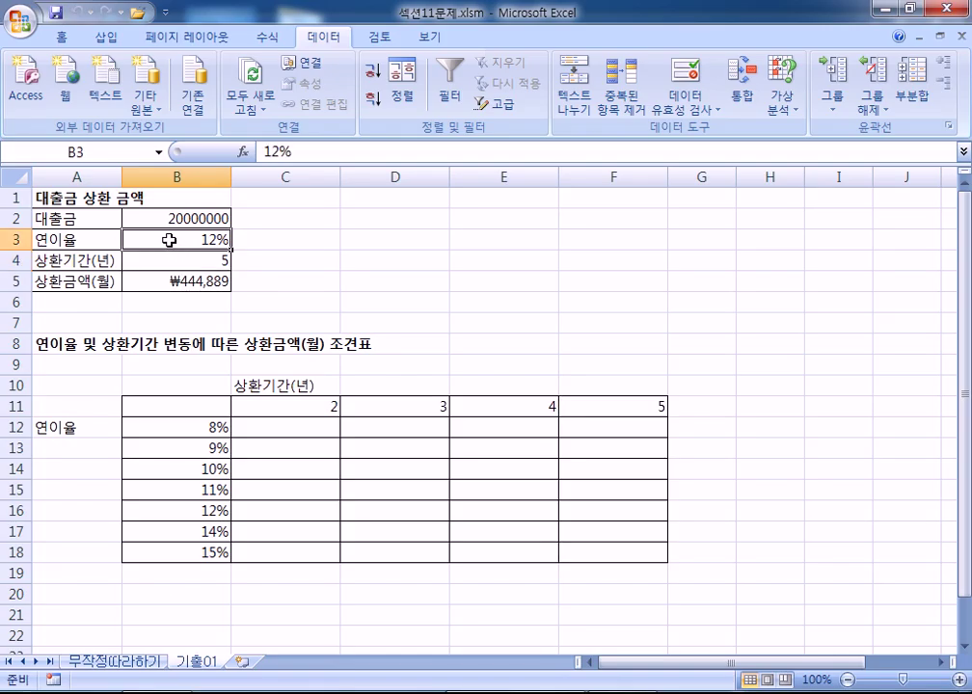
{"action": "left_click", "coordinate": [158, 280]}
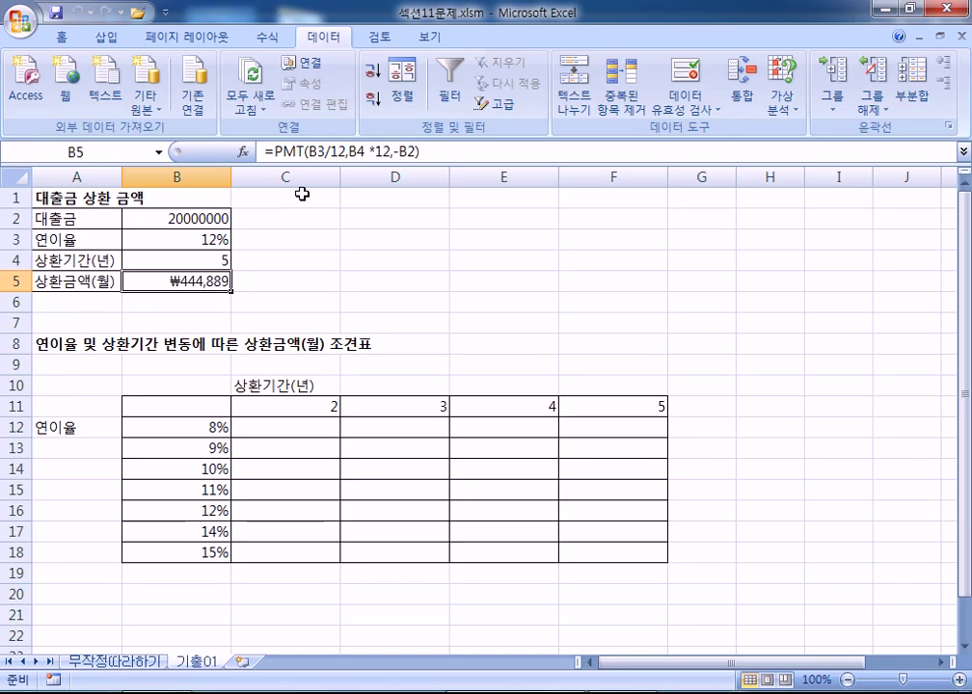
Step: Enter =B5 in the corner cell B11 of the 조건표 grid to reference the 상환금액(월) cell
{"action": "scroll", "coordinate": [225, 279], "scroll_direction": "down", "scroll_amount": 1}
{"action": "left_click", "coordinate": [187, 344]}
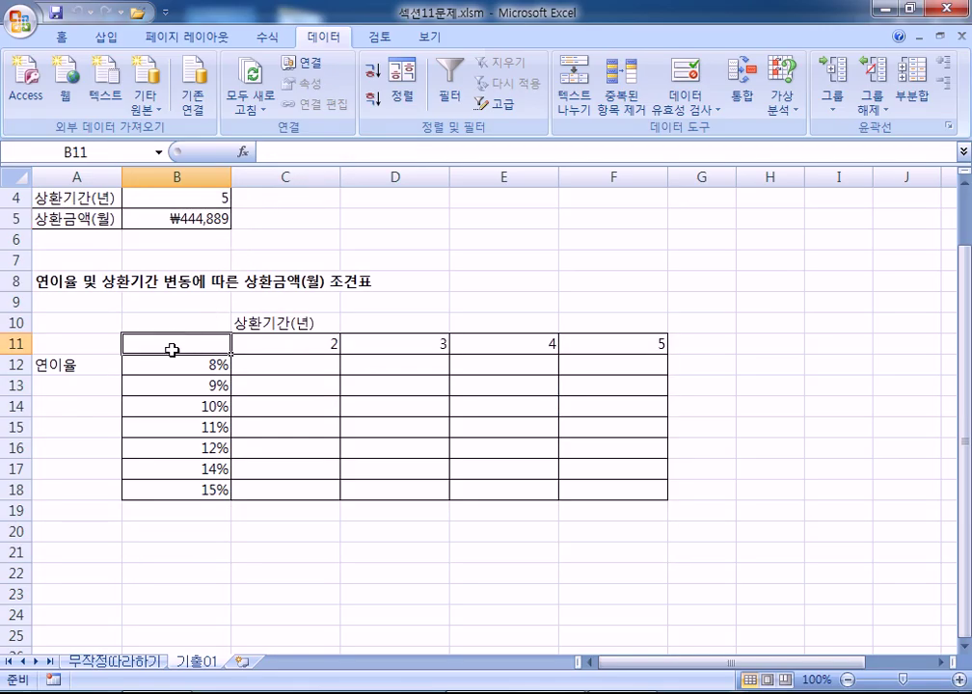
{"action": "type", "text": "="}
{"action": "left_click", "coordinate": [173, 218]}
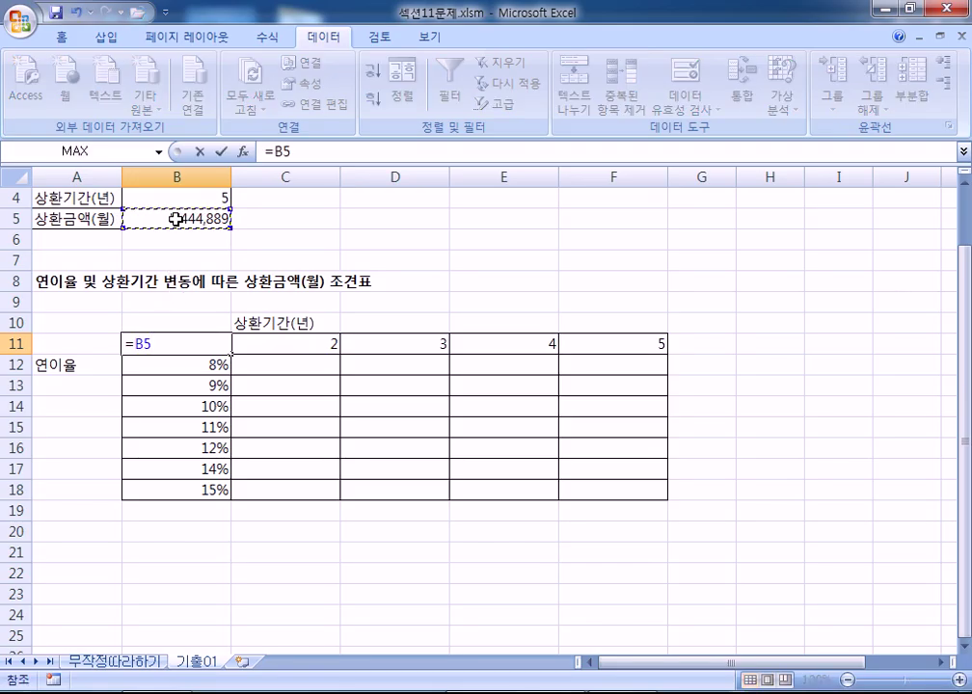
{"action": "key", "text": "Return"}
Step: Try hiding the value in corner cell B11 with a white font colour and undo the change
{"action": "left_click", "coordinate": [189, 344]}
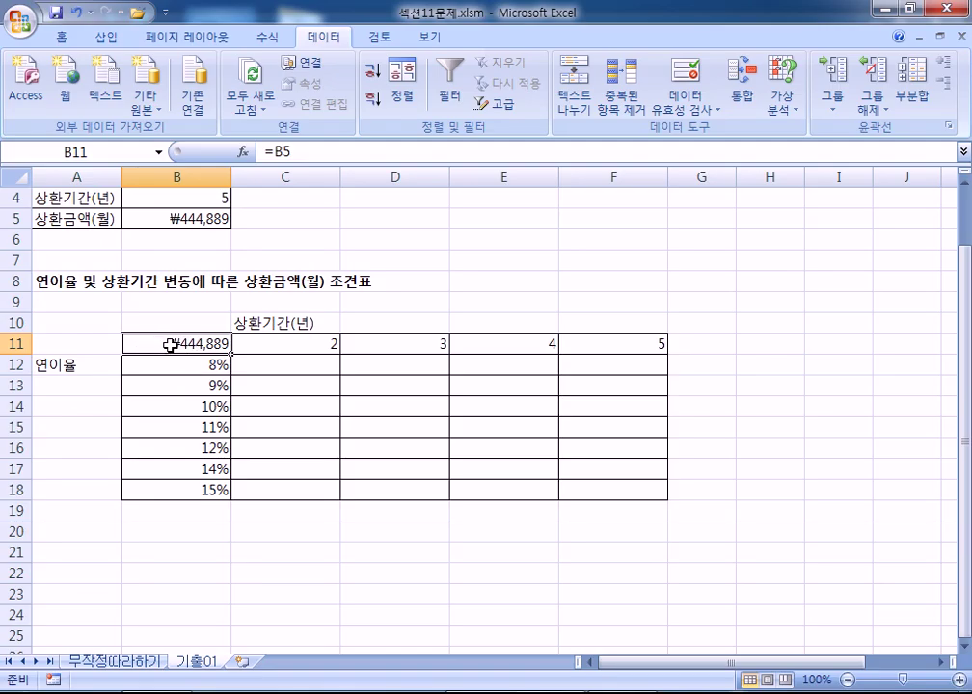
{"action": "left_click", "coordinate": [62, 37]}
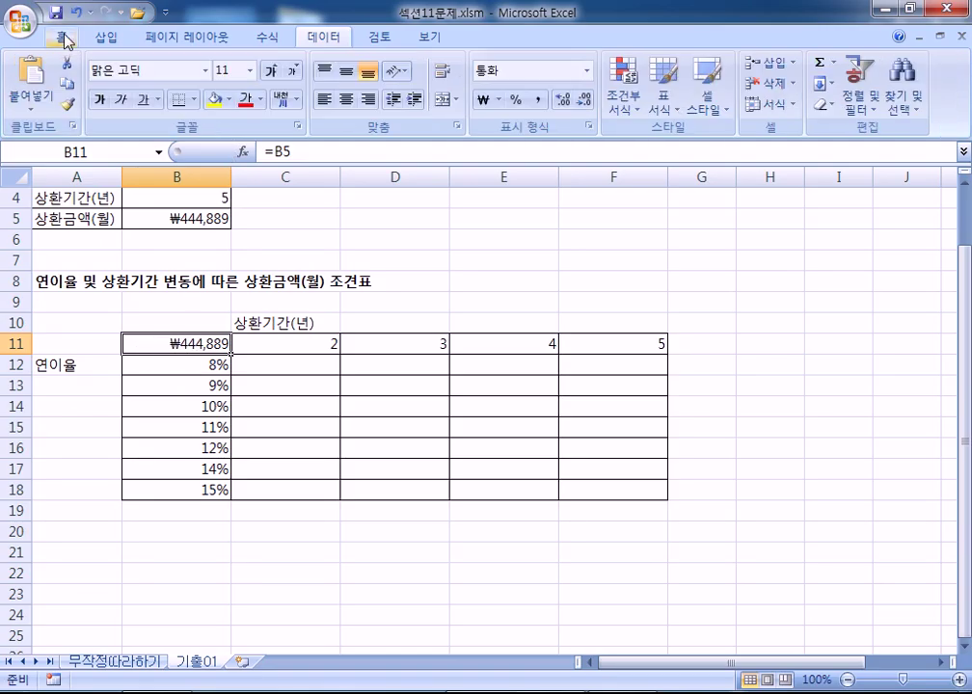
{"action": "left_click", "coordinate": [261, 100]}
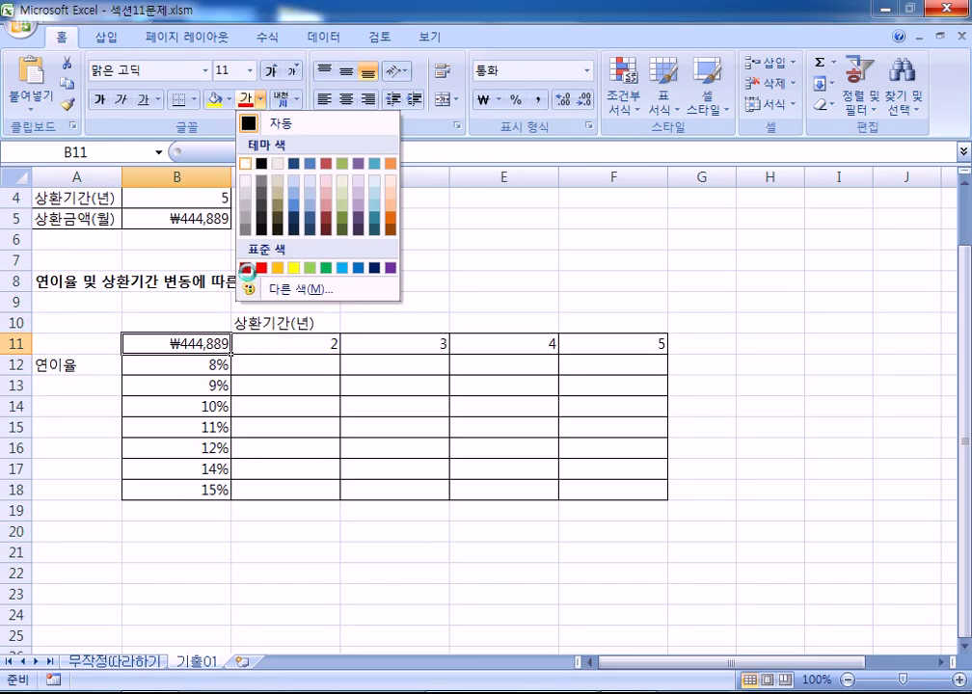
{"action": "left_click", "coordinate": [246, 164]}
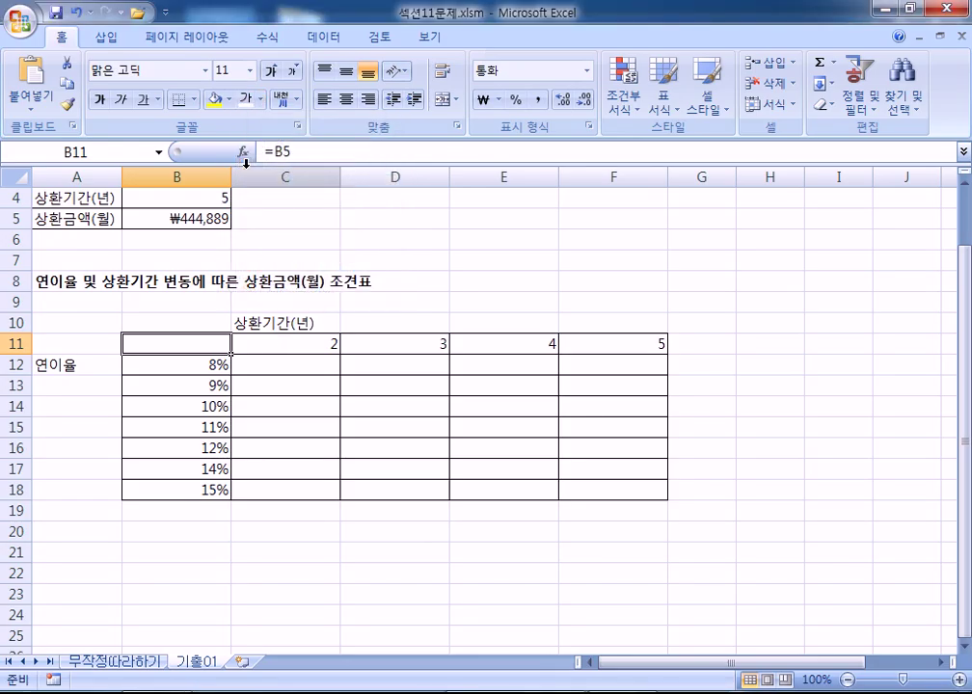
{"action": "left_click", "coordinate": [278, 349]}
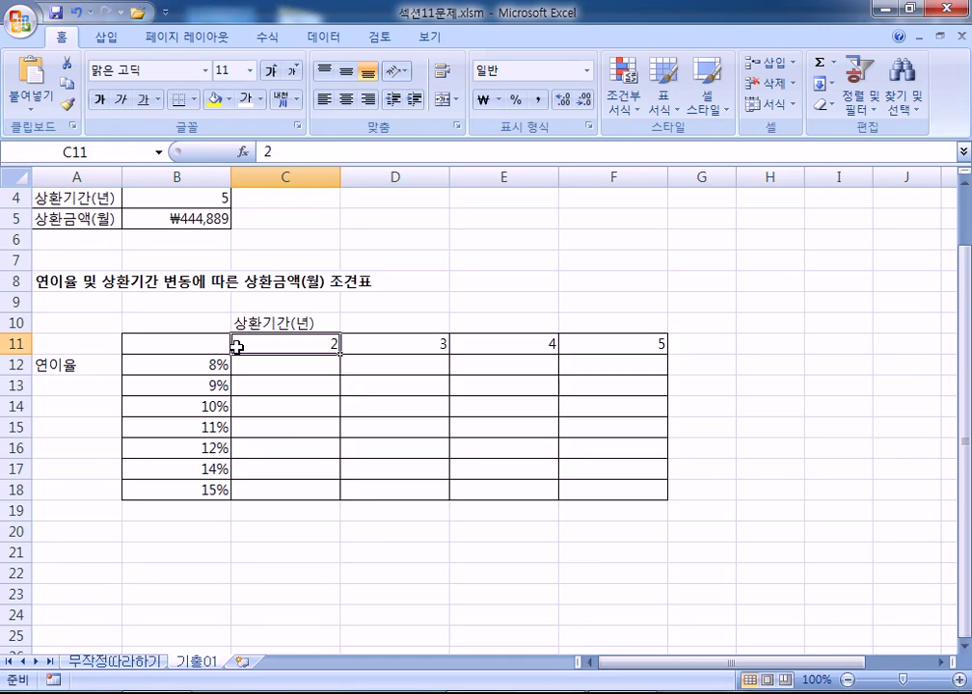
{"action": "key", "text": "ctrl+z"}
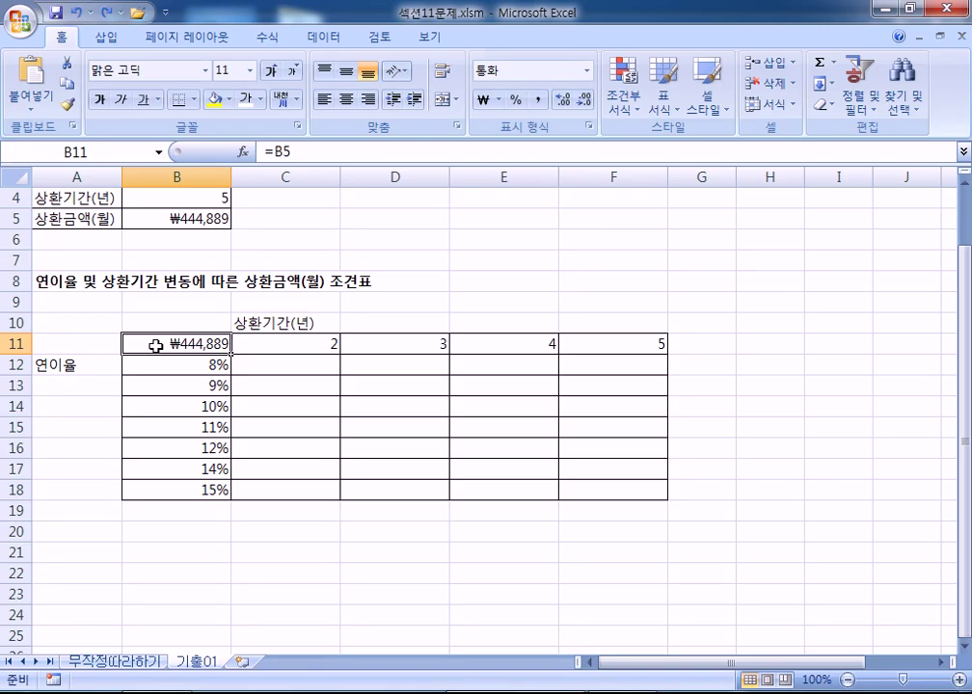
Step: Start a what-if Data Table on B11:F18 with the 상환기간(년) cell $B$4 as the row input cell
{"action": "left_click_drag", "start_coordinate": [159, 343], "coordinate": [600, 495]}
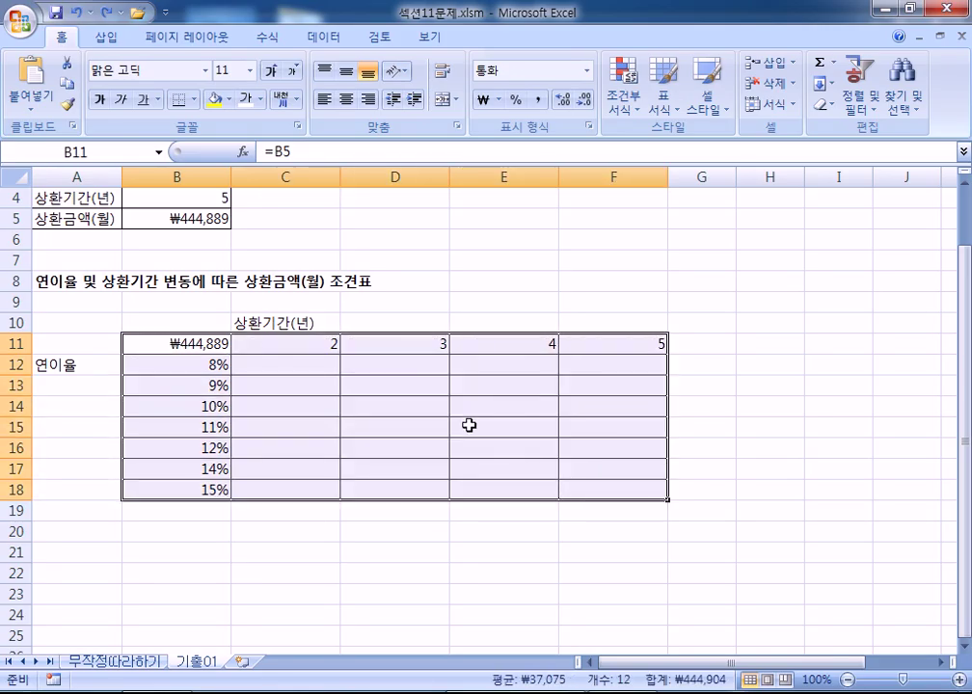
{"action": "scroll", "coordinate": [469, 425], "scroll_direction": "up", "scroll_amount": 1}
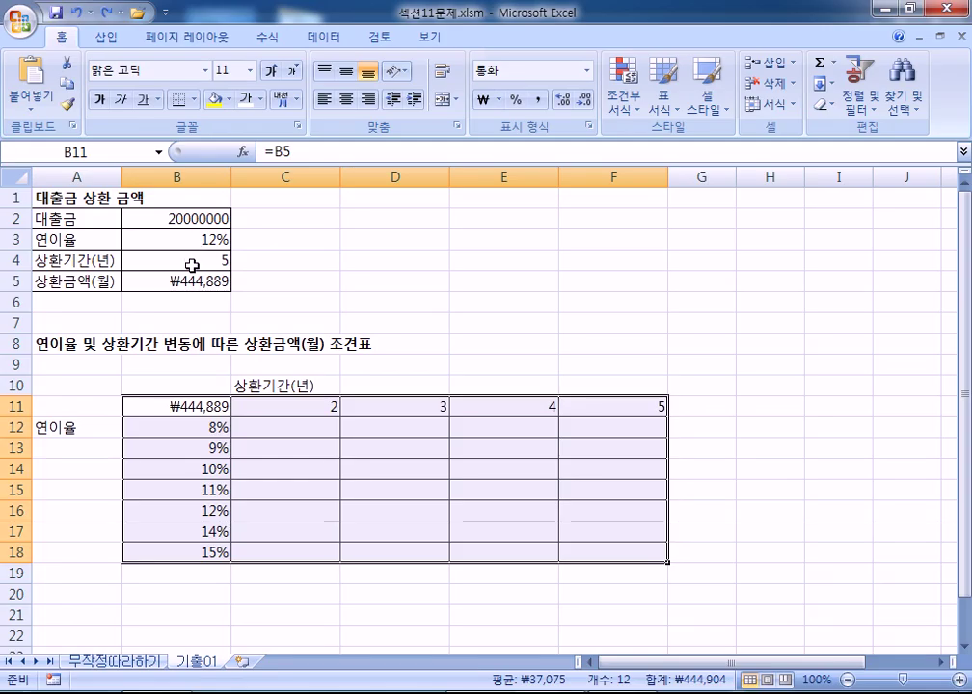
{"action": "scroll", "coordinate": [203, 444], "scroll_direction": "down", "scroll_amount": 1}
{"action": "scroll", "coordinate": [204, 446], "scroll_direction": "down", "scroll_amount": 1}
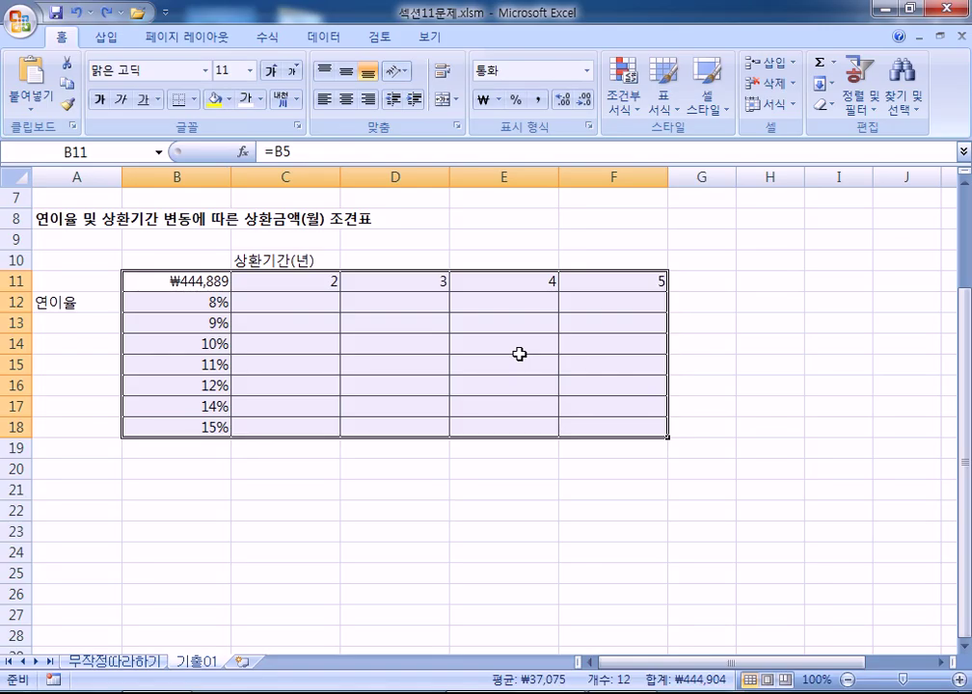
{"action": "left_click_drag", "start_coordinate": [200, 278], "coordinate": [594, 424]}
{"action": "scroll", "coordinate": [781, 306], "scroll_direction": "up", "scroll_amount": 1}
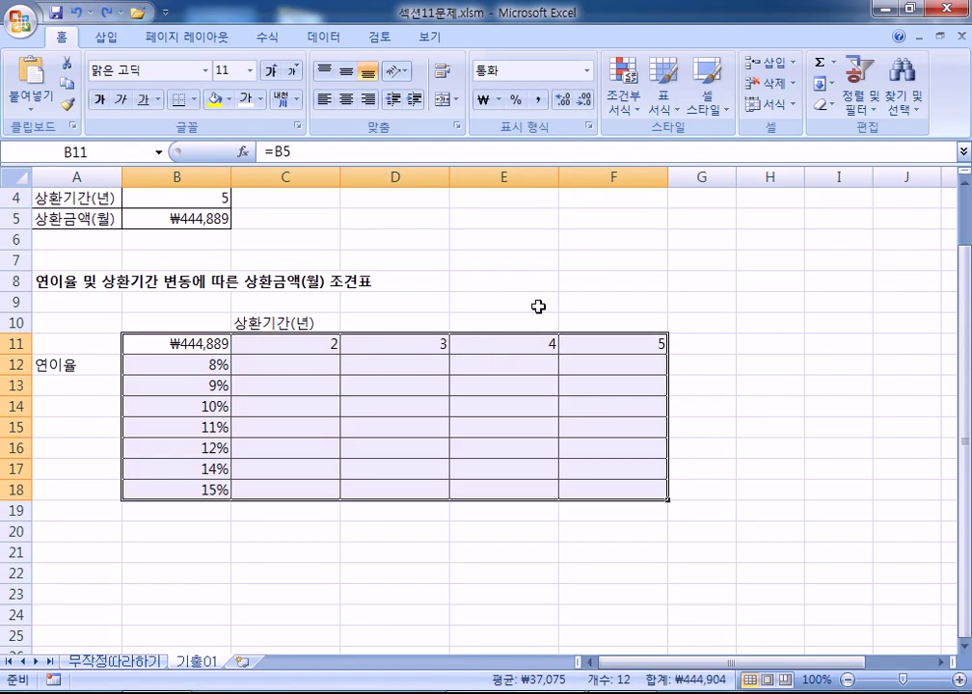
{"action": "left_click", "coordinate": [327, 36]}
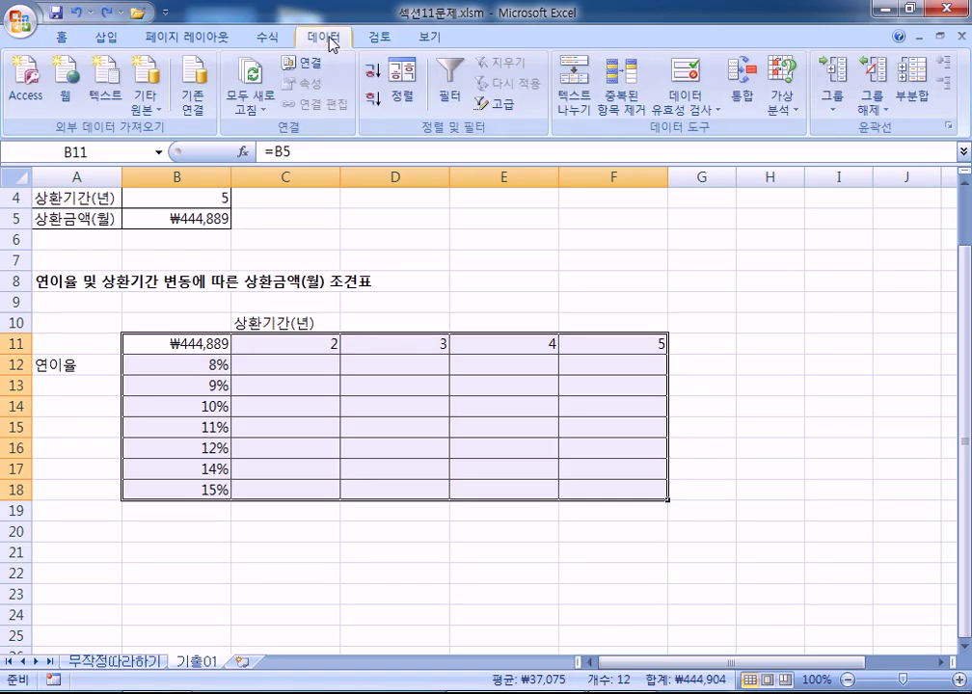
{"action": "left_click", "coordinate": [789, 91]}
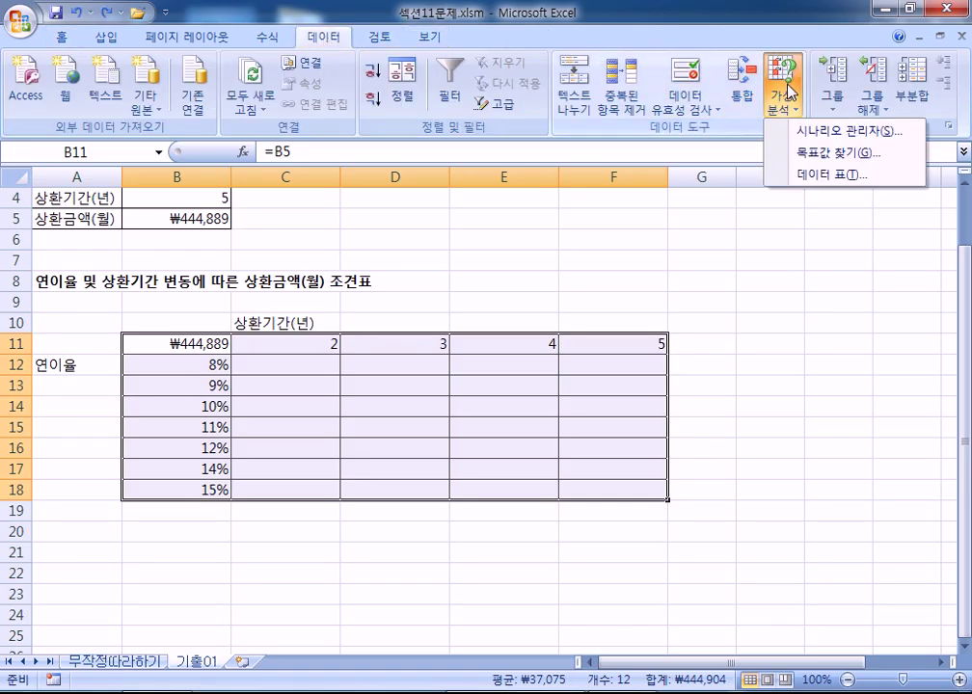
{"action": "left_click", "coordinate": [813, 183]}
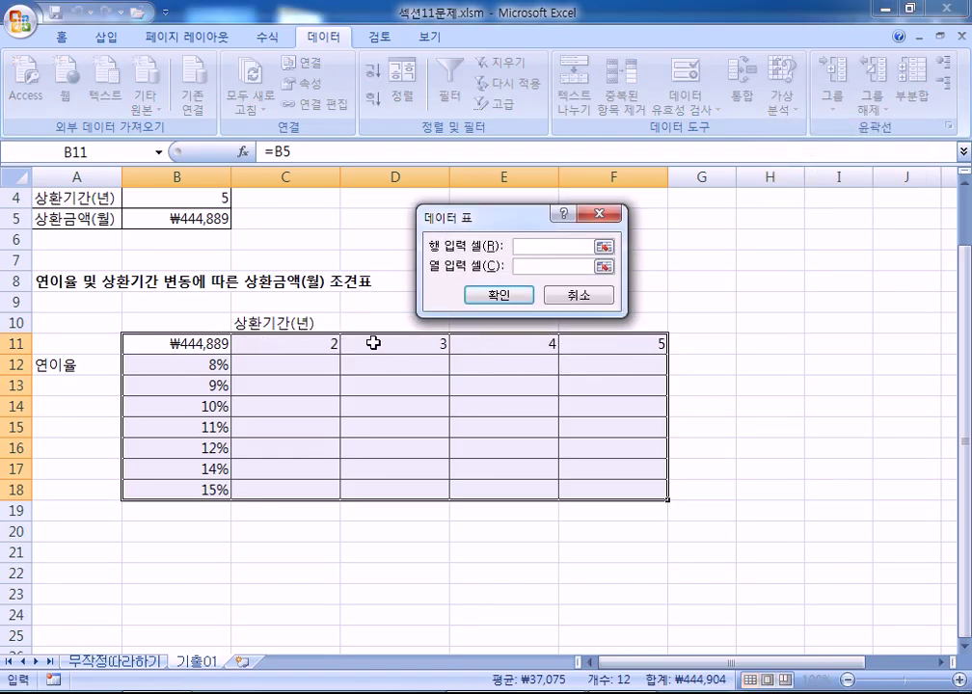
{"action": "scroll", "coordinate": [488, 343], "scroll_direction": "up", "scroll_amount": 1}
{"action": "left_click", "coordinate": [210, 261]}
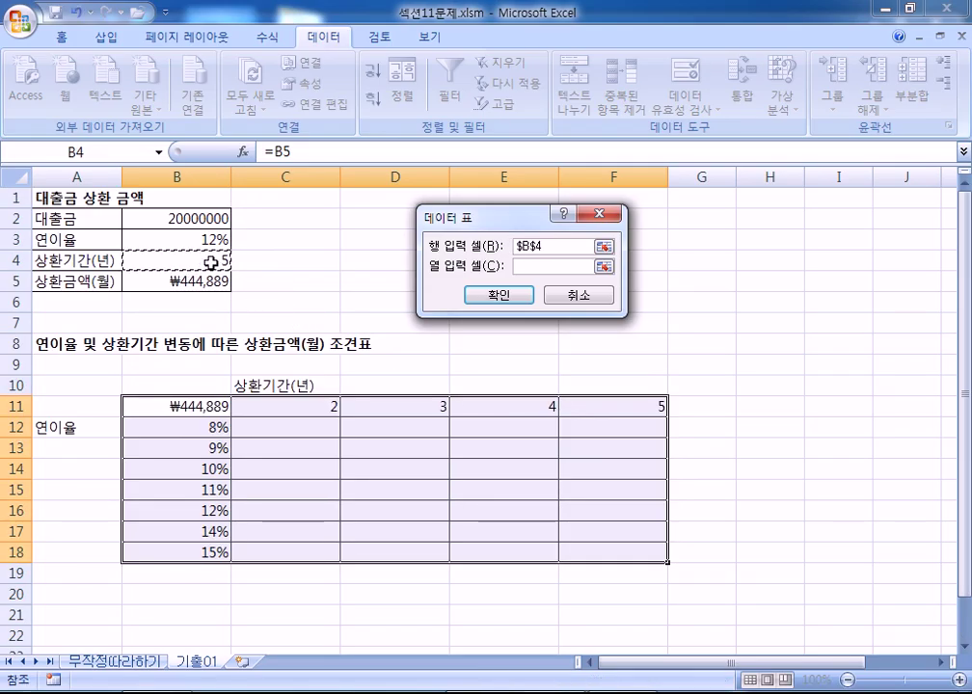
Step: Set the column input cell to the 연이율 cell $B$3 and create the data table
{"action": "left_click", "coordinate": [579, 266]}
{"action": "scroll", "coordinate": [231, 364], "scroll_direction": "down", "scroll_amount": 1}
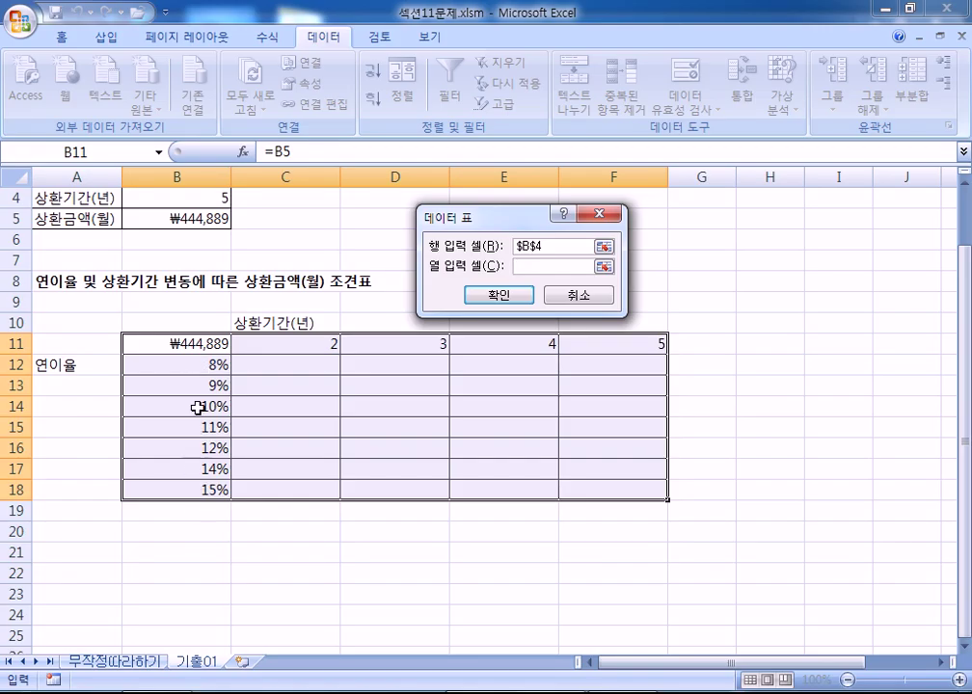
{"action": "scroll", "coordinate": [212, 362], "scroll_direction": "up", "scroll_amount": 1}
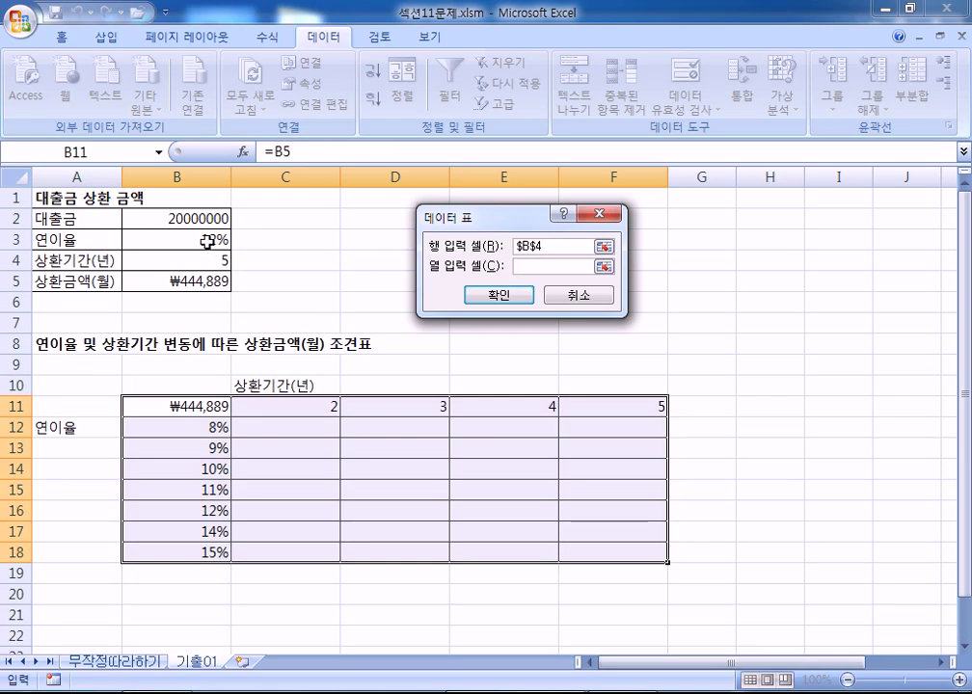
{"action": "left_click", "coordinate": [207, 241]}
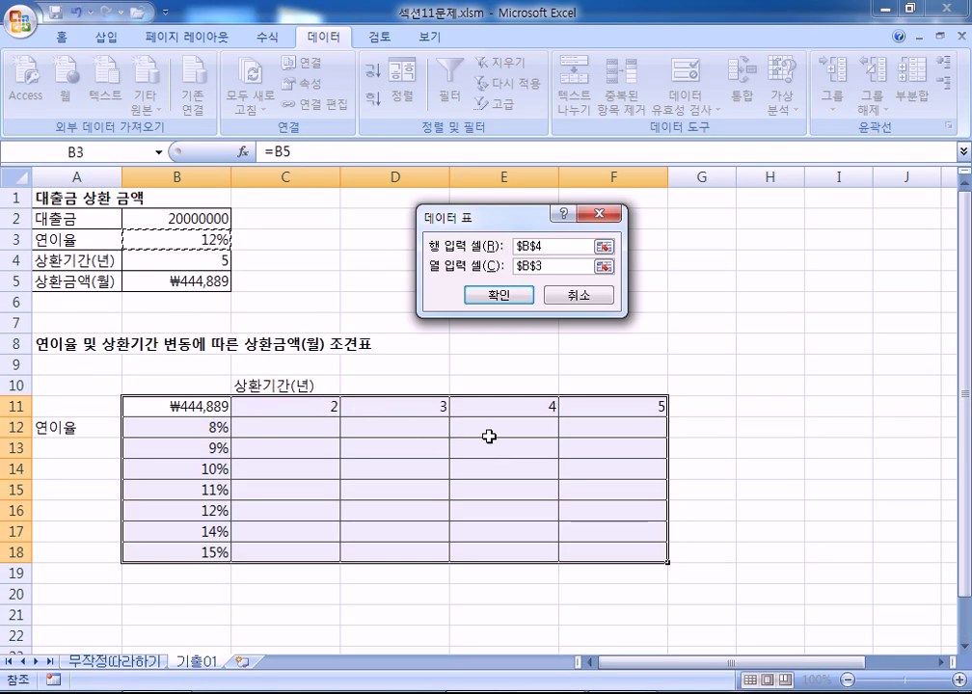
{"action": "left_click", "coordinate": [490, 305]}
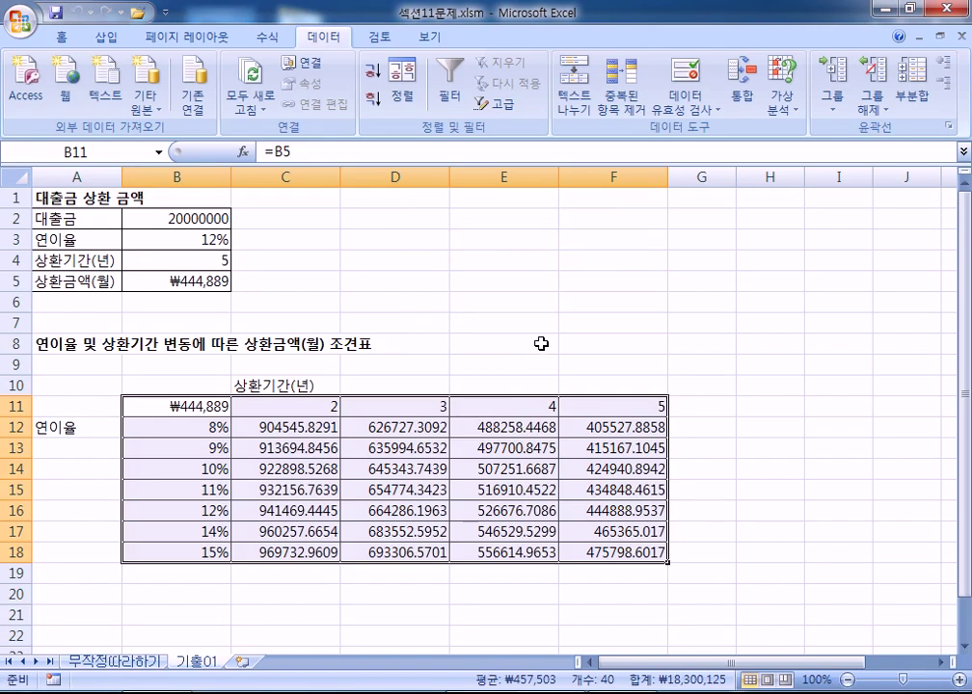
Step: Try the comma number style on the data table results in C12:F18 and undo the change
{"action": "left_click", "coordinate": [528, 325]}
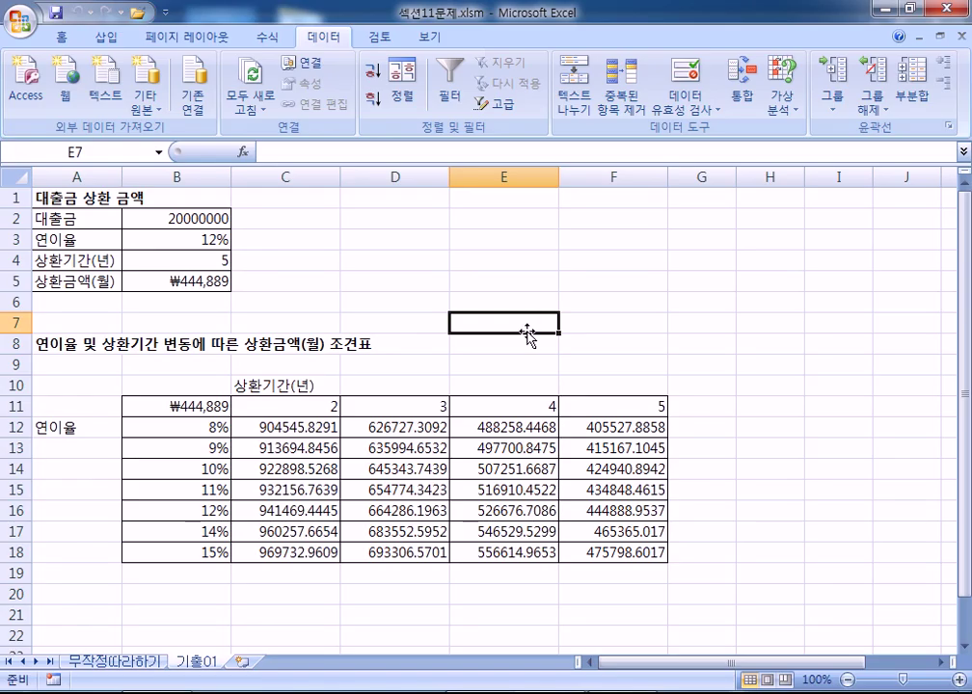
{"action": "left_click_drag", "start_coordinate": [265, 425], "coordinate": [588, 552]}
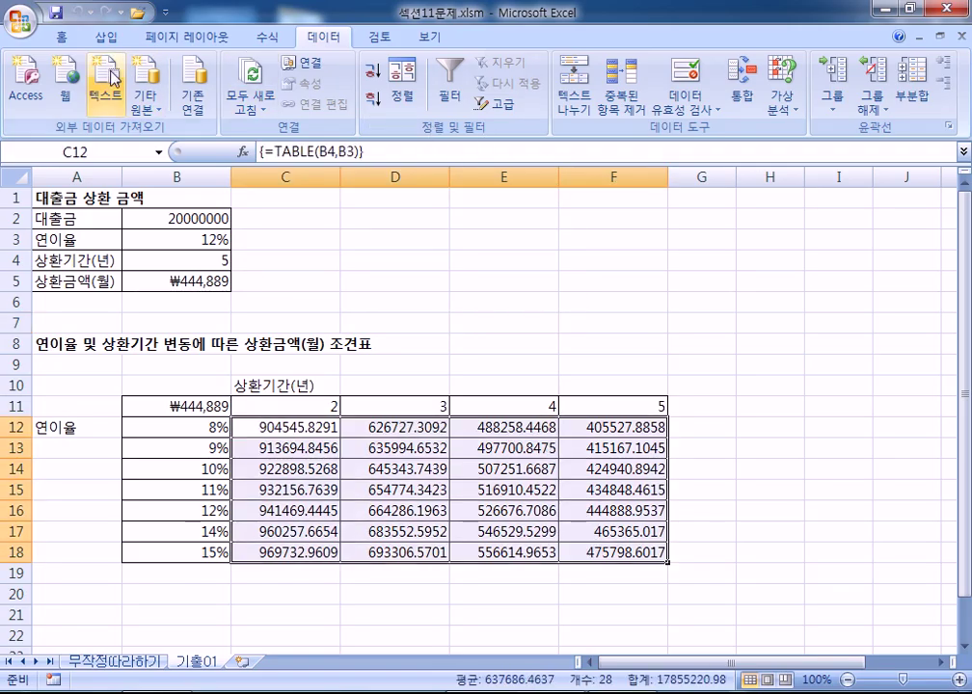
{"action": "left_click", "coordinate": [61, 37]}
{"action": "left_click", "coordinate": [535, 99]}
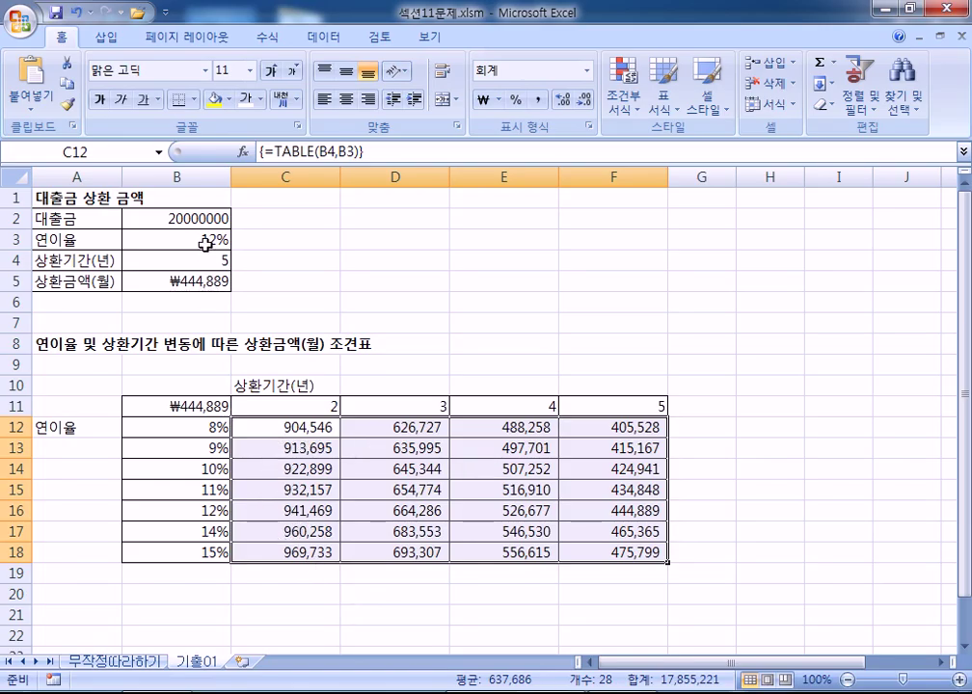
{"action": "key", "text": "ctrl+shift+asciitilde"}
{"action": "left_click", "coordinate": [431, 279]}
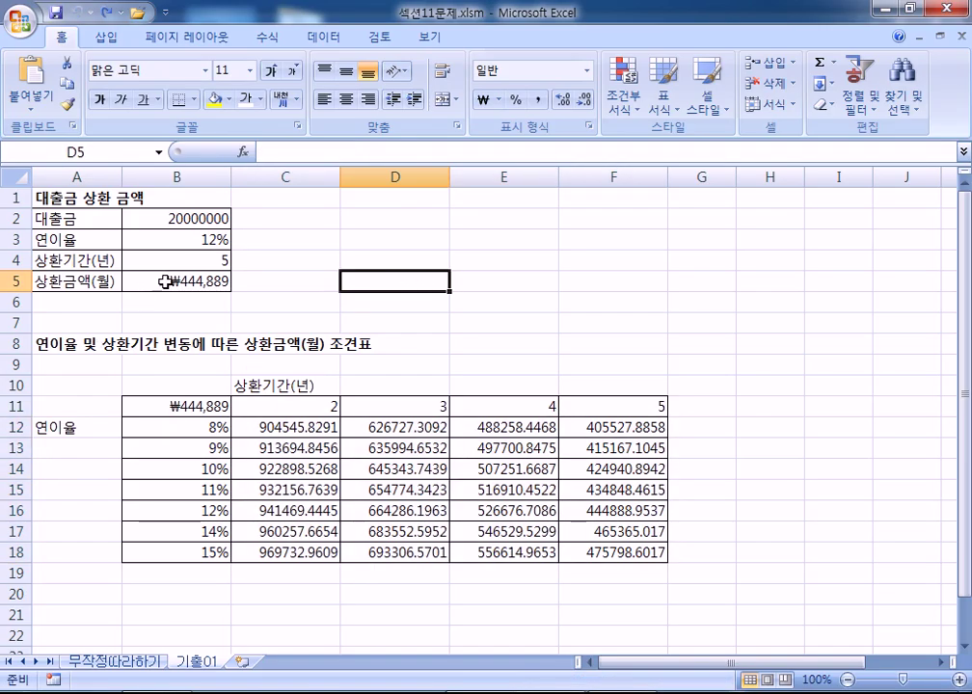
Step: Clear the calculated repayment results from C12:F18 of the 조건표 grid
{"action": "scroll", "coordinate": [254, 368], "scroll_direction": "down", "scroll_amount": 1}
{"action": "left_click_drag", "start_coordinate": [278, 359], "coordinate": [600, 490]}
{"action": "key", "text": "Delete"}
Step: Clear corner cell B11 and re-enter =B5 to reference the 상환금액(월) cell
{"action": "left_click", "coordinate": [229, 346]}
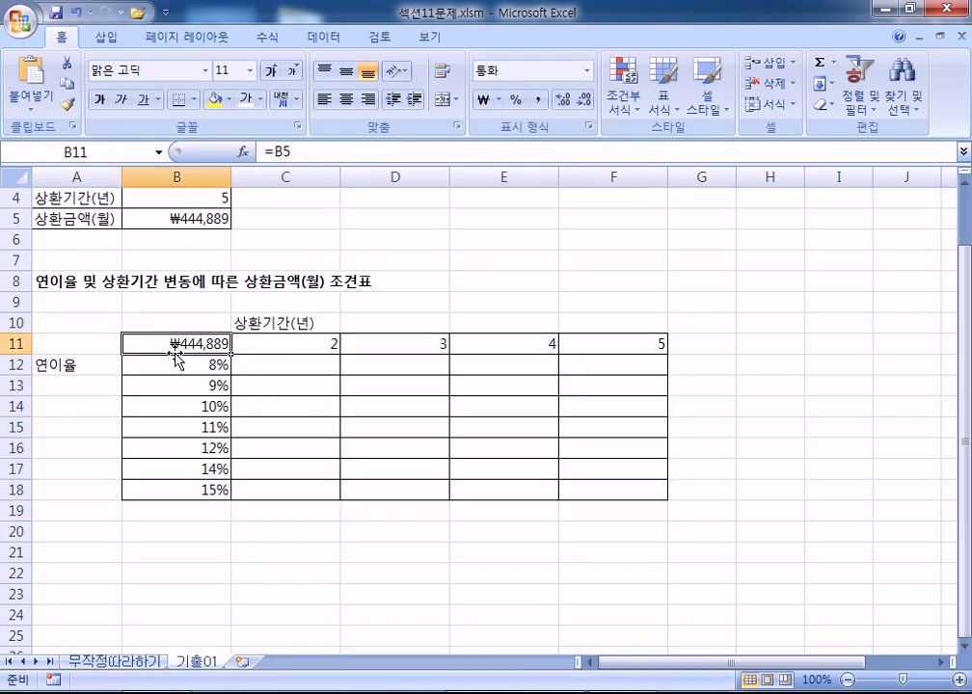
{"action": "key", "text": "Delete"}
{"action": "type", "text": "="}
{"action": "left_click", "coordinate": [176, 218]}
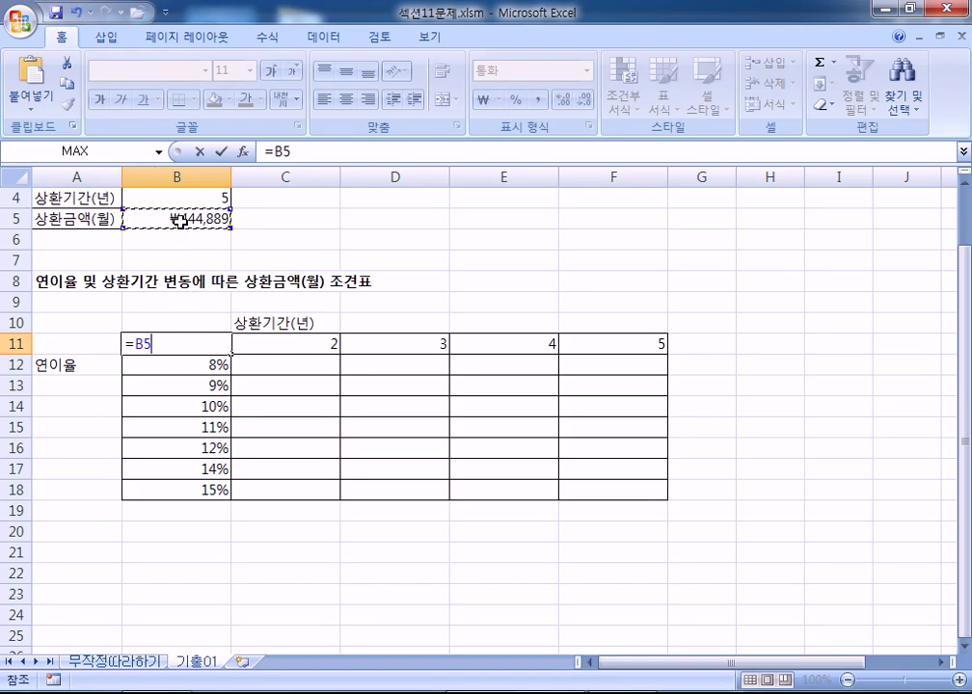
{"action": "key", "text": "Return"}
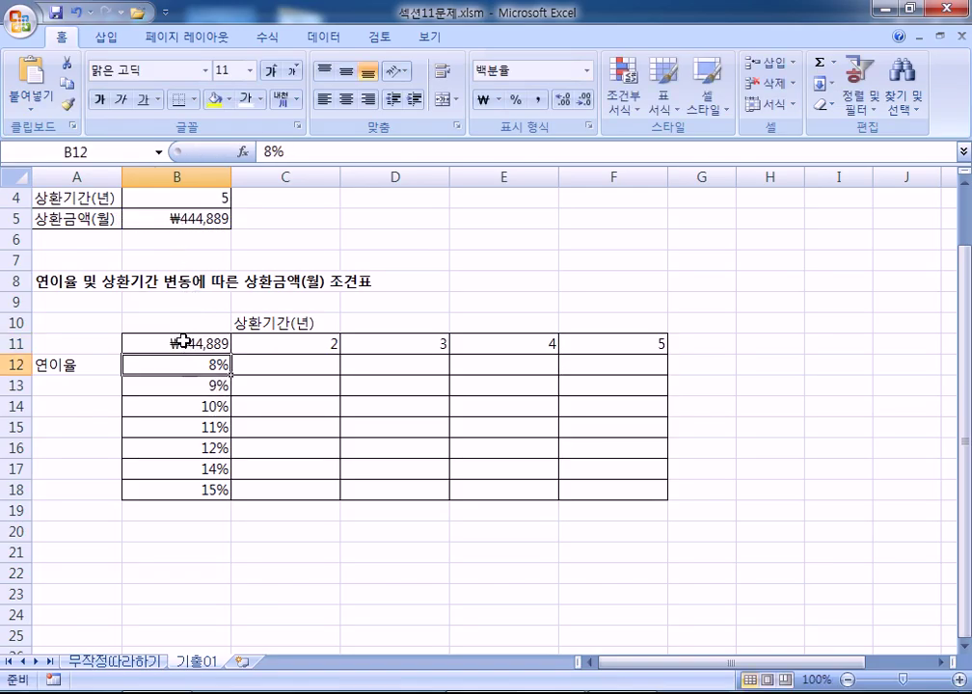
Step: Create a what-if Data Table on B11:F18 with row input cell $B$4 and column input cell $B$3
{"action": "left_click_drag", "start_coordinate": [187, 342], "coordinate": [565, 483]}
{"action": "left_click", "coordinate": [318, 38]}
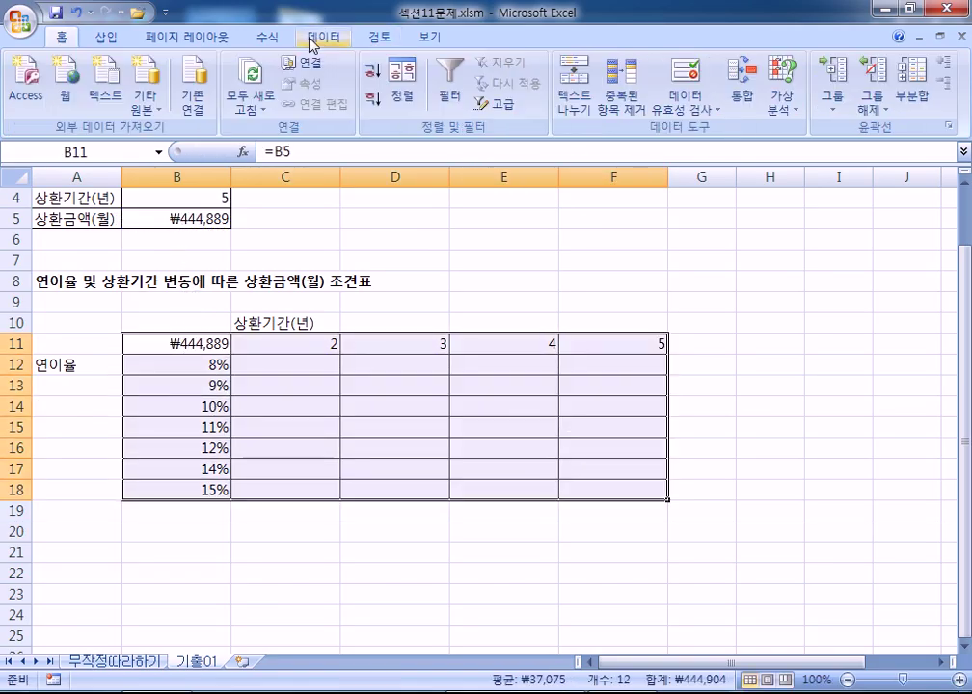
{"action": "left_click", "coordinate": [778, 104]}
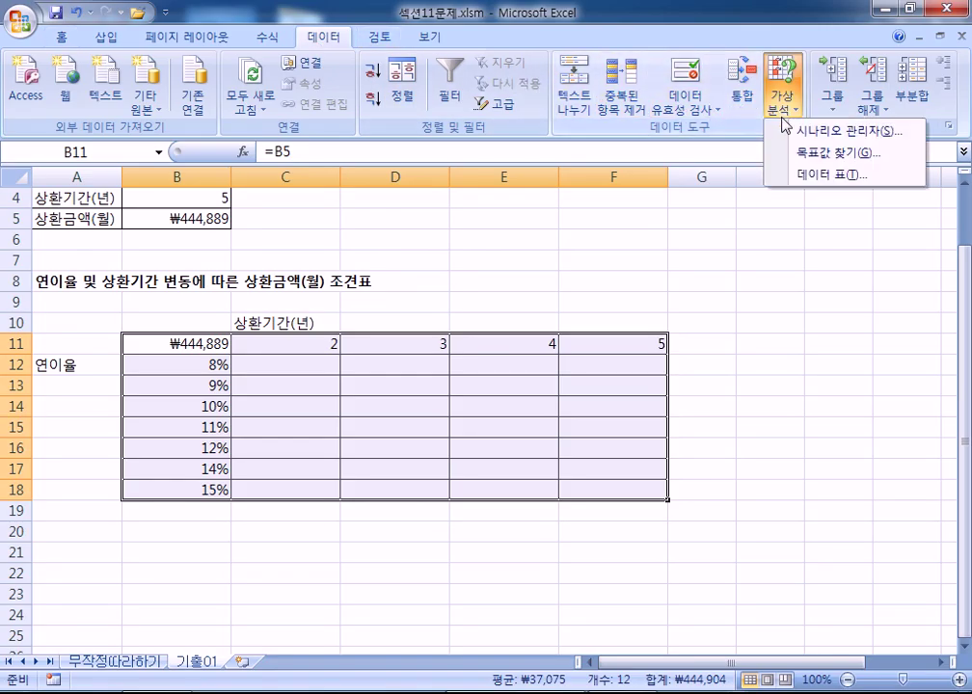
{"action": "left_click", "coordinate": [805, 180]}
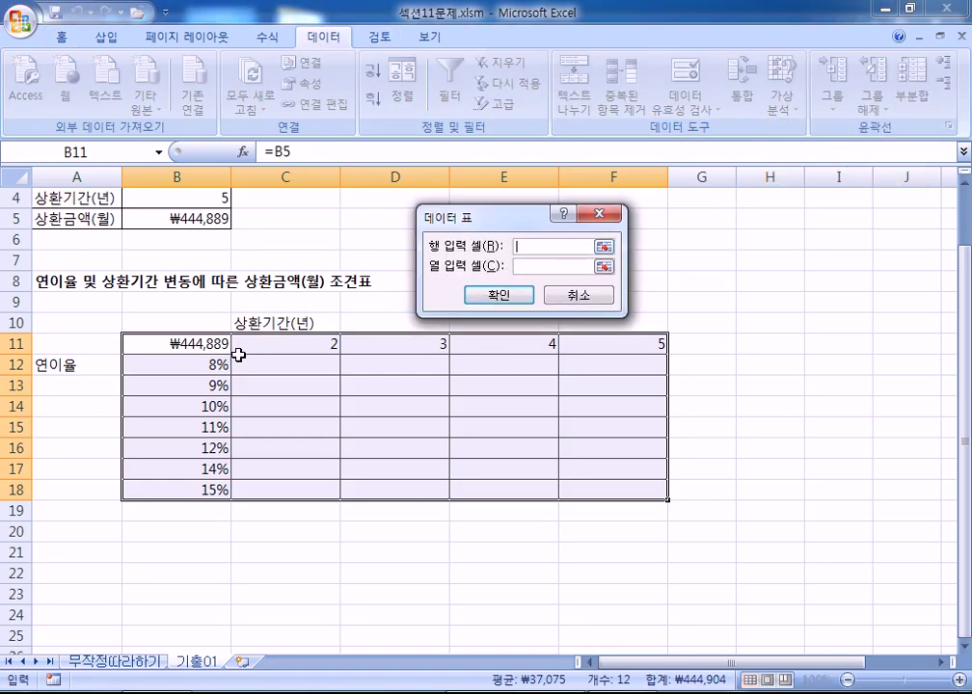
{"action": "scroll", "coordinate": [205, 252], "scroll_direction": "up", "scroll_amount": 1}
{"action": "left_click", "coordinate": [205, 252]}
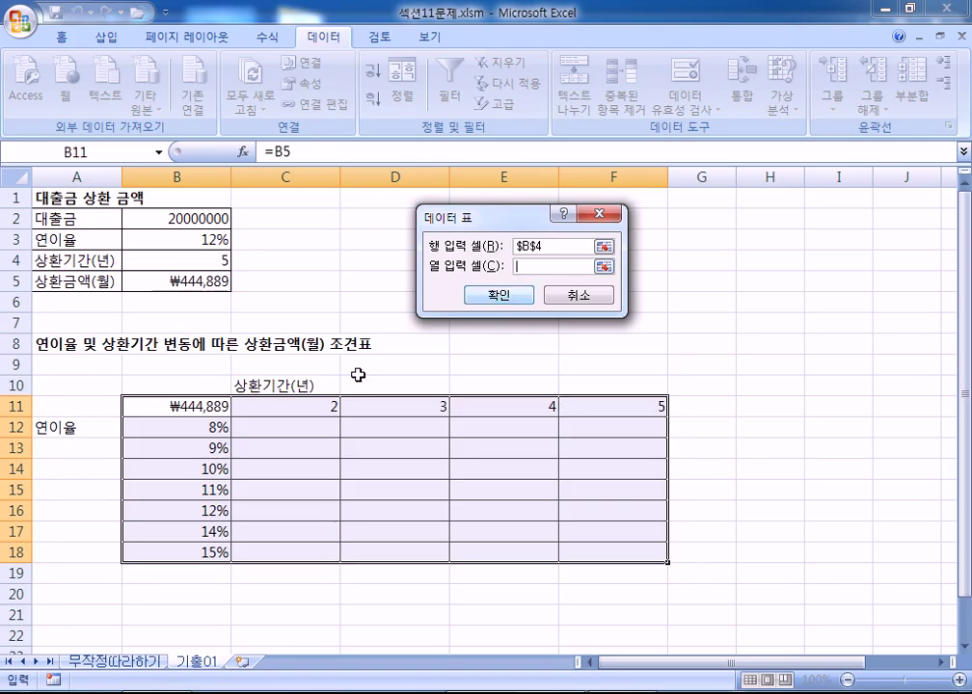
{"action": "left_click", "coordinate": [200, 239]}
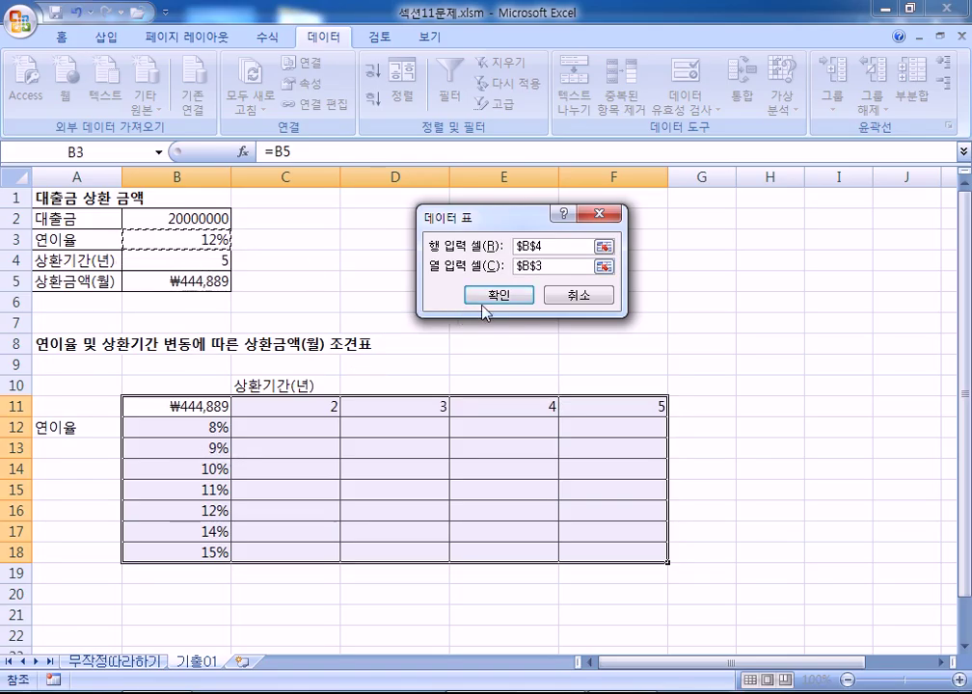
{"action": "left_click", "coordinate": [482, 296]}
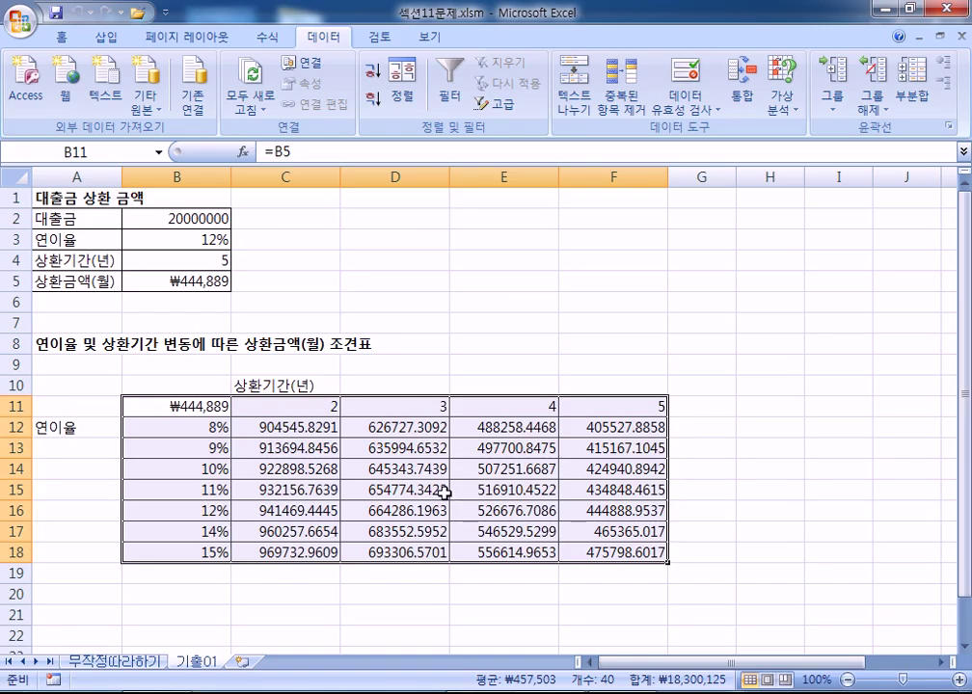
{"action": "left_click", "coordinate": [220, 323]}
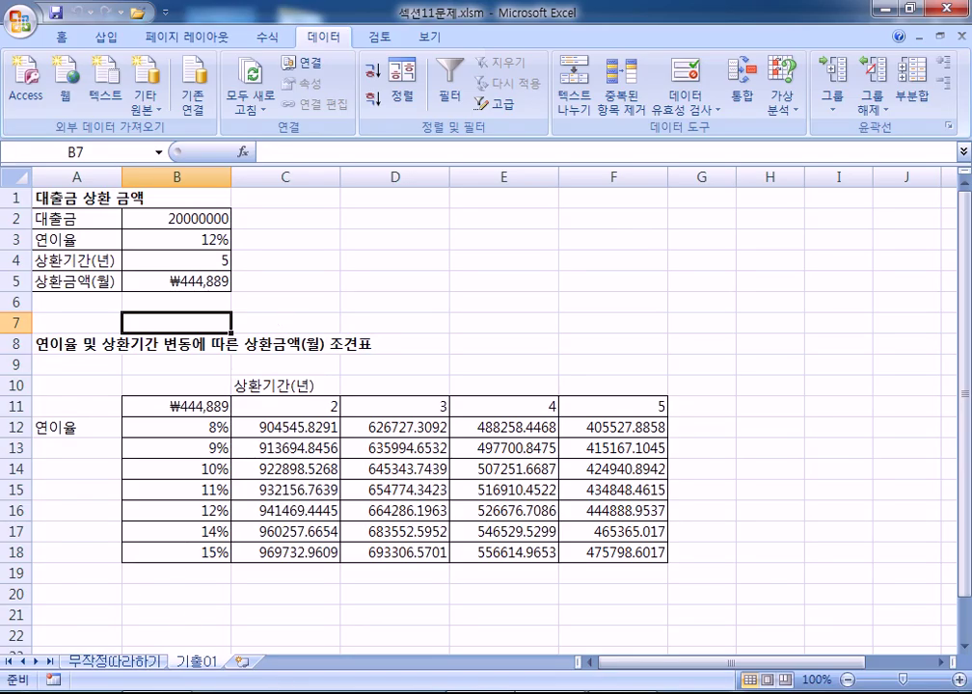
{"action": "mouse_move", "coordinate": [516, 693]}
{"action": "left_click", "coordinate": [388, 306]}
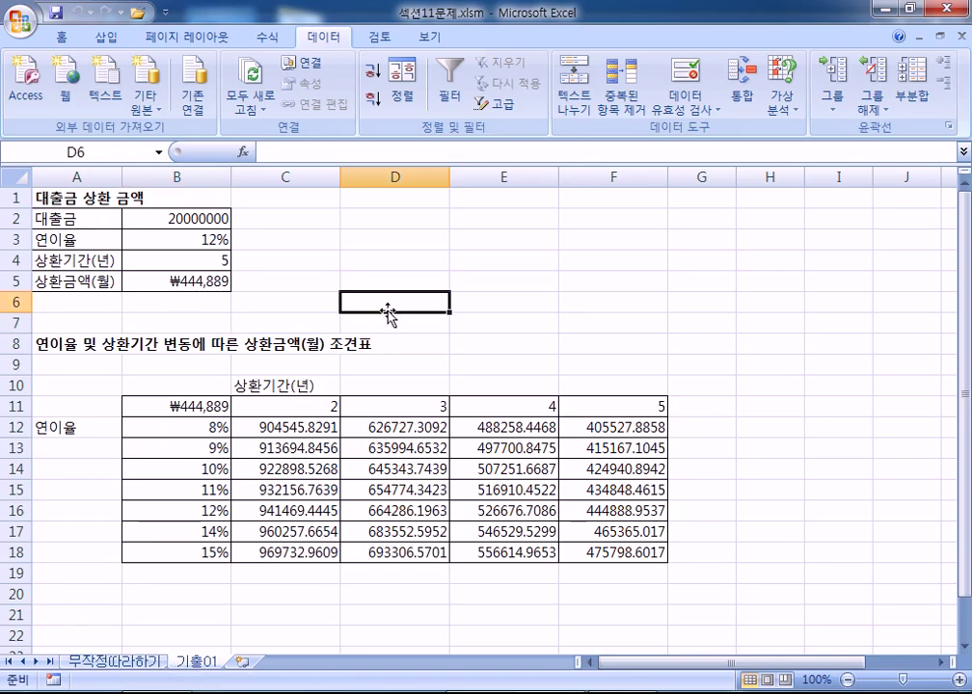